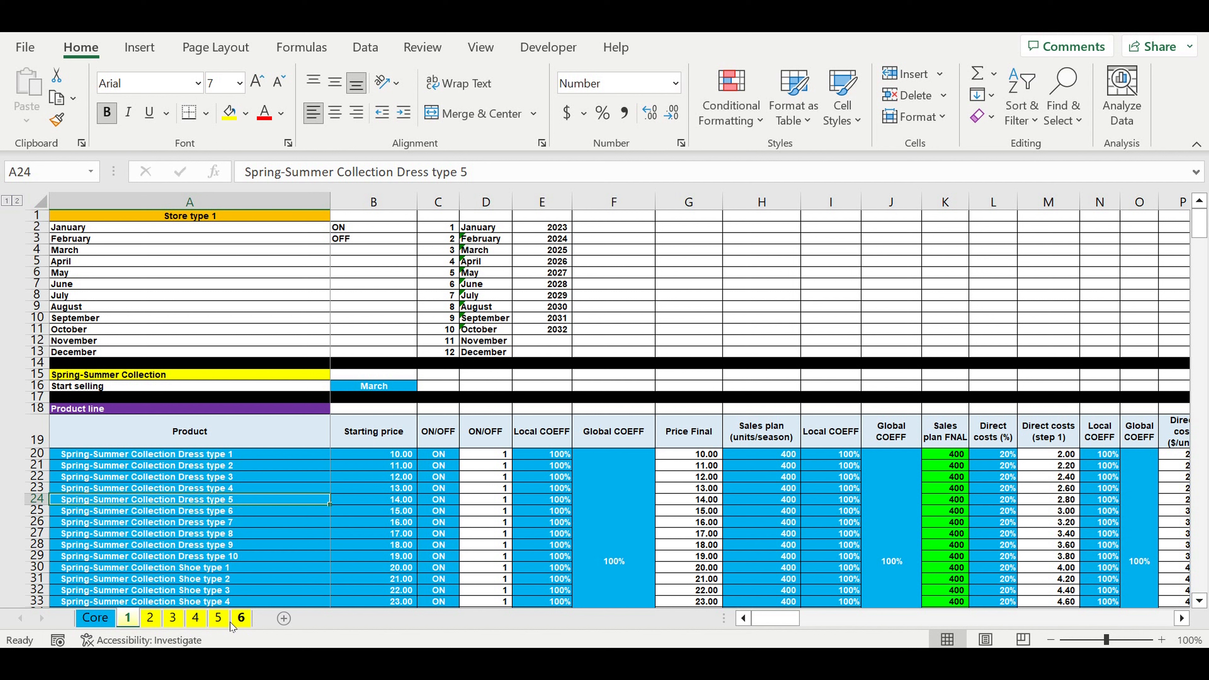
Step: Examine the Spring-Summer start-selling month and the product, price coefficient and sales plan inputs on sheet 1
left_click(358, 388)
left_click_drag(223, 458, 440, 560)
left_click_drag(542, 455, 619, 562)
left_click_drag(772, 457, 894, 552)
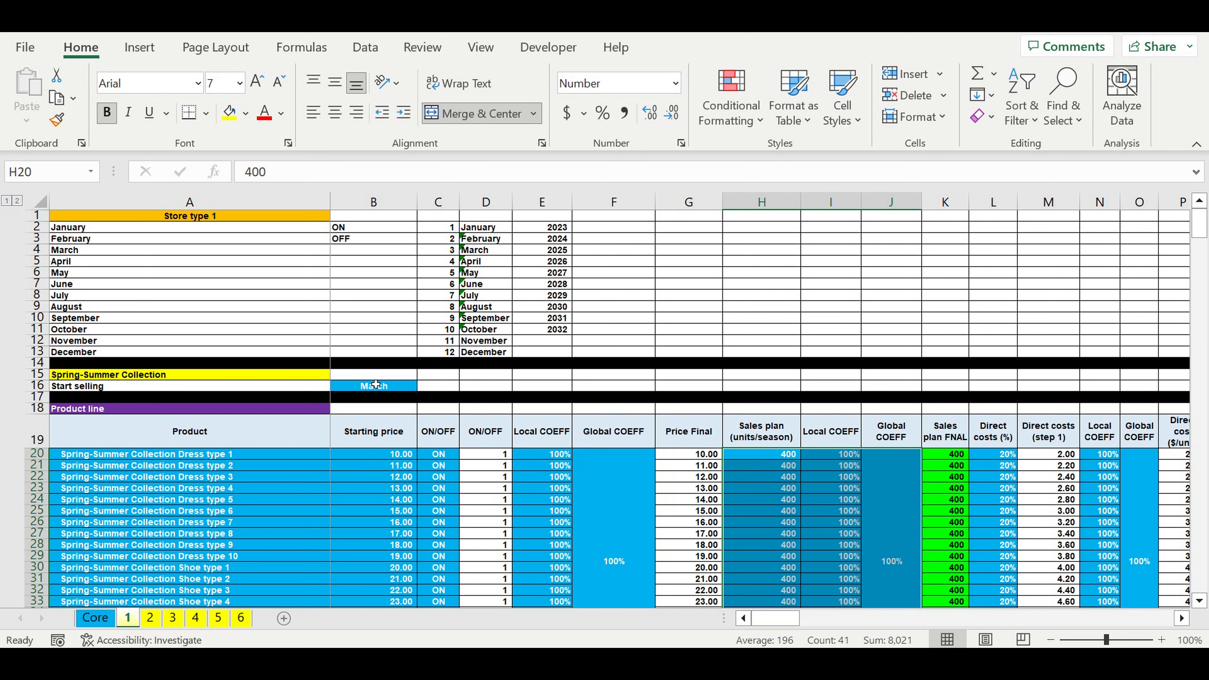
Step: Inspect the available start-selling months for the Spring-Summer Collection in cell B16 without changing the selection
left_click(358, 387)
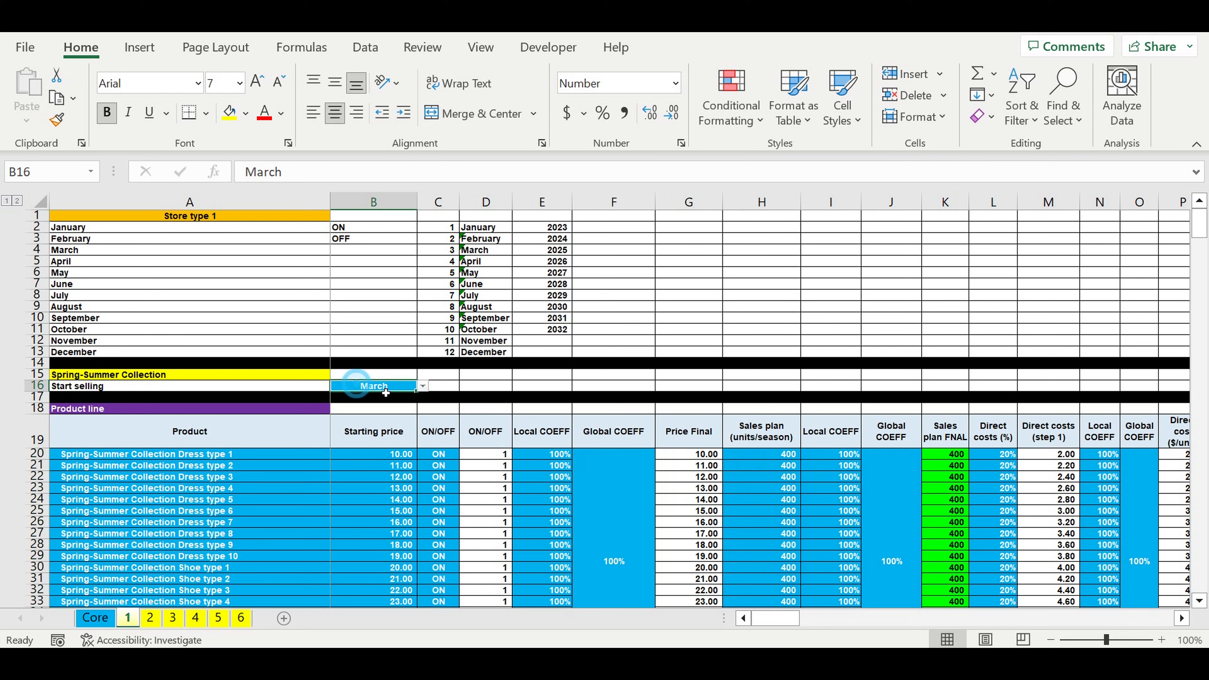
left_click(424, 388)
left_click(476, 425)
left_click(124, 615)
left_click(407, 488)
left_click(365, 387)
left_click(372, 387)
Step: Review the Spring-Summer product names, starting prices, ON/OFF switches and local and global price coefficients
scroll(217, 455, "down", 2)
left_click_drag(191, 391, 203, 591)
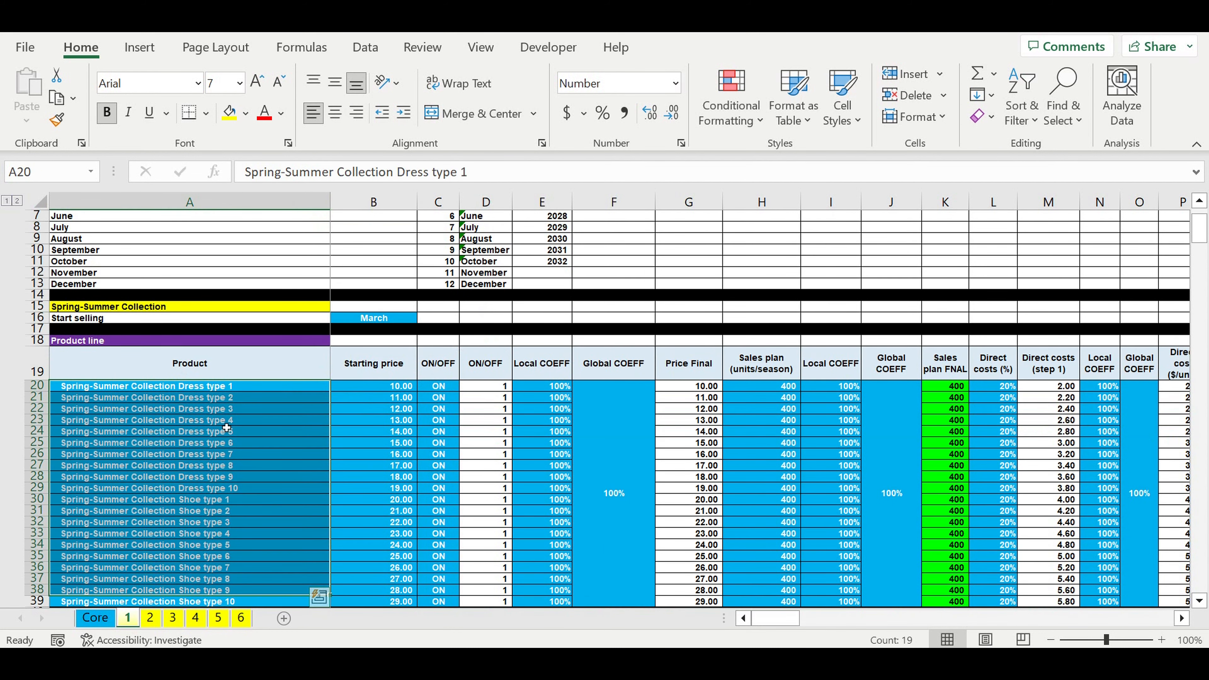
left_click_drag(400, 387, 402, 579)
left_click_drag(446, 387, 439, 579)
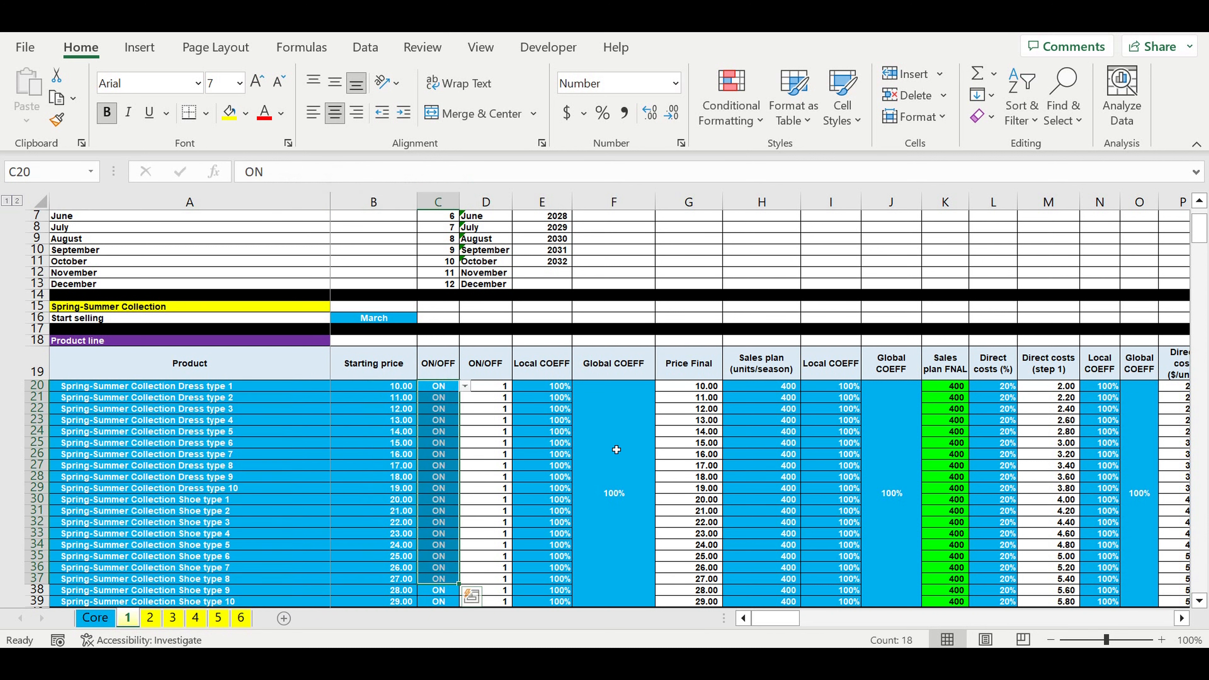
left_click_drag(616, 449, 561, 446)
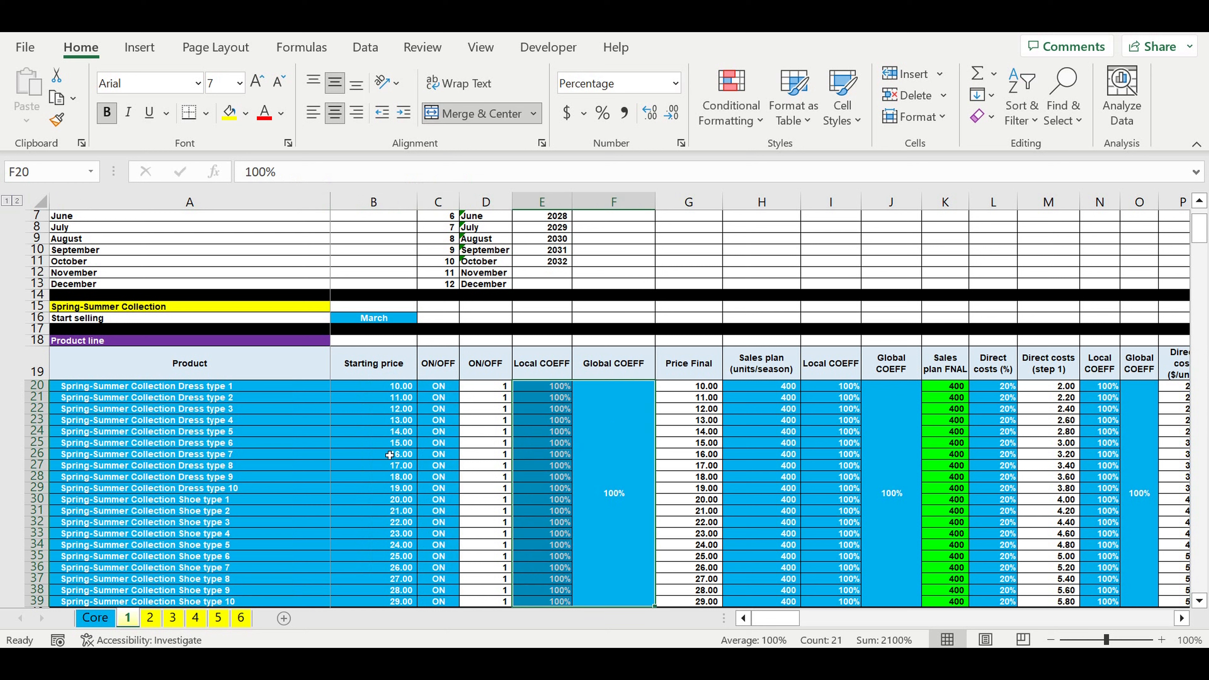
left_click(383, 445)
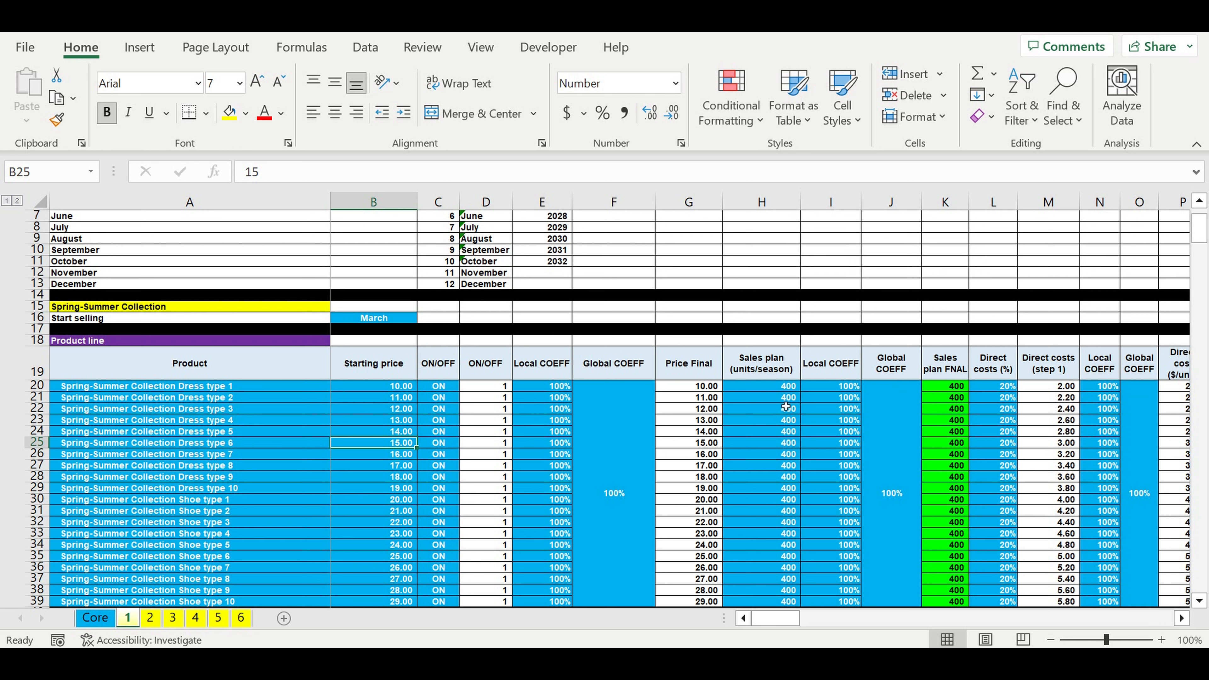
Step: Review the Spring-Summer sales plan units, direct cost percentages and their coefficients, through to the cost of collection column
left_click_drag(769, 388, 777, 602)
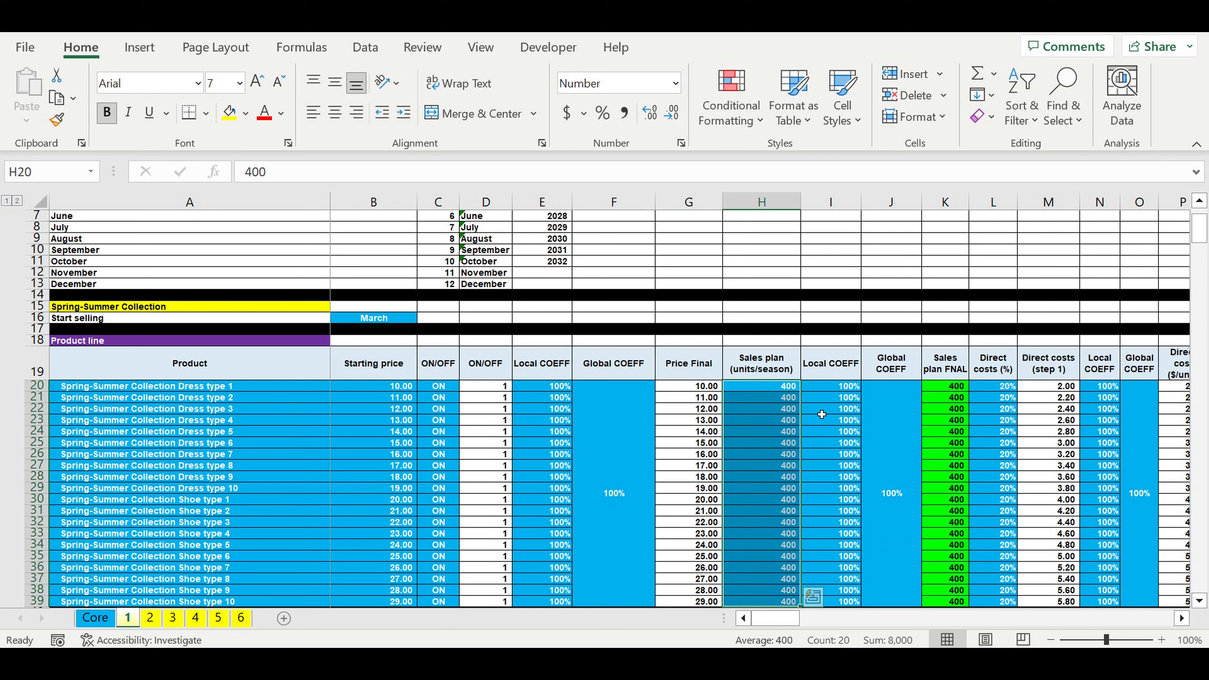
left_click_drag(838, 387, 888, 519)
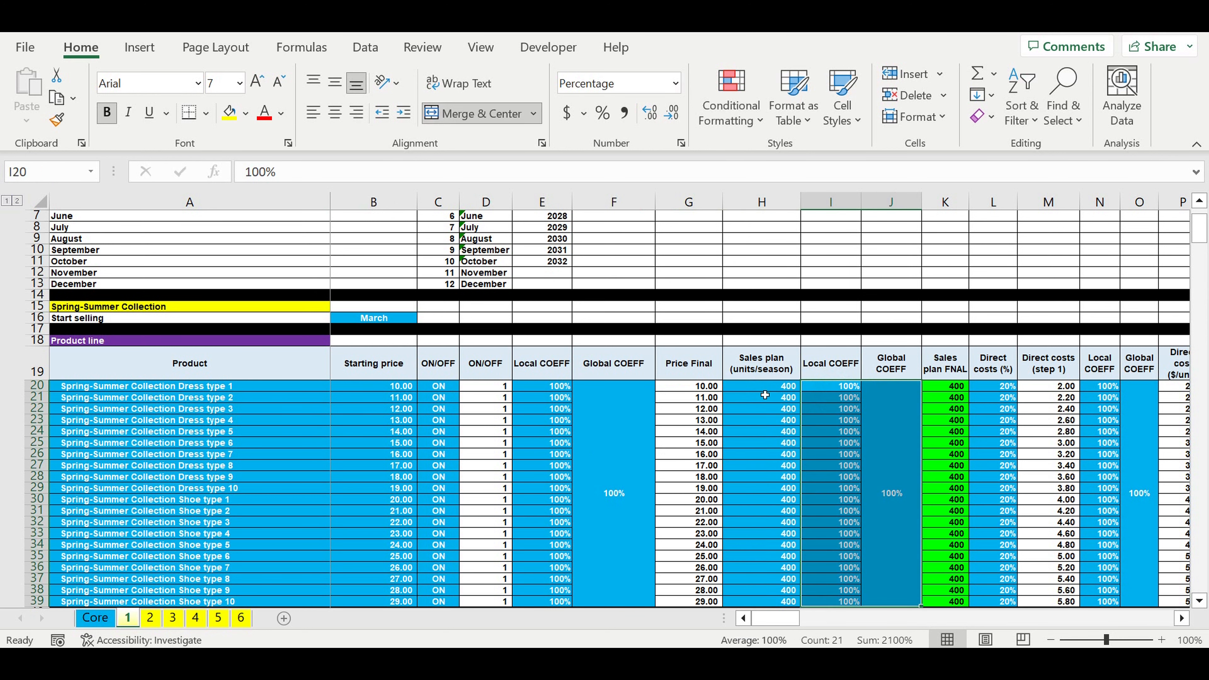
left_click(779, 422)
left_click_drag(1004, 387, 999, 608)
left_click_drag(1138, 467, 1112, 472)
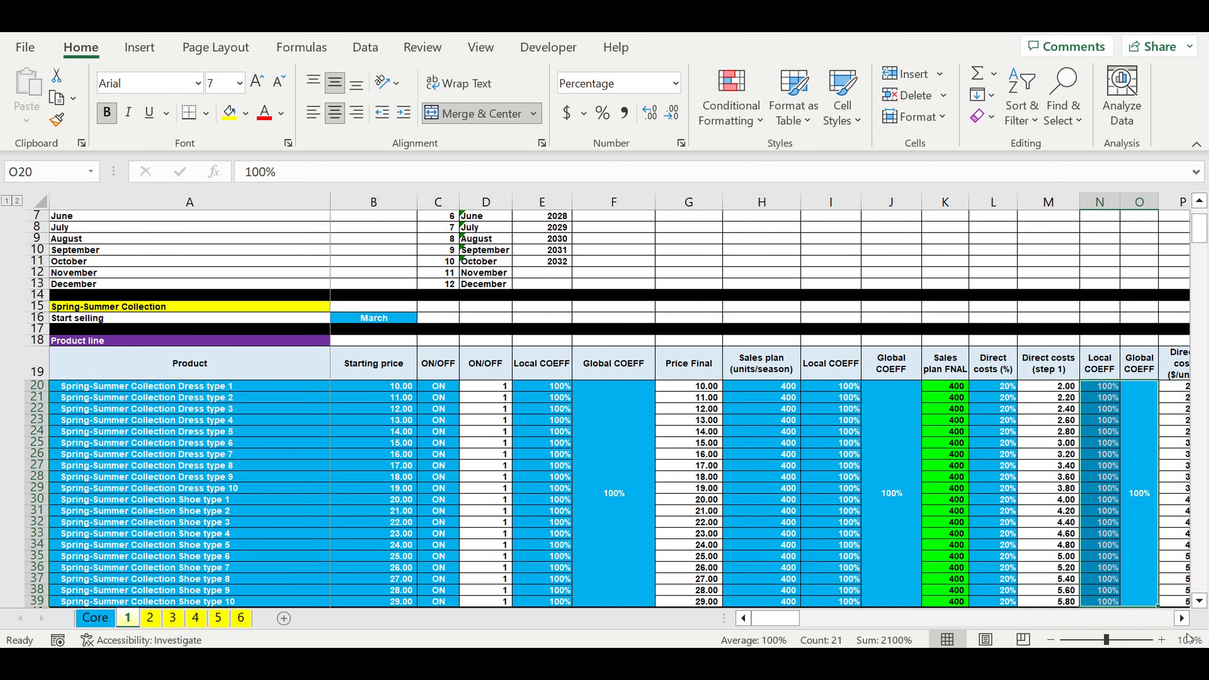
left_click(1183, 619)
left_click(1183, 618)
left_click(1182, 618)
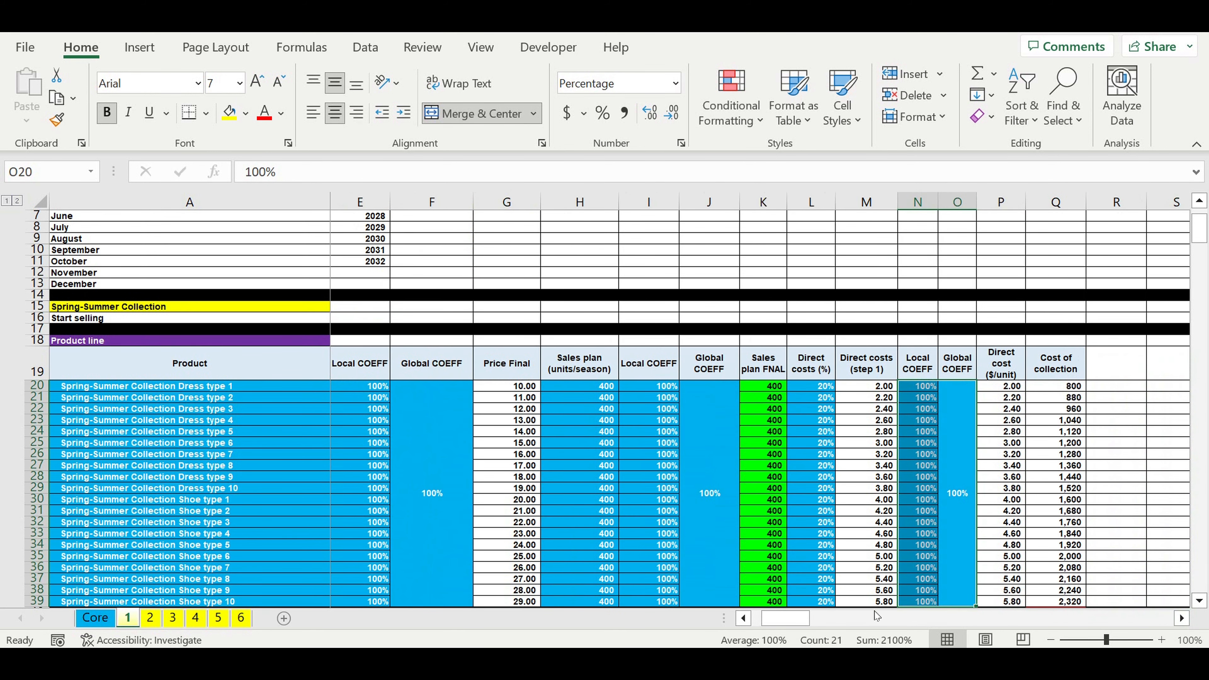
left_click_drag(801, 622, 776, 619)
Step: Examine the Spring-Summer price discounting table, including its percentage inputs, product list and month header rows 42 to 44
scroll(685, 566, "down", 8)
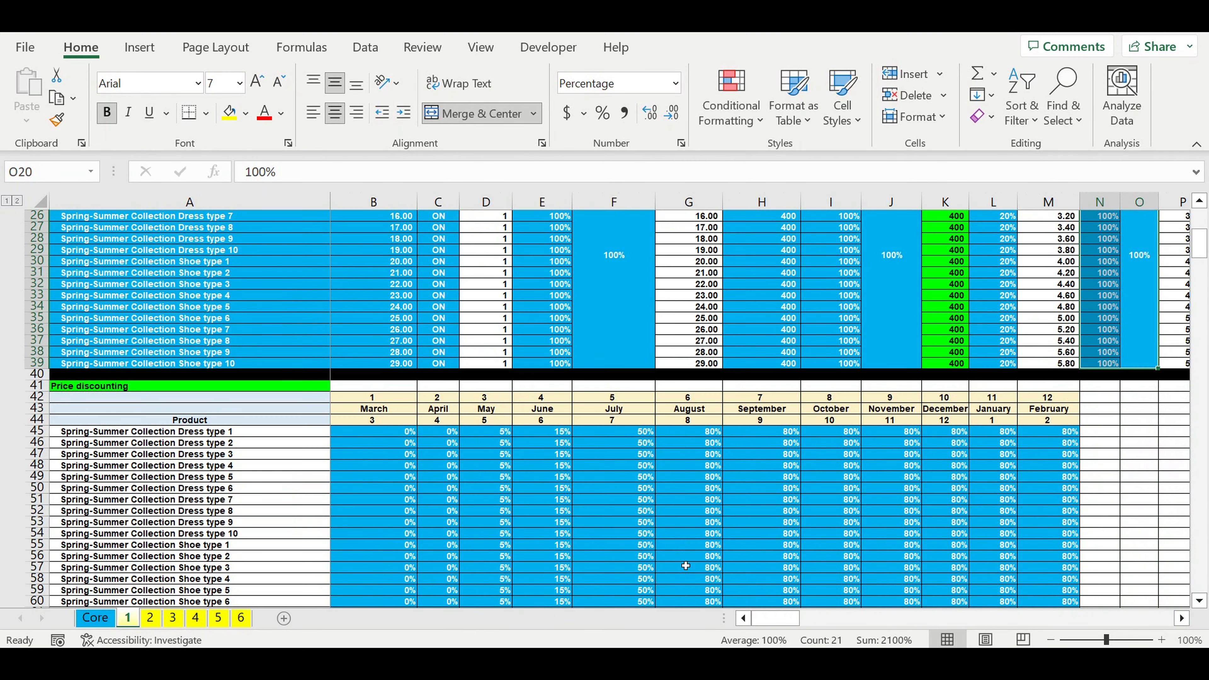
scroll(686, 566, "down", 1)
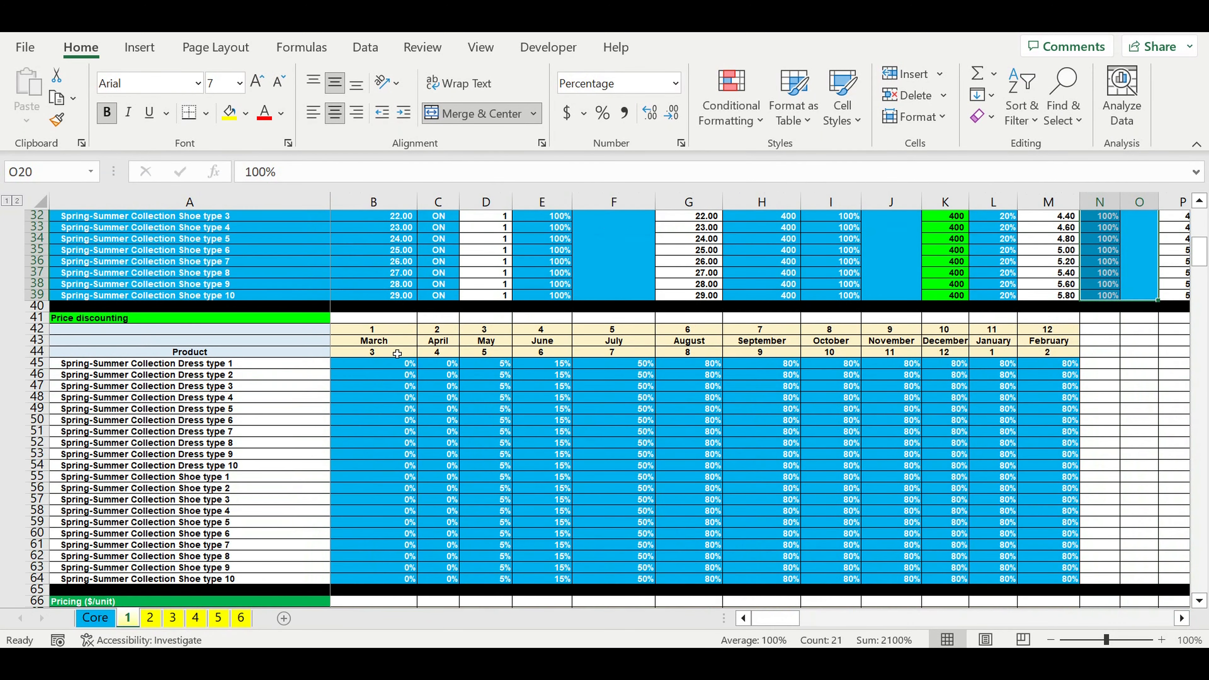
left_click_drag(379, 370, 1033, 584)
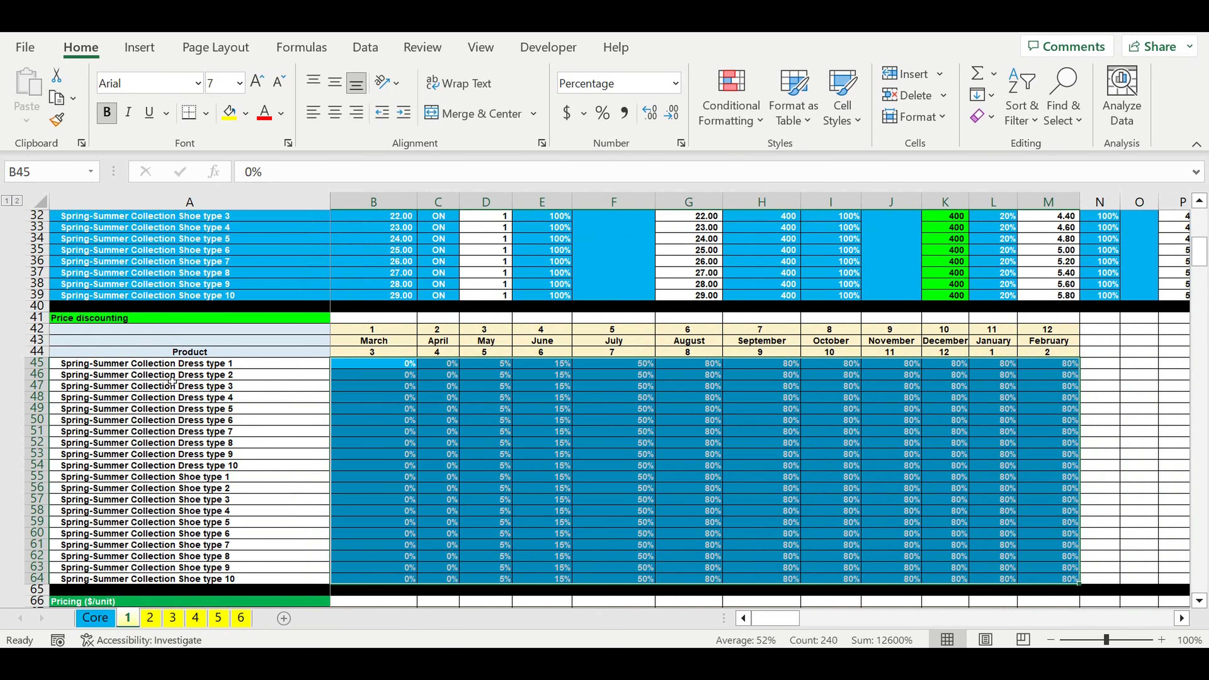
left_click_drag(174, 364, 205, 579)
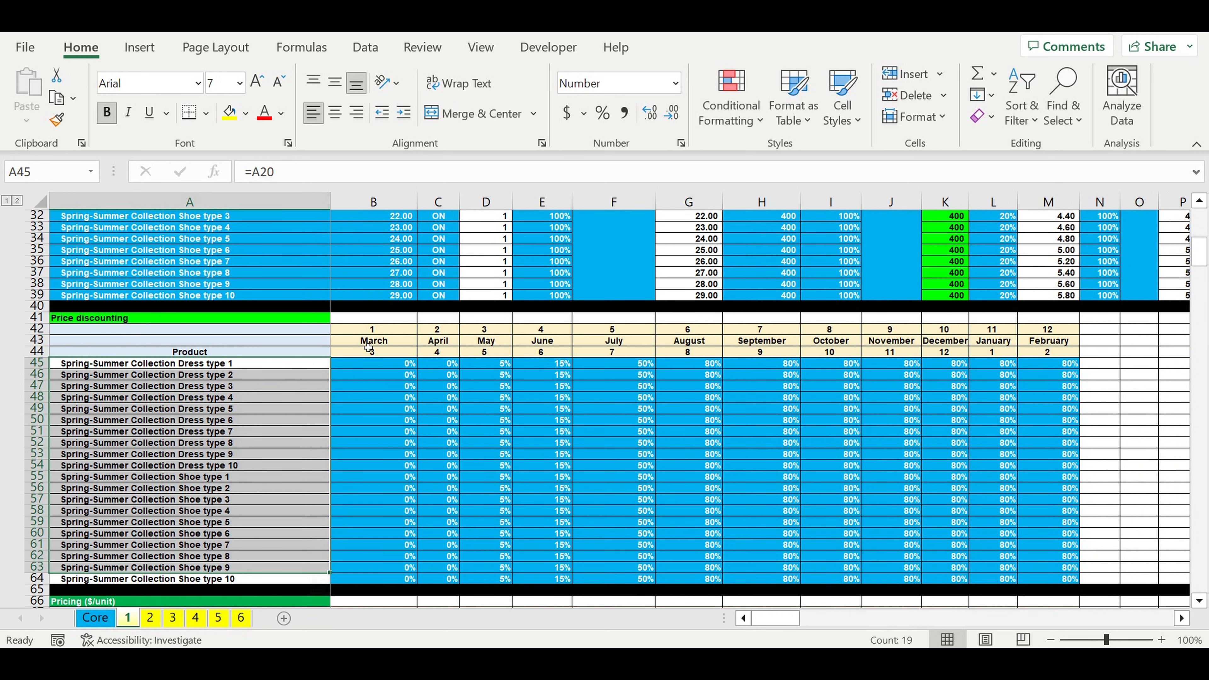
left_click(368, 342)
left_click_drag(373, 331, 419, 353)
left_click_drag(815, 619, 776, 619)
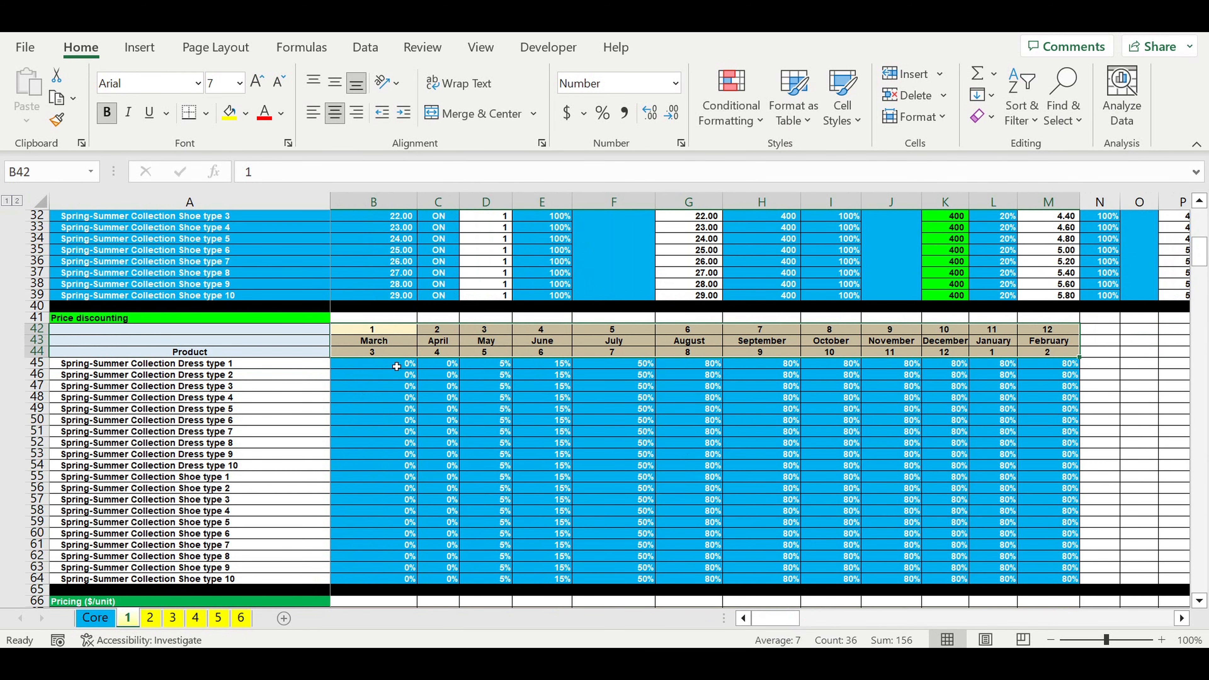
Step: Compare the Spring-Summer discount percentages month by month from March through October
left_click_drag(396, 364, 409, 579)
left_click_drag(493, 365, 495, 499)
left_click(643, 365)
left_click_drag(641, 367, 651, 455)
left_click_drag(703, 366, 711, 467)
left_click_drag(783, 365, 785, 455)
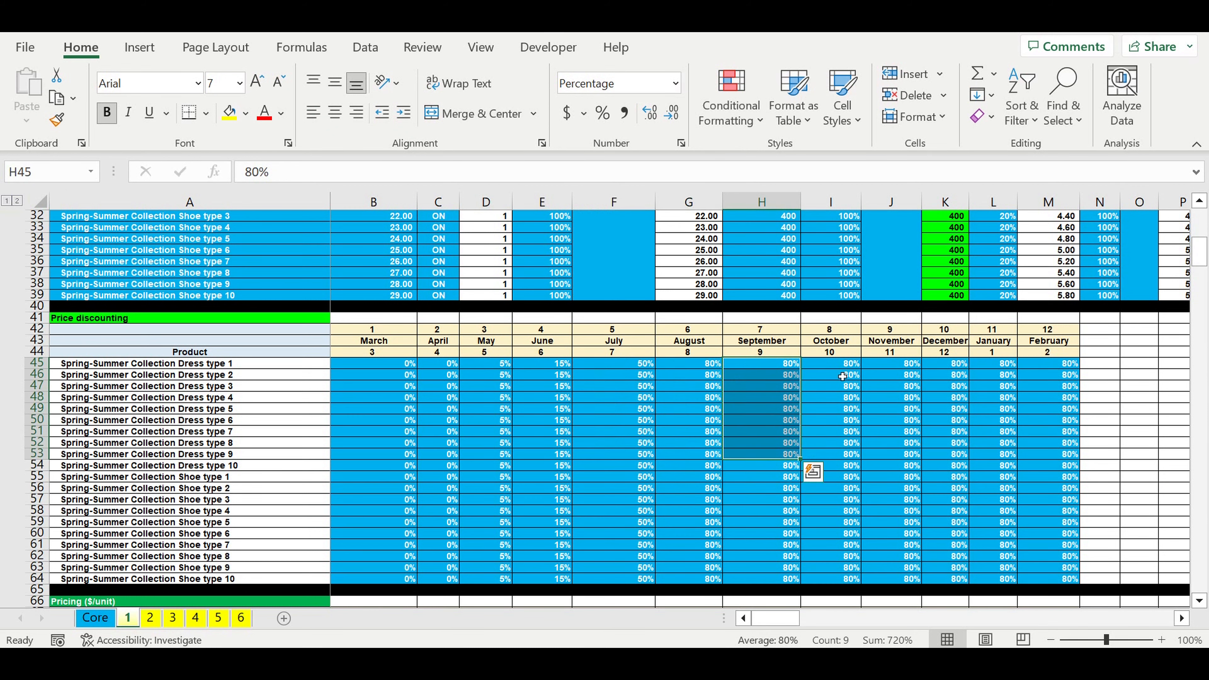
left_click_drag(844, 355, 845, 363)
left_click(833, 371)
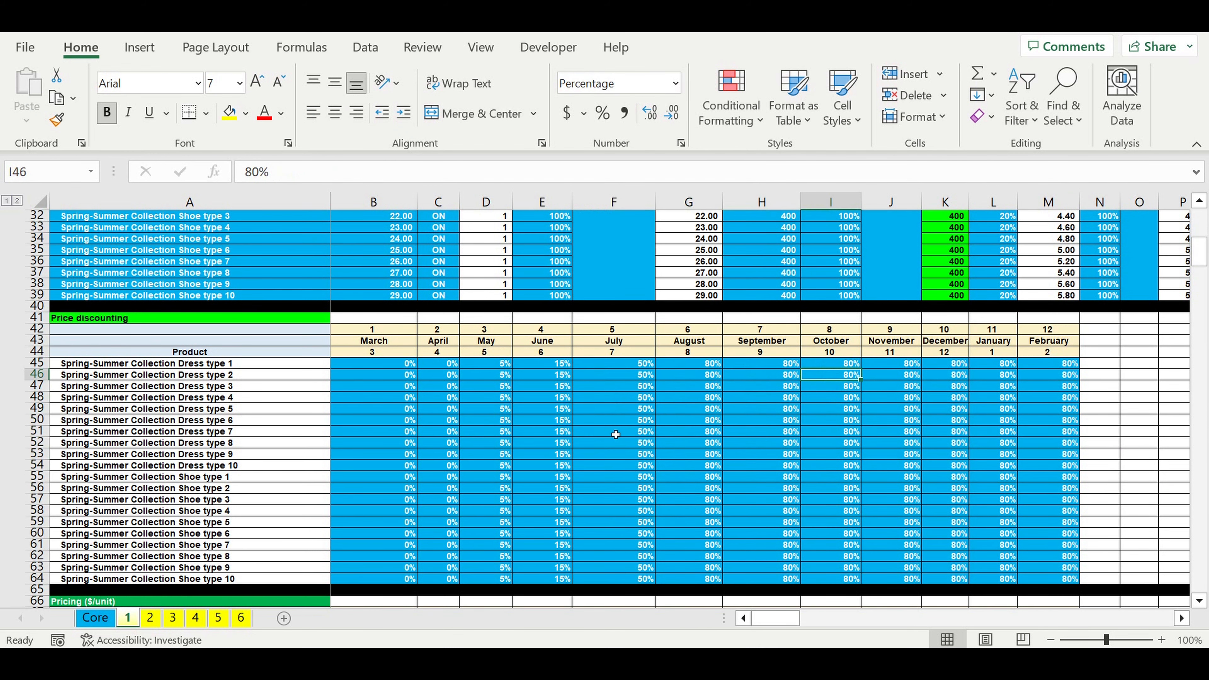
Step: Examine the Spring-Summer sales plan allocation table, its percentage inputs and the March column
scroll(615, 434, "down", 9)
scroll(616, 435, "down", 7)
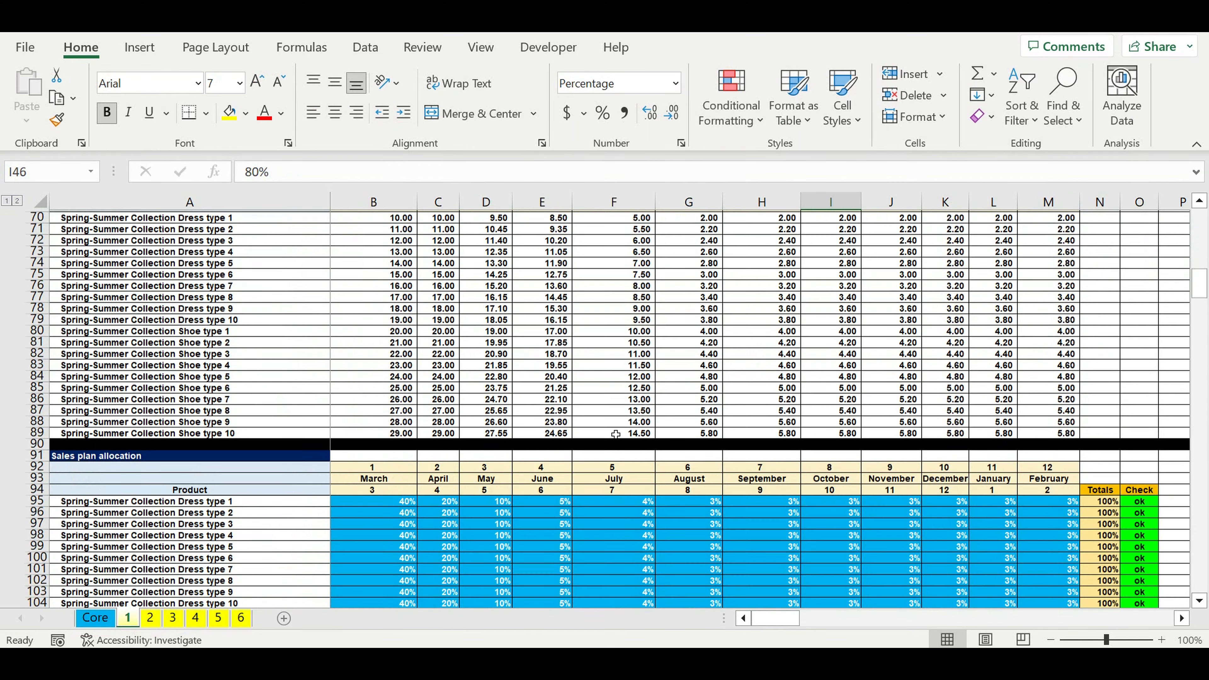
scroll(616, 434, "down", 3)
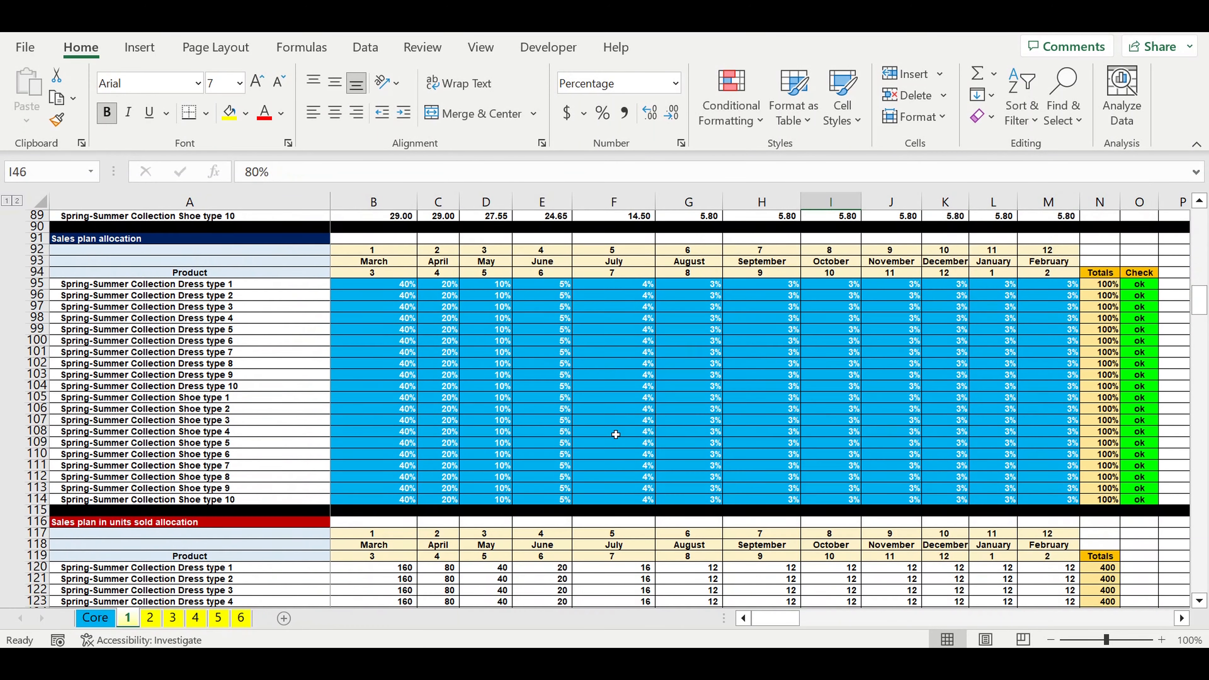
left_click(138, 243)
left_click_drag(374, 286, 1089, 513)
left_click(380, 265)
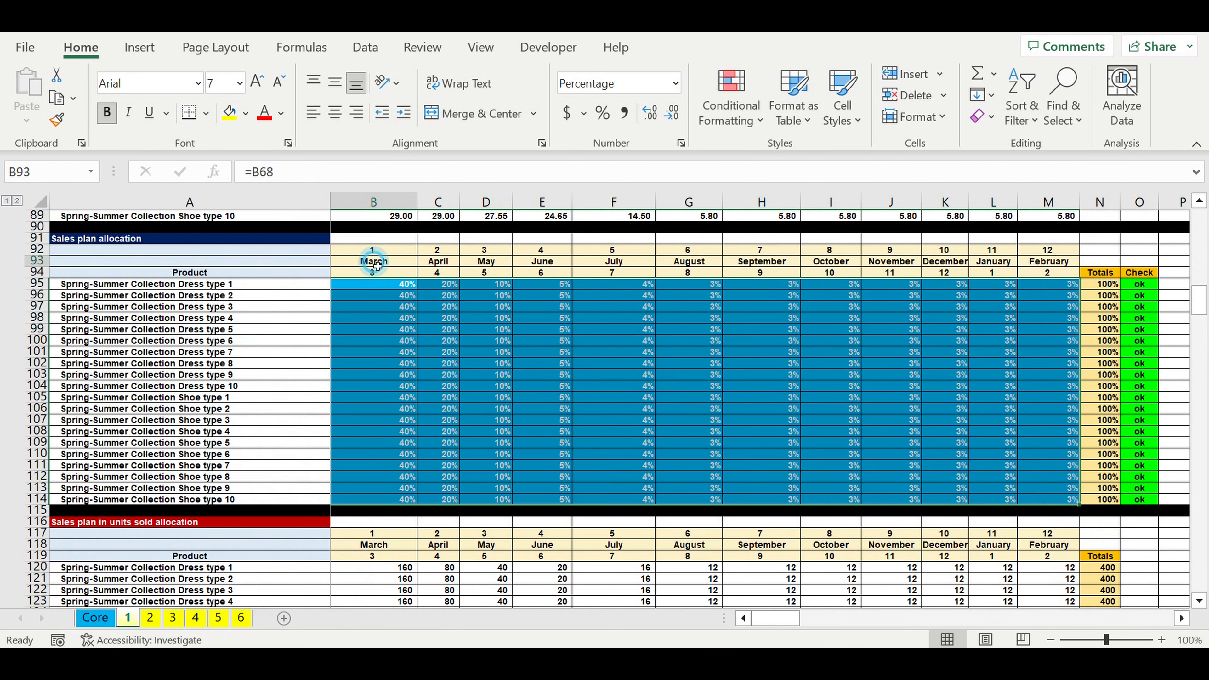
left_click(385, 291)
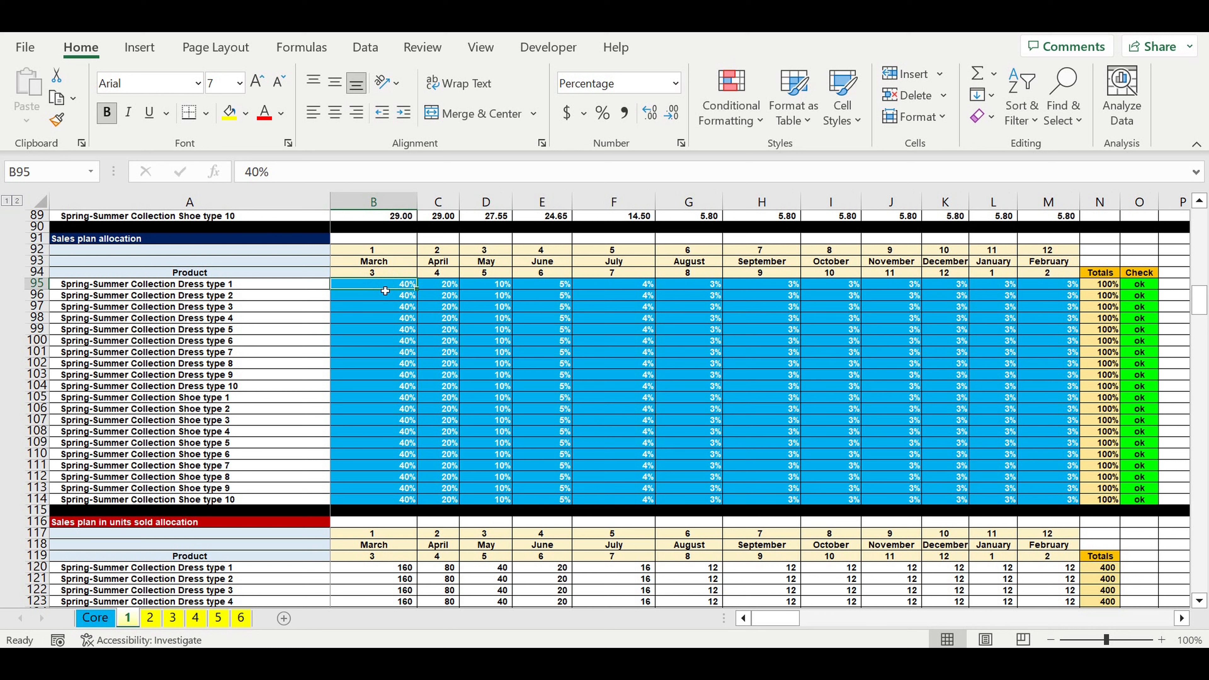
Step: Check the monthly sales allocation percentages for Spring-Summer Collection Dress type 1 across row 95
left_click(225, 287)
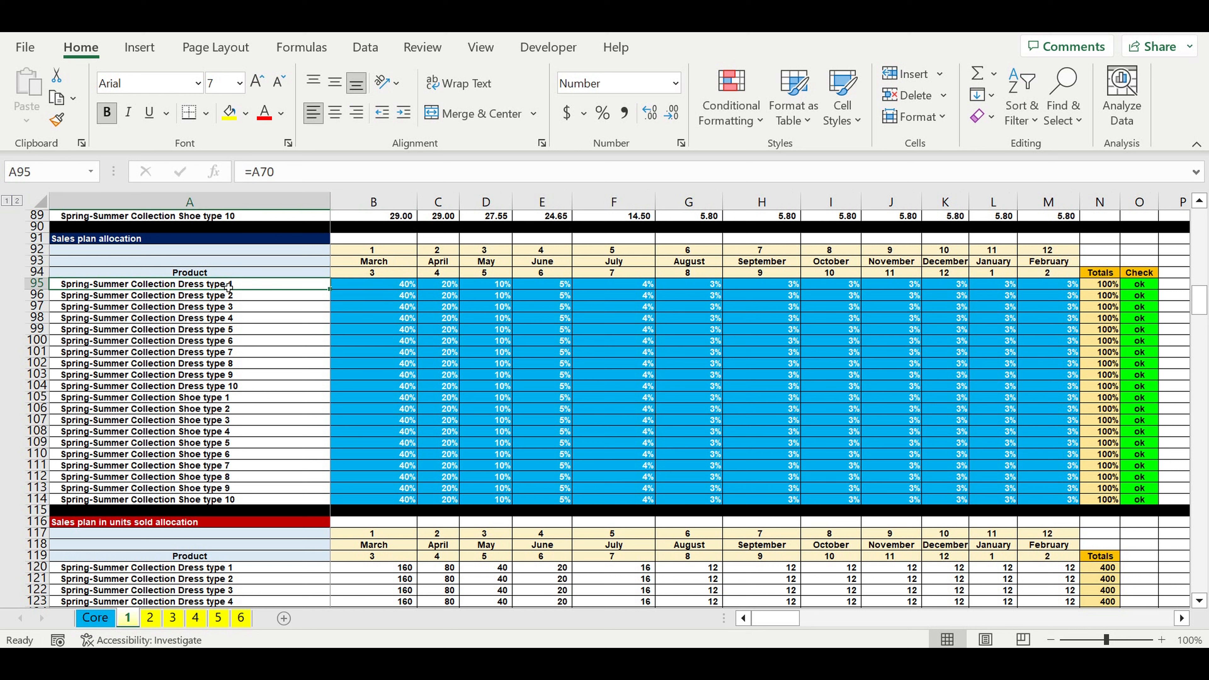
left_click(371, 288)
left_click(452, 289)
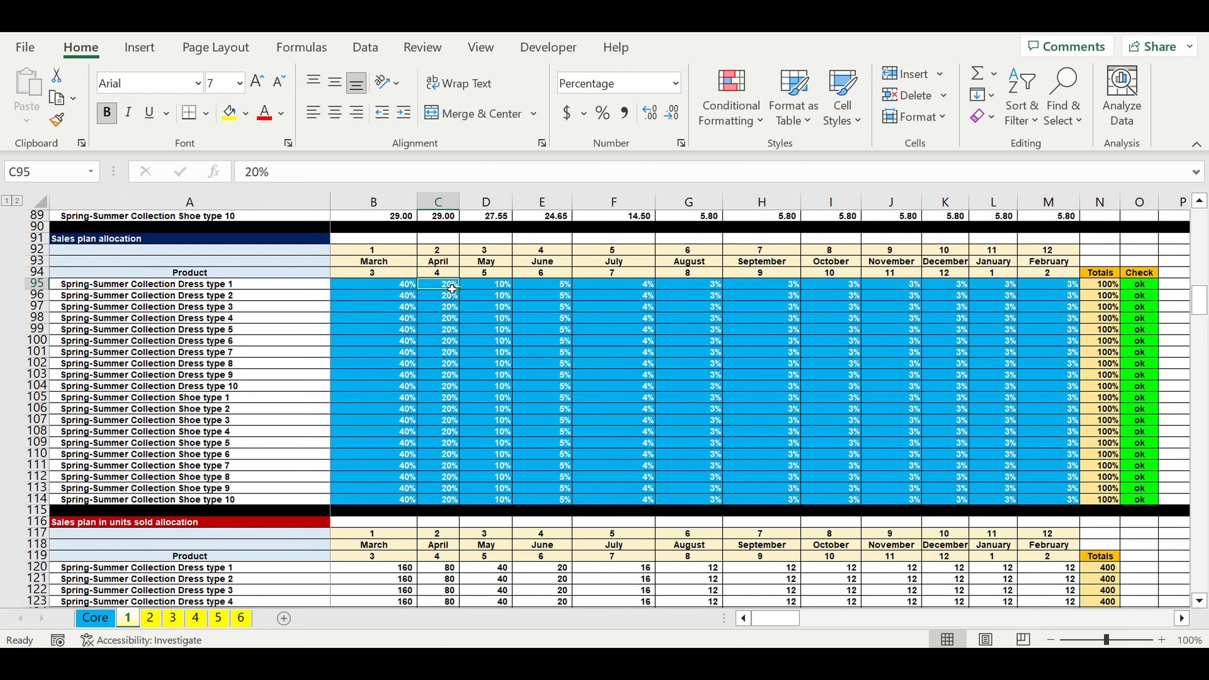
left_click(495, 287)
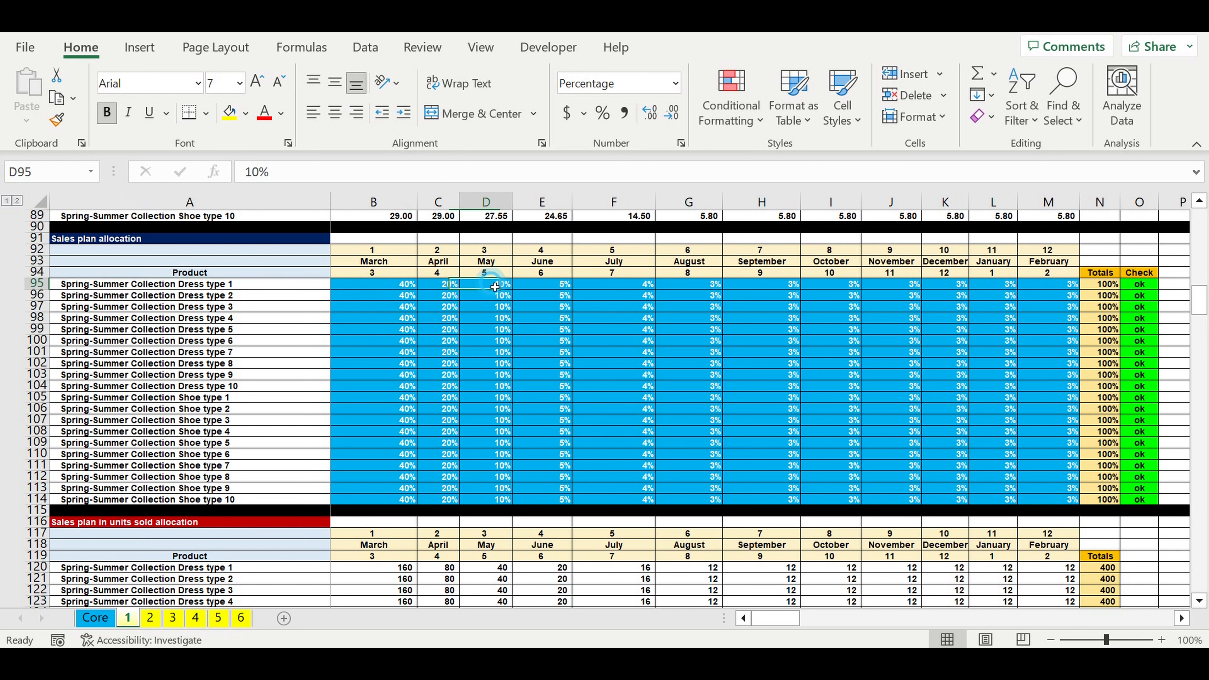
left_click(551, 289)
left_click_drag(396, 286, 1056, 284)
Step: Review the Autumn-Winter Collection's start-selling month and its product, starting price and ON/OFF inputs
scroll(777, 373, "down", 14)
scroll(777, 373, "down", 9)
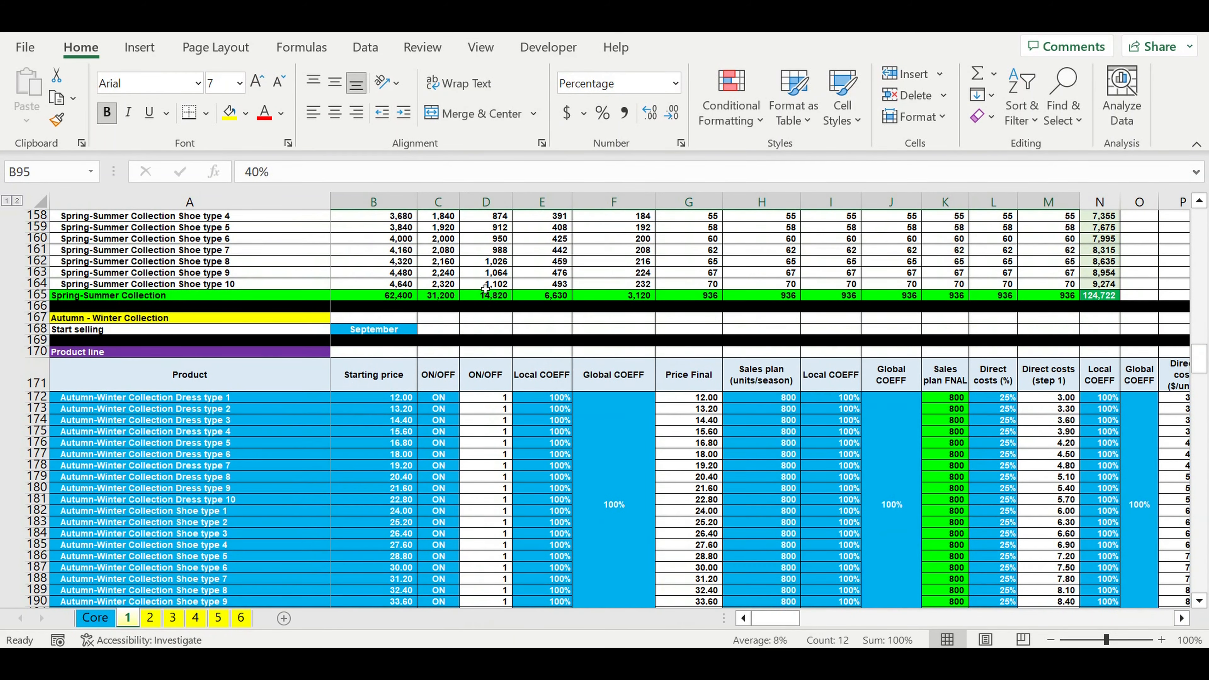
left_click(176, 319)
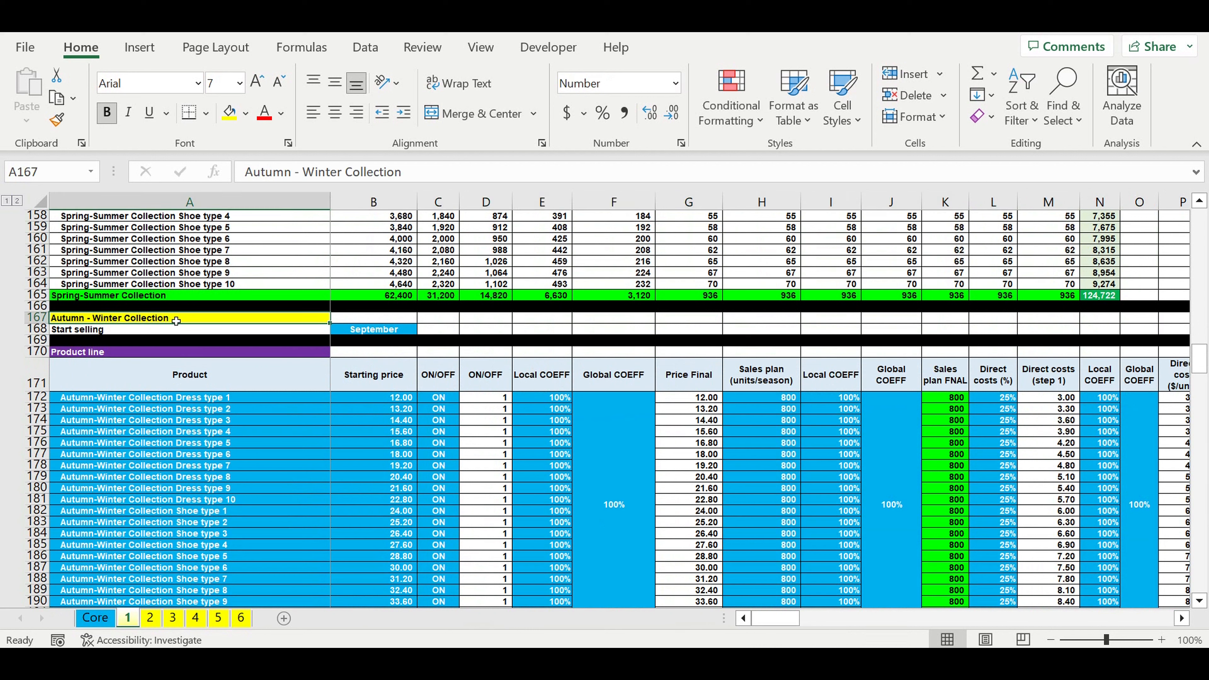
left_click(387, 332)
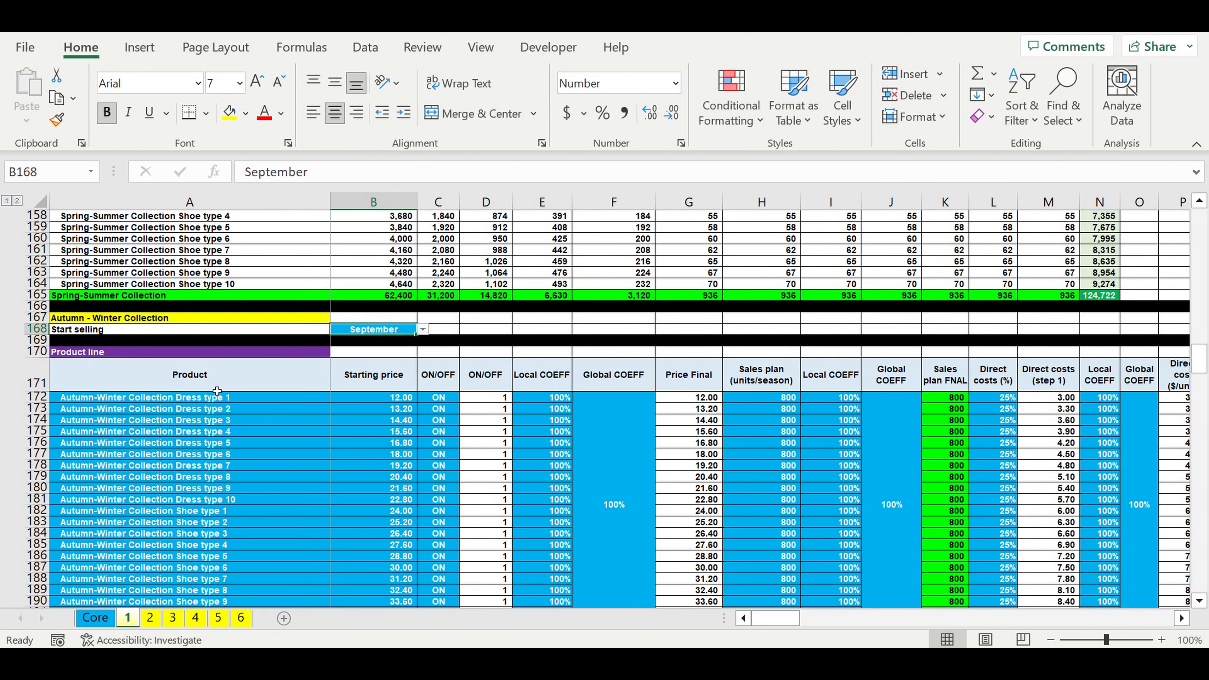
left_click_drag(253, 401, 443, 556)
Step: Look through the Autumn-Winter discounting, sales allocation and revenue sections down to the manufacturing costs allocation tables
scroll(444, 556, "down", 12)
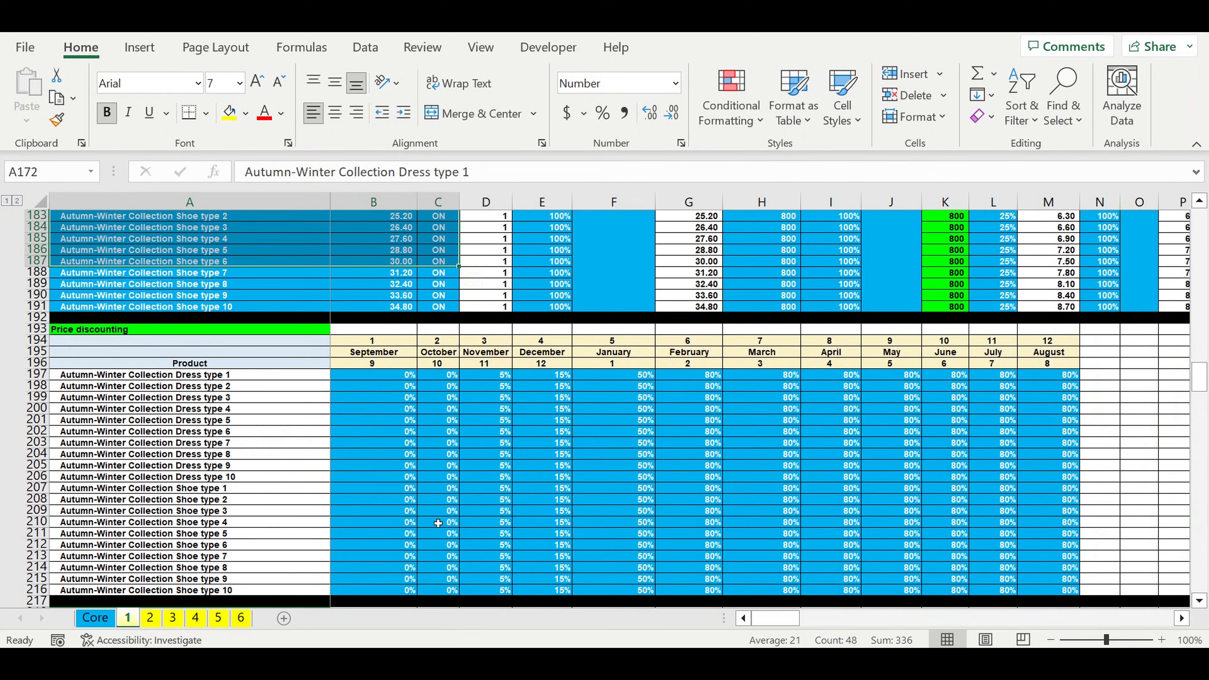
scroll(435, 511, "down", 19)
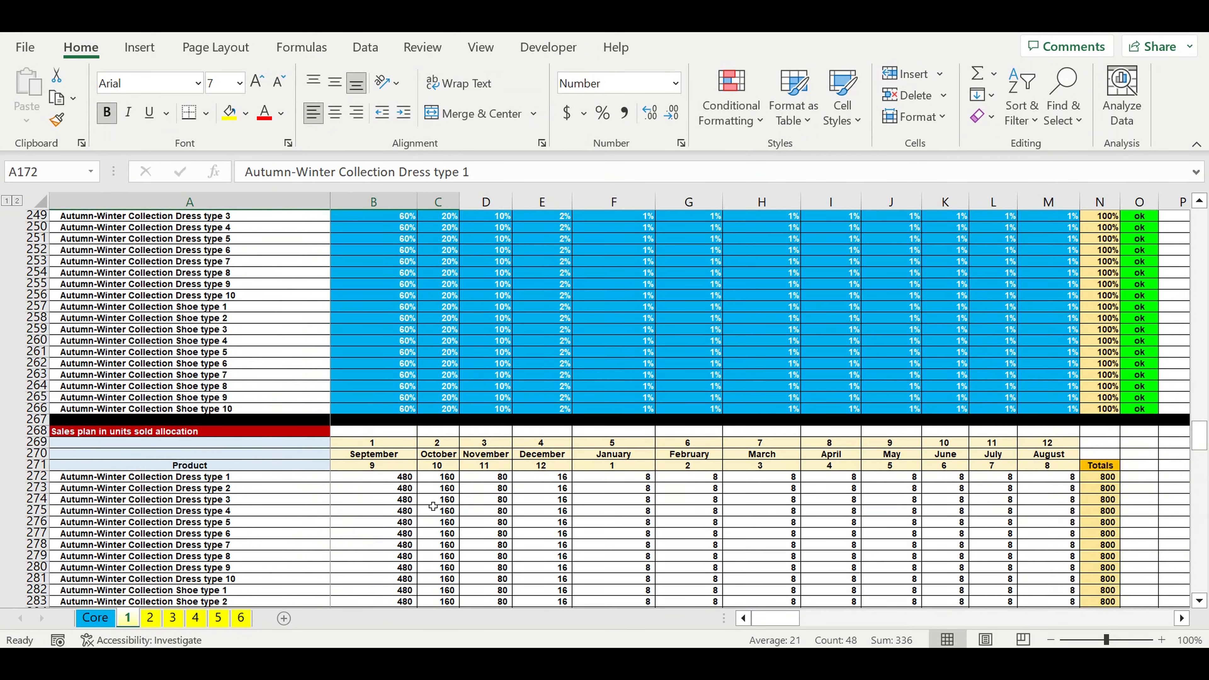
scroll(433, 506, "down", 18)
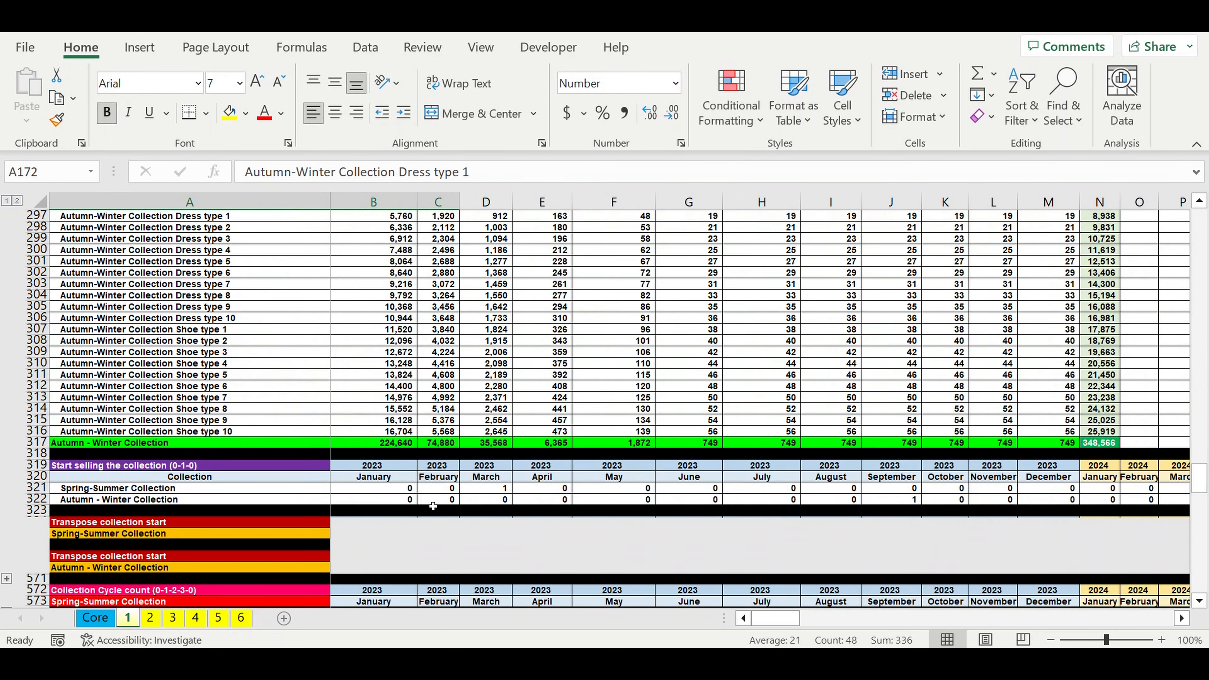
scroll(432, 506, "down", 20)
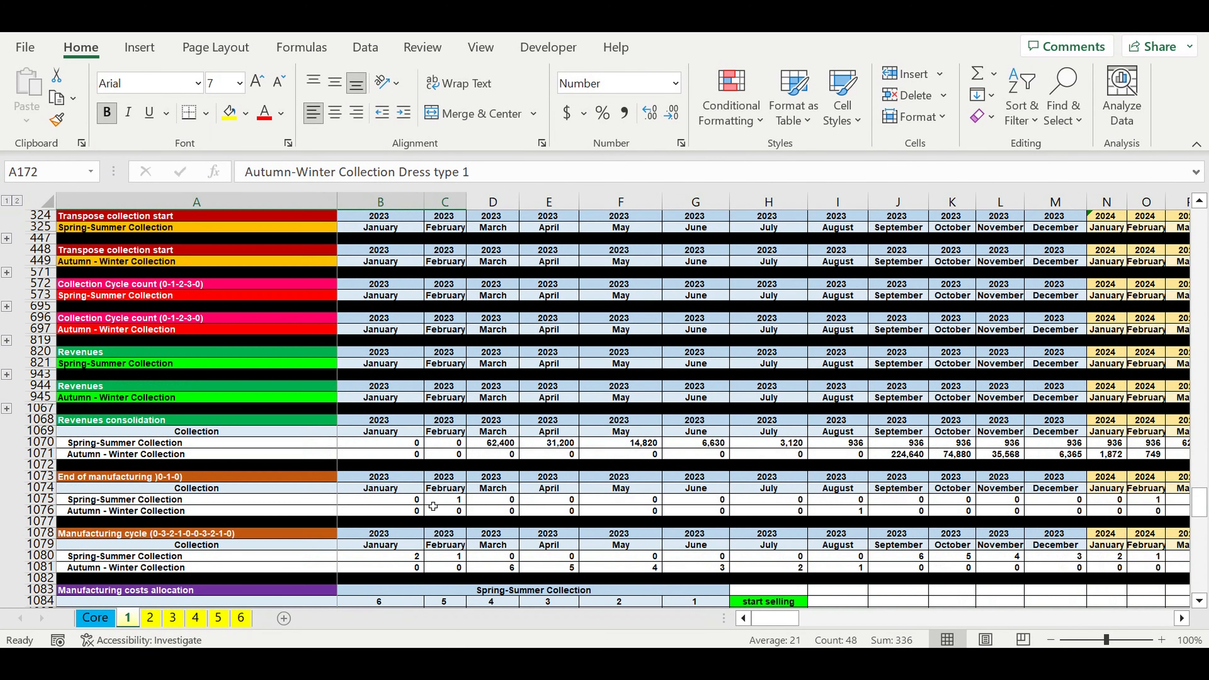
scroll(433, 505, "down", 2)
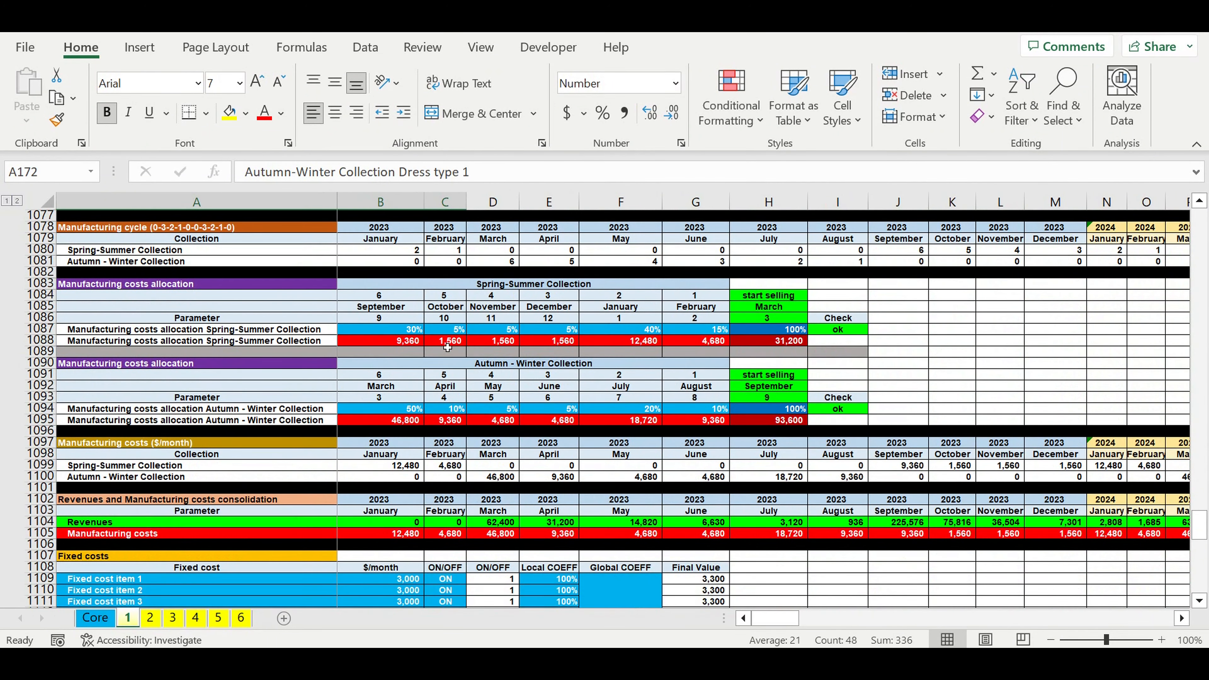
Step: Examine the Spring-Summer manufacturing costs allocation percentages for the six months before selling starts, and their total cost formula
left_click(712, 335)
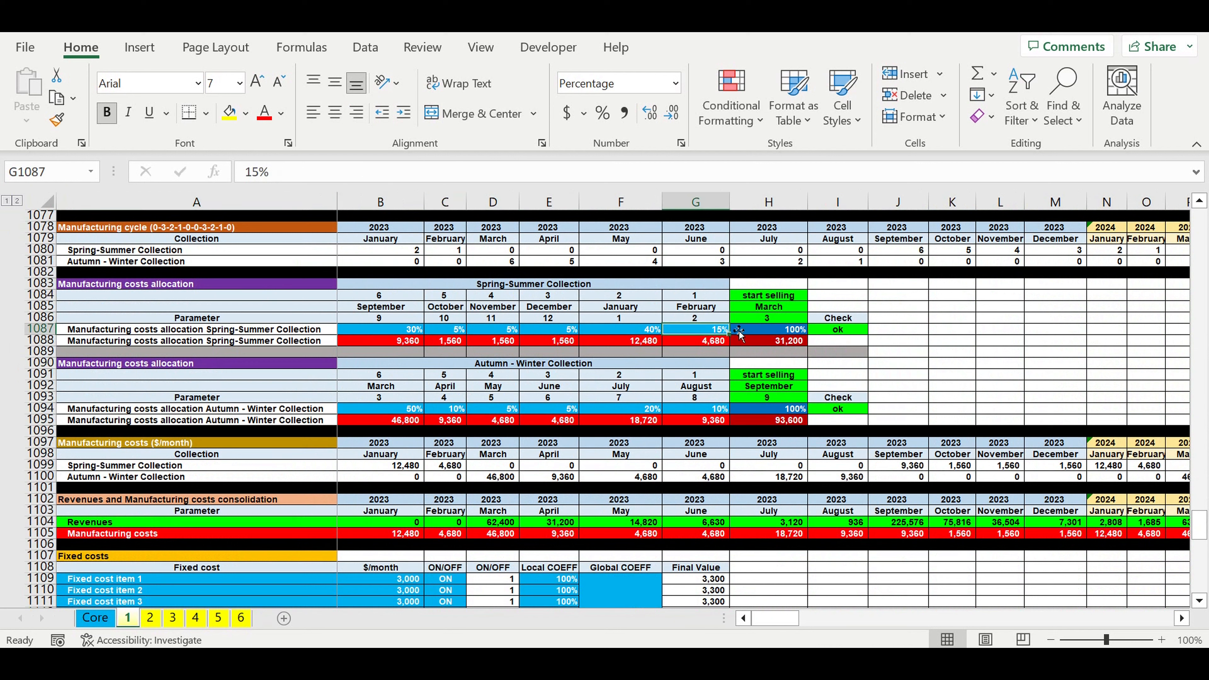
left_click_drag(389, 332, 629, 341)
left_click_drag(792, 296, 789, 319)
left_click_drag(711, 333, 412, 334)
left_click(779, 344)
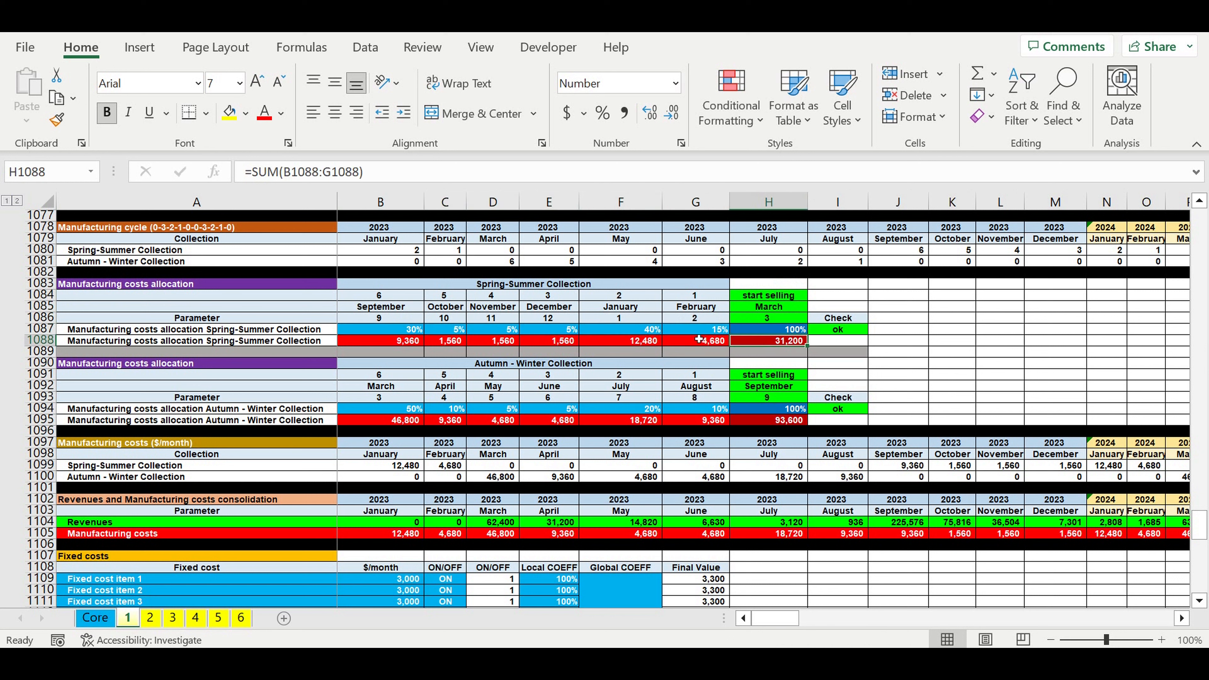
left_click_drag(704, 331, 363, 329)
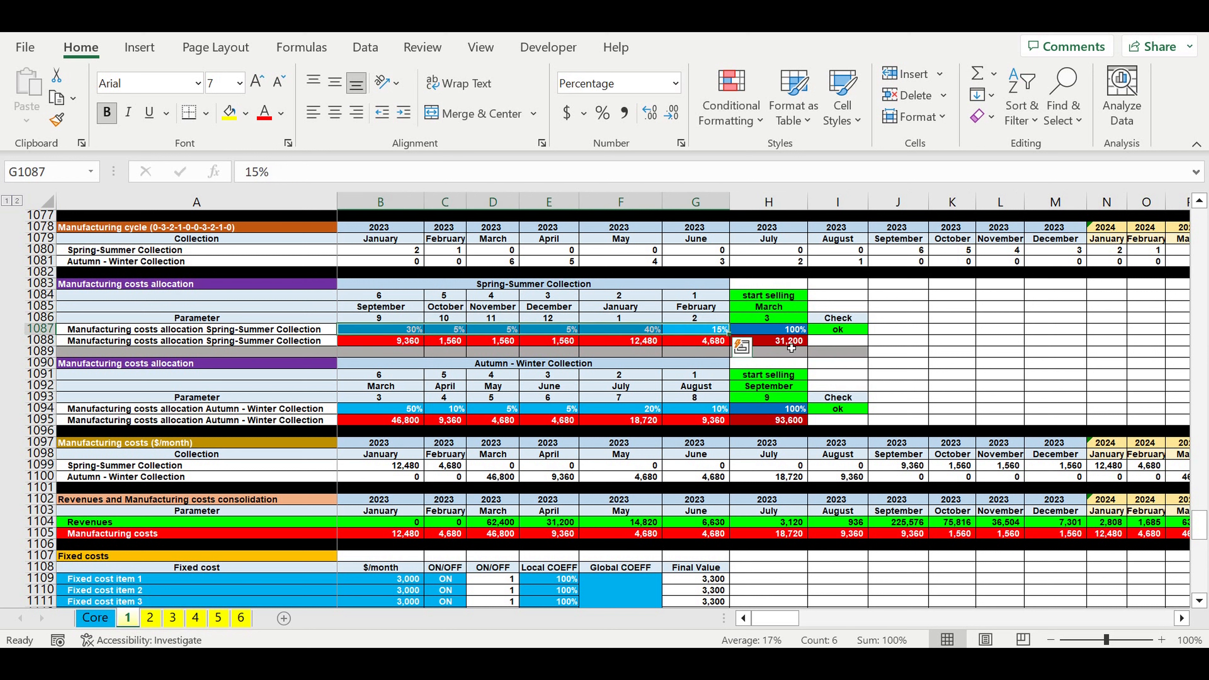
Step: Compare the Spring-Summer and Autumn-Winter manufacturing costs allocation percentages for the six months before selling starts
left_click(792, 343)
left_click_drag(724, 332, 404, 330)
left_click(529, 288)
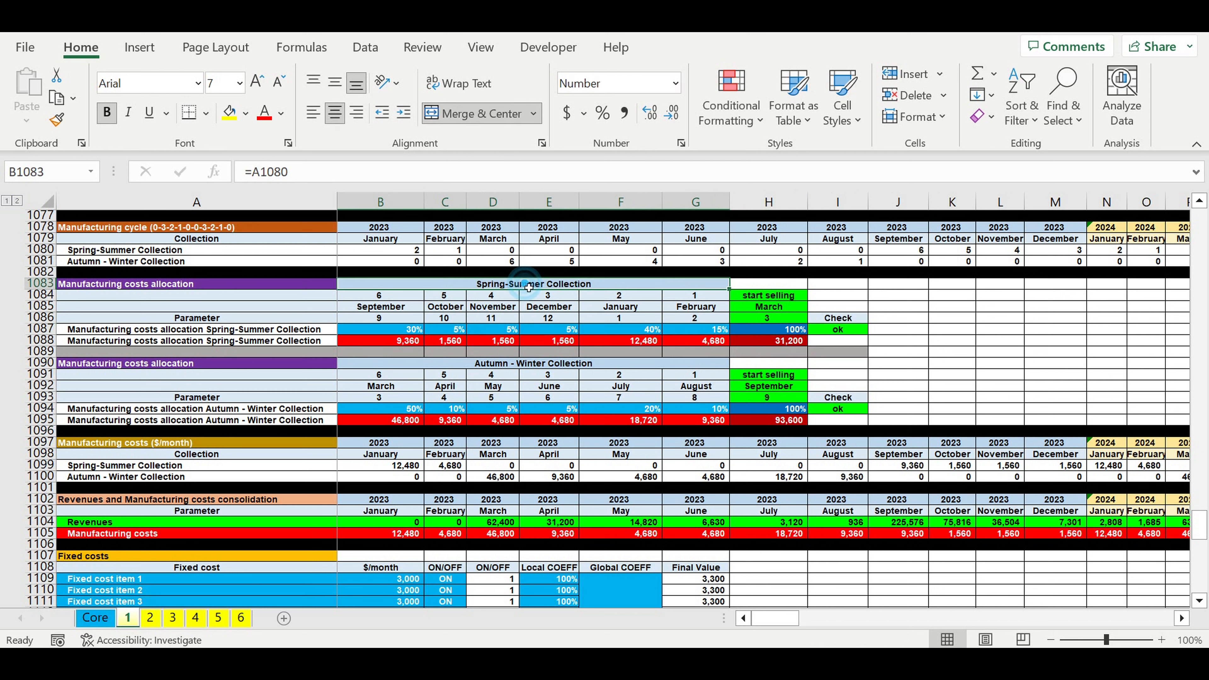
left_click(498, 364)
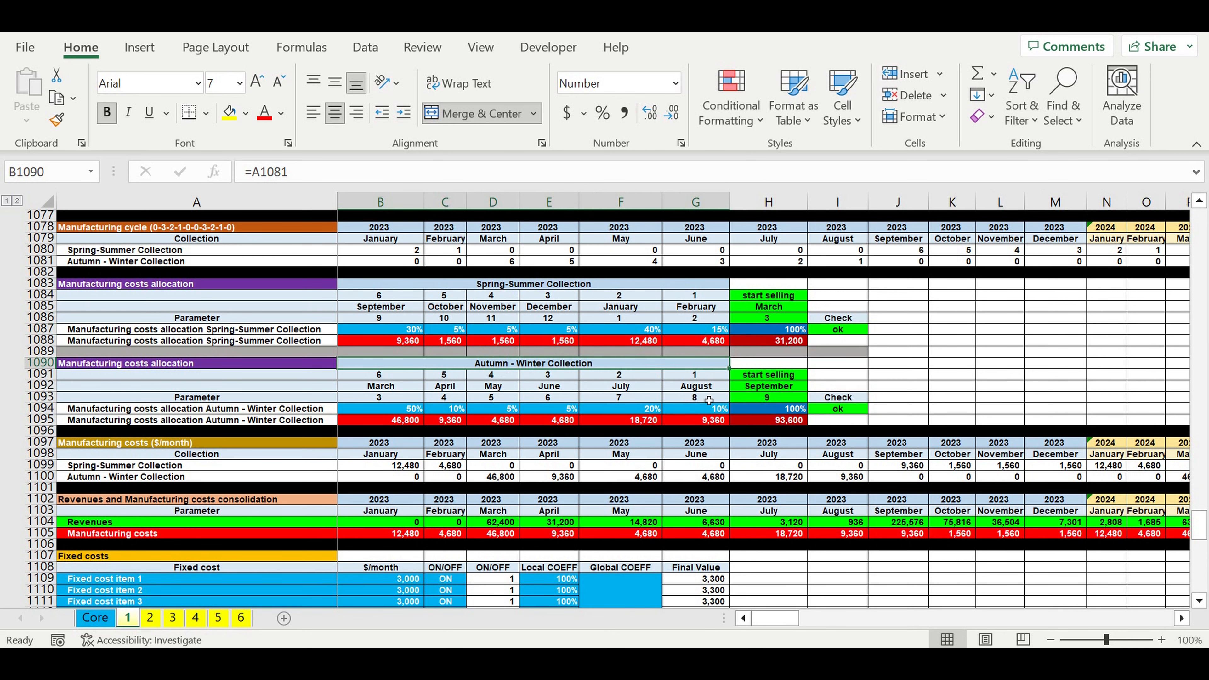
left_click_drag(716, 412, 381, 410)
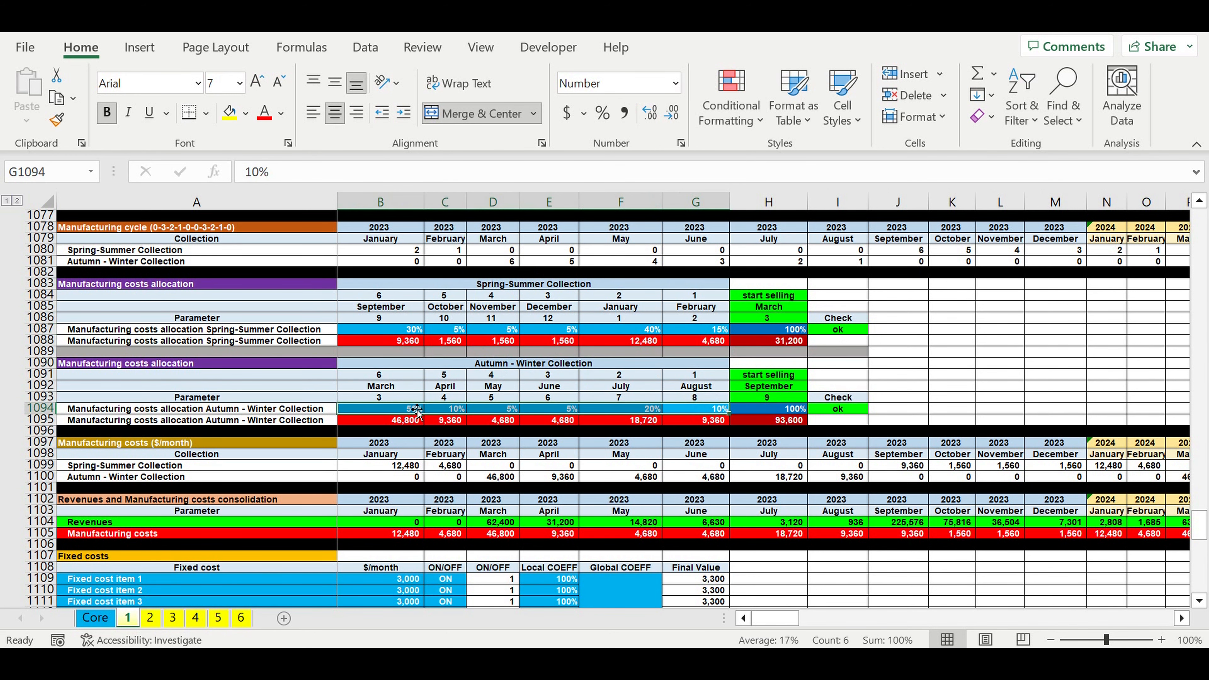
Step: Review the Fixed costs table's item names, monthly amounts, ON/OFF switches, and local and global coefficients
scroll(595, 400, "down", 6)
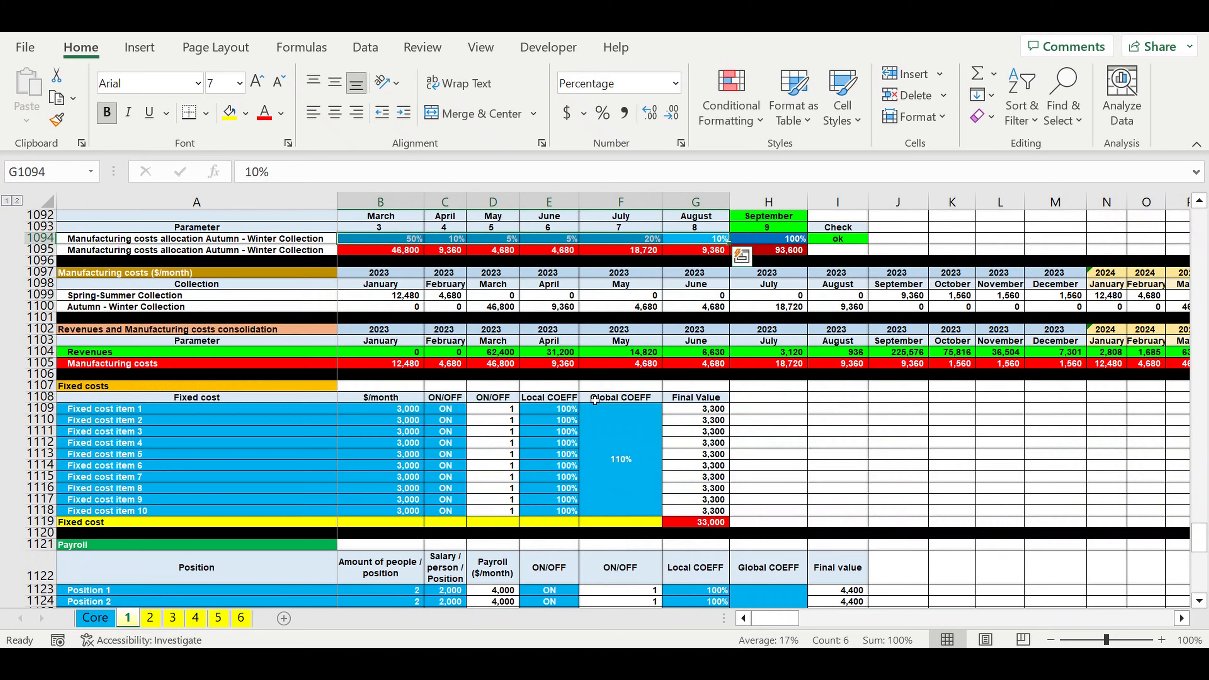
scroll(595, 401, "down", 2)
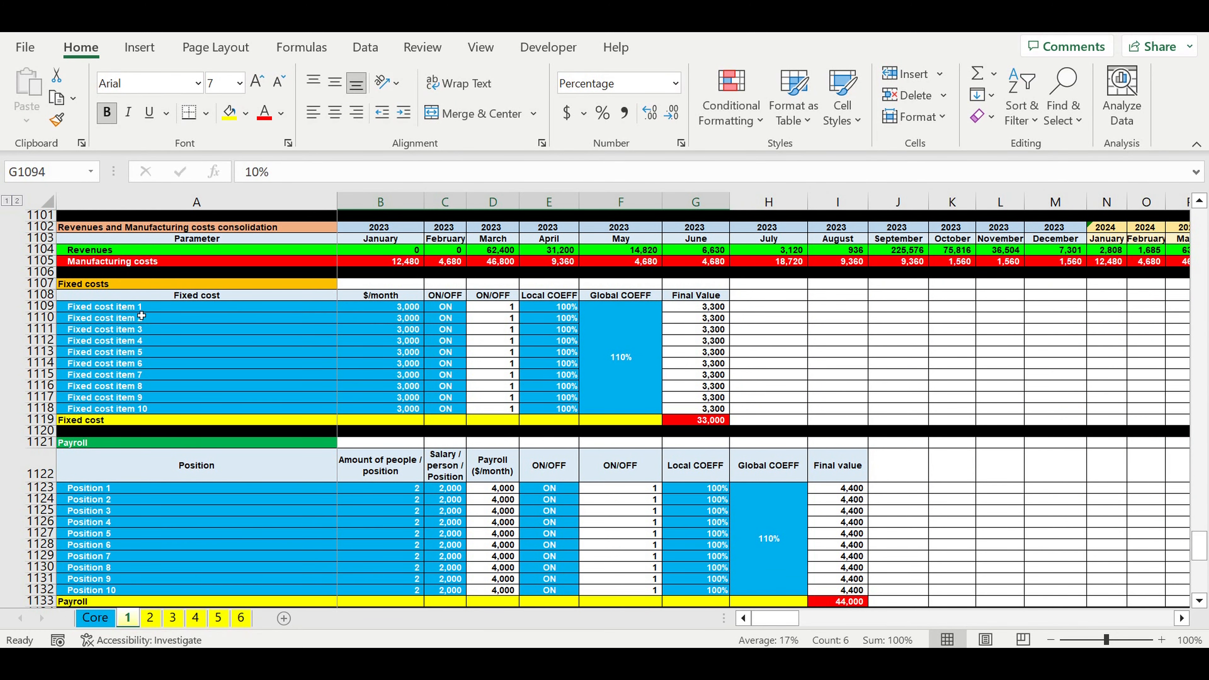
left_click_drag(129, 309, 138, 408)
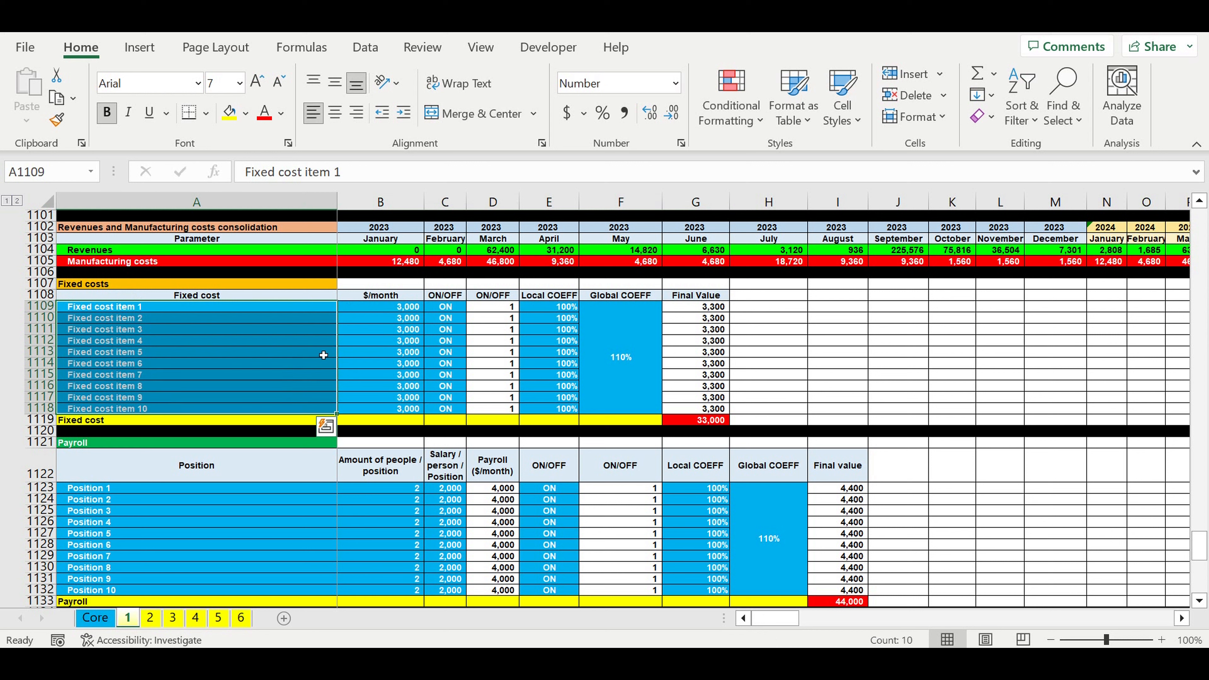
left_click_drag(400, 311, 400, 408)
left_click(206, 308)
left_click_drag(219, 390, 219, 397)
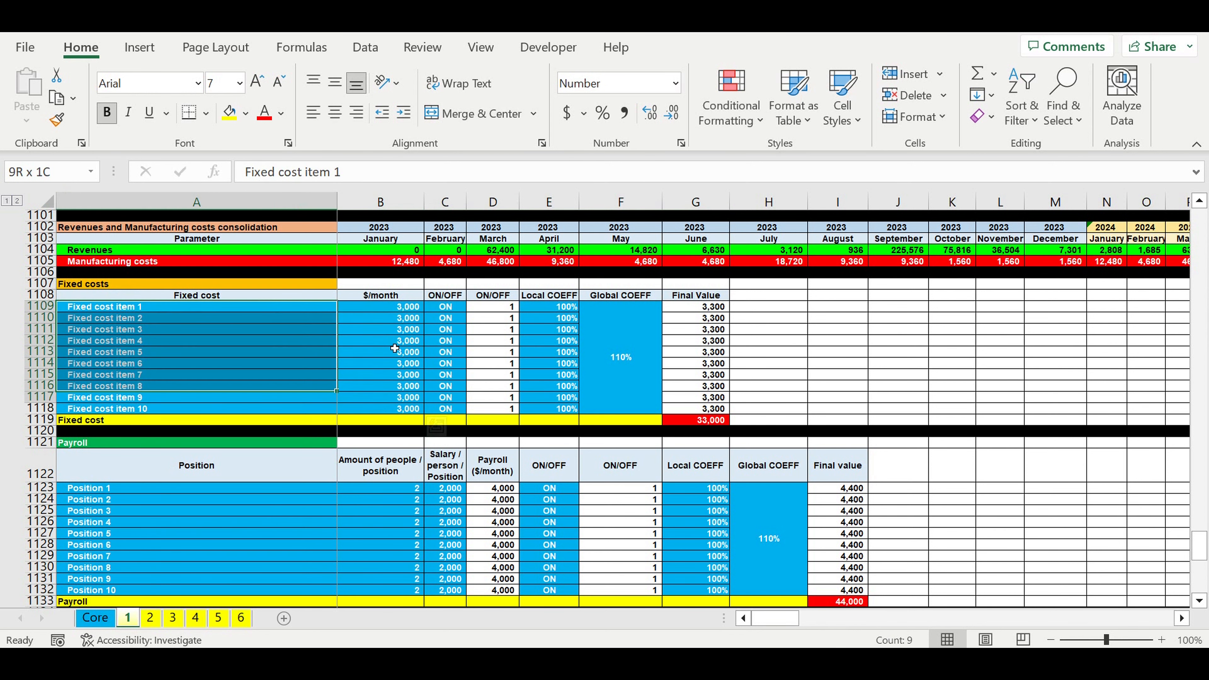
left_click_drag(448, 314, 448, 409)
left_click_drag(598, 354, 571, 351)
Step: Review the Payroll table's positions, headcount, salary per person, ON/OFF switches, and local and global coefficients
scroll(330, 421, "down", 4)
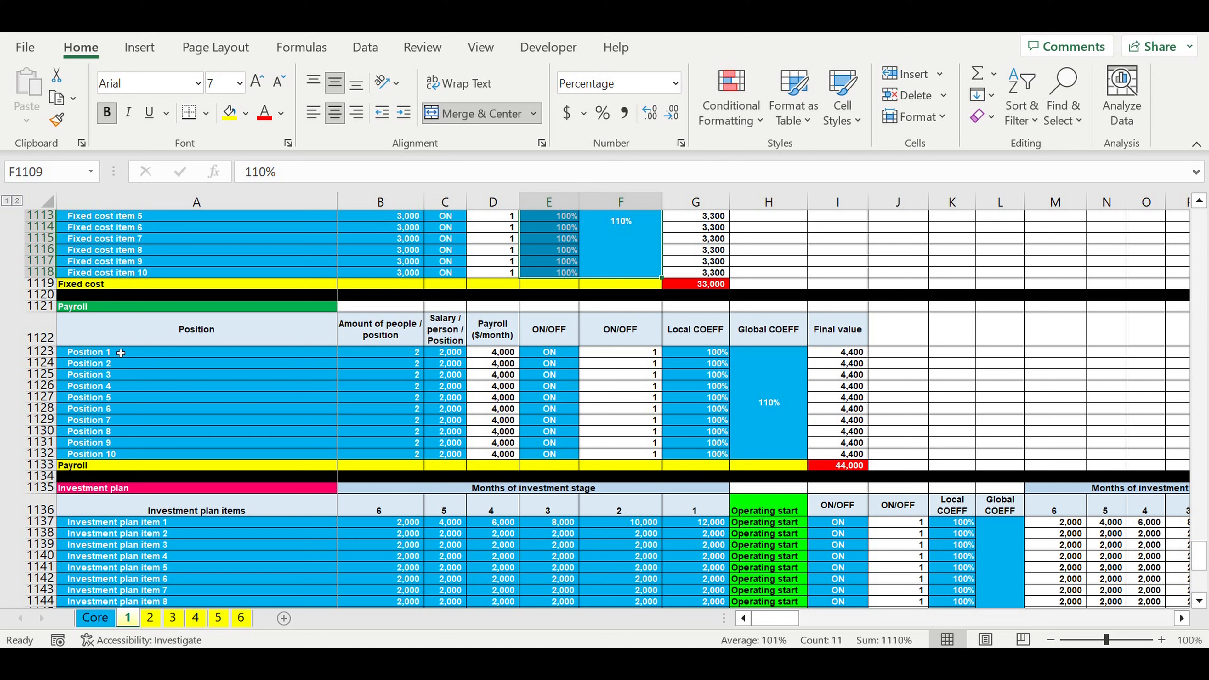
left_click_drag(120, 352, 285, 442)
left_click_drag(407, 353, 414, 421)
left_click_drag(453, 355, 452, 431)
left_click_drag(557, 354, 552, 454)
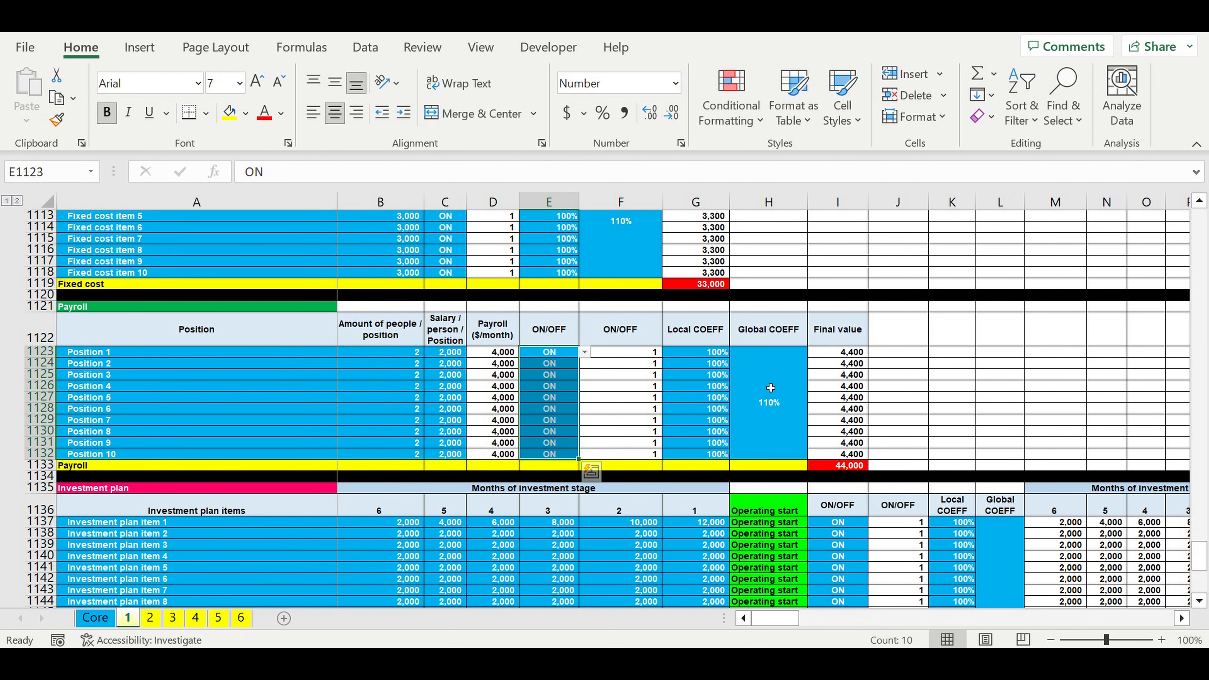
left_click_drag(771, 389, 695, 398)
Step: Look over the Investment plan's 25 item names and the Operating start column
scroll(616, 399, "down", 6)
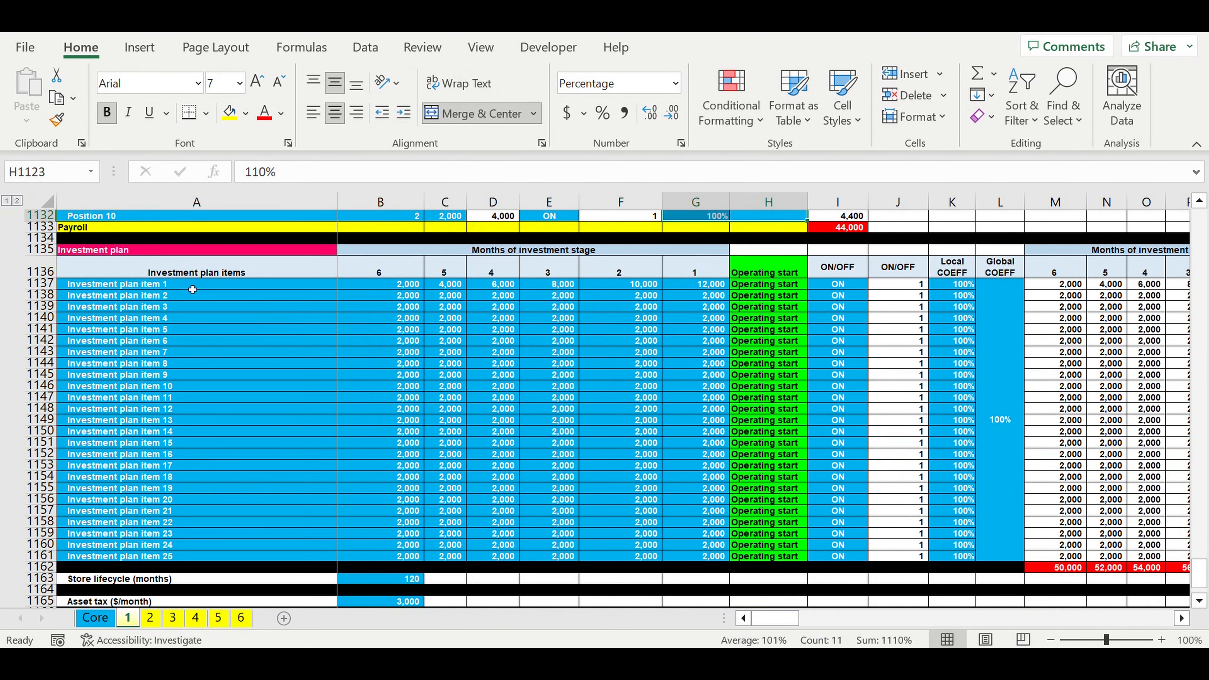
left_click_drag(163, 285, 685, 499)
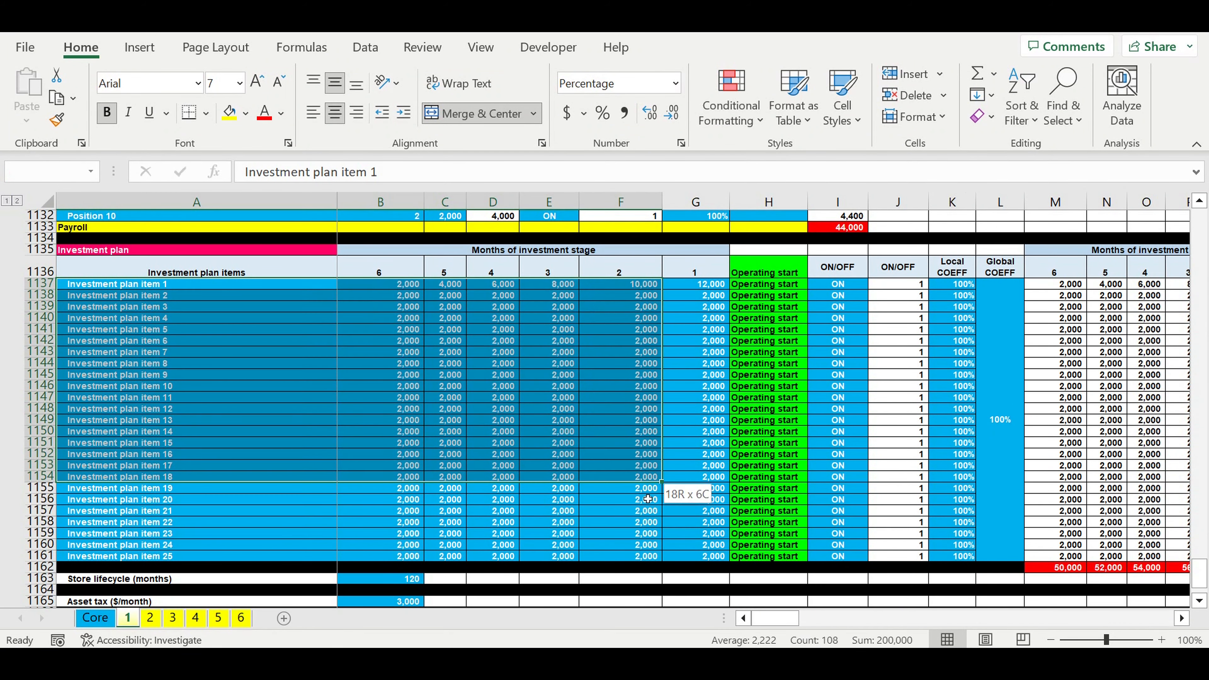
left_click(257, 341)
left_click_drag(782, 271, 793, 555)
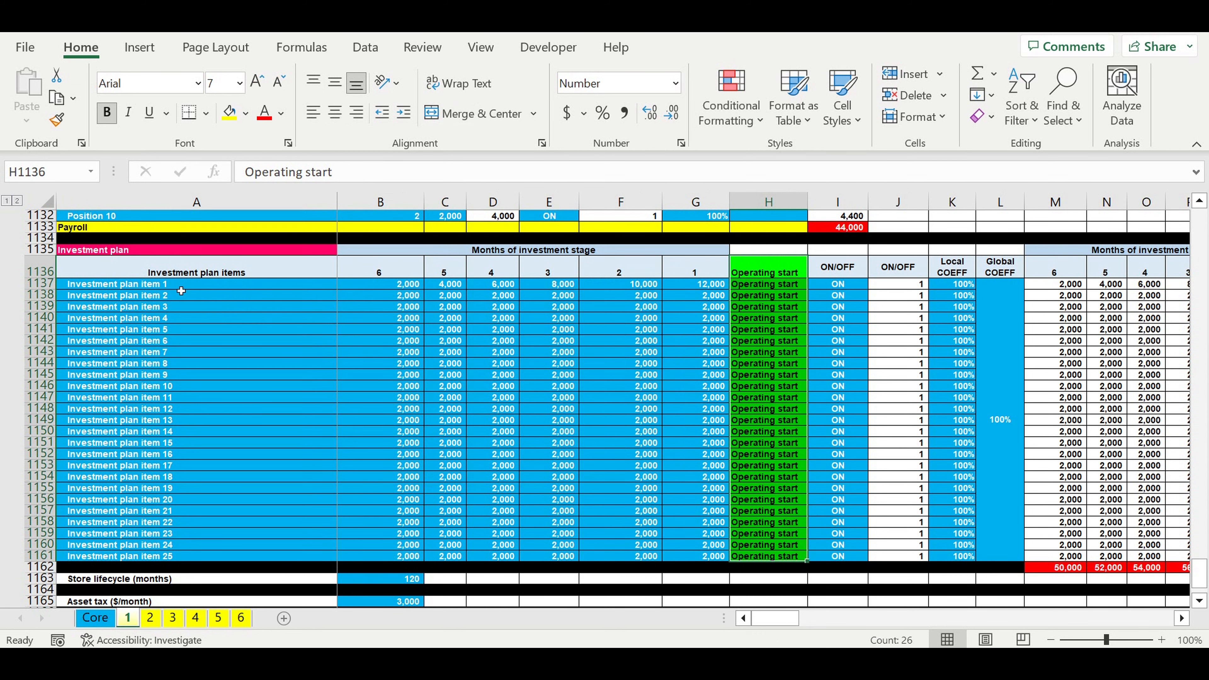
left_click_drag(175, 290, 195, 556)
Step: Examine the Investment plan's amounts for the six months before operating start, its ON/OFF switches, and local and global coefficients
left_click_drag(380, 284, 701, 559)
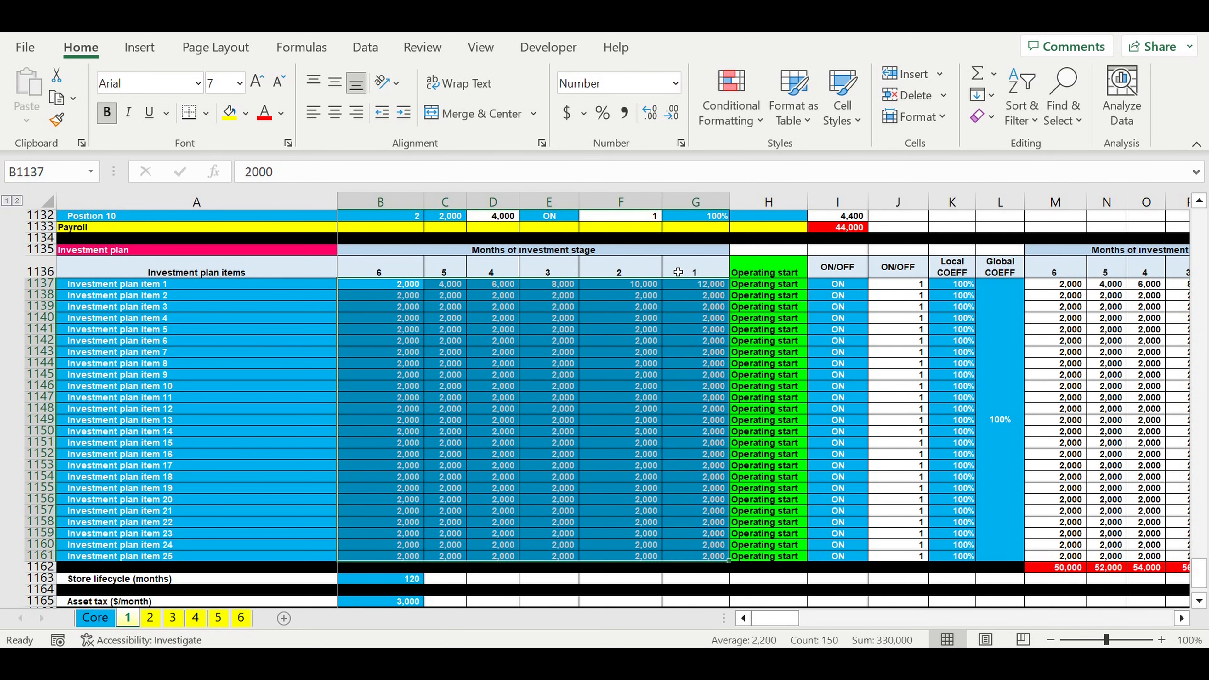
left_click_drag(695, 272, 372, 271)
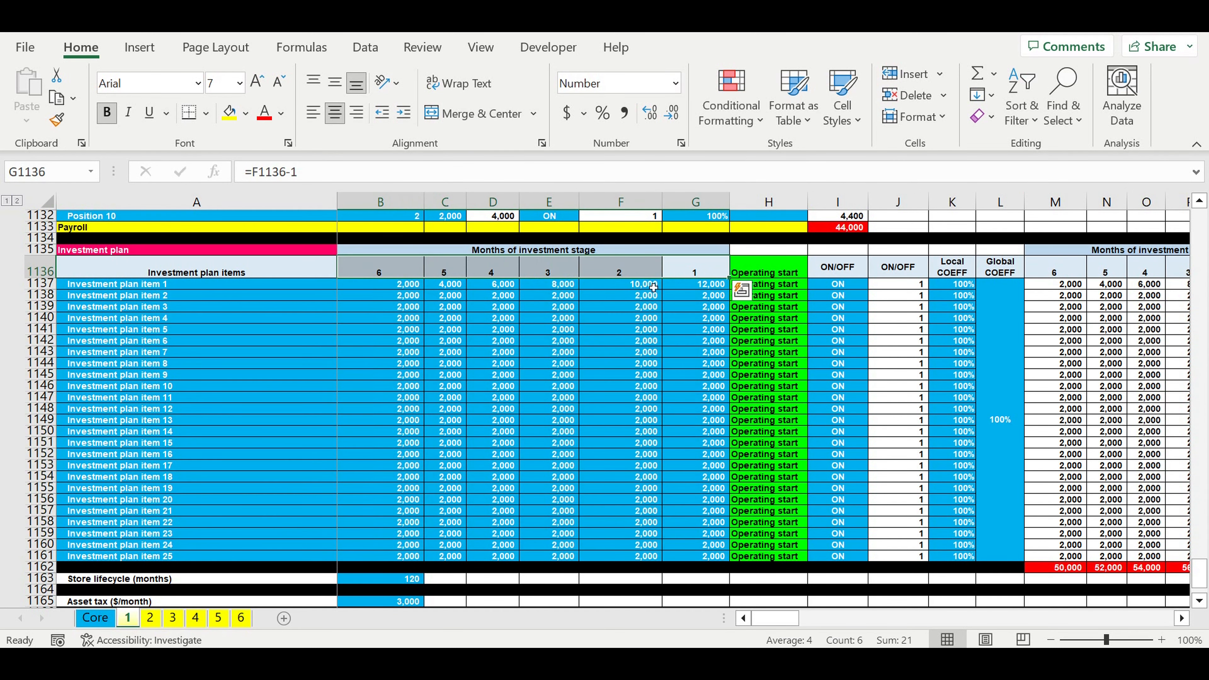
left_click_drag(761, 274, 783, 556)
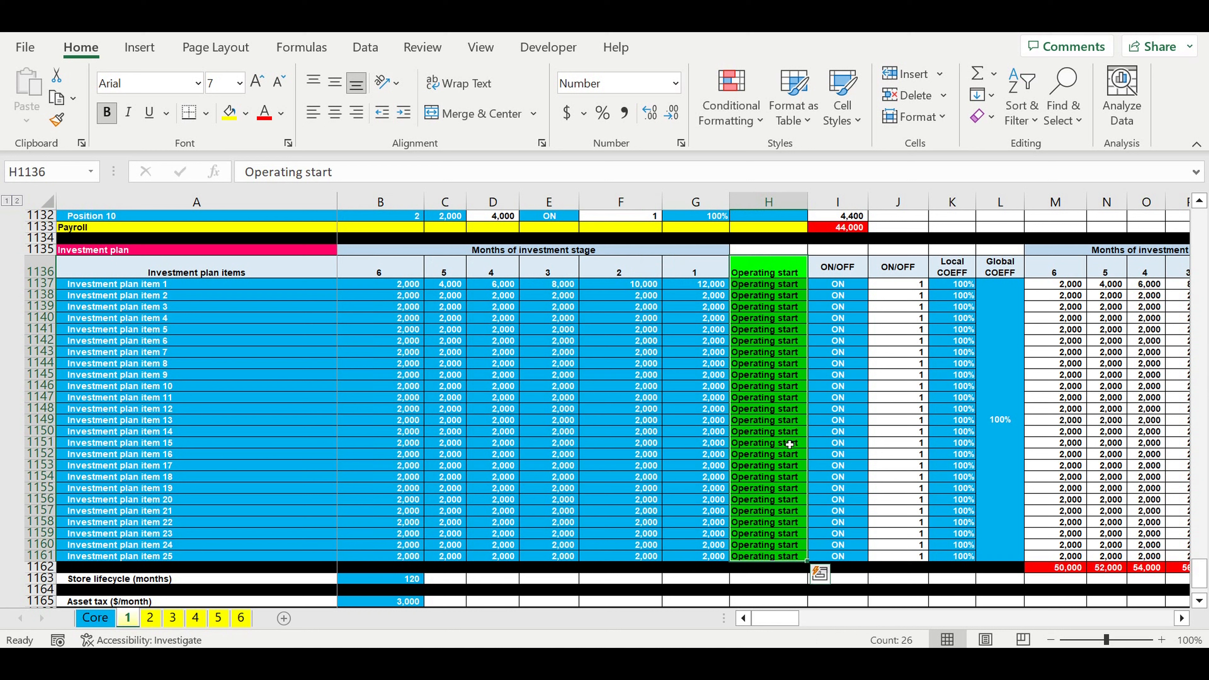
left_click_drag(838, 286, 840, 556)
left_click_drag(997, 324, 962, 330)
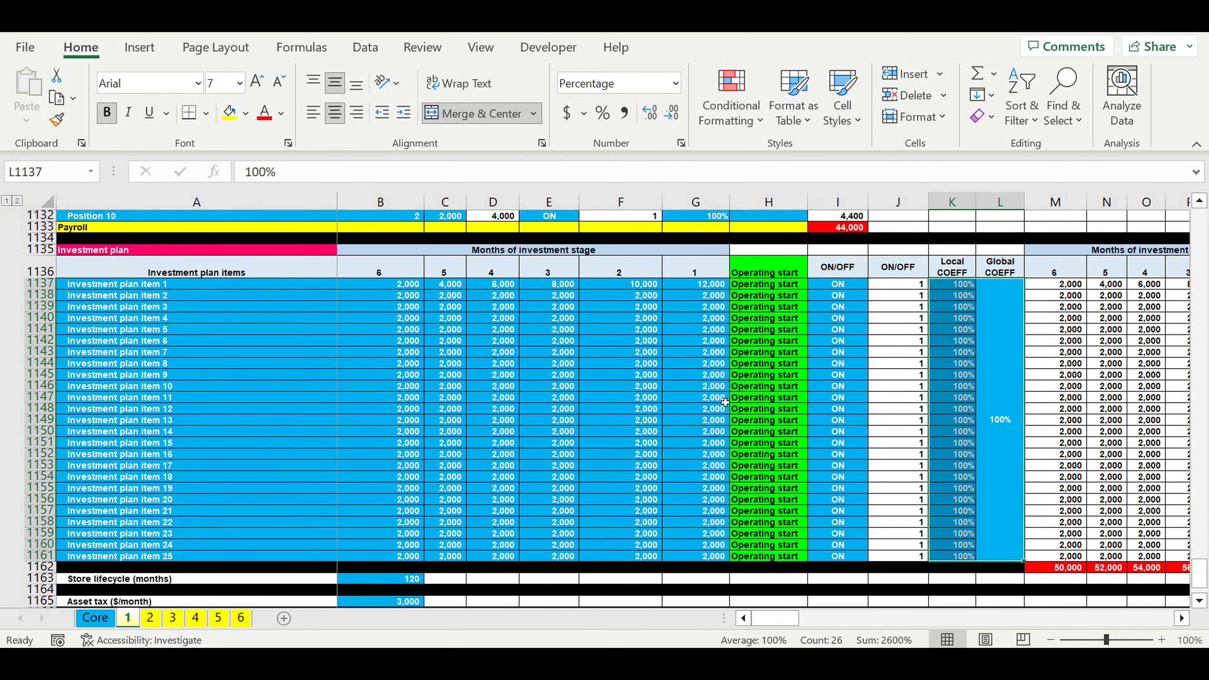
Step: Check the Store lifecycle (months) and Asset tax ($/month) inputs below the Investment plan
scroll(725, 402, "down", 5)
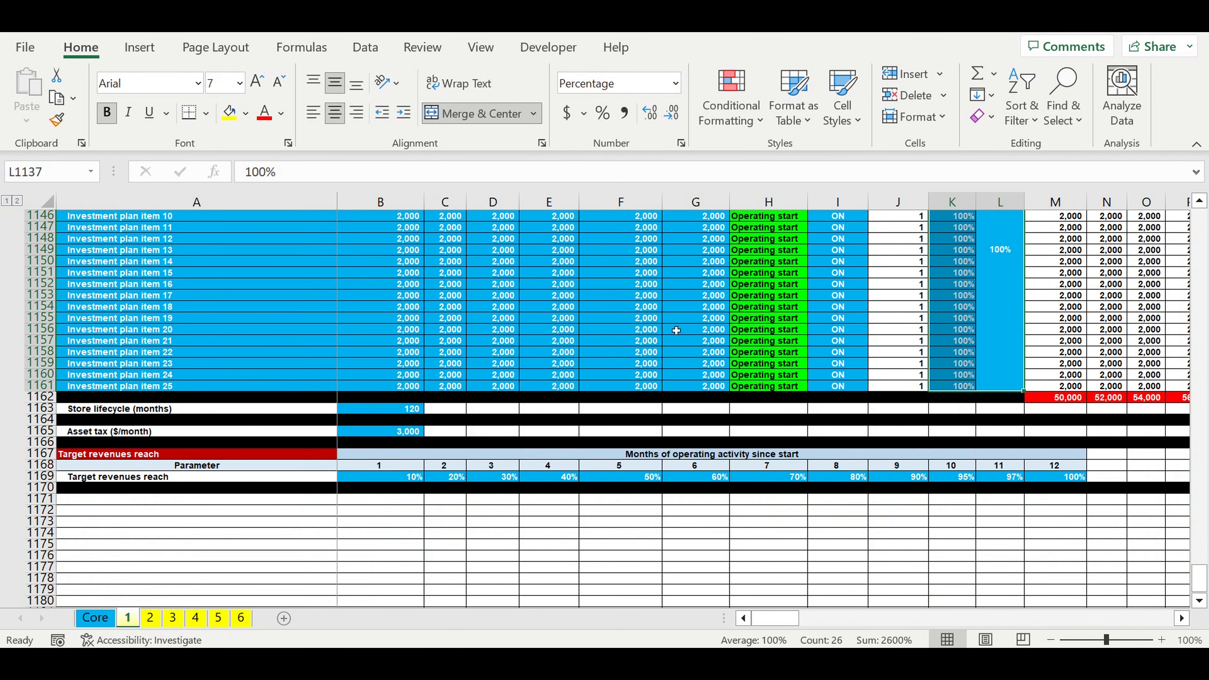
left_click(384, 412)
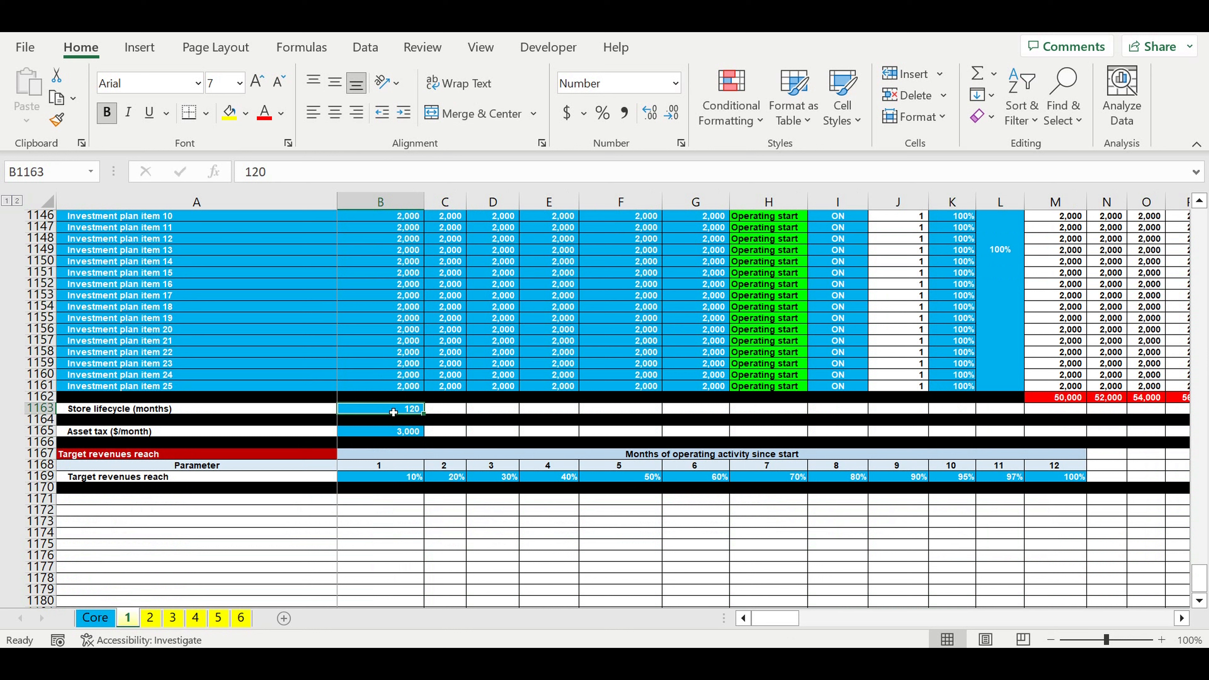
left_click(382, 436)
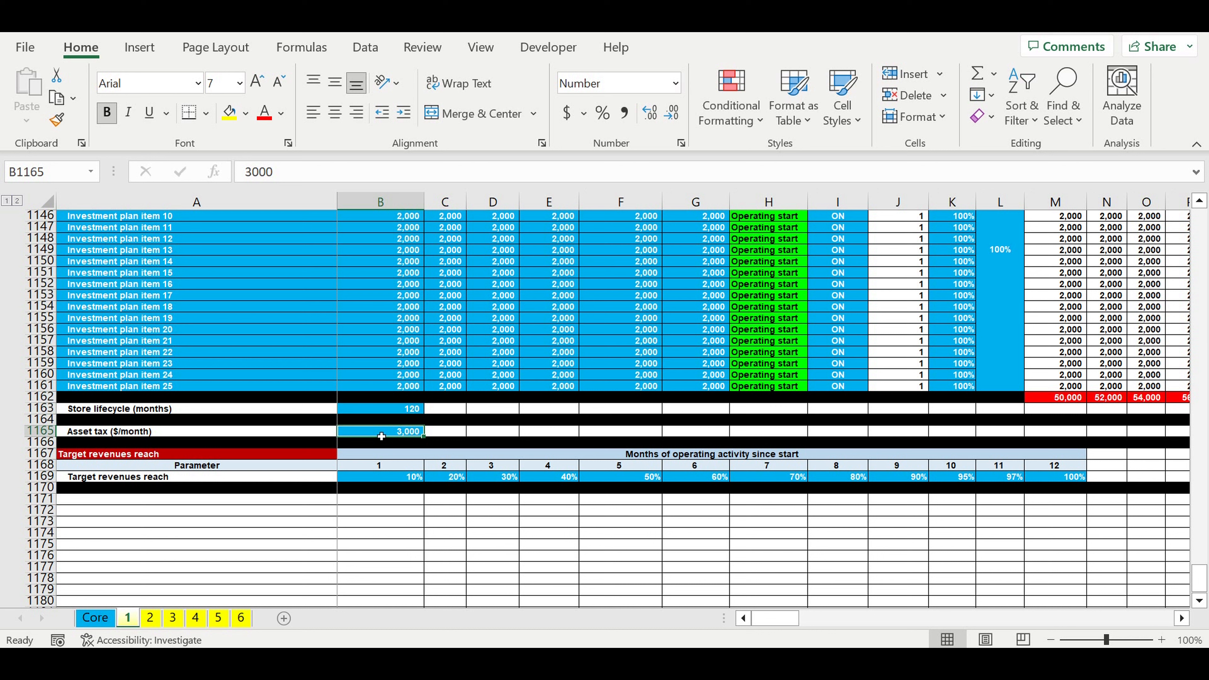
Step: Examine the Target revenues reach percentages in row 1169 across the first 12 months of operating activity
left_click_drag(393, 480, 1049, 480)
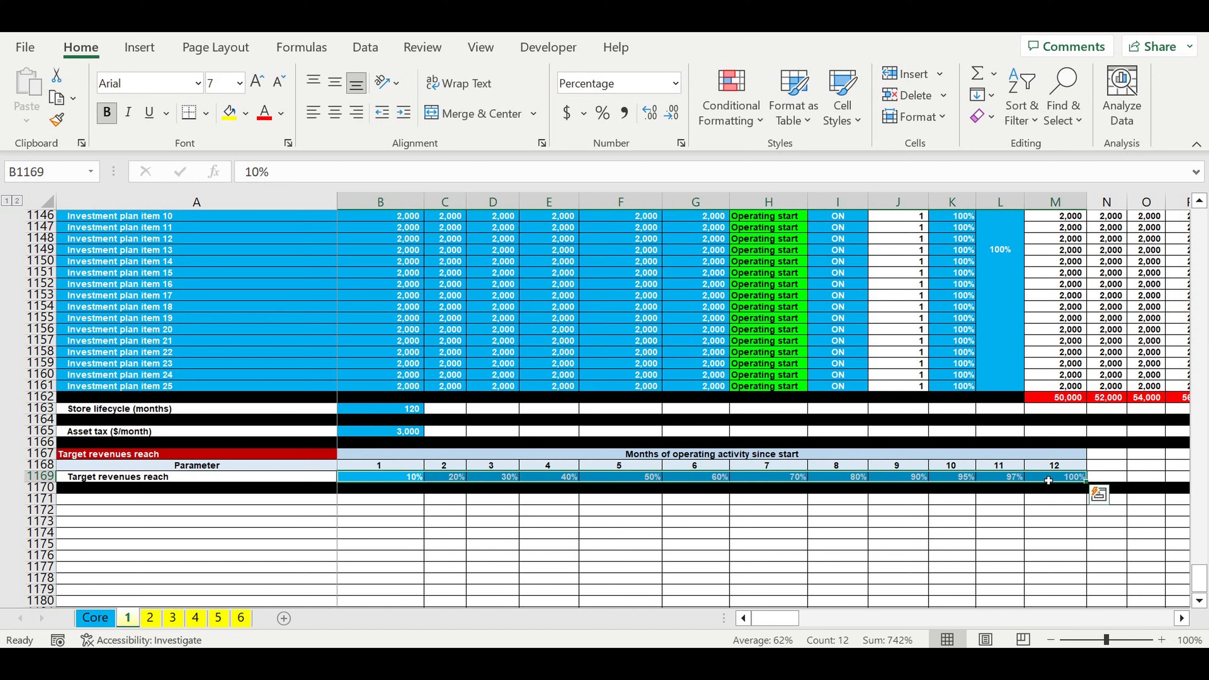
left_click(378, 468)
left_click(389, 480)
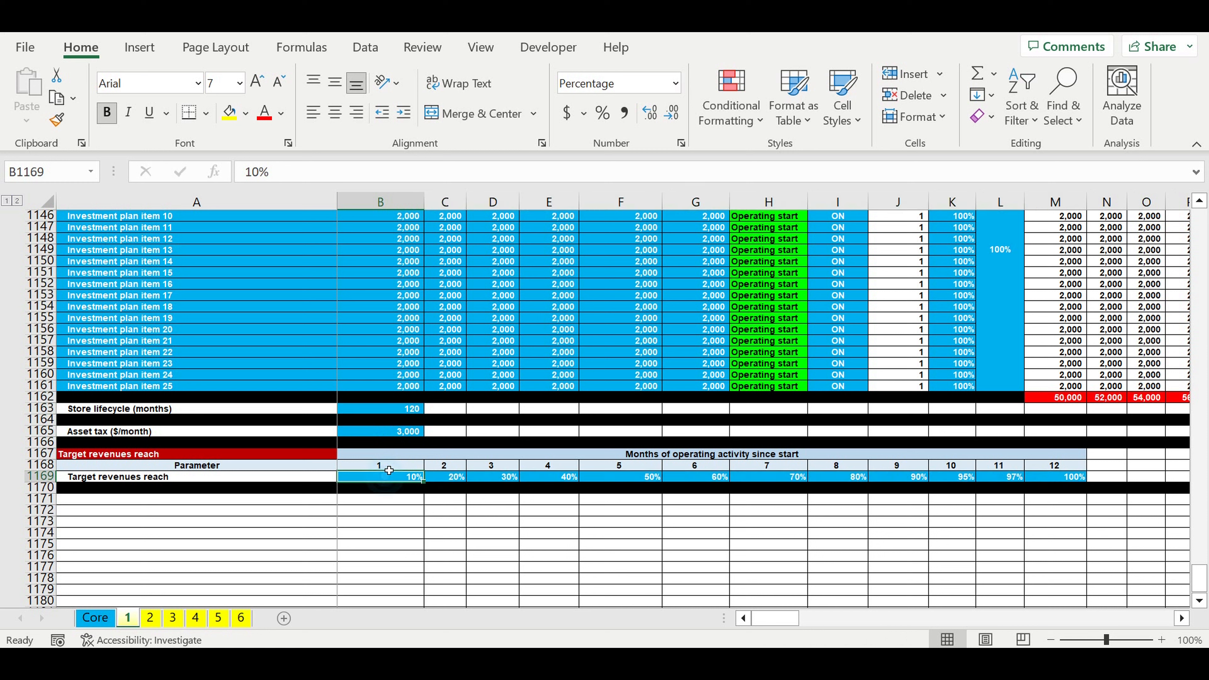
left_click_drag(546, 484, 1054, 466)
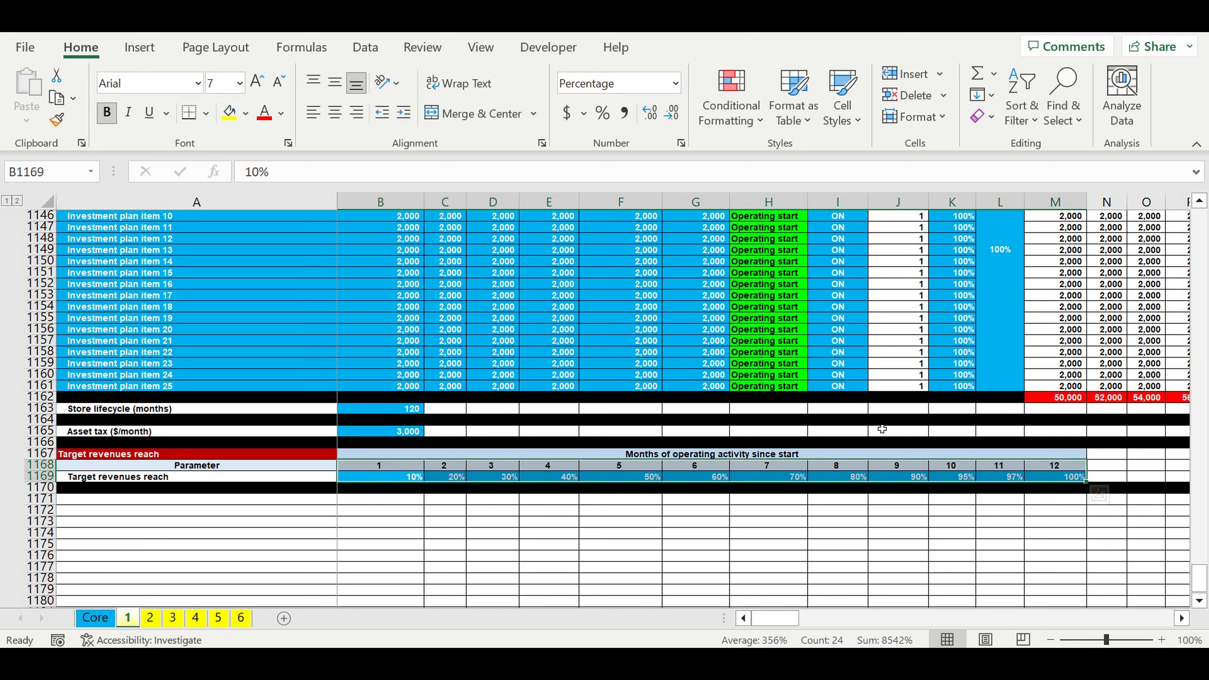
left_click(456, 512)
left_click(378, 482)
left_click_drag(378, 482, 1055, 488)
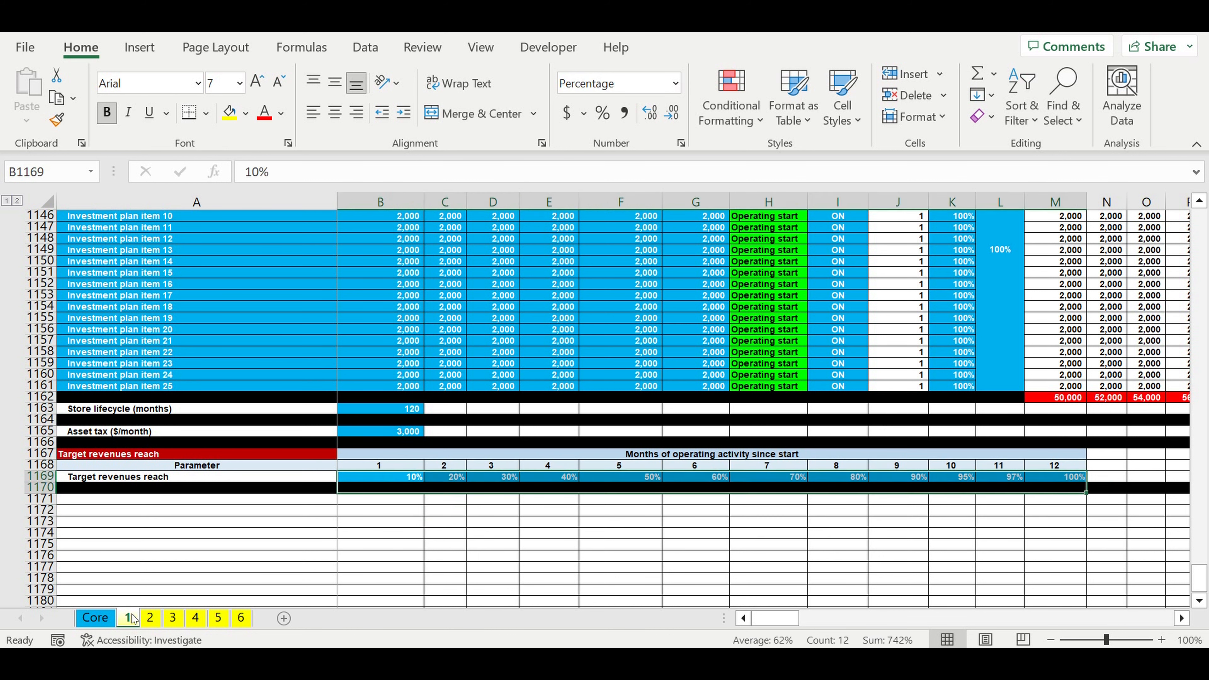
Step: Look through the sheets for store types 2 to 6, one after another
left_click(151, 618)
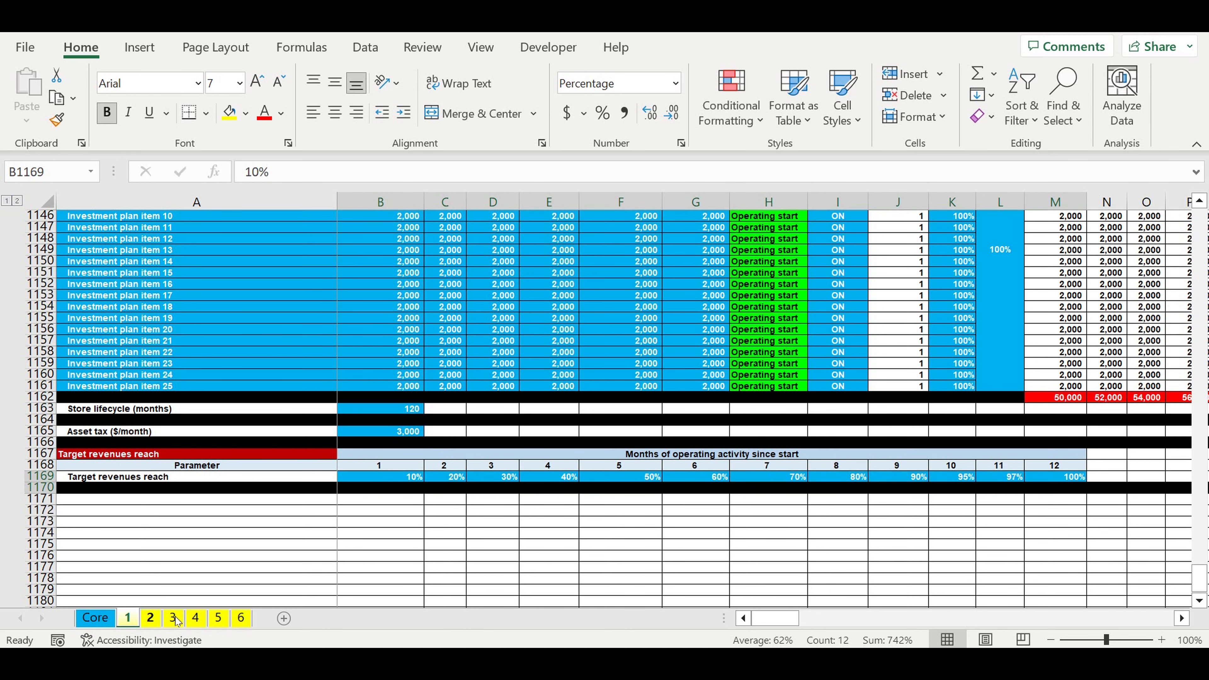
left_click(174, 618)
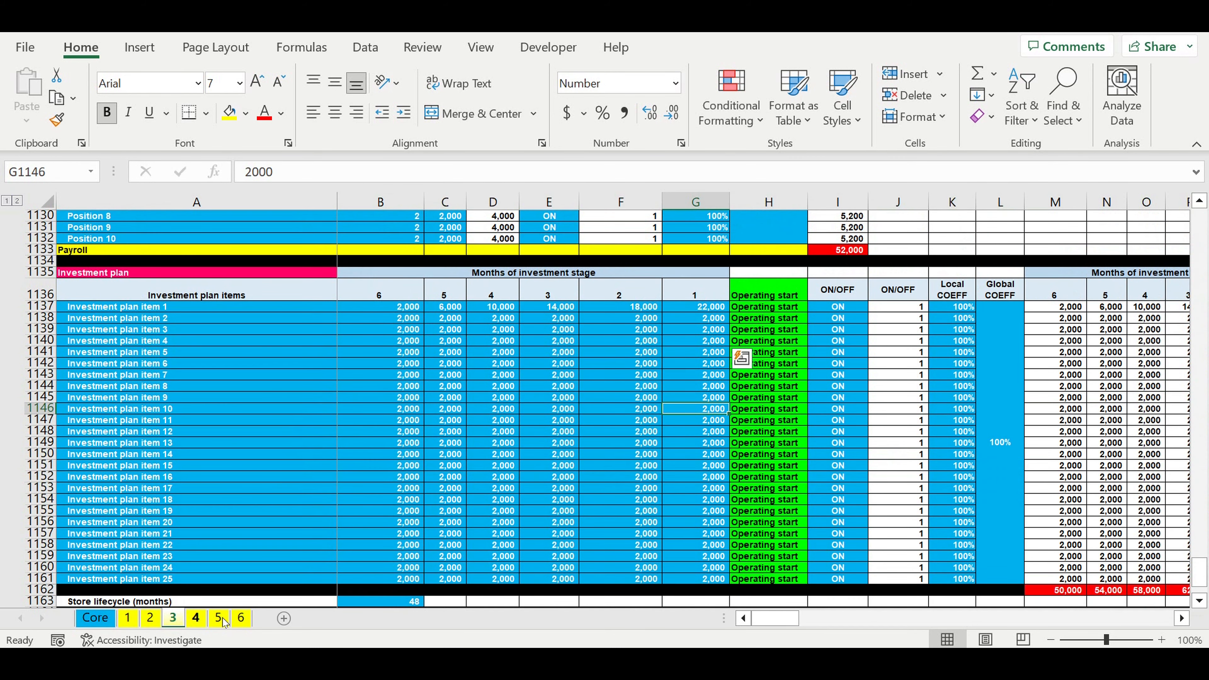
left_click(195, 618)
left_click(218, 618)
left_click(241, 619)
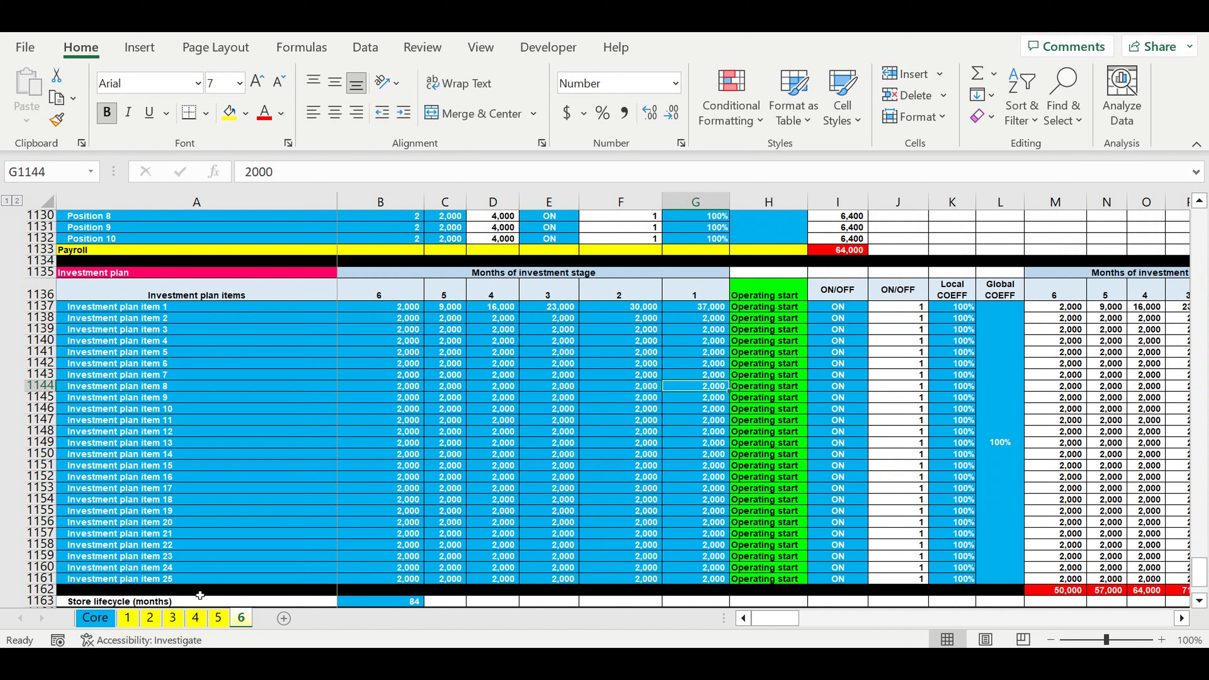
Step: Go to the Core sheet and check the model's starting year in cell E1
left_click(96, 618)
left_click(624, 273)
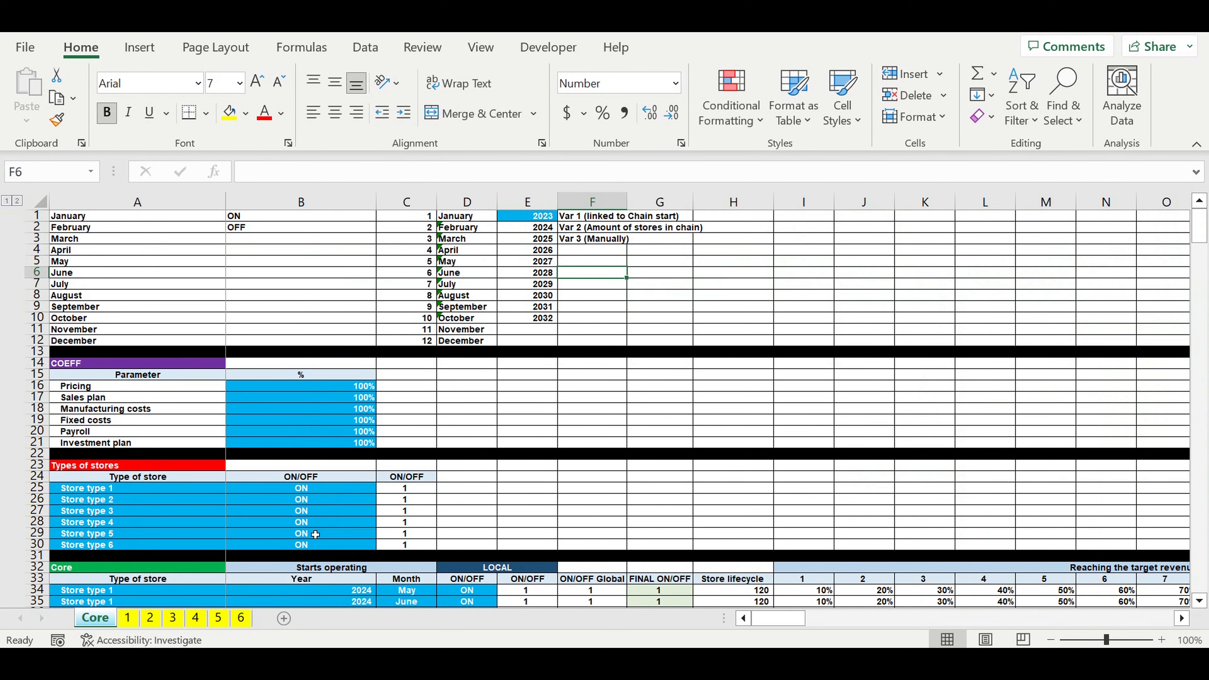
left_click(519, 218)
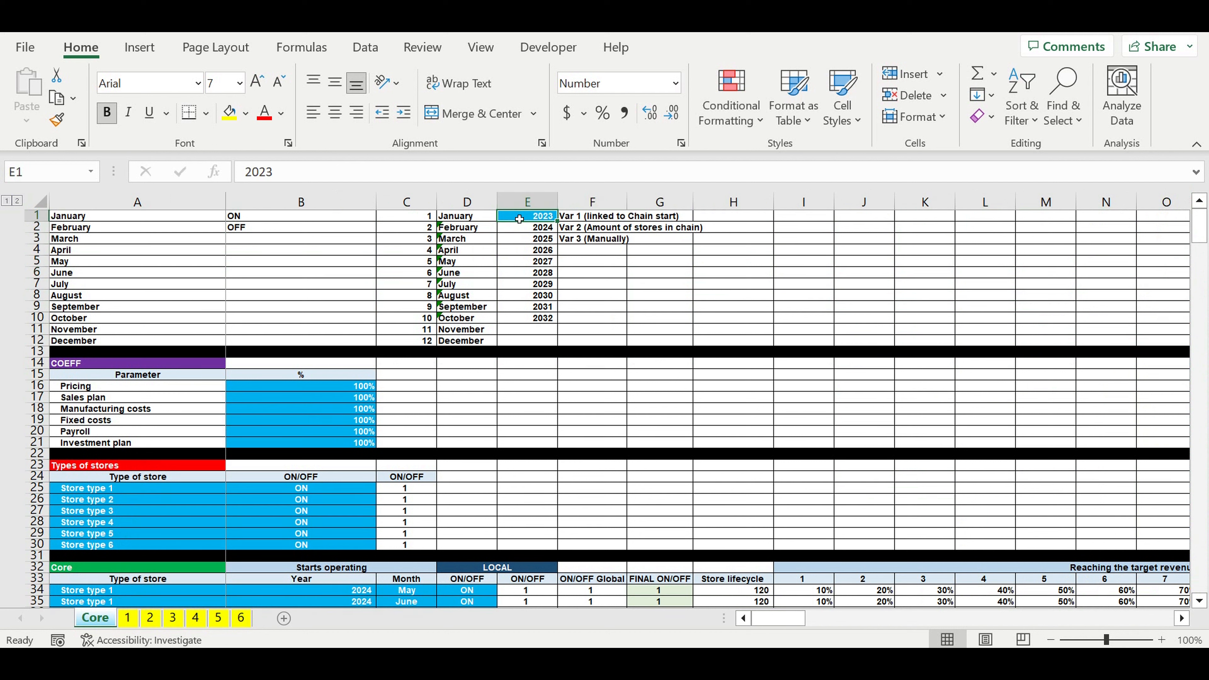
Step: Review the COEFF percentages and their parameters, from Pricing and Sales plan through Payroll and Investment plan
left_click(322, 385)
left_click_drag(328, 400, 336, 443)
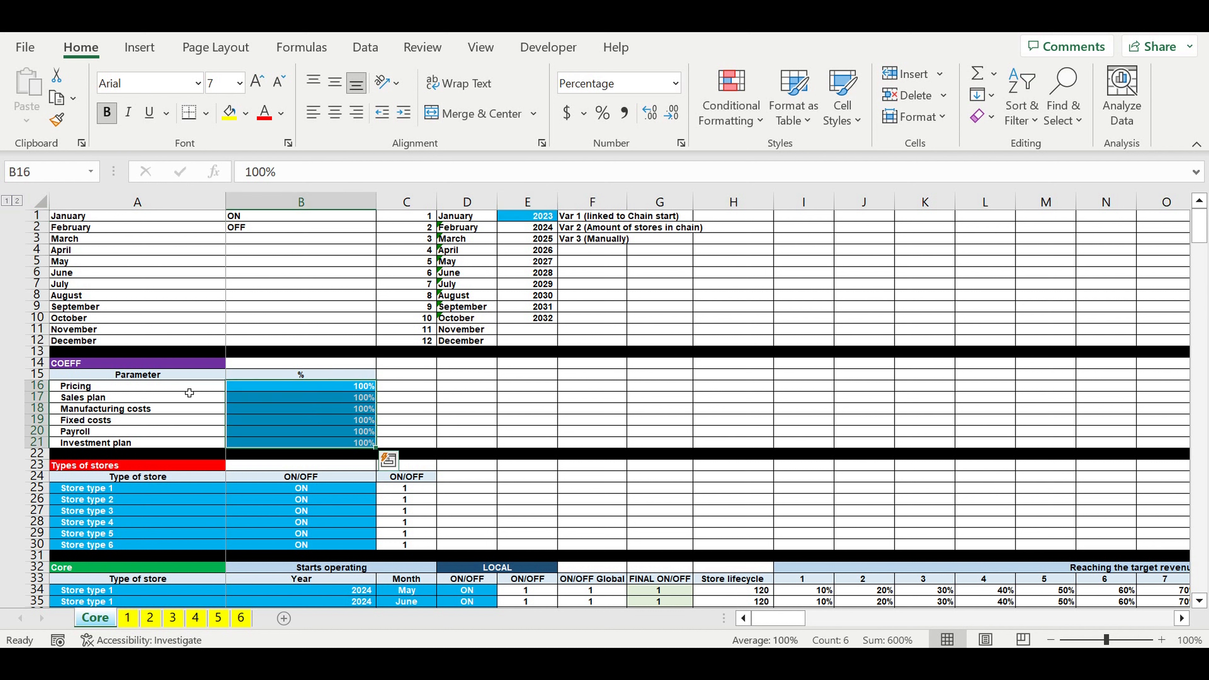
left_click(94, 389)
left_click(95, 398)
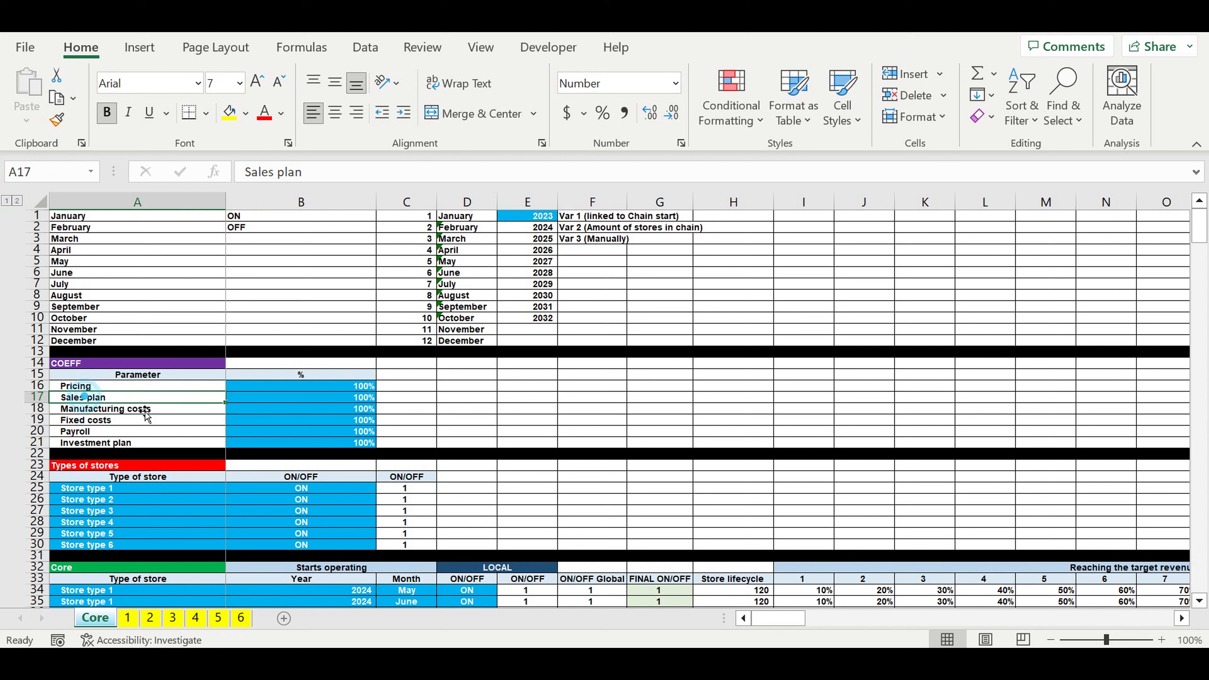
left_click(110, 409)
left_click(115, 421)
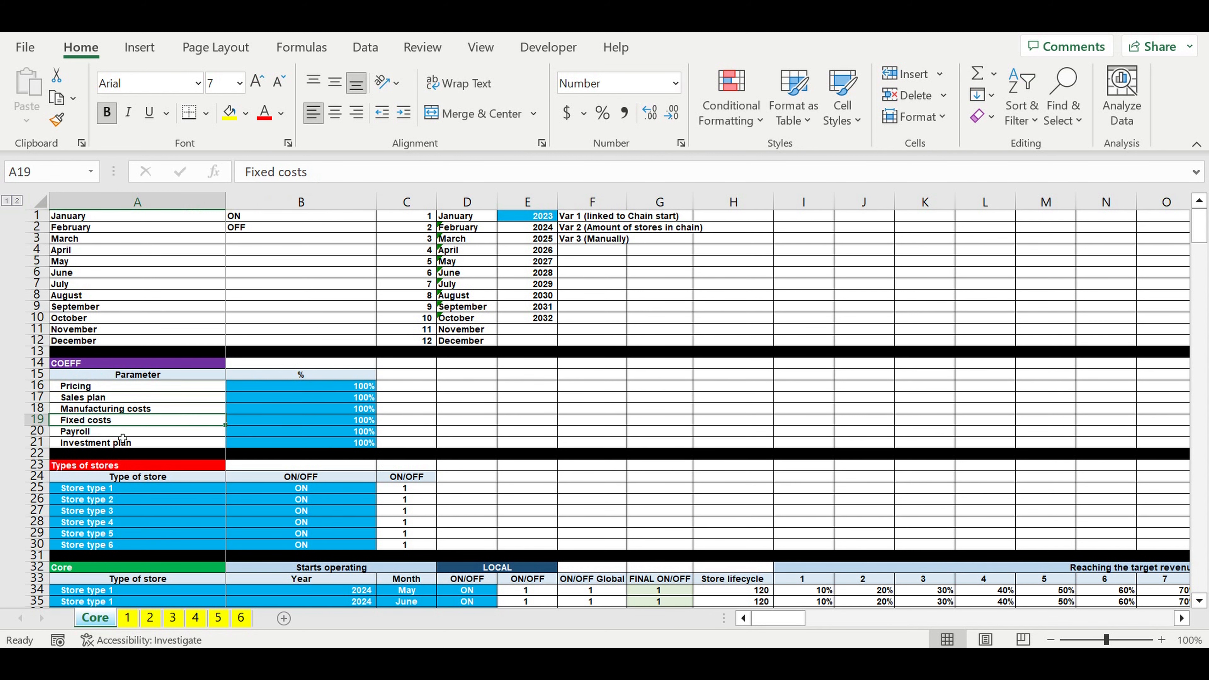
left_click(94, 434)
left_click(101, 454)
Step: Review the Types of stores list for store types 1 to 6 and their ON/OFF switches
scroll(66, 396, "down", 3)
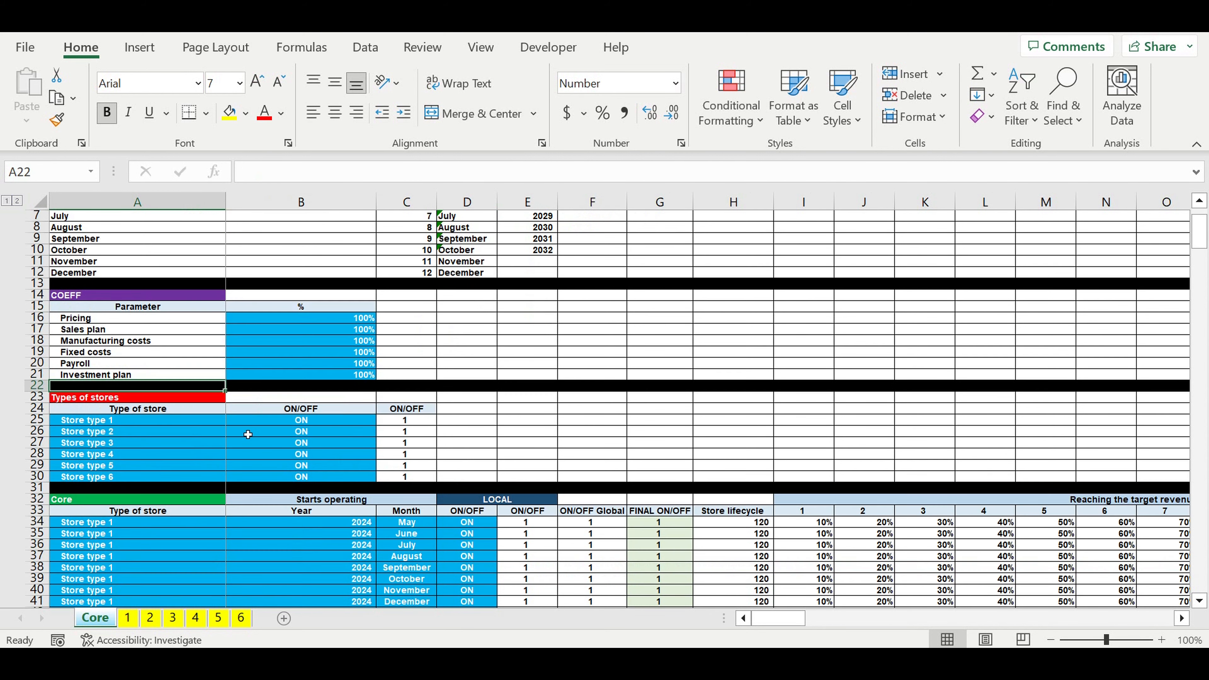
left_click_drag(95, 387, 111, 447)
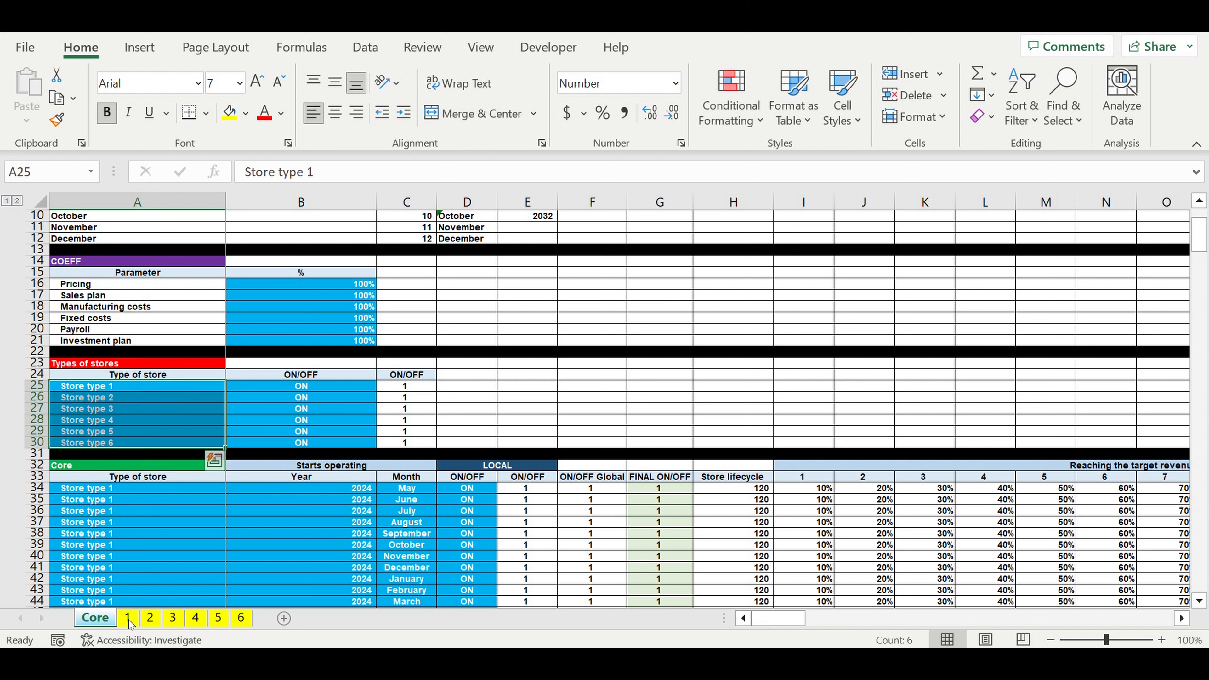
left_click_drag(124, 389, 233, 440)
left_click_drag(298, 389, 300, 443)
Step: Review the Type of store column in the Core table and the store types available for row 35
scroll(502, 391, "down", 6)
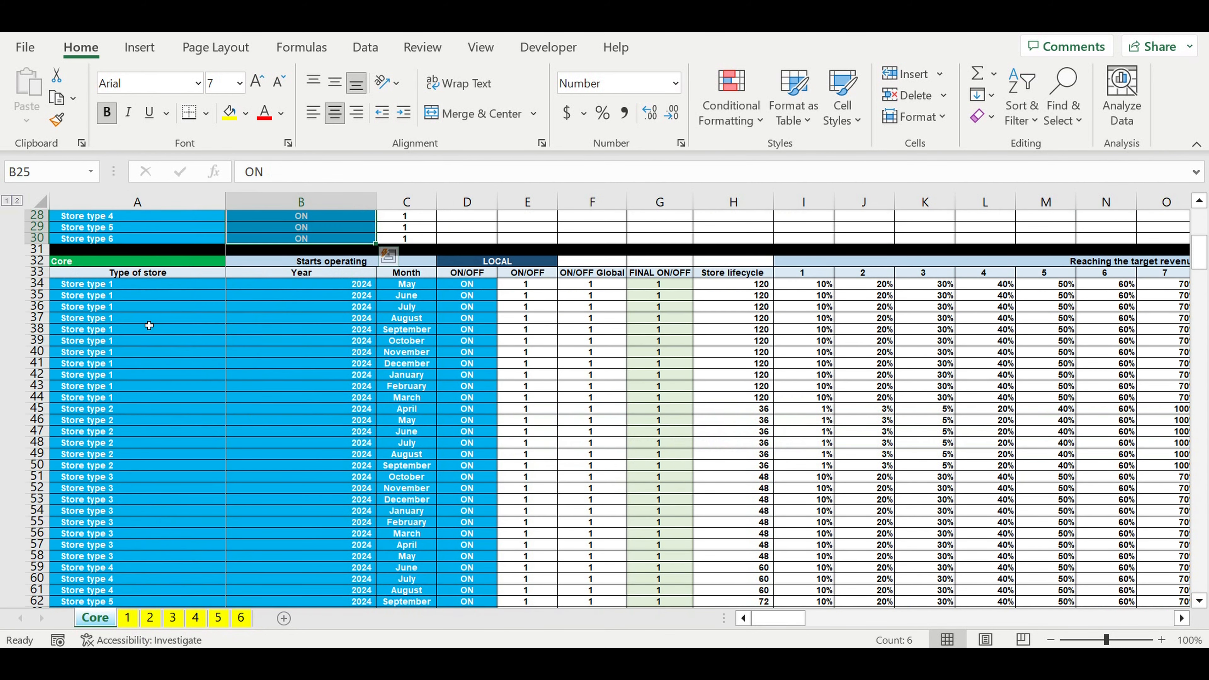
left_click(141, 306)
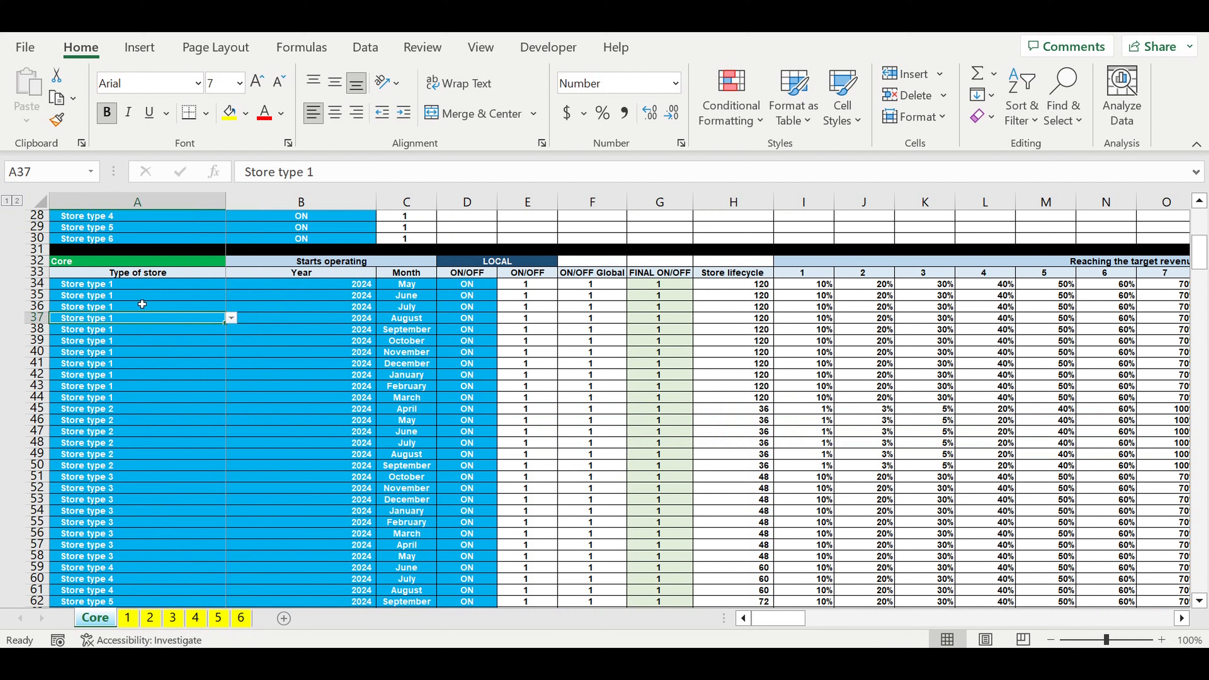
left_click_drag(138, 284, 138, 431)
left_click_drag(137, 497, 138, 500)
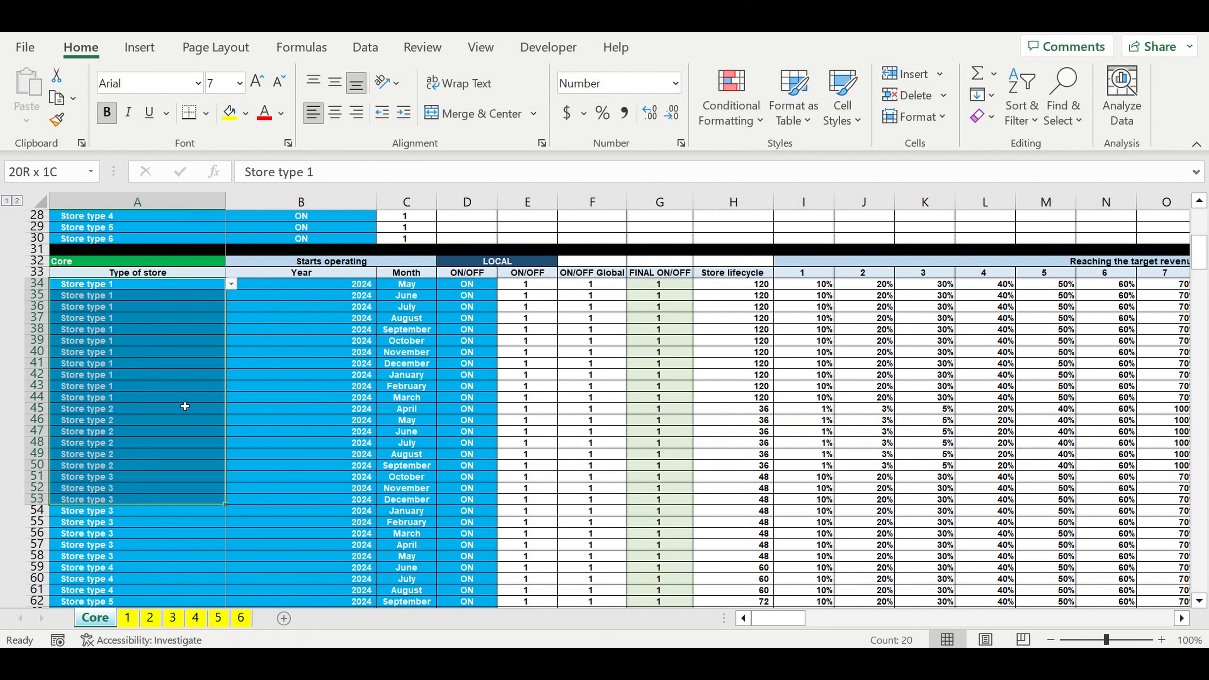
left_click(224, 295)
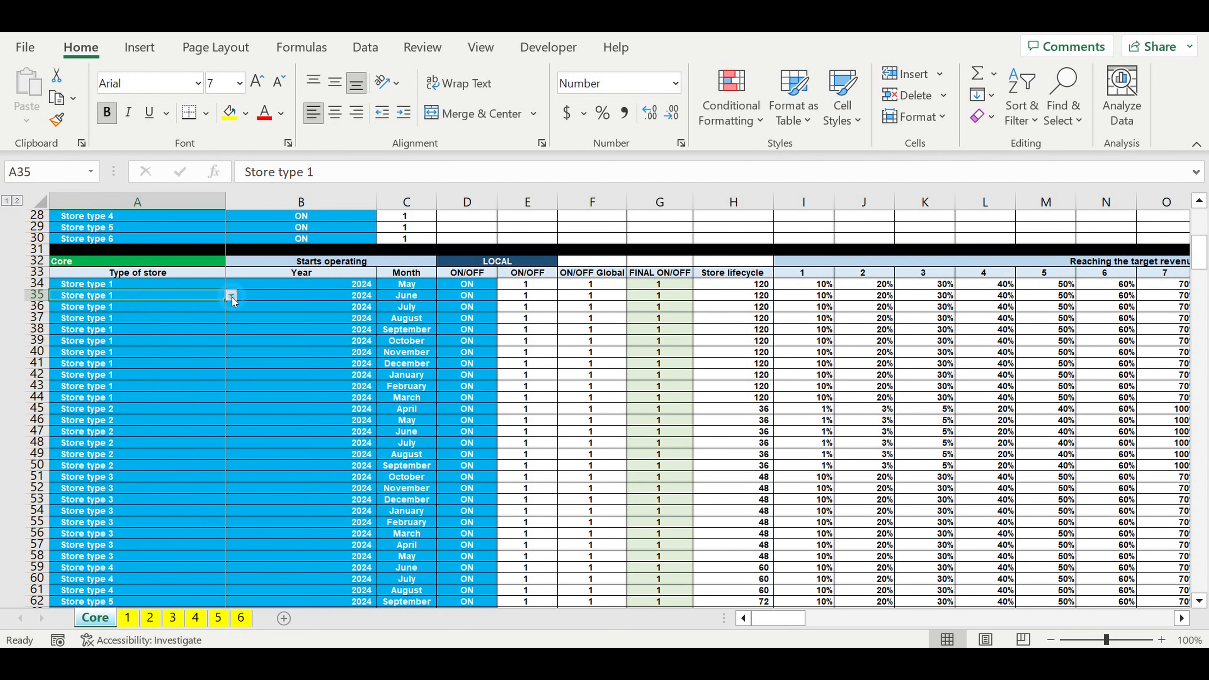
left_click(230, 296)
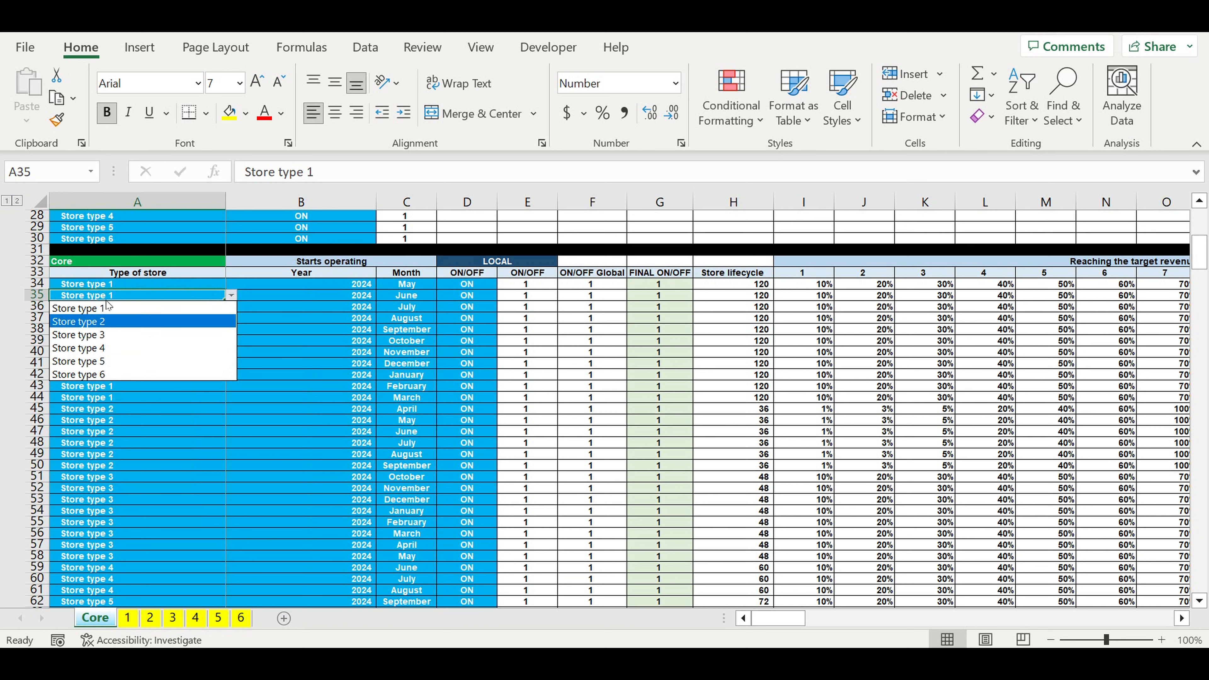
key("Escape")
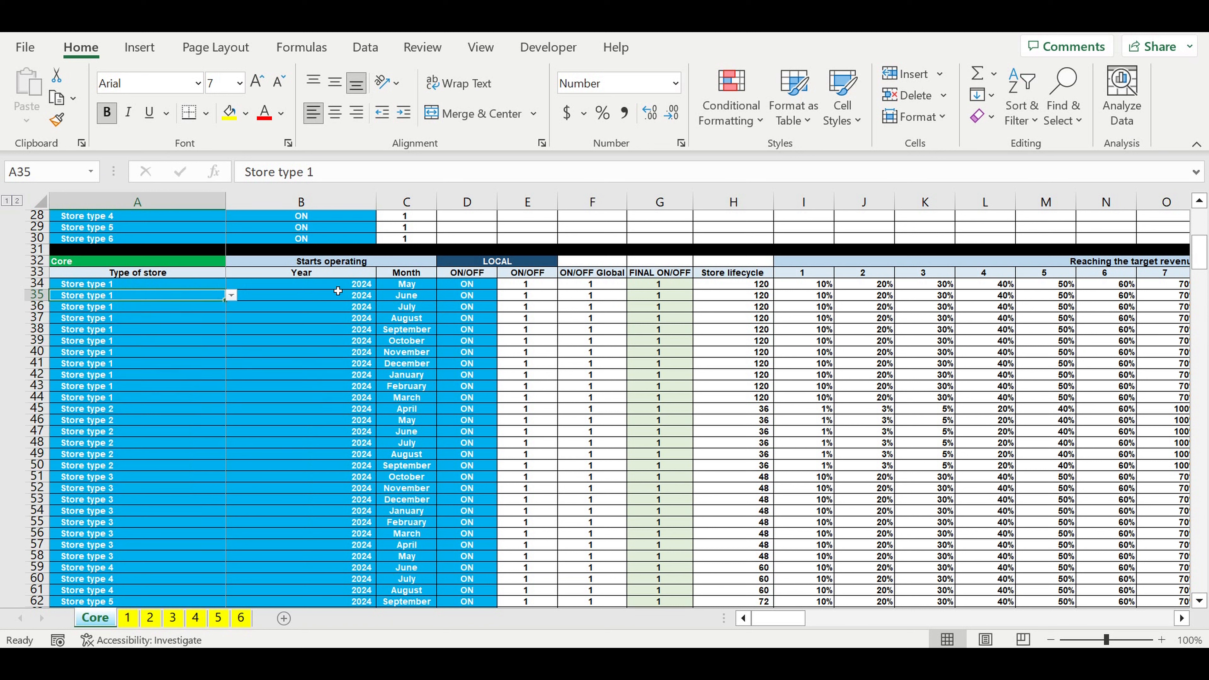
Step: Check the first store's operating start year and month choices in row 34, plus its LOCAL ON/OFF switch
left_click(352, 284)
left_click(383, 284)
left_click(383, 285)
left_click(426, 286)
left_click(442, 285)
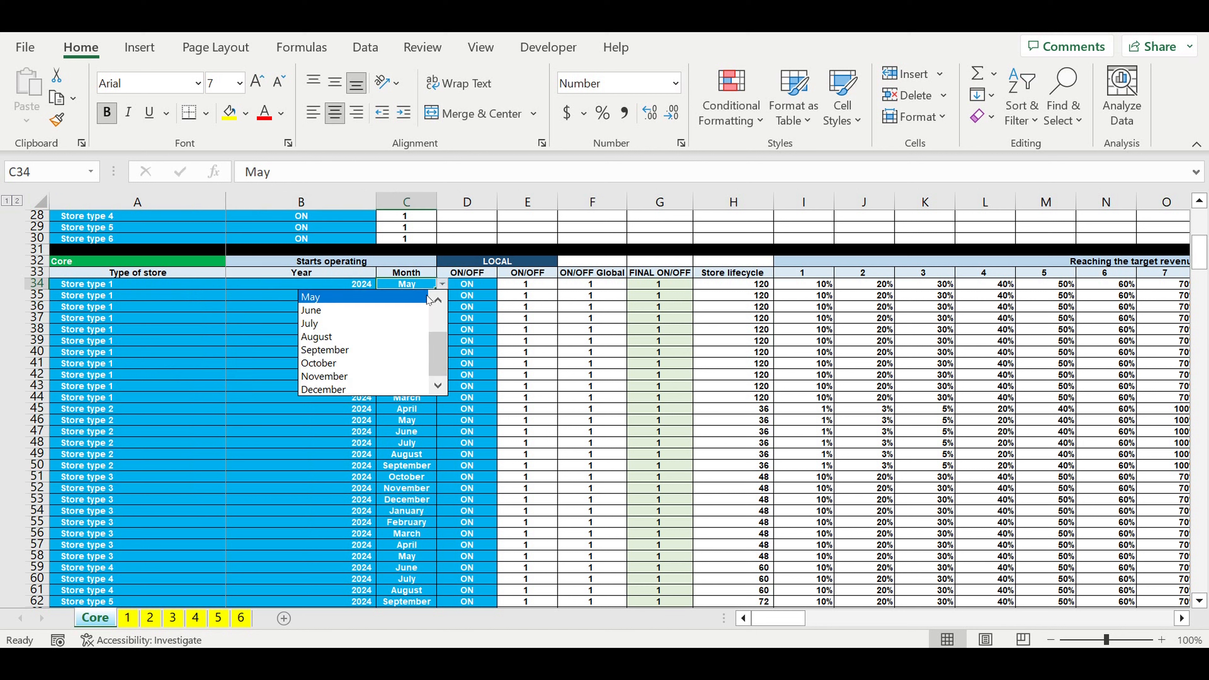
key("Escape")
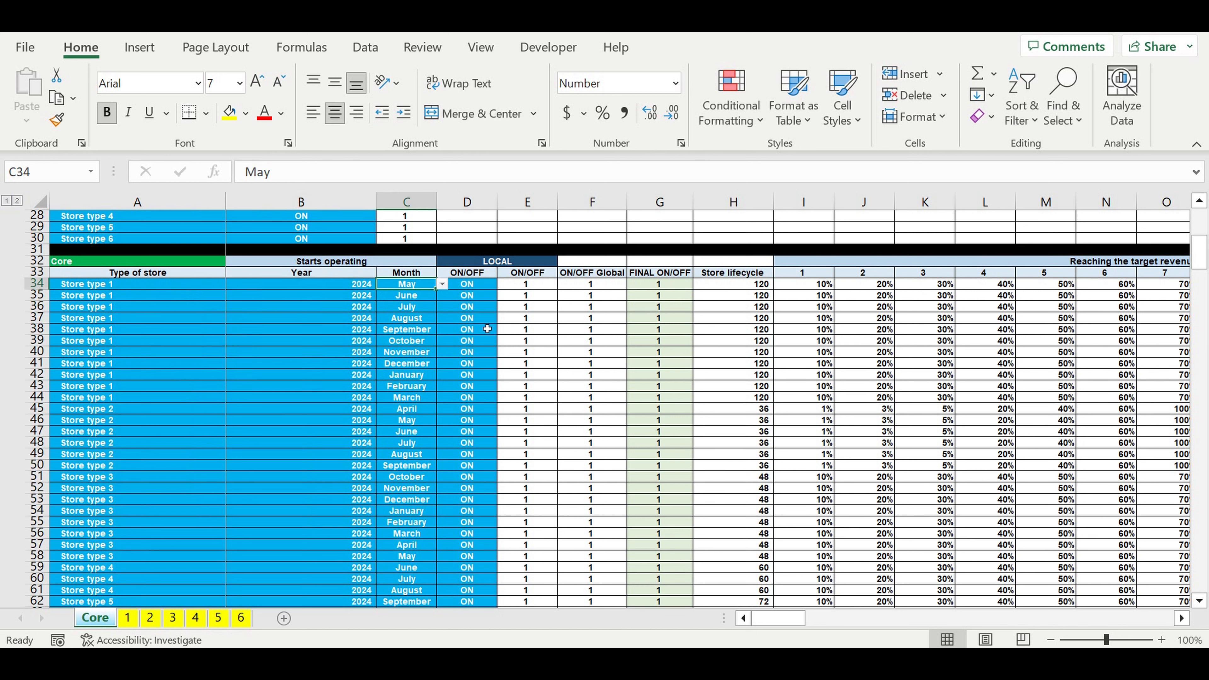
left_click(458, 288)
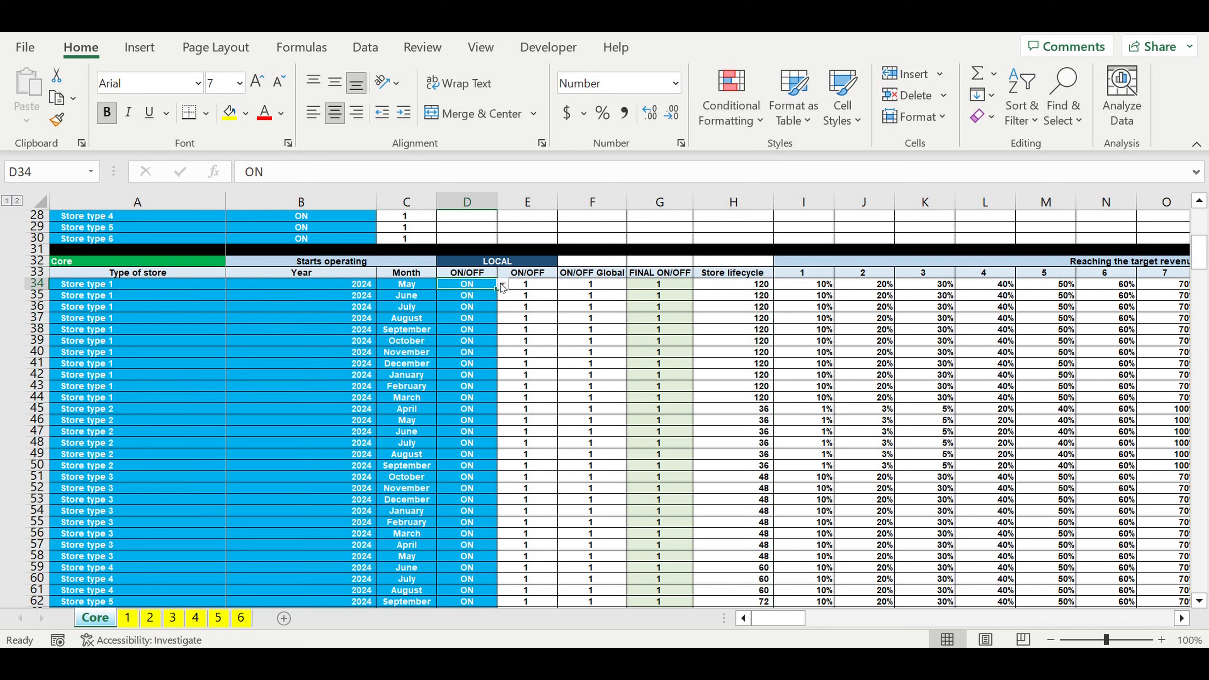
left_click(536, 352)
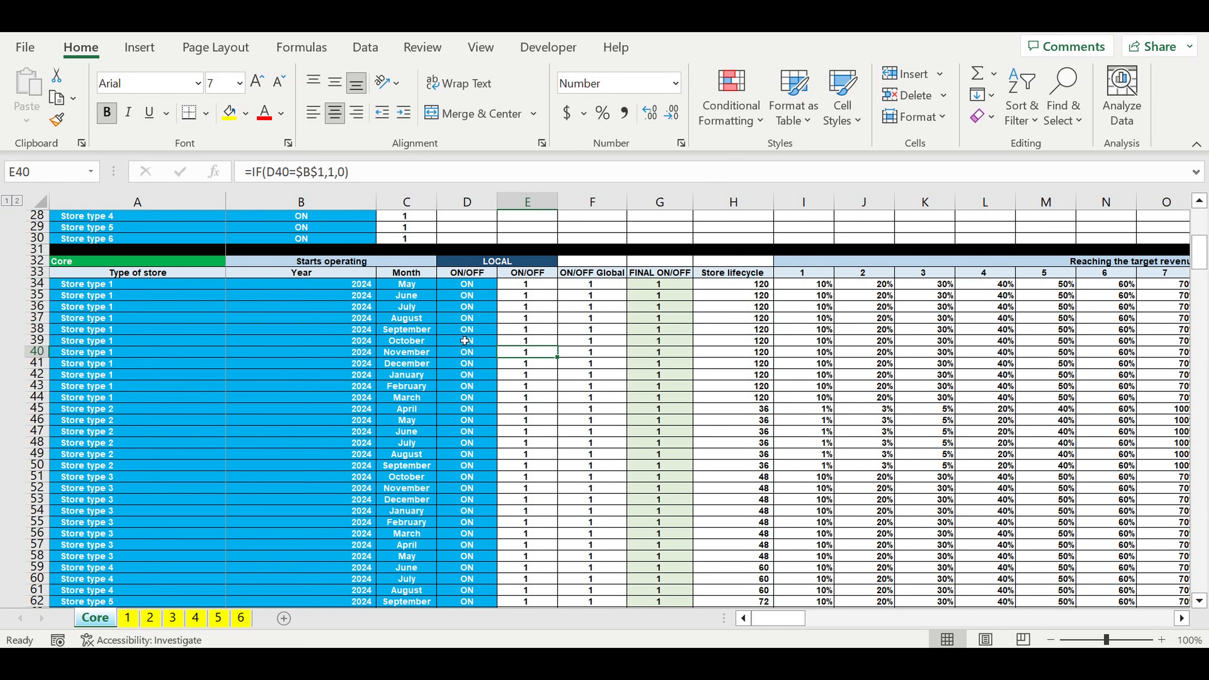
Step: Look over the remaining Core table rows down to Store type 6 and check the store type choices for row 67
scroll(318, 406, "down", 5)
scroll(318, 406, "down", 3)
left_click(127, 454)
left_click_drag(145, 393, 157, 307)
left_click(127, 388)
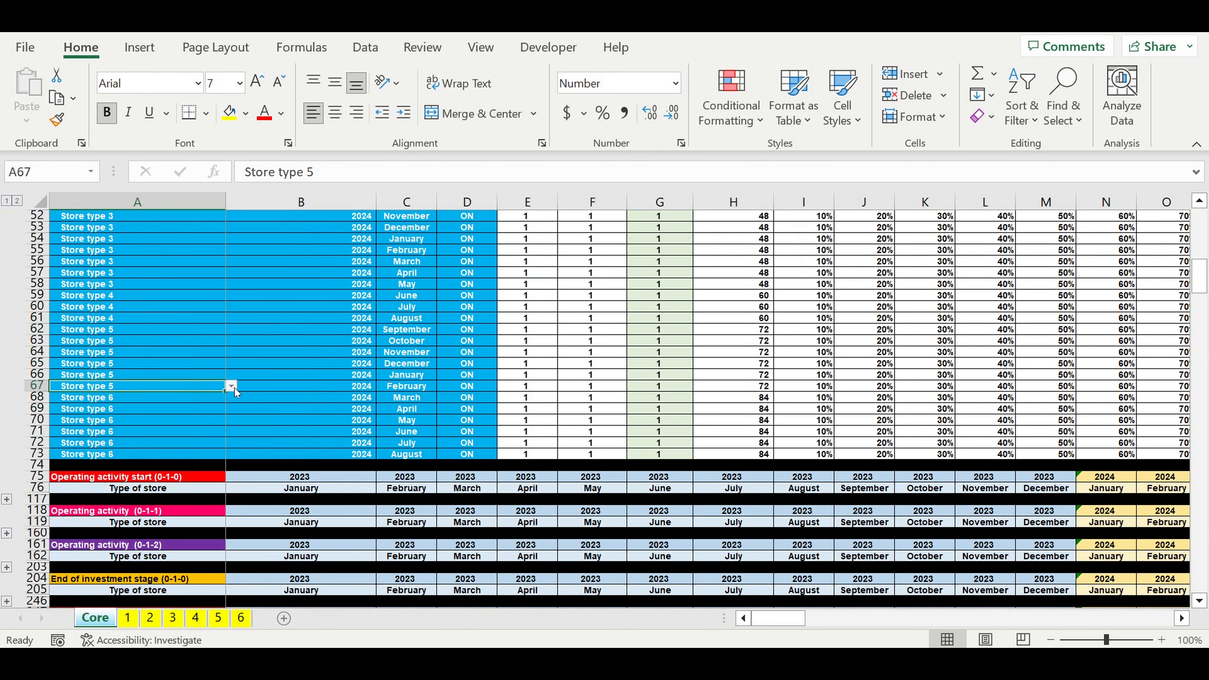
left_click(231, 386)
left_click(267, 341)
Step: Review the Loan parameters on the Core sheet, from loan amount, term and interest rate through grace periods to start year and month
scroll(281, 343, "down", 13)
scroll(283, 355, "down", 12)
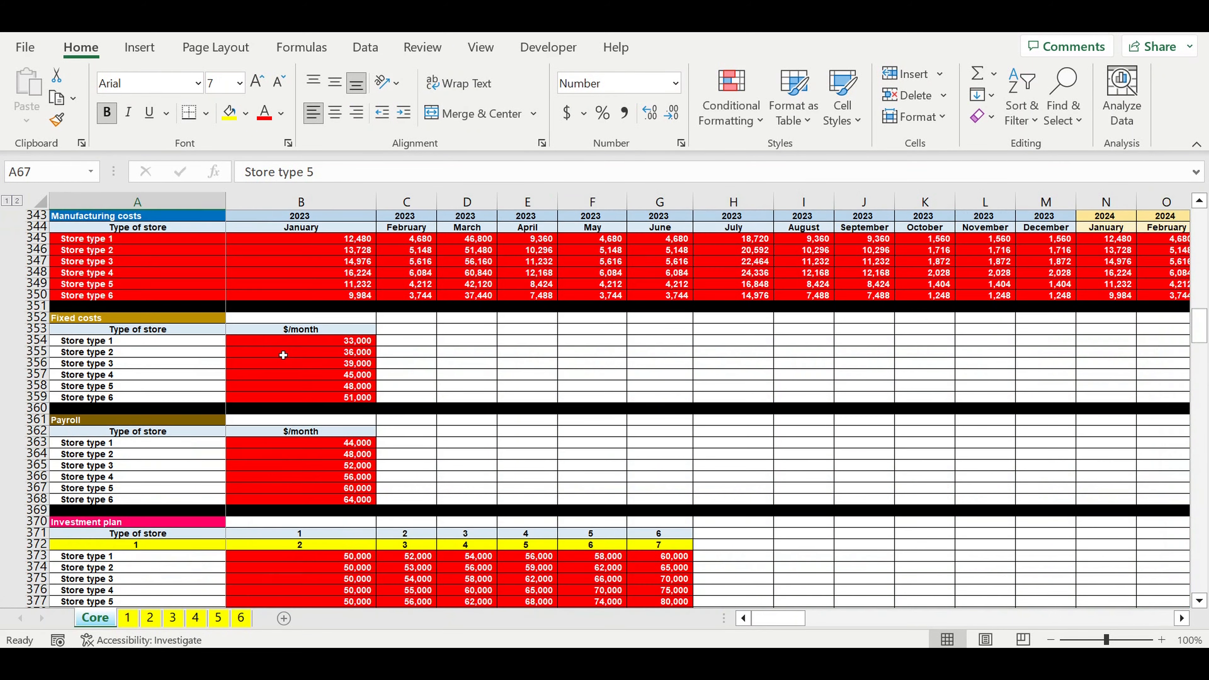
scroll(283, 355, "down", 15)
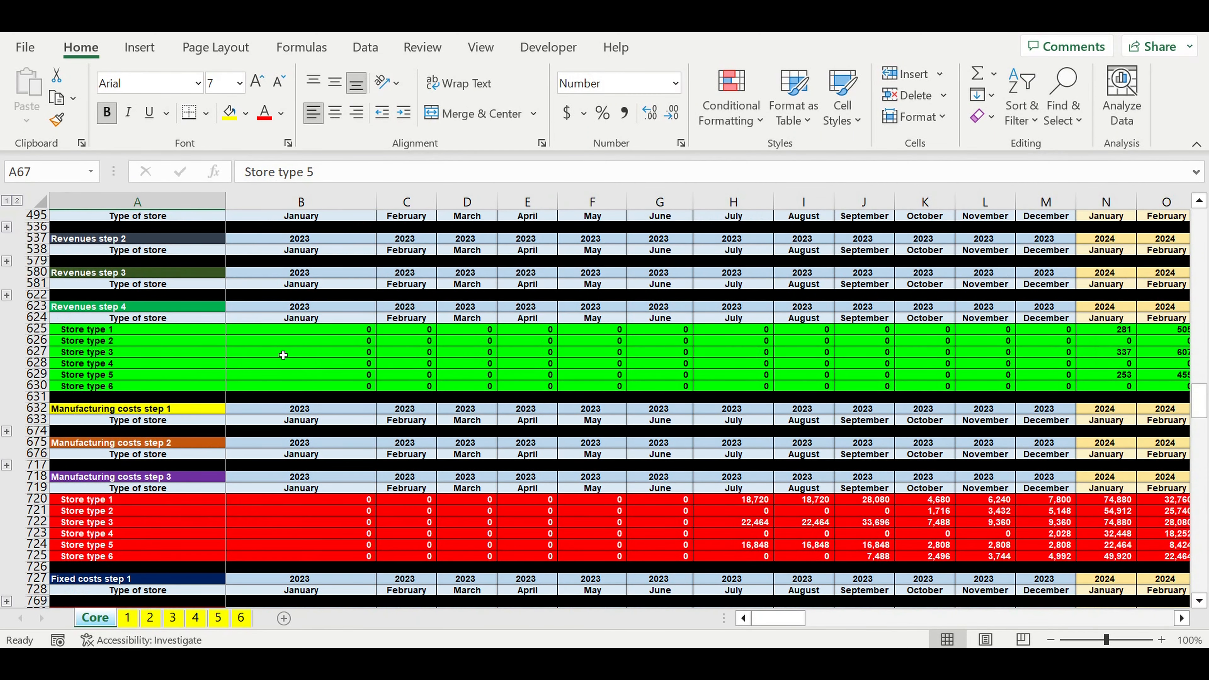
scroll(284, 355, "down", 15)
scroll(283, 355, "down", 7)
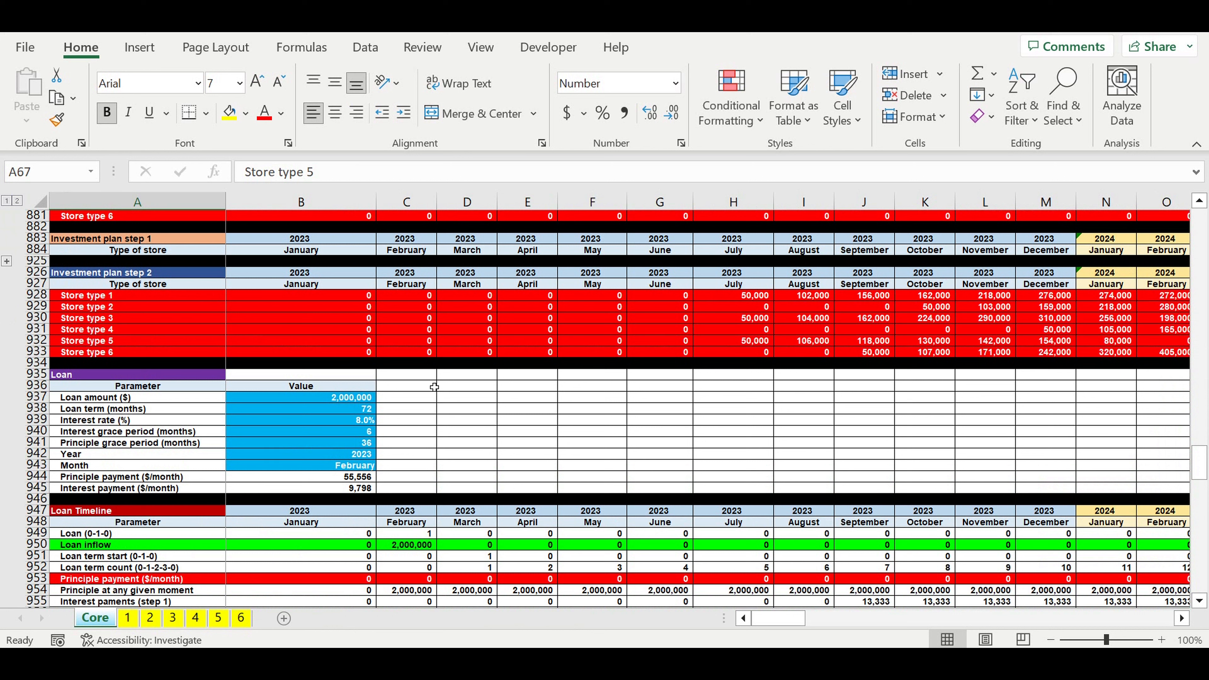
left_click(318, 402)
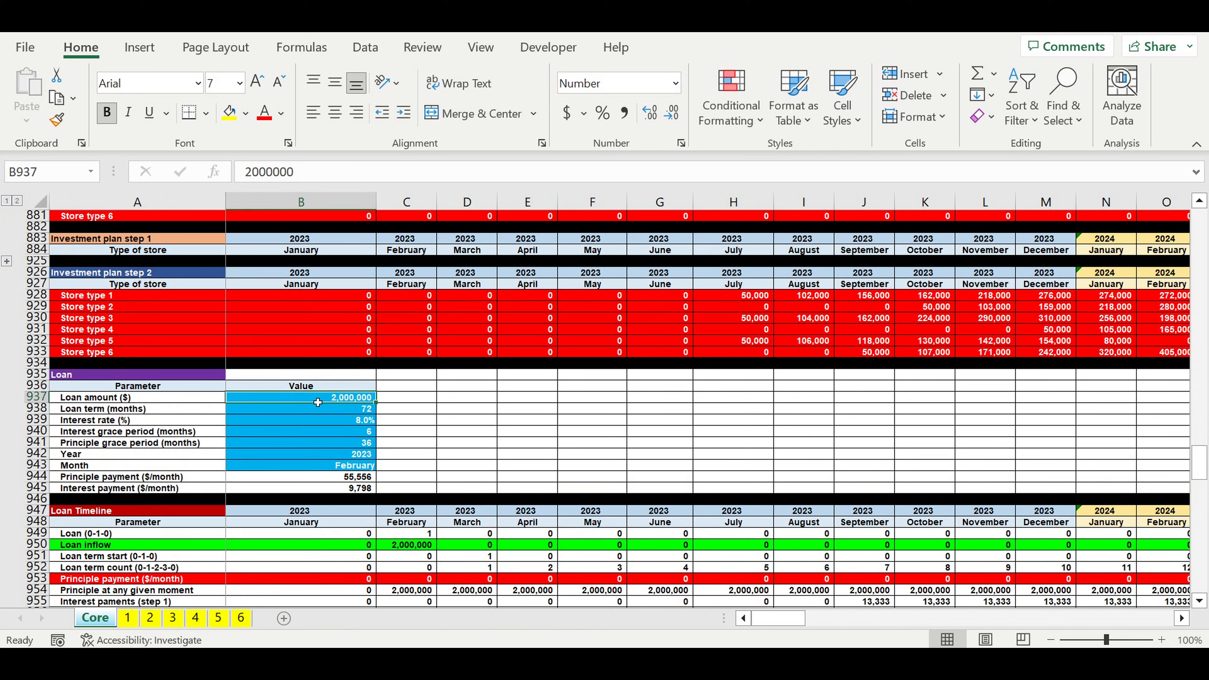
left_click(329, 413)
key("Down")
left_click(357, 434)
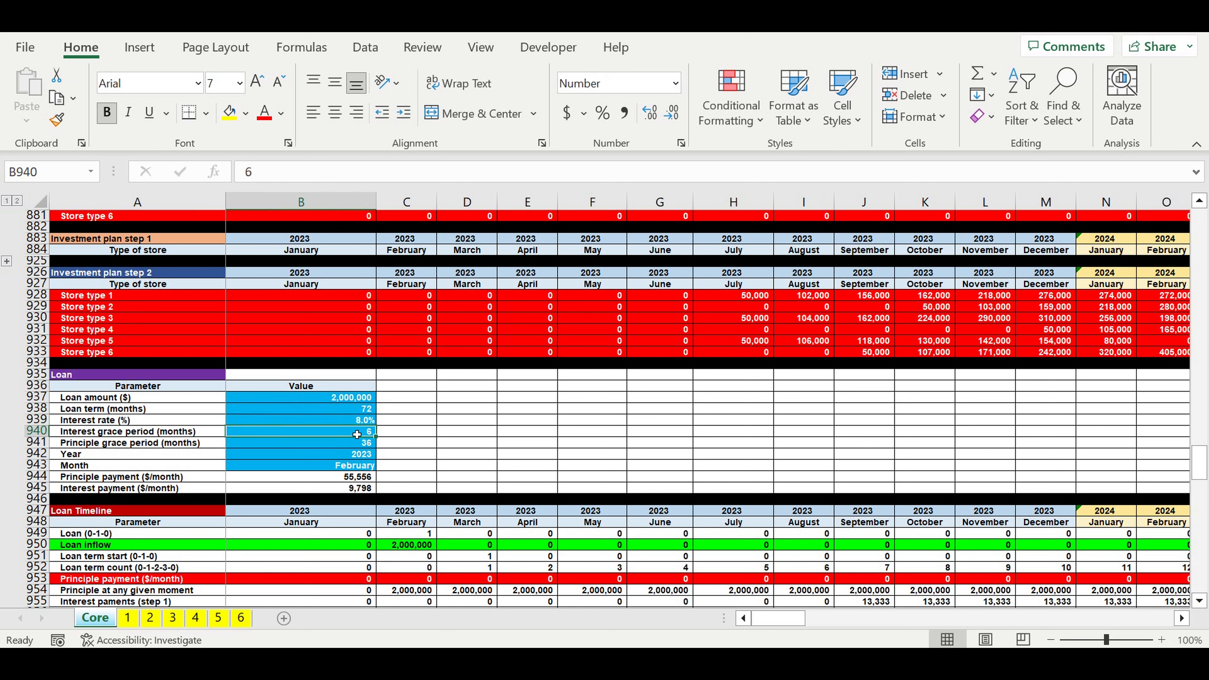
key("Down")
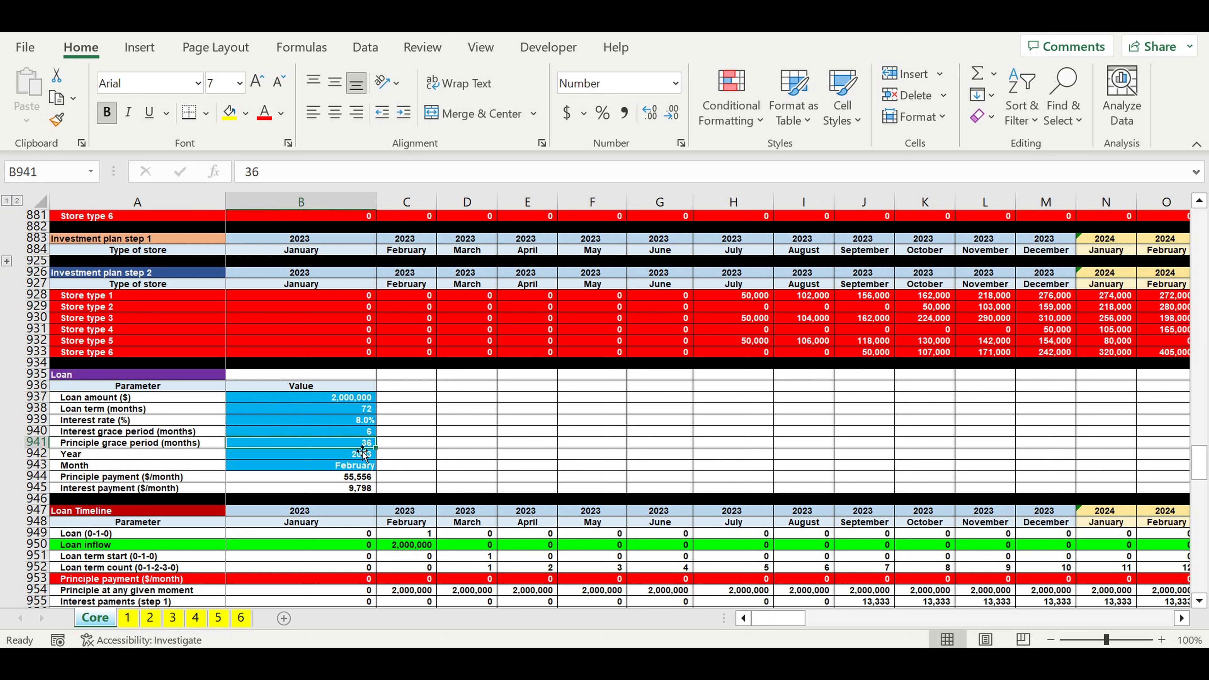
left_click(343, 457)
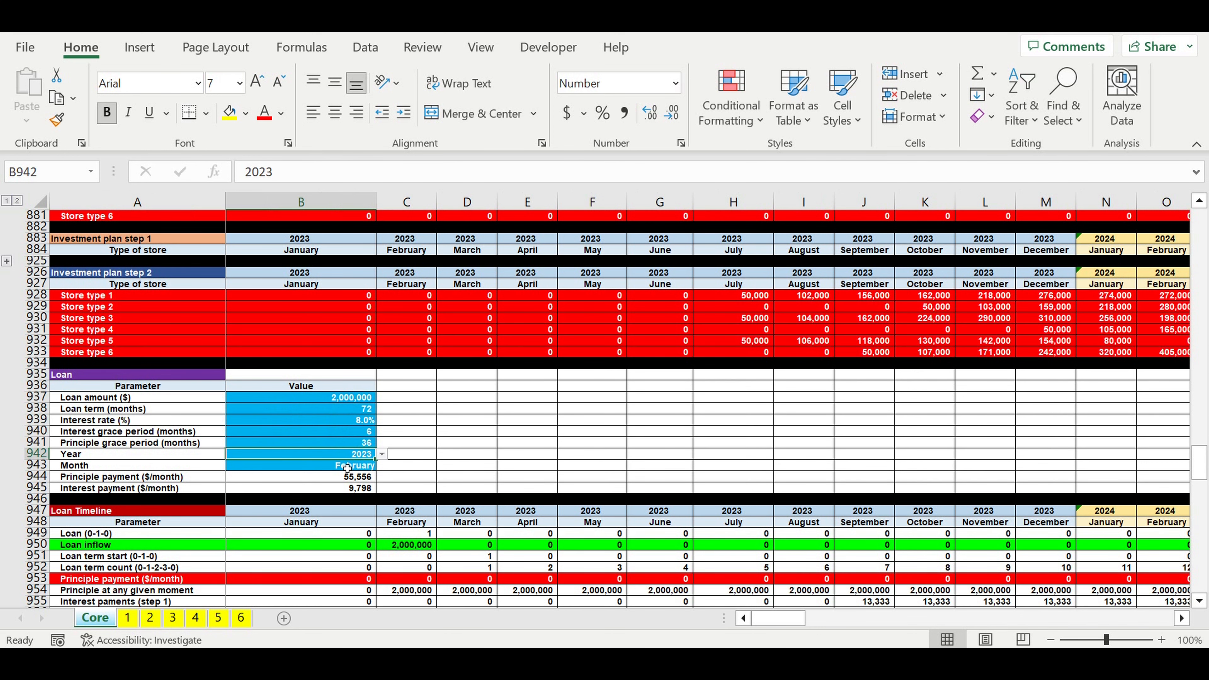
left_click(347, 468)
Step: Review the Management company start variants: Var 1 linked to chain start, Var 2 by amount of stores, and Var 3 set manually
scroll(417, 438, "down", 13)
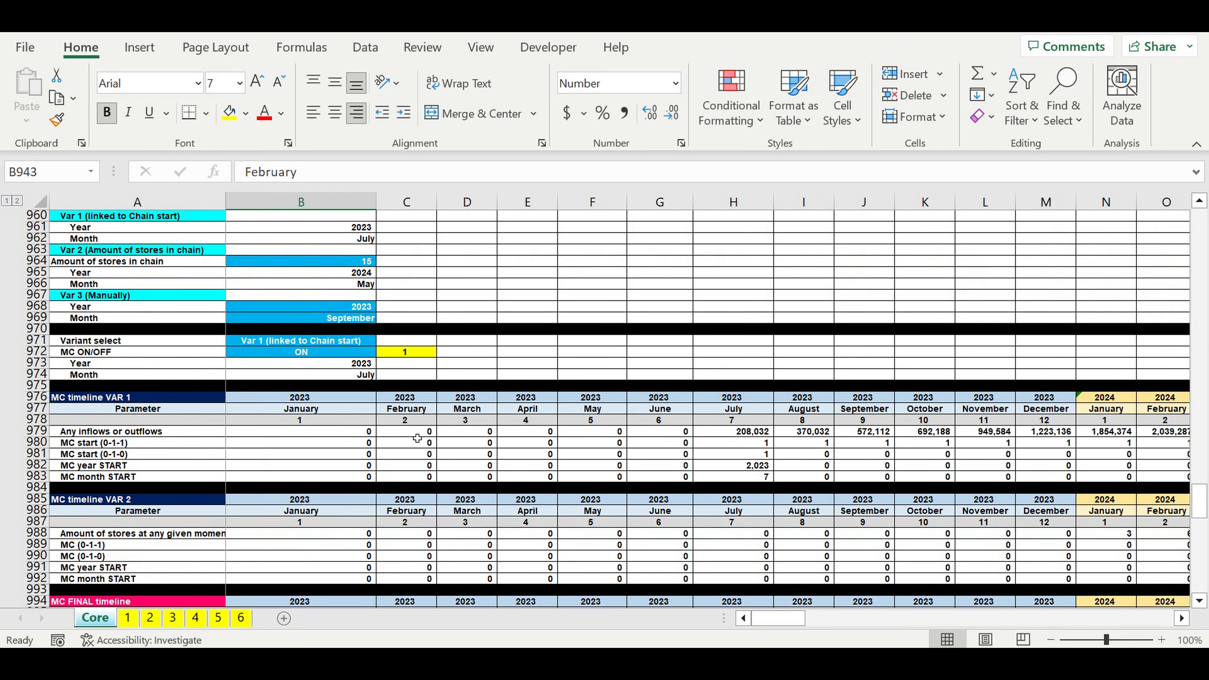
scroll(417, 438, "up", 3)
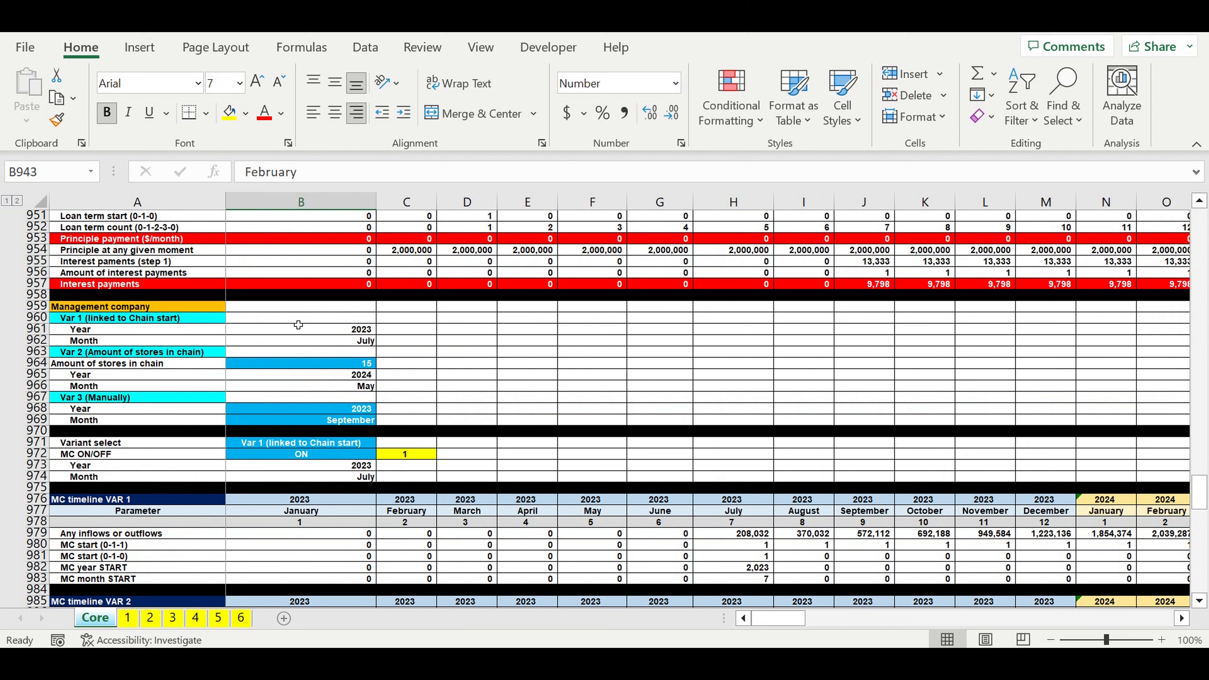
left_click_drag(346, 332, 343, 344)
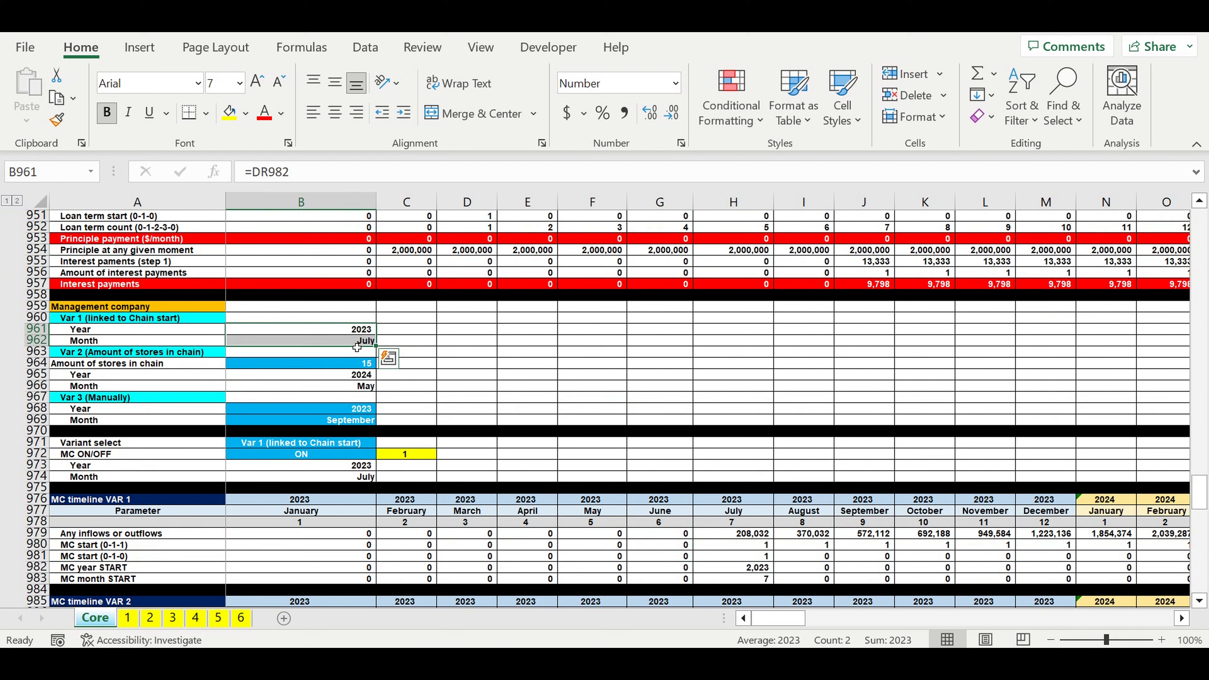
left_click(325, 364)
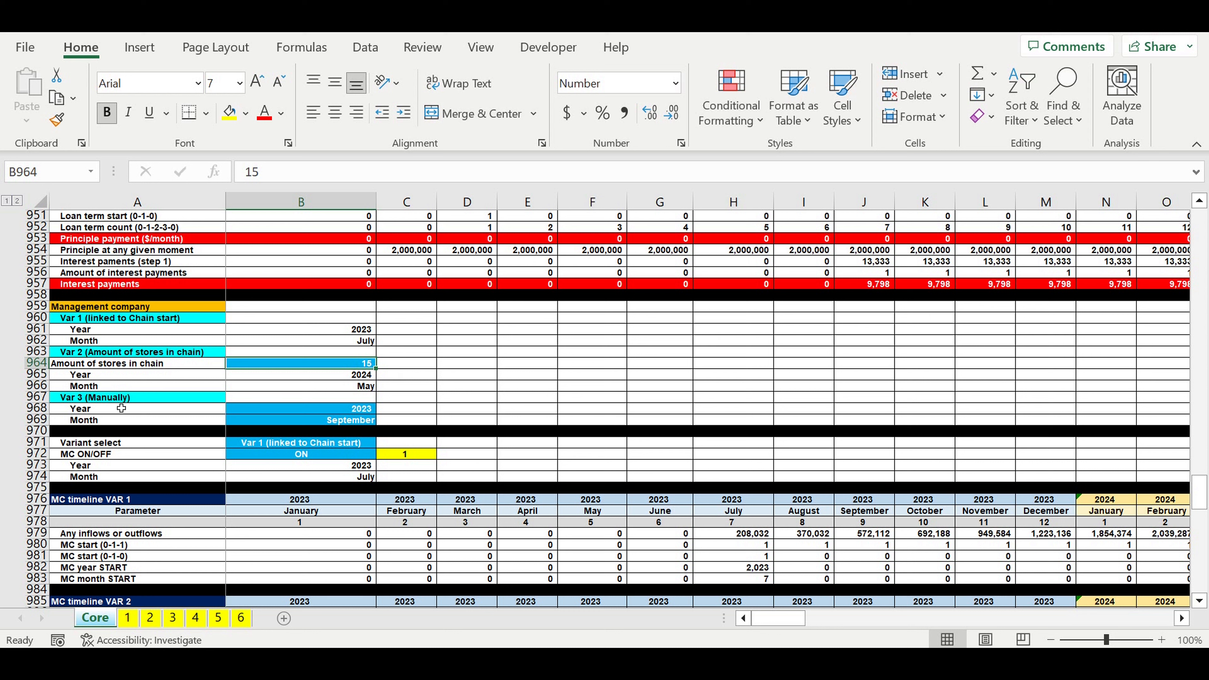
left_click(122, 398)
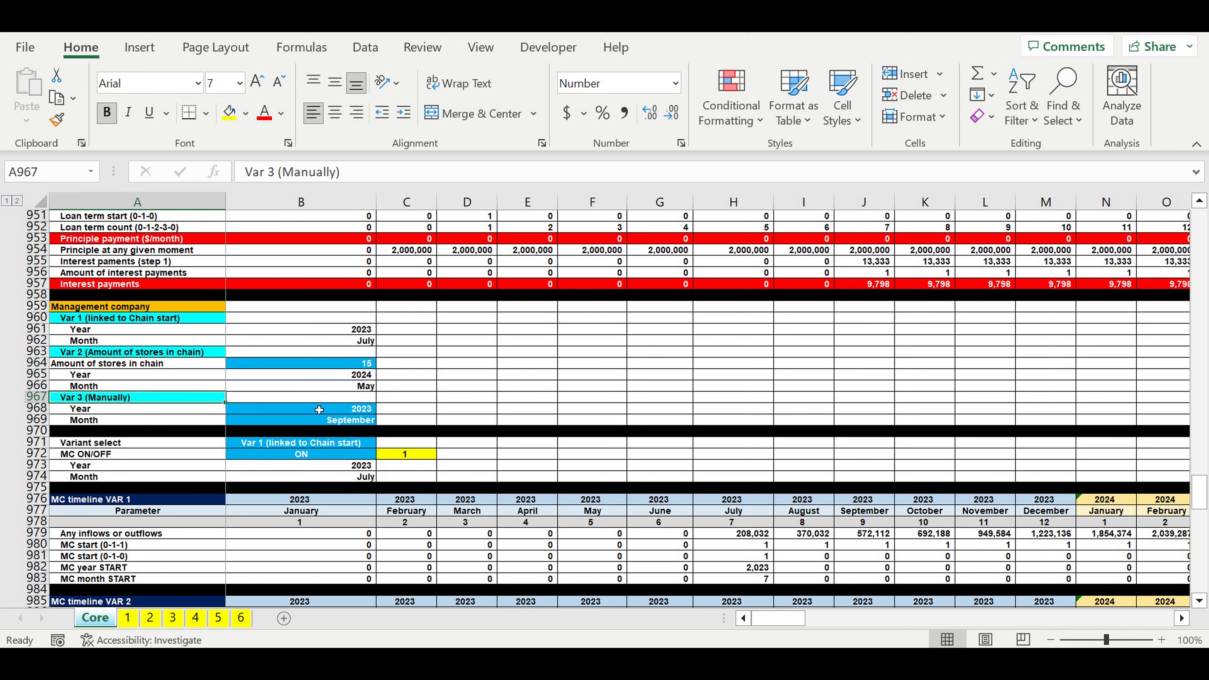
left_click_drag(319, 409, 322, 427)
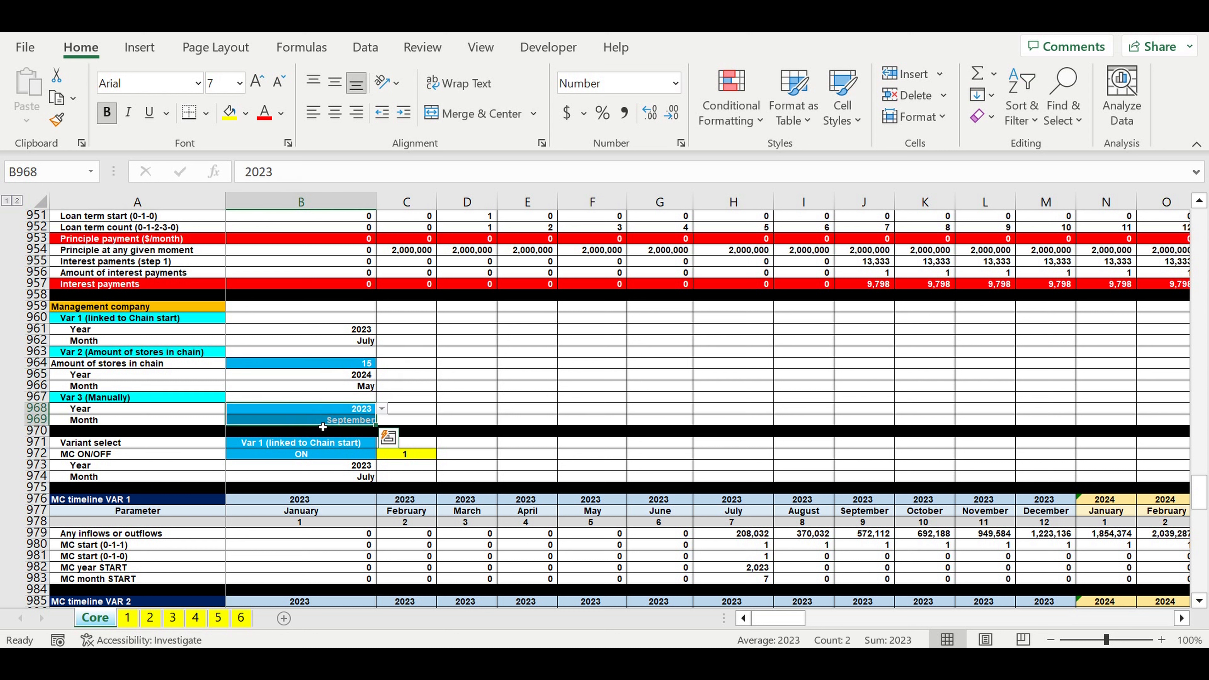
left_click(344, 412)
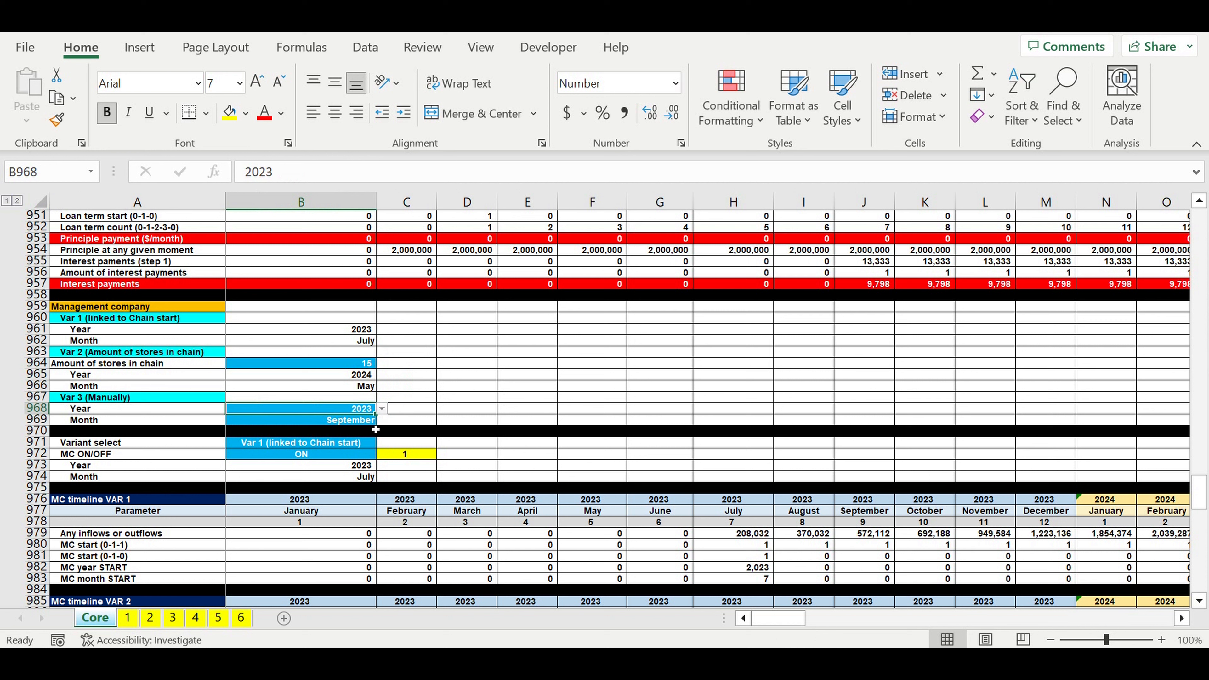
Step: Check the available options for the management company's Variant select and MC ON/OFF settings
key("Down")
key("Down")
key("Down")
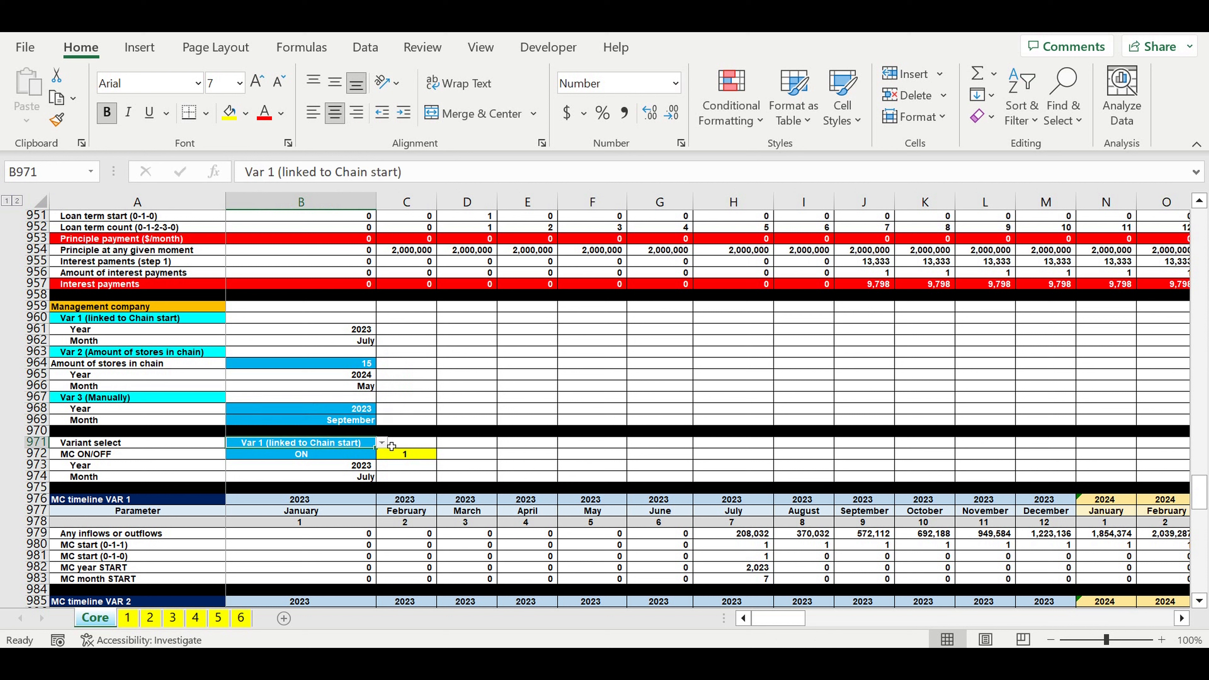
left_click(382, 443)
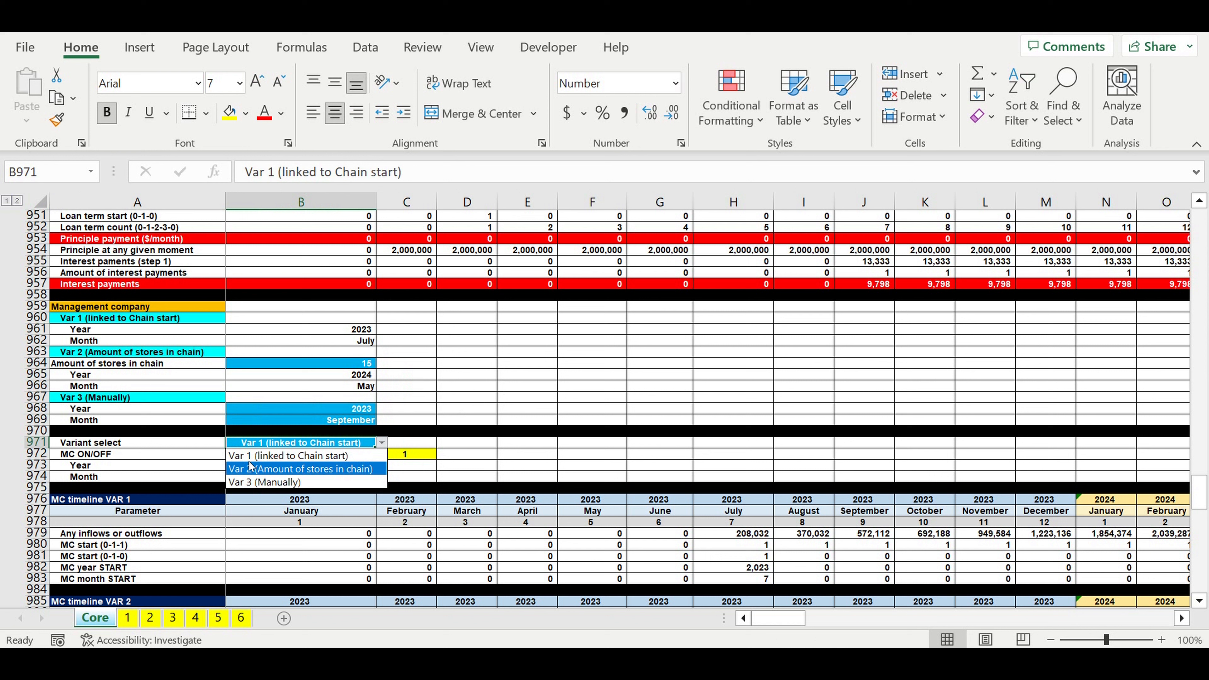
key("Escape")
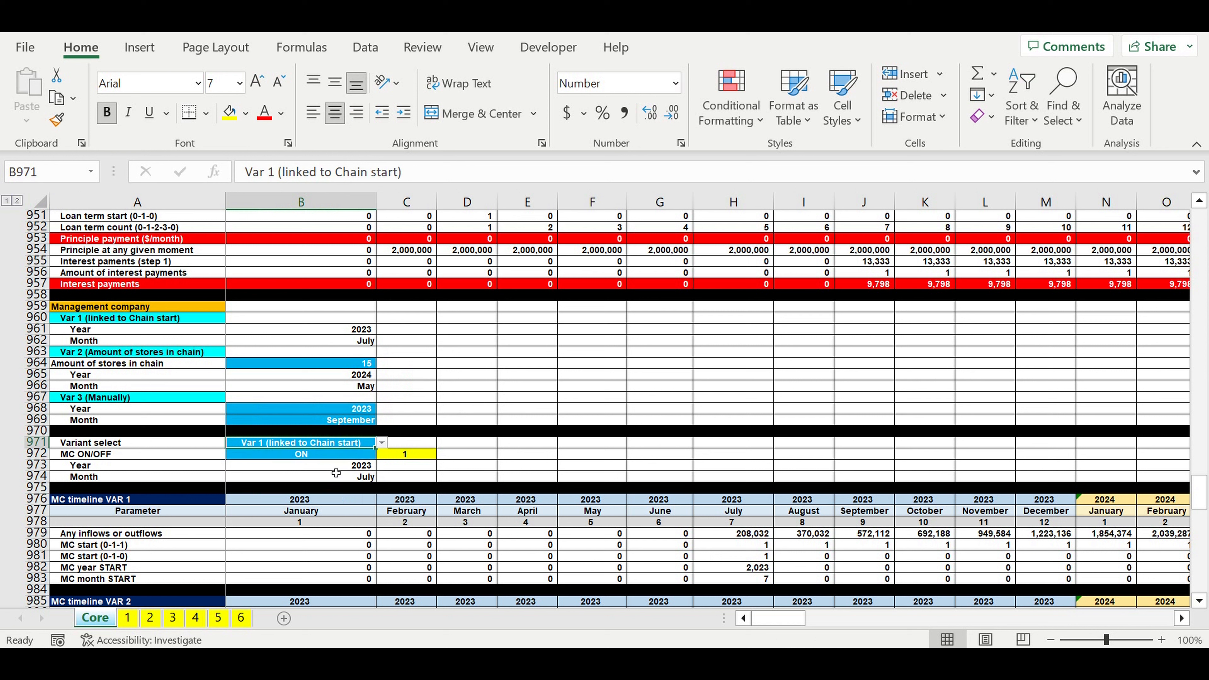
left_click(330, 458)
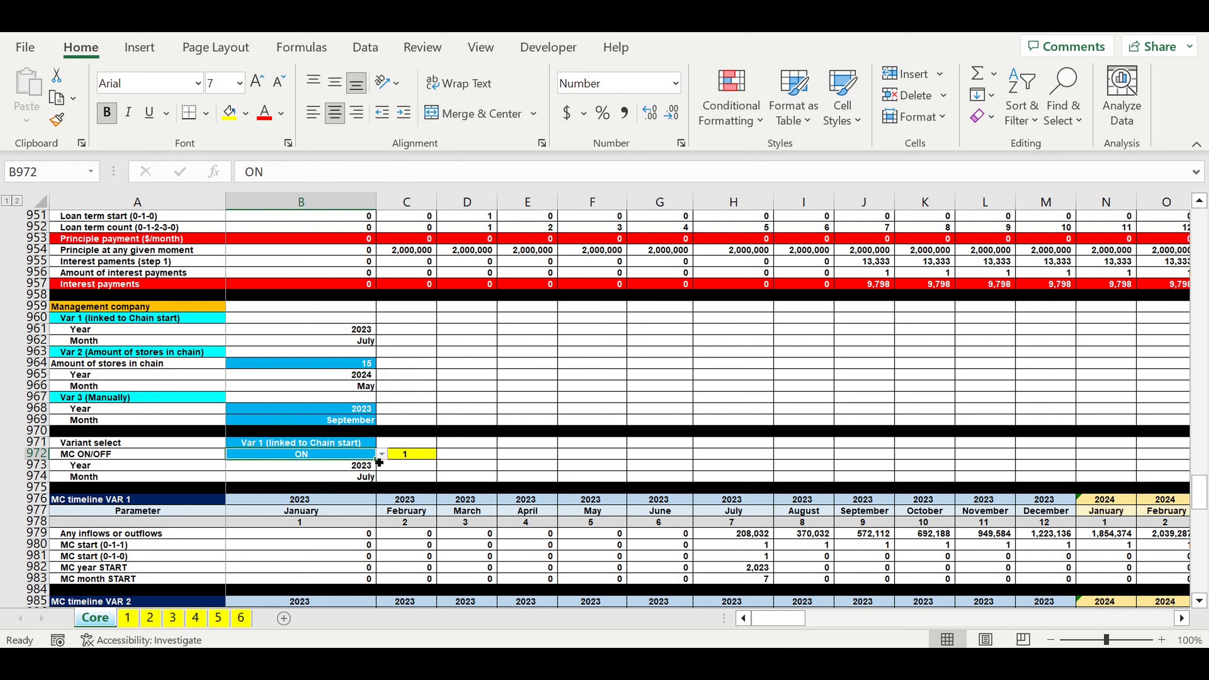
left_click(382, 455)
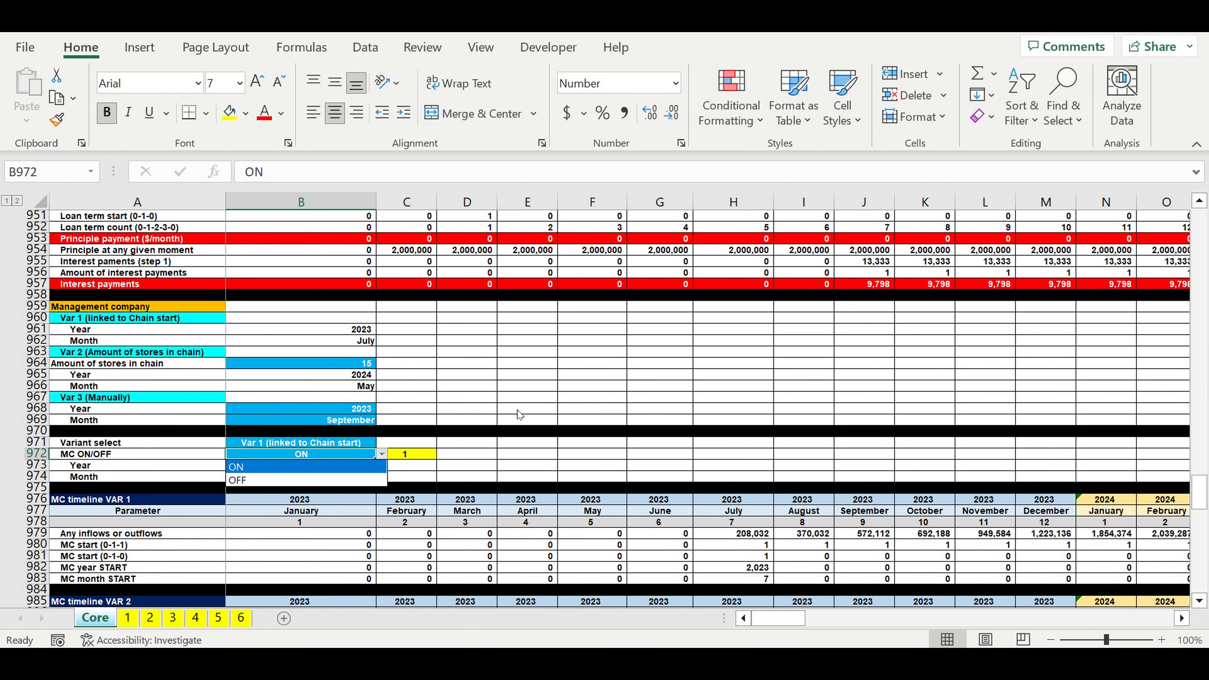
left_click(495, 499)
Step: Review the input blocks for MC Fixed costs, MC Payroll and MC Investment plan
scroll(496, 500, "down", 4)
scroll(497, 500, "down", 10)
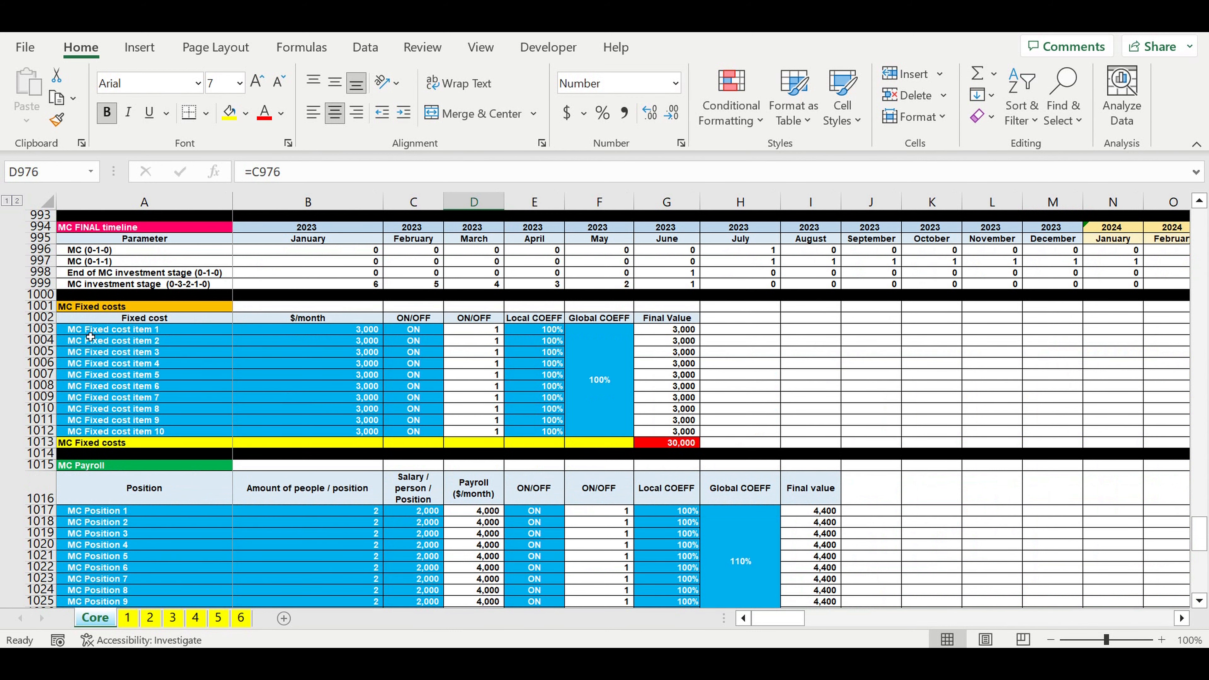
left_click_drag(91, 329, 599, 431)
scroll(174, 519, "down", 3)
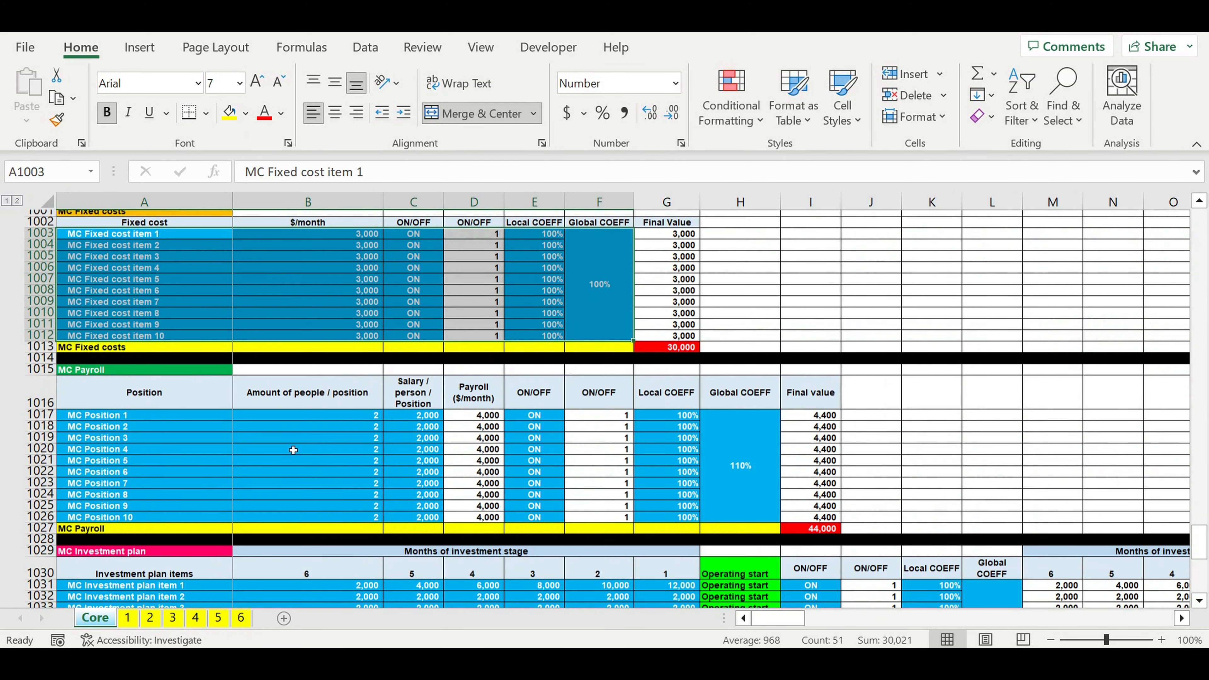
left_click_drag(174, 409, 746, 512)
scroll(746, 512, "down", 4)
left_click_drag(190, 443, 686, 602)
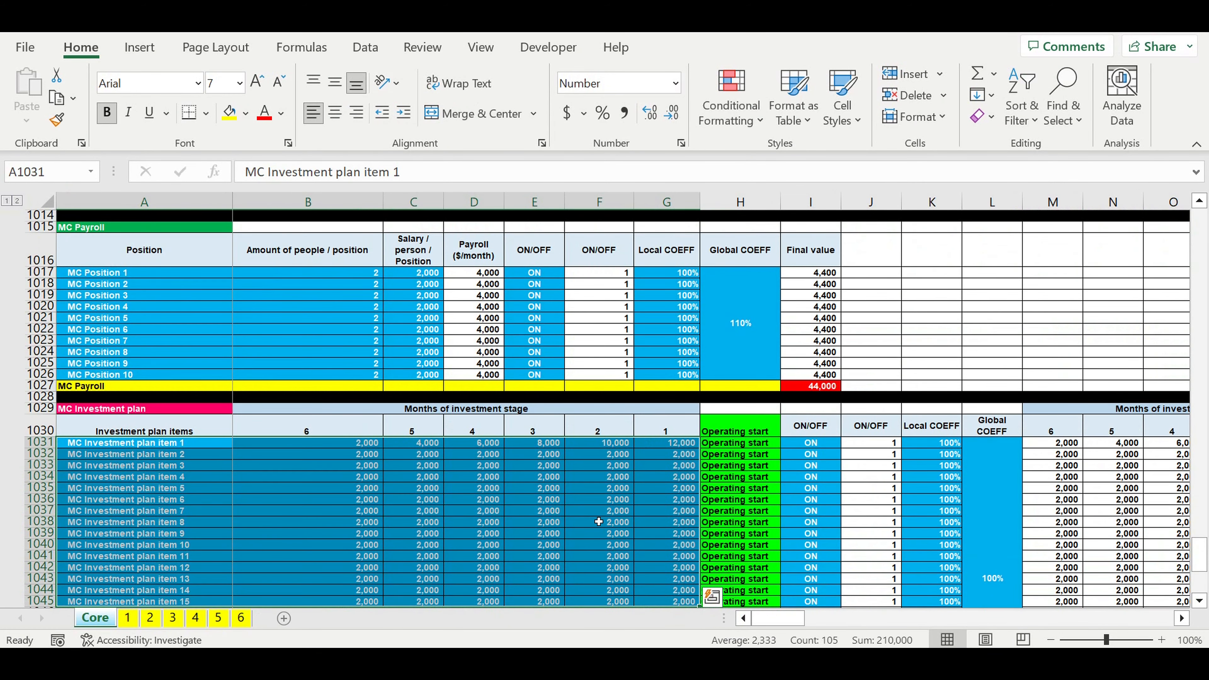
Step: Check the MC Asset tax ($/month) input in cell B1058 and the MC costs summary beneath it
scroll(598, 521, "down", 11)
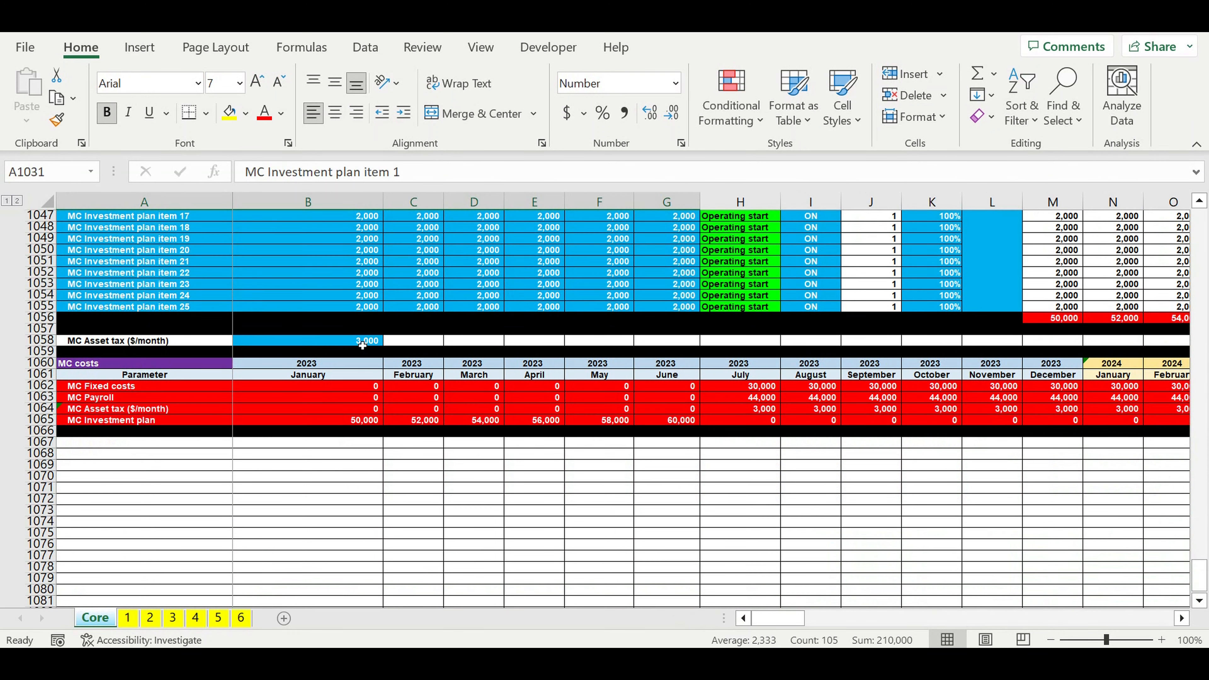
left_click(362, 343)
left_click(331, 491)
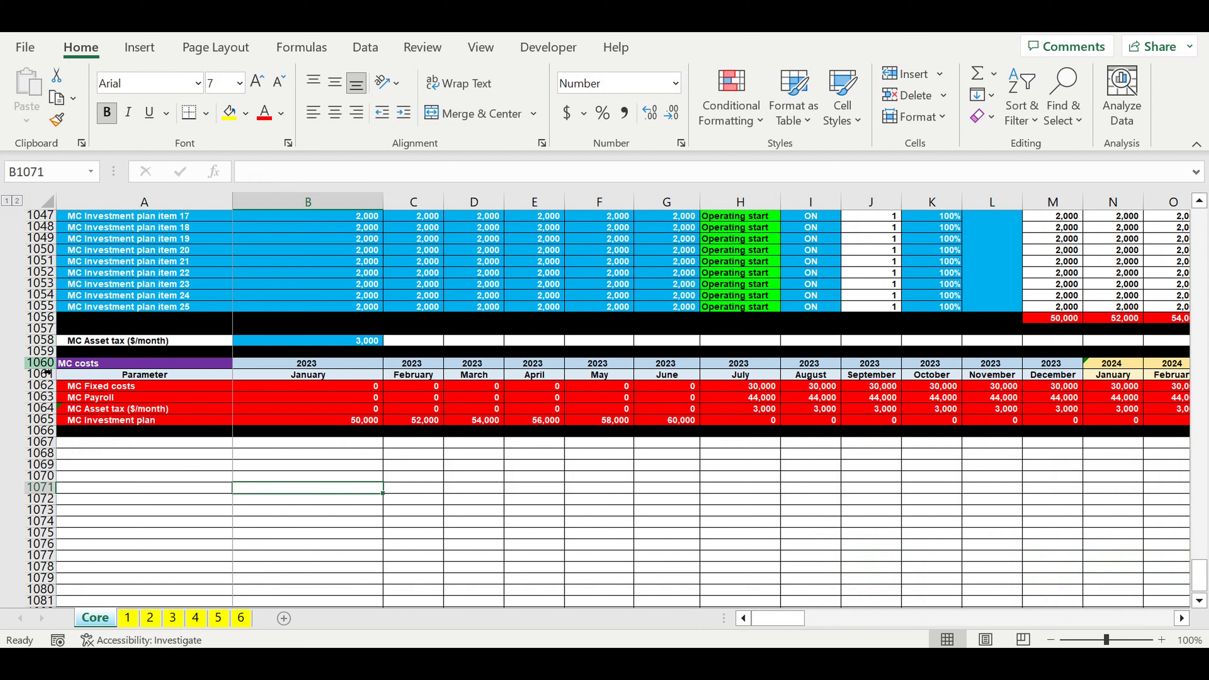
Step: Copy the MC costs header rows 1060:1061 into rows 1067:1068 below the table
left_click_drag(40, 363, 40, 374)
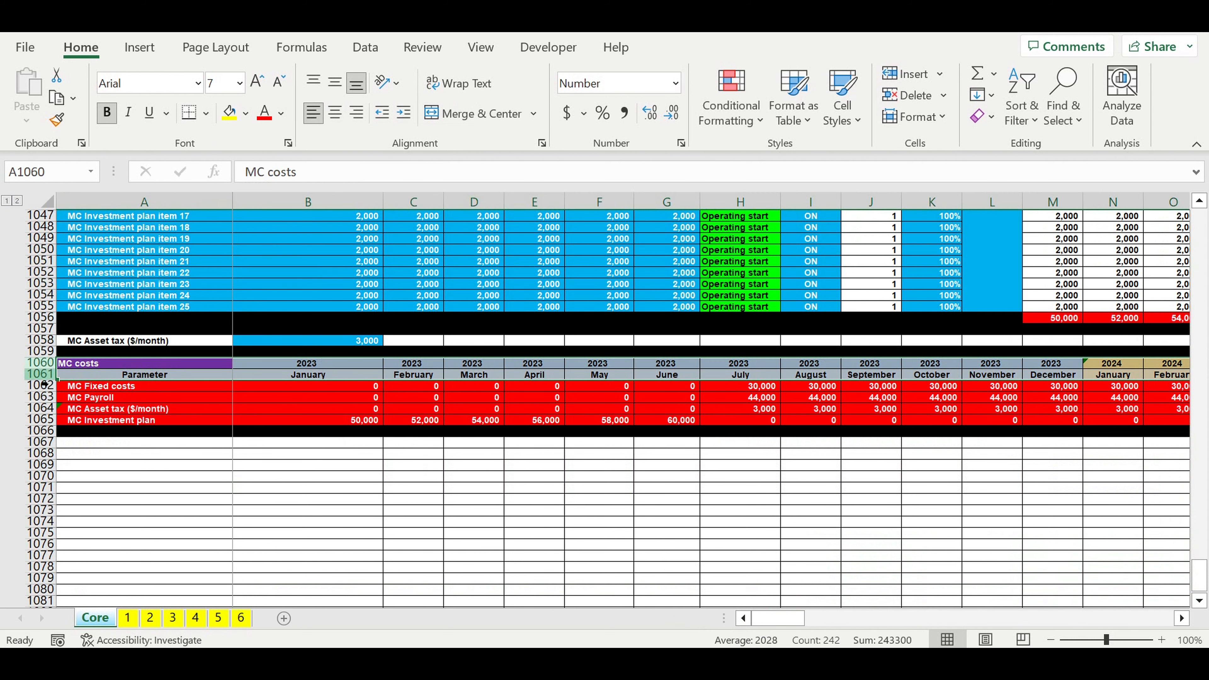
key("ctrl+c")
left_click(109, 442)
key("ctrl+v")
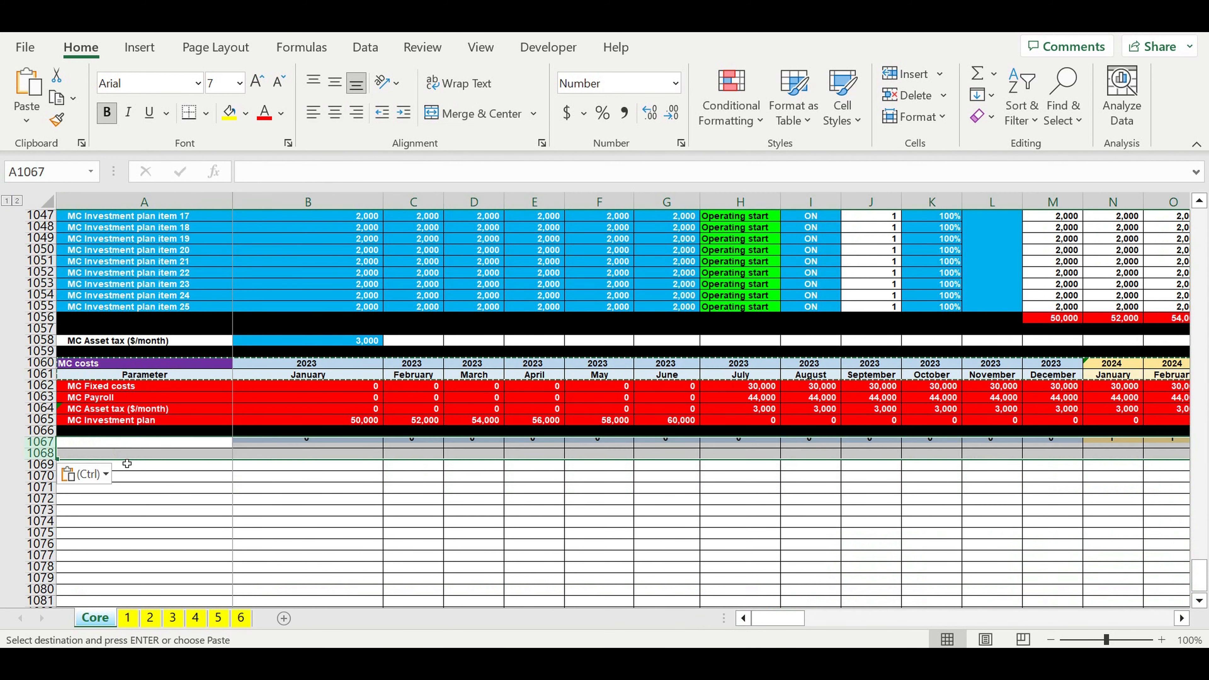
left_click(297, 524)
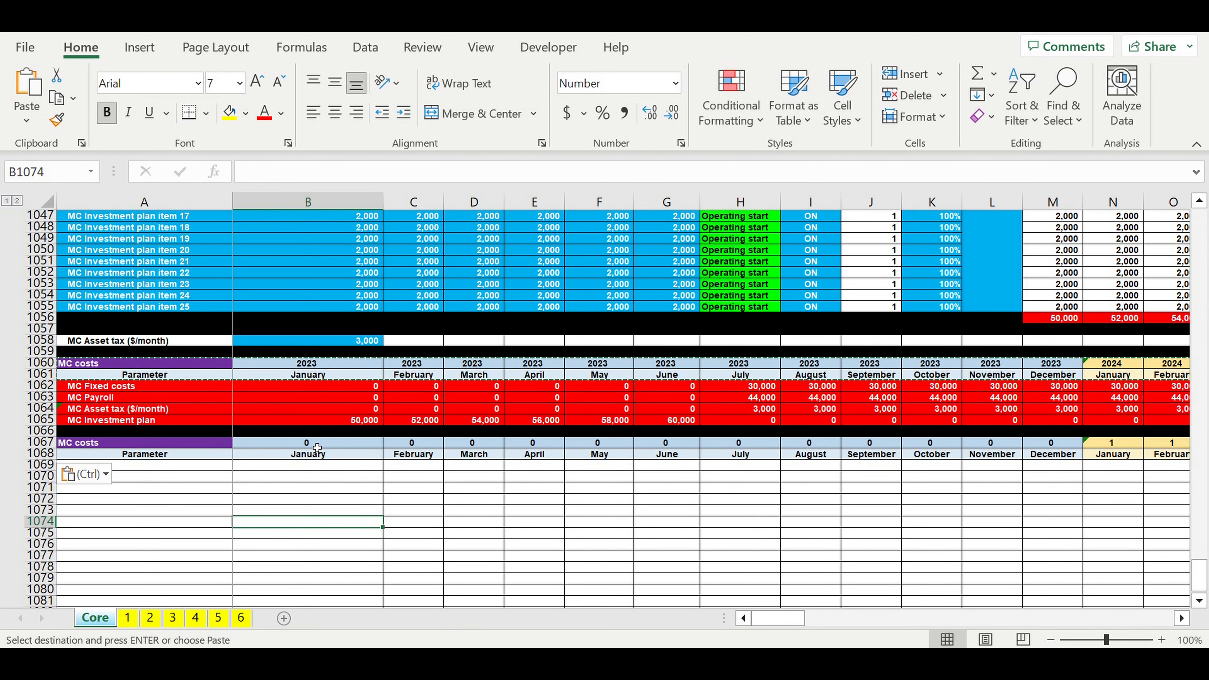
Step: Link the January year header in B1067 to the year in B1060 with =B1060
left_click(317, 448)
type("=")
left_click(291, 368)
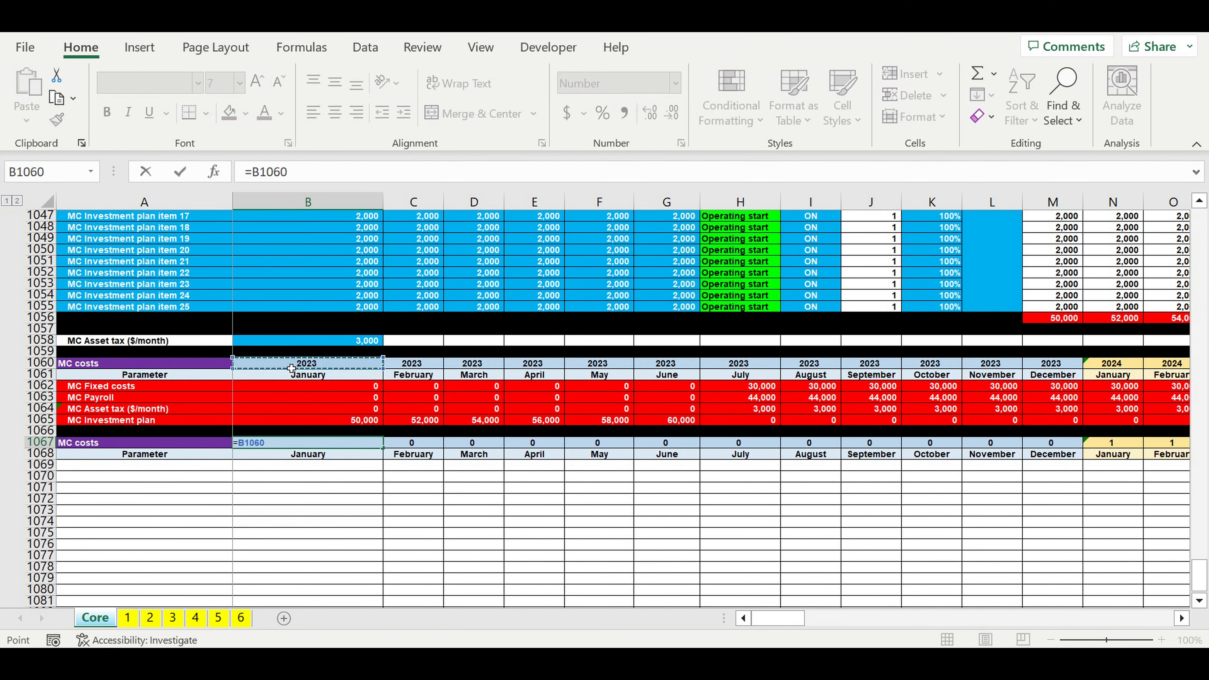
key("Return")
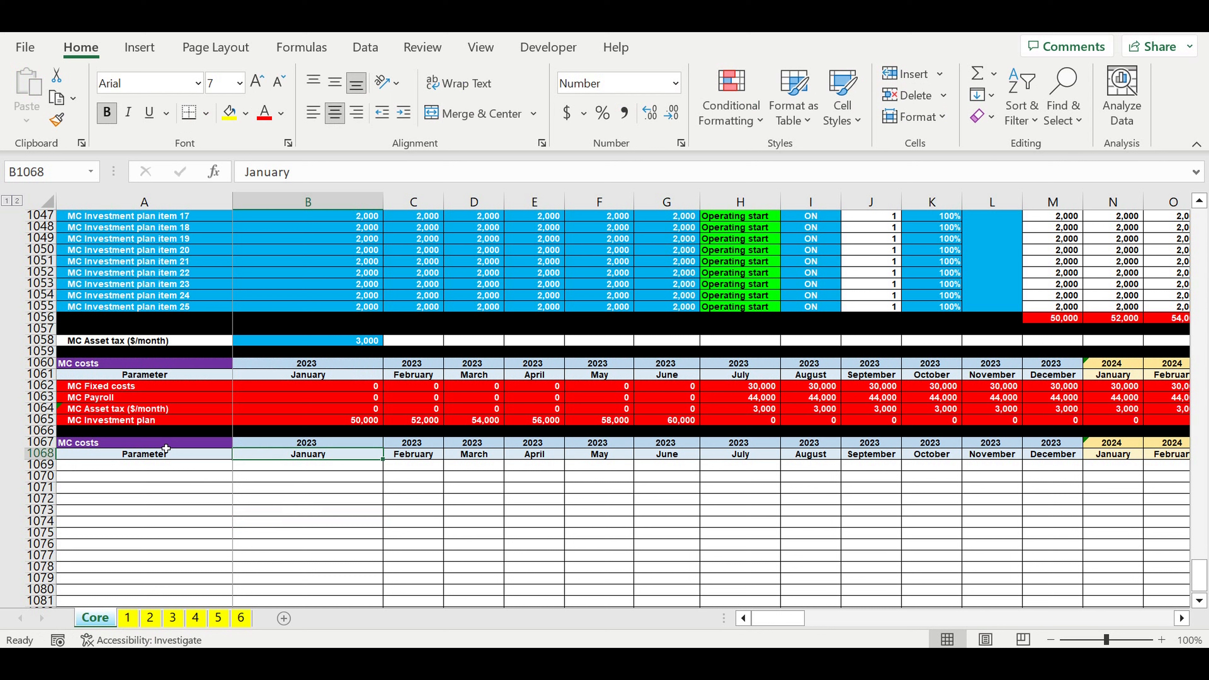
Step: Retitle the copied header in A1067 as "Cash Flow statement"
left_click(161, 445)
type("Cash ")
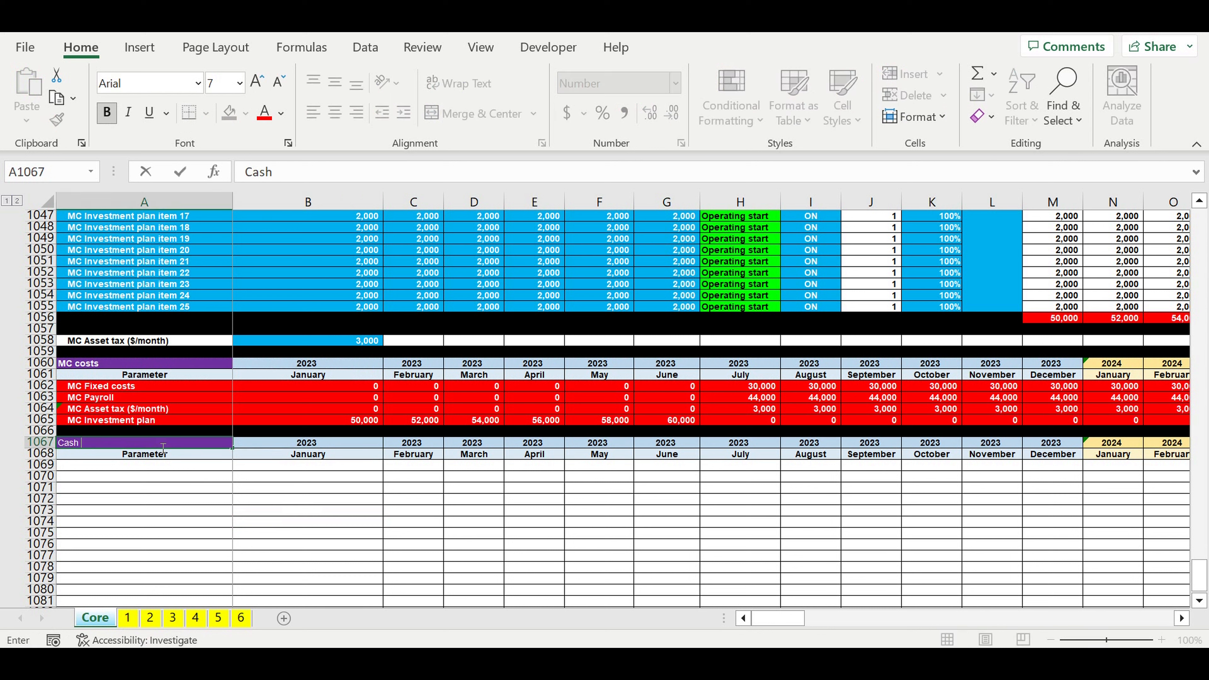
type("f")
key("BackSpace")
key("BackSpace")
key("Return")
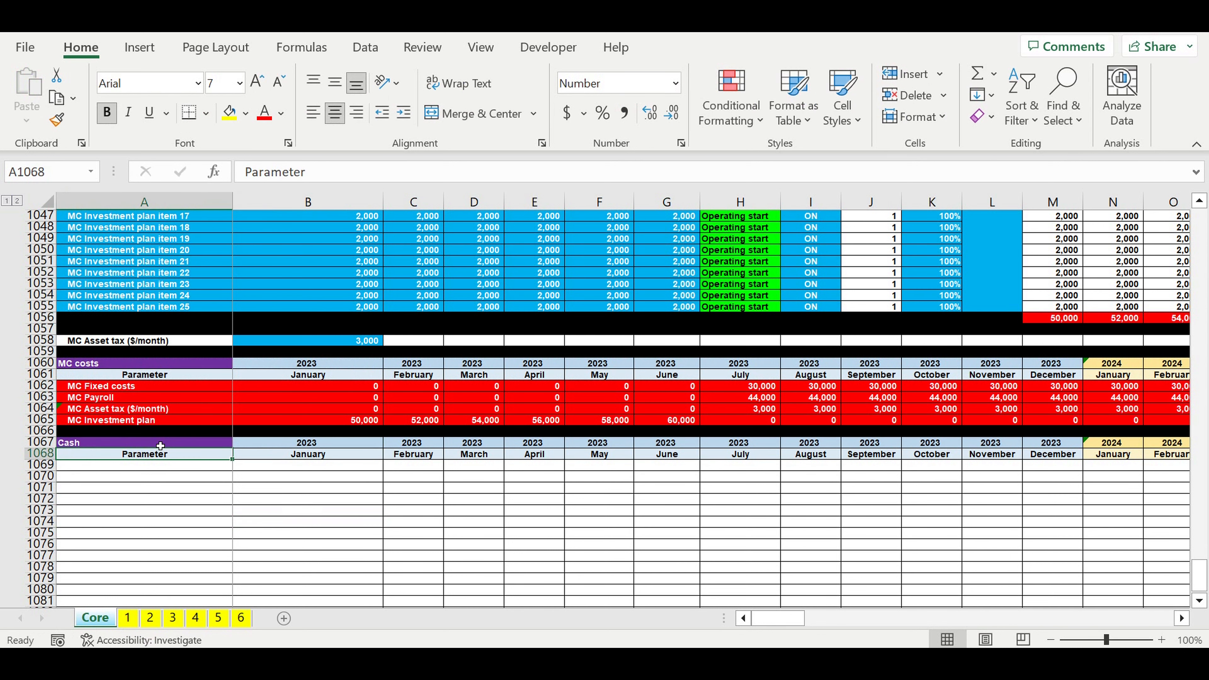
left_click(160, 446)
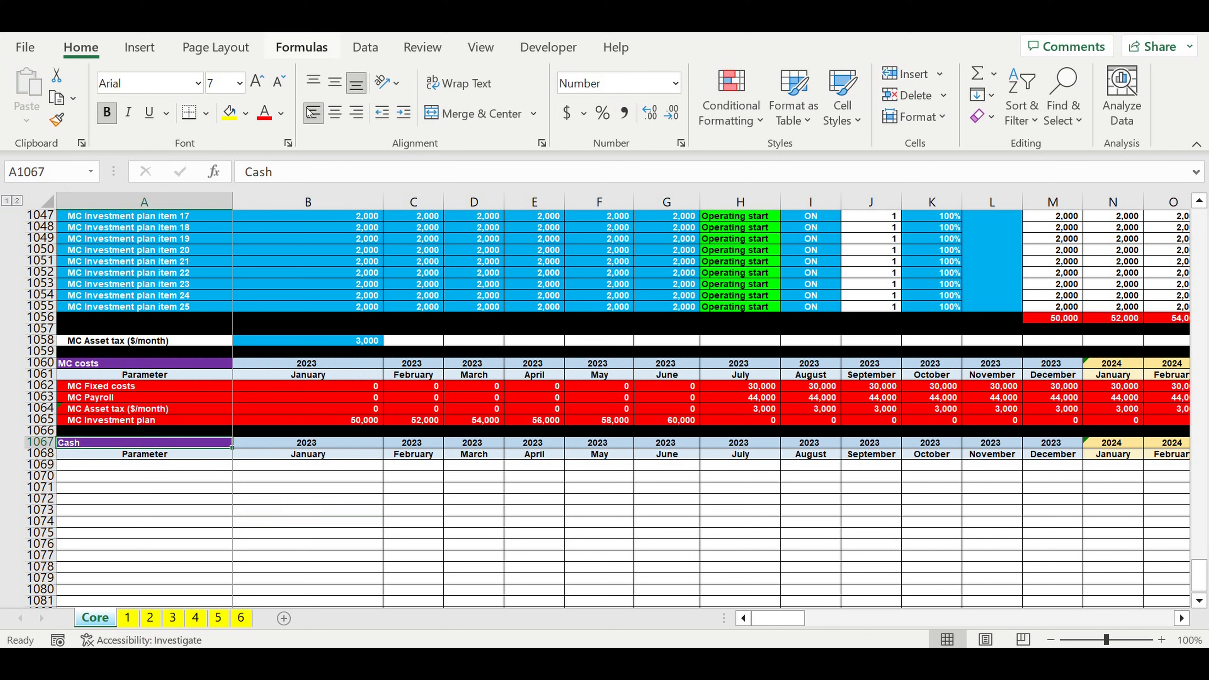
left_click(295, 173)
type("f")
key("BackSpace")
type("Flow statement")
key("Return")
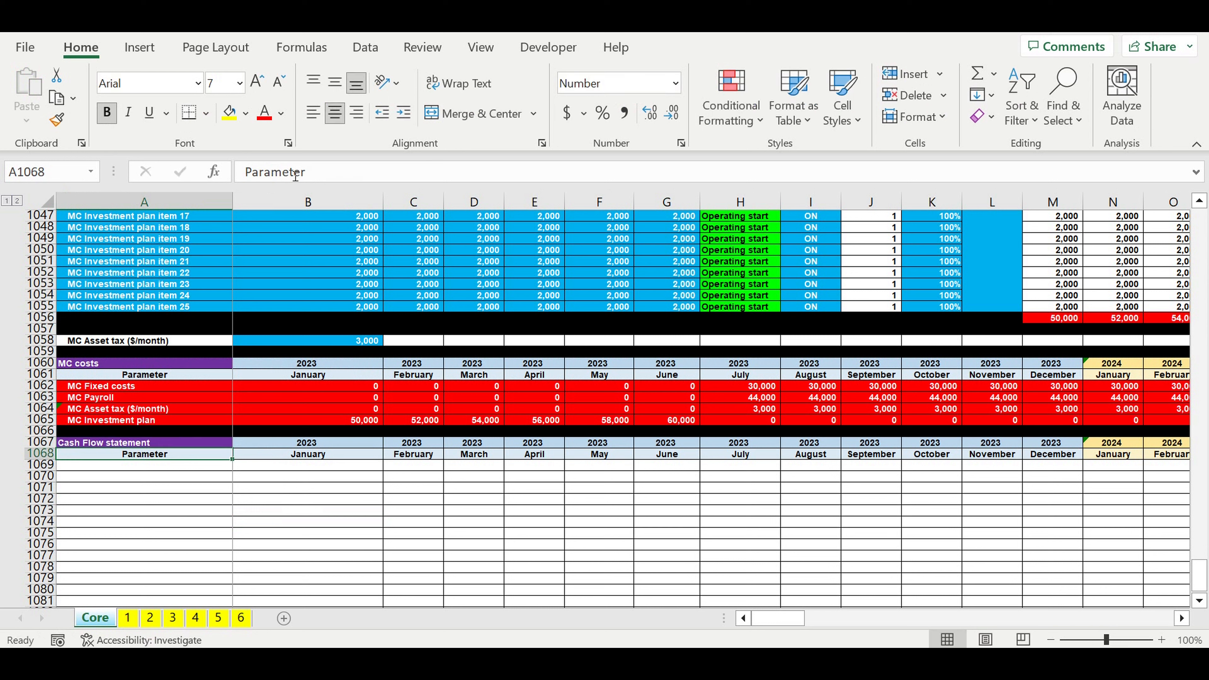
Step: Capitalize the last word of the A1067 title so it reads "Cash Flow Statement"
left_click(124, 444)
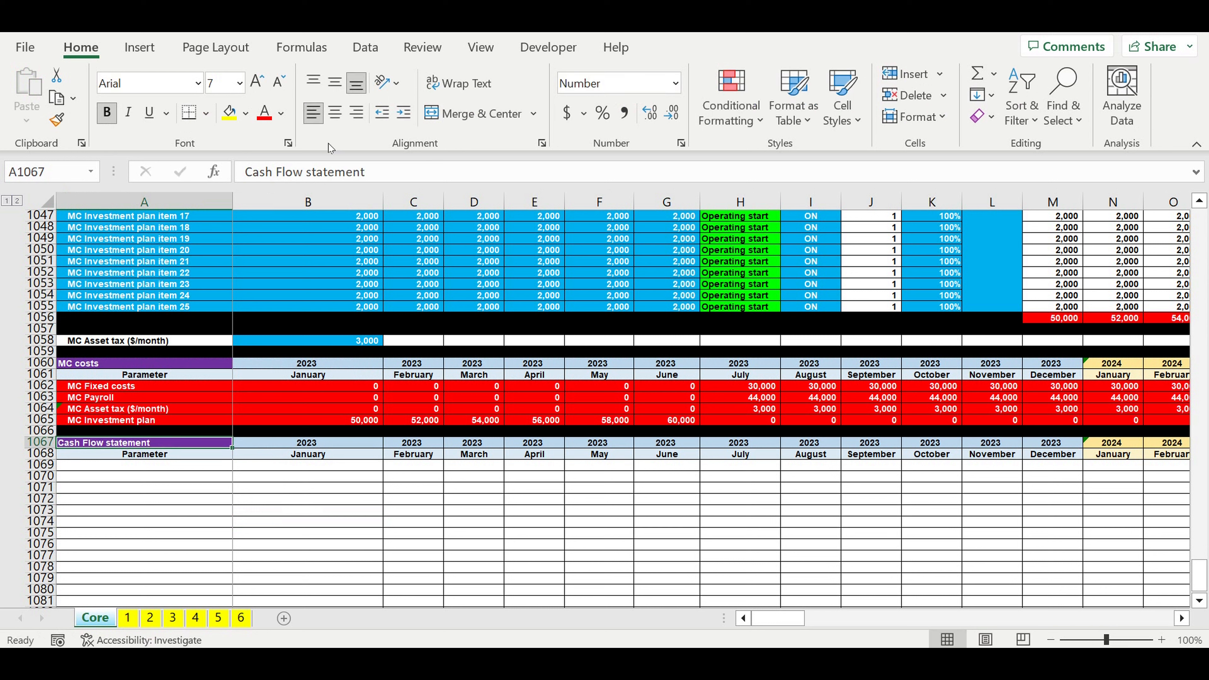
left_click(319, 184)
key("BackSpace")
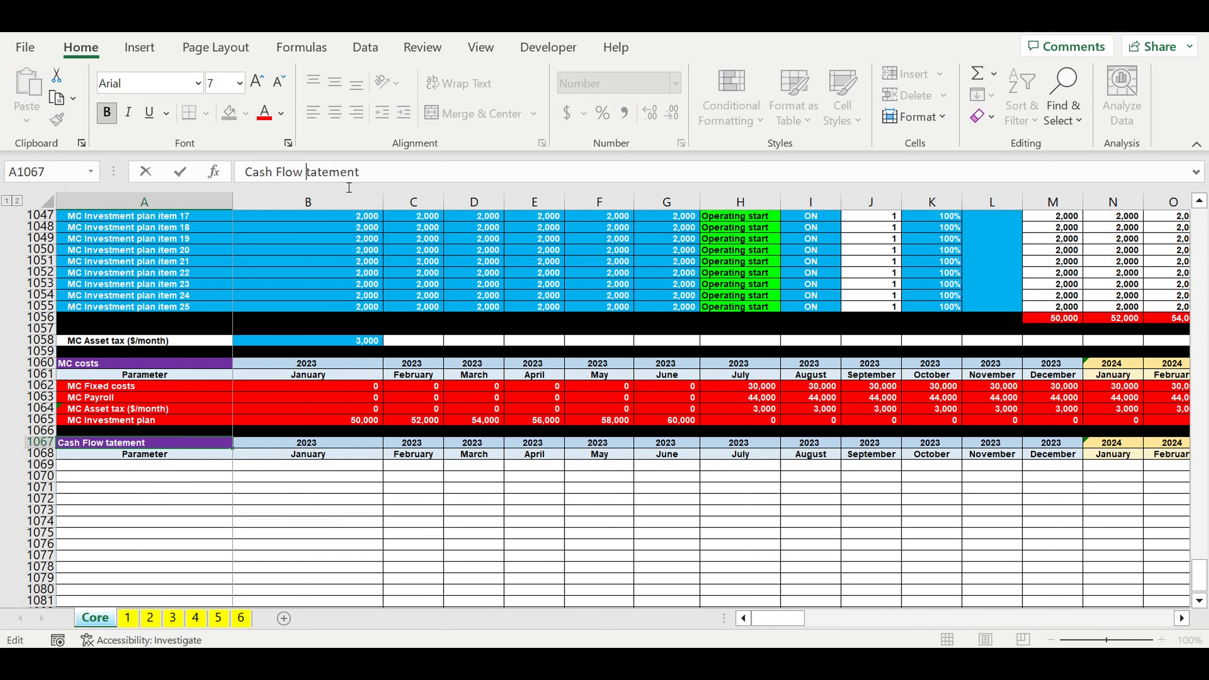
type("S")
key("Return")
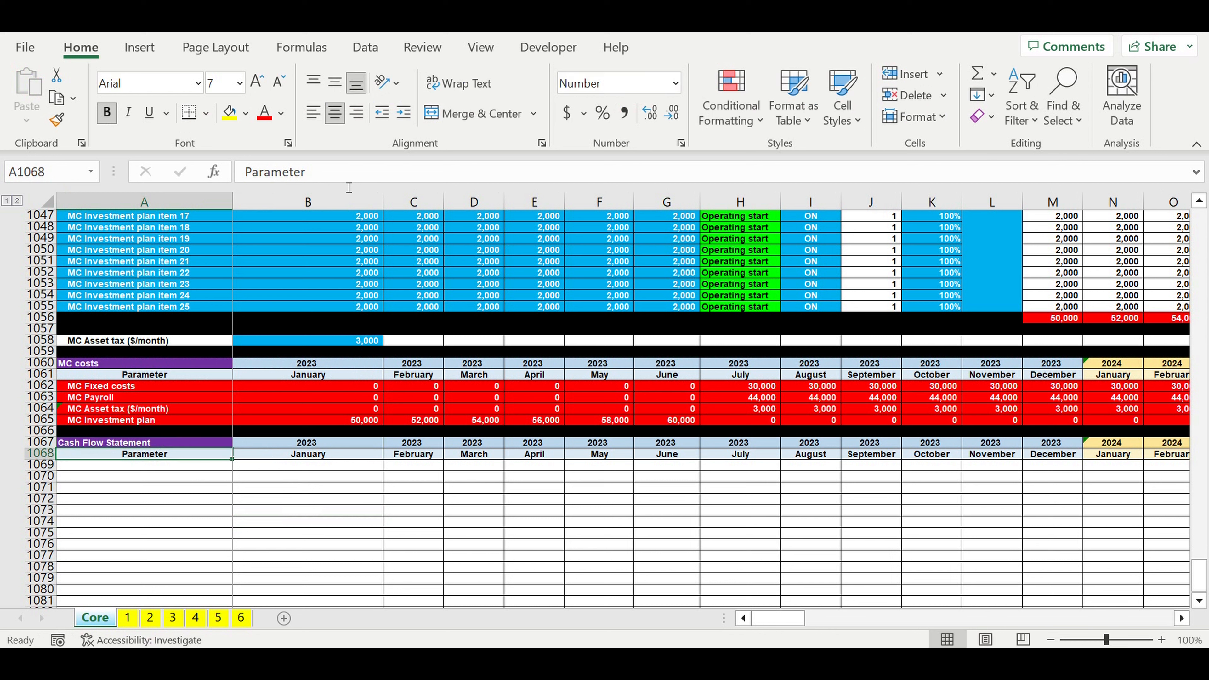
Step: Give the Cash Flow Statement title cell A1067 an orange fill and black font
left_click(210, 438)
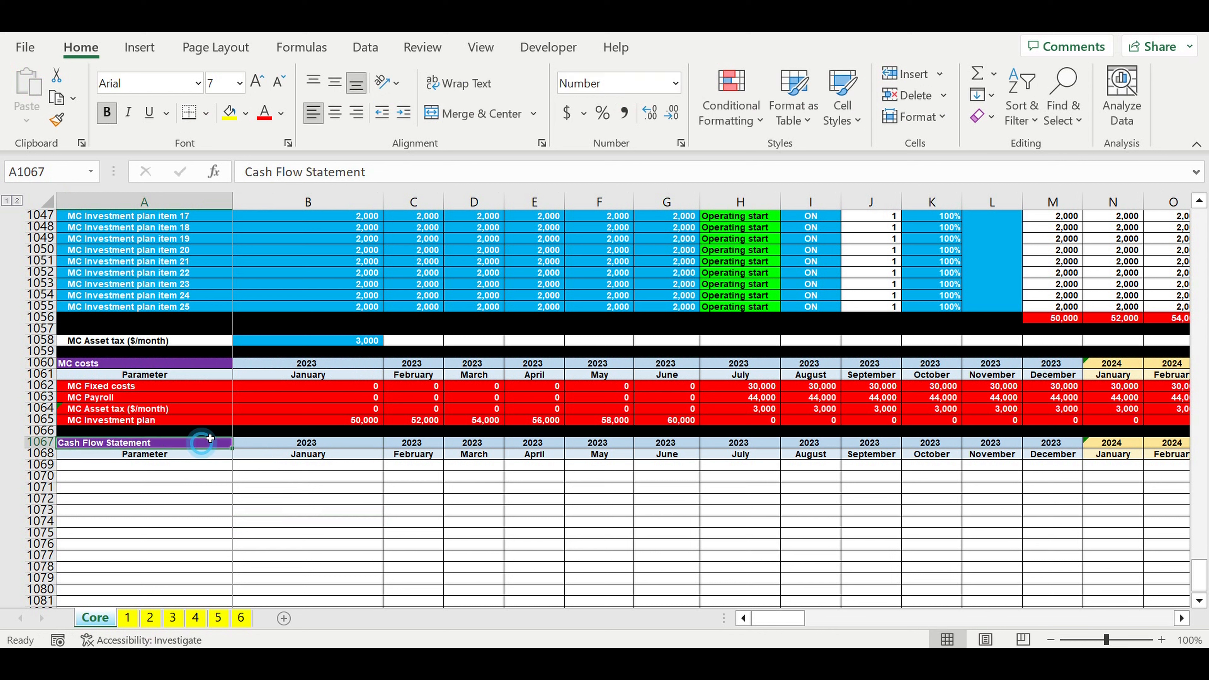
left_click(245, 115)
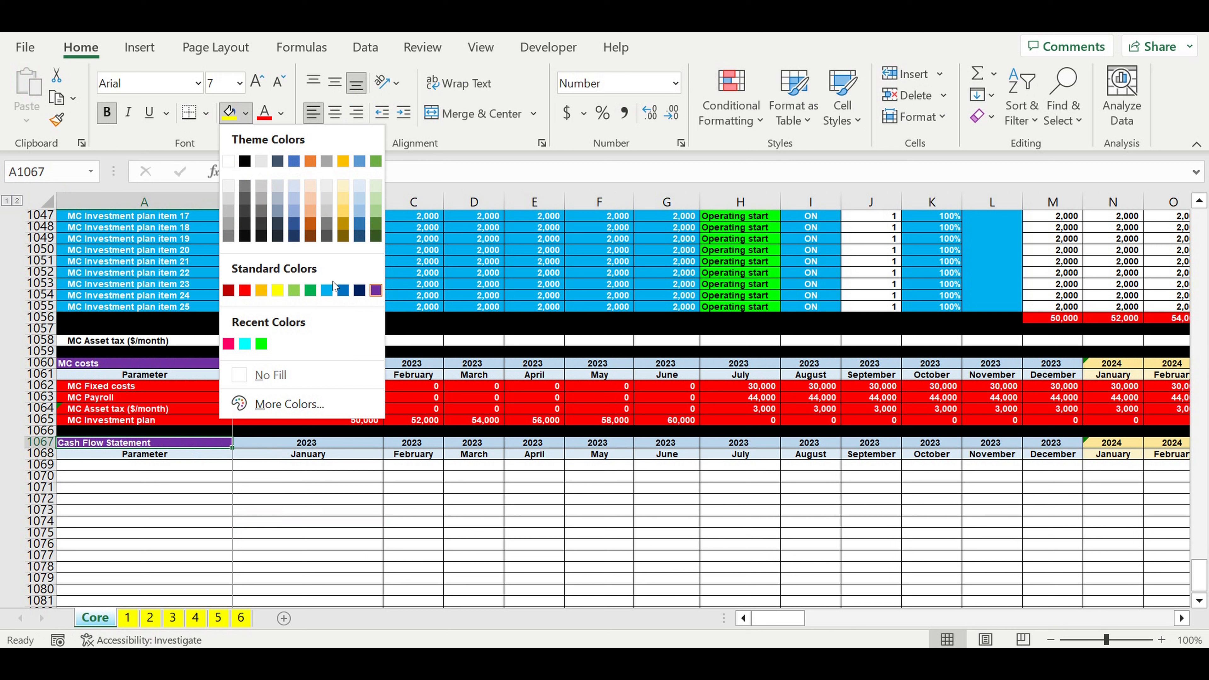
left_click(262, 290)
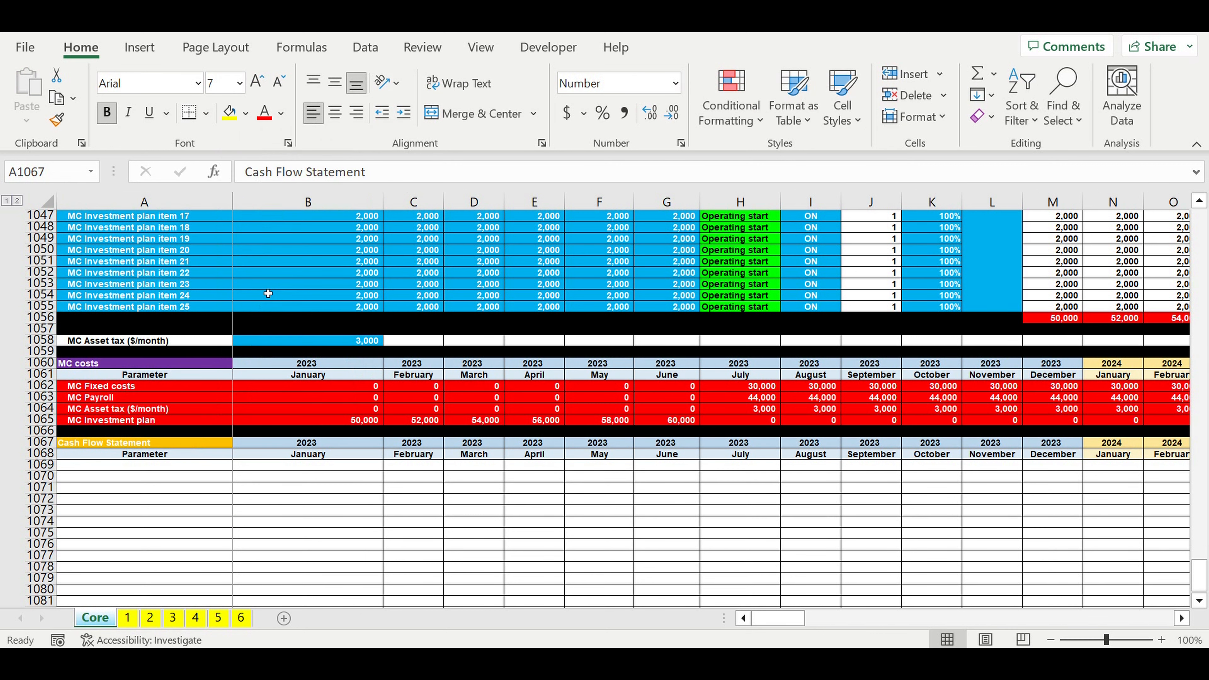
left_click(281, 114)
left_click(281, 139)
left_click(257, 533)
Step: Enter "Revenues" in A1069 and fill the whole of row 1069 with light blue
left_click(206, 467)
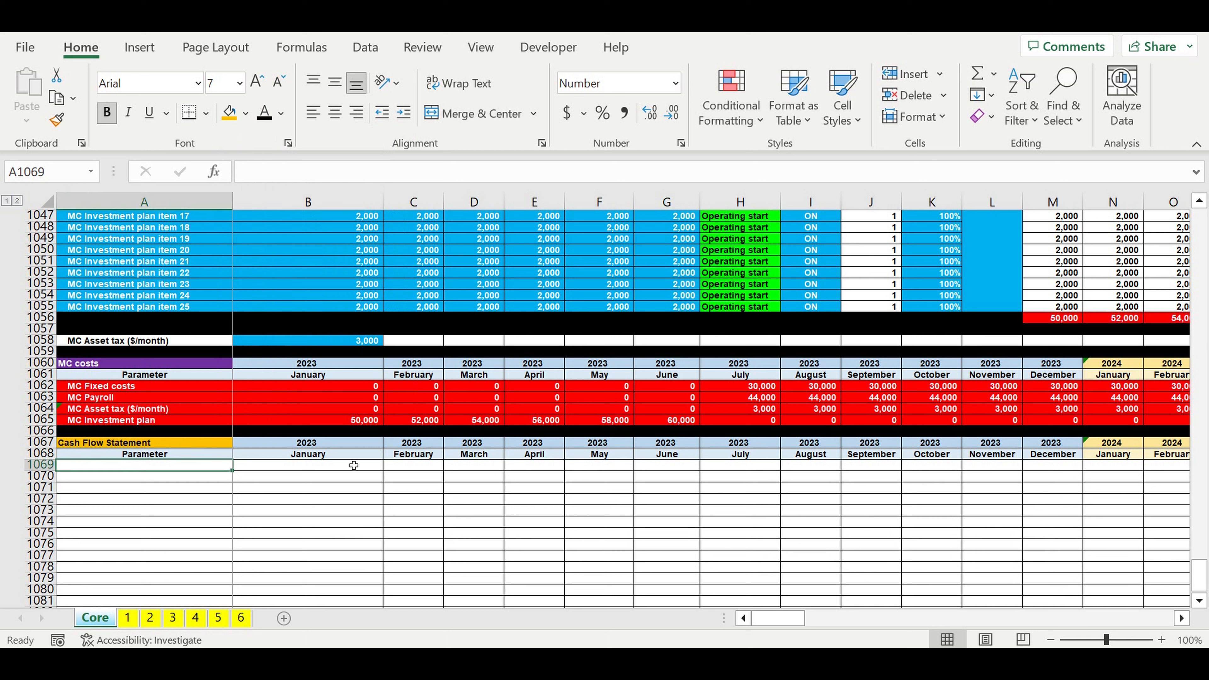
type("R")
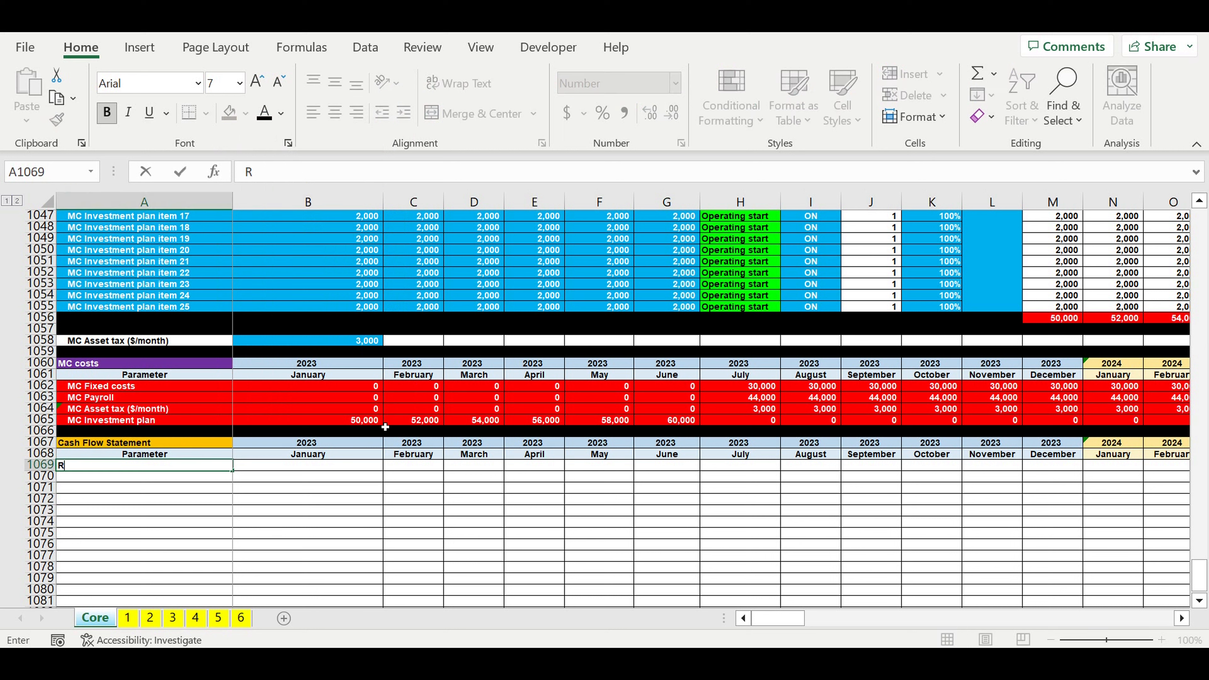
type("evenues")
key("Return")
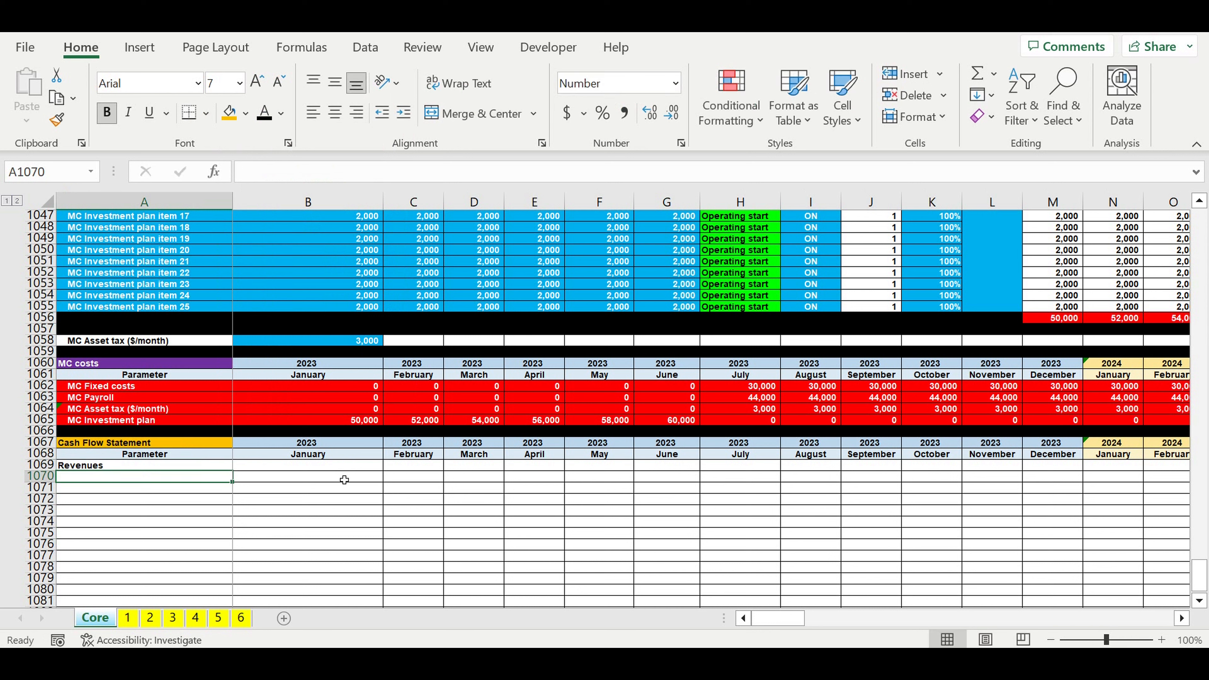
left_click(40, 470)
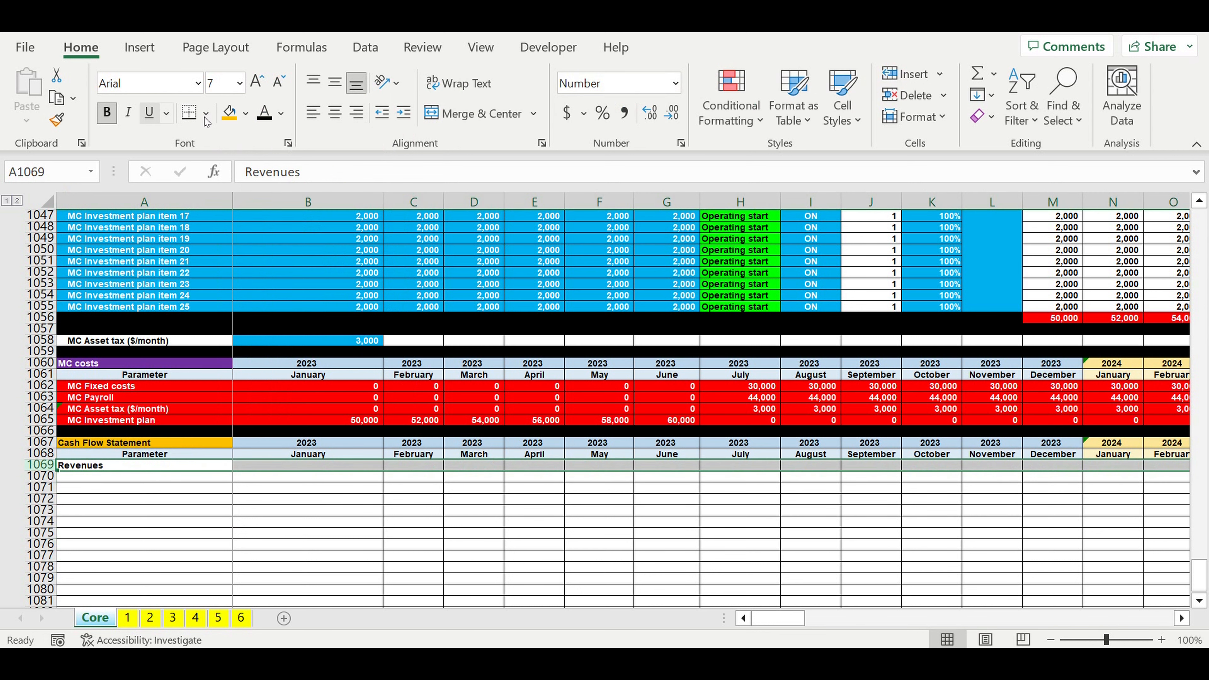
left_click(245, 114)
left_click(284, 185)
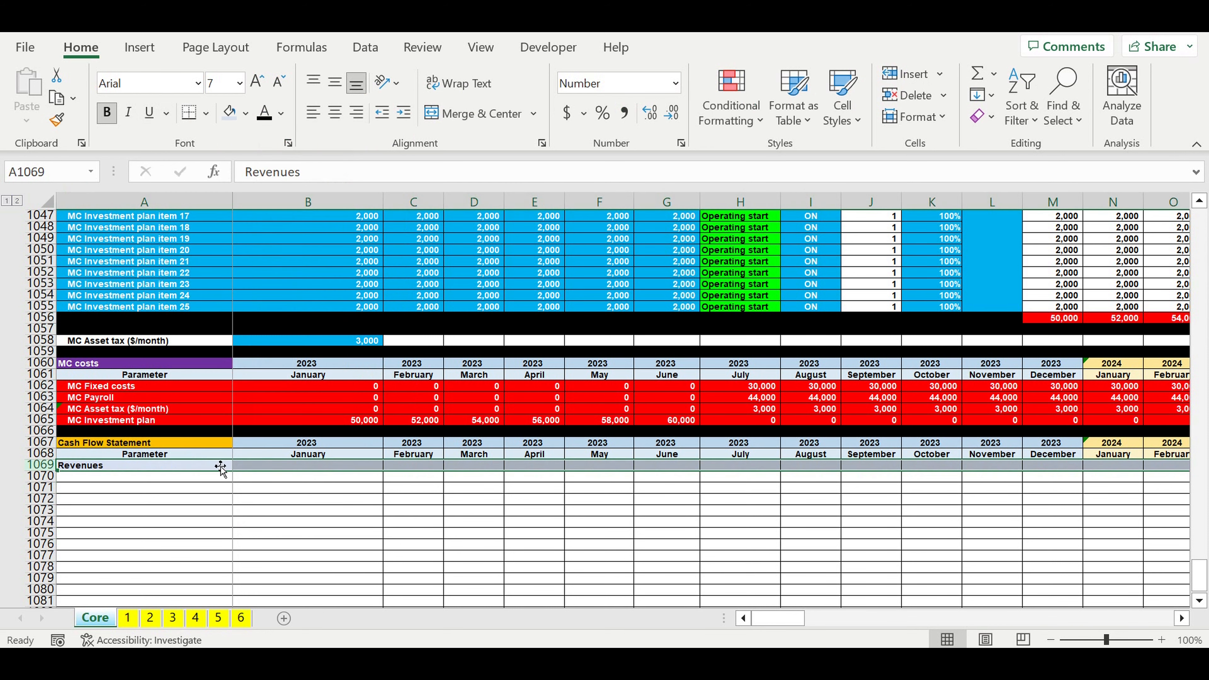
Step: Link A1070 to the Store type 1 label of the Revenues step 4 block with =A625
left_click(201, 482)
type("=")
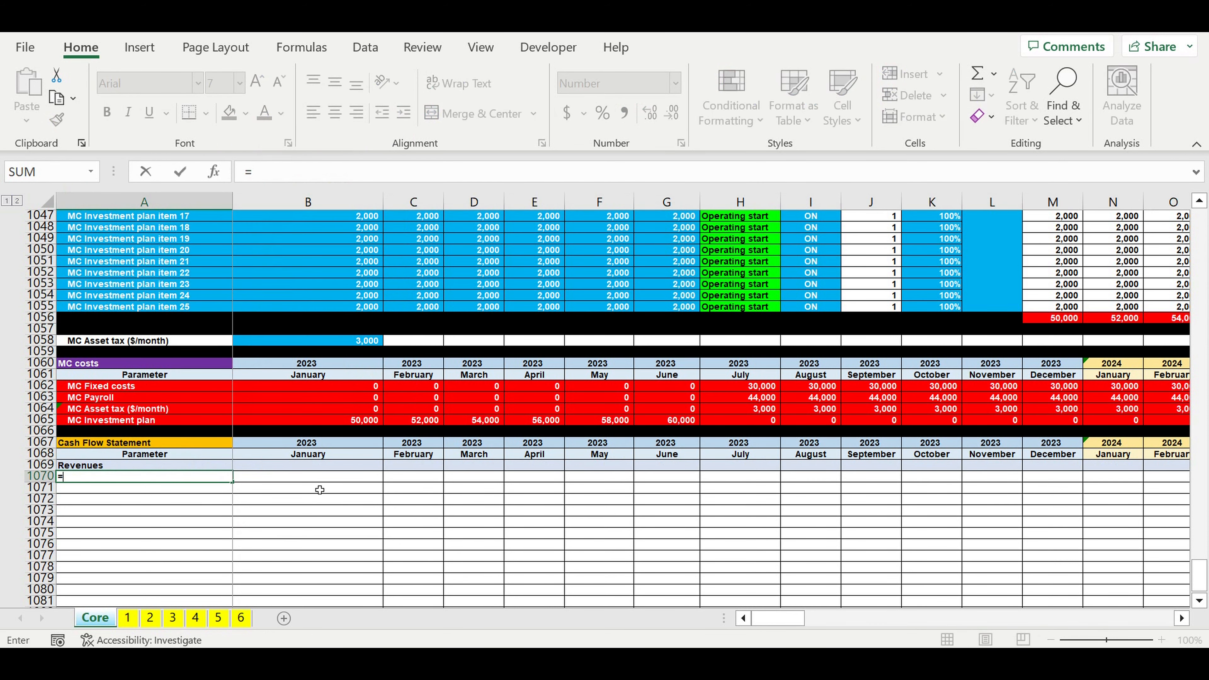
scroll(319, 489, "up", 20)
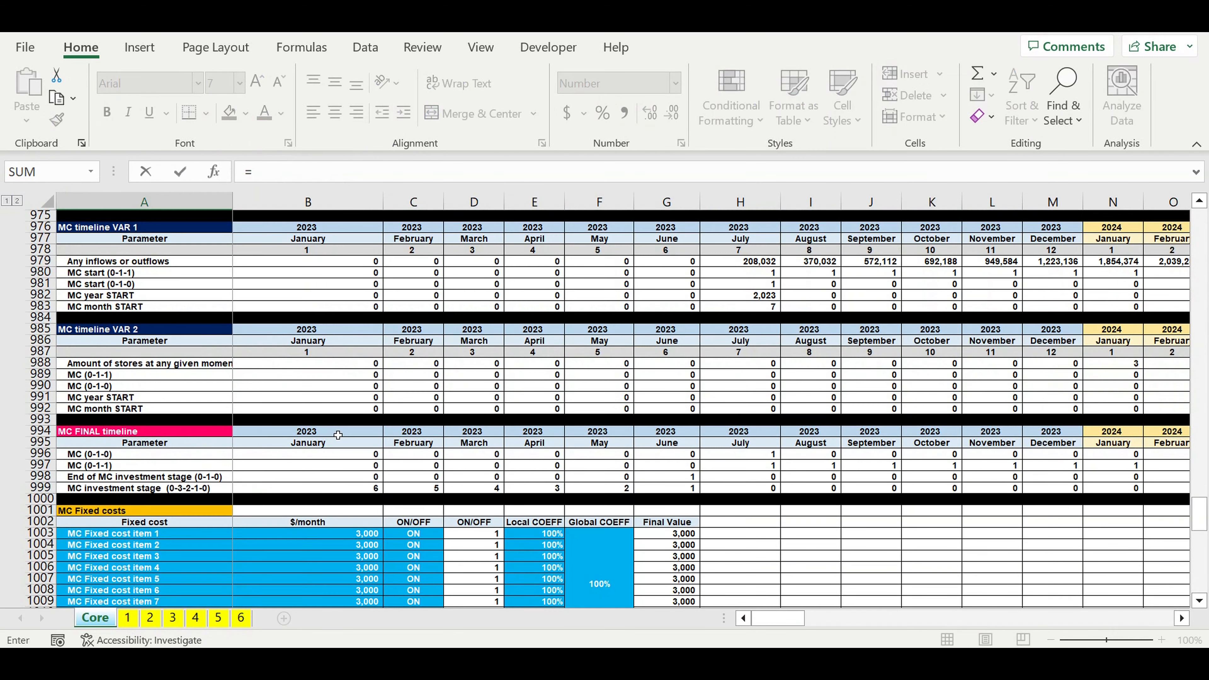
scroll(338, 435, "up", 20)
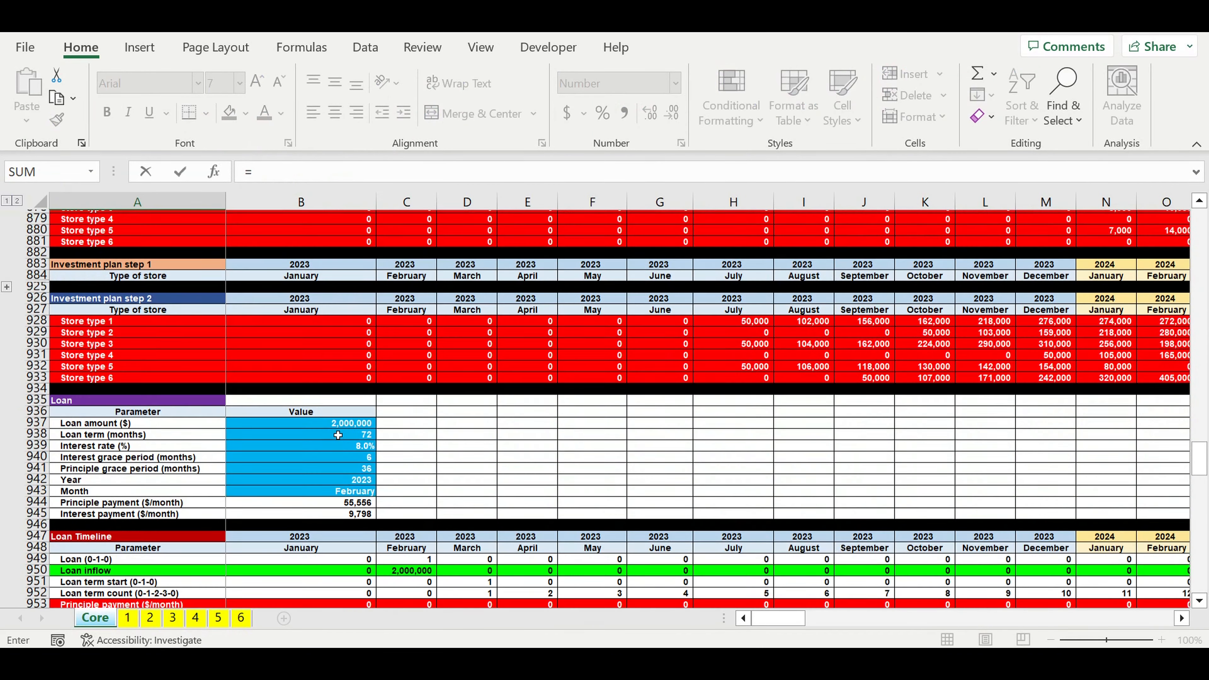
scroll(335, 432, "up", 8)
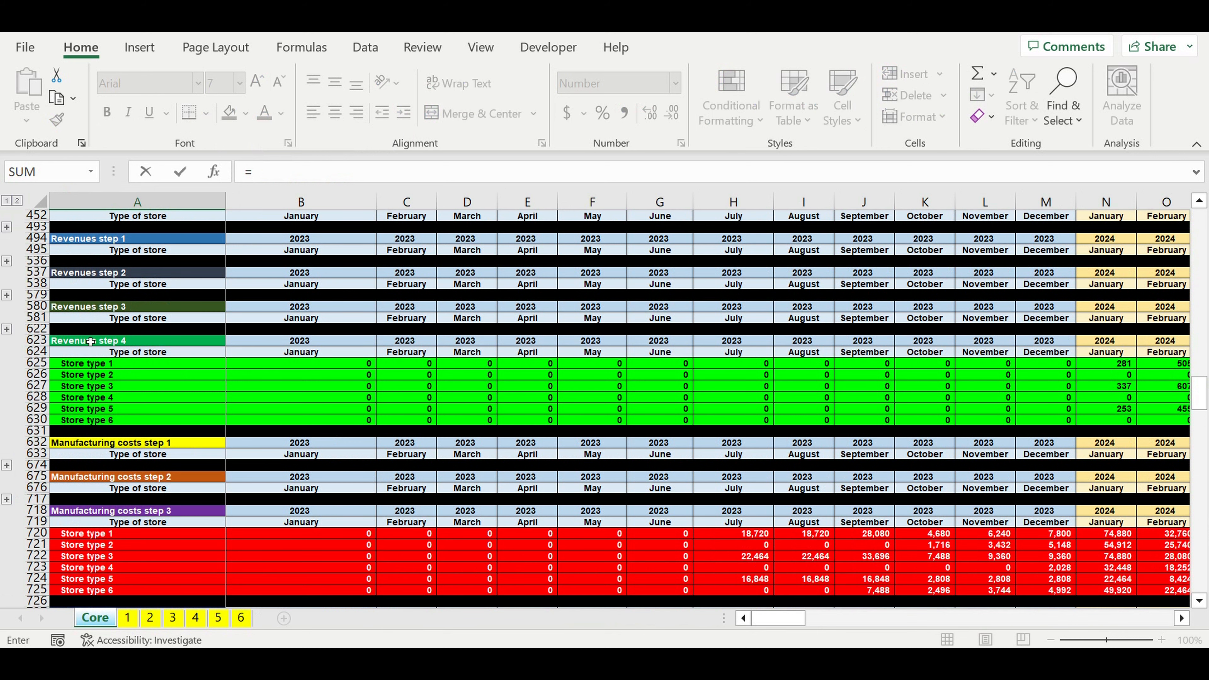
left_click(79, 368)
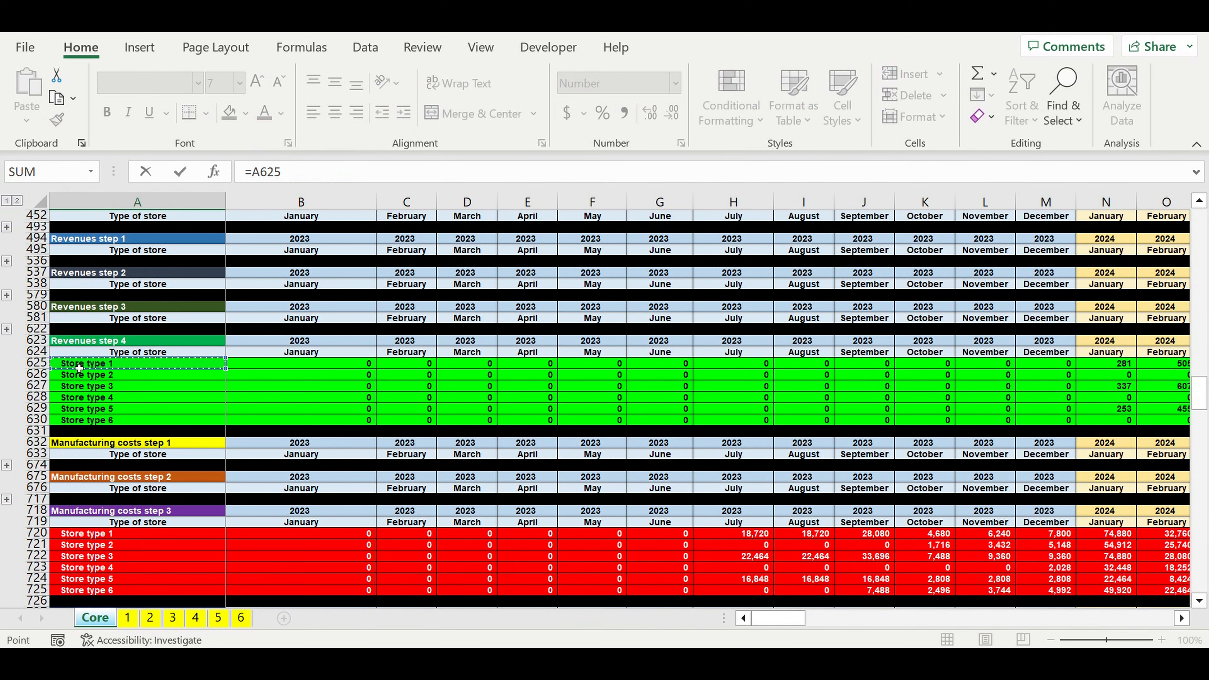
key("Return")
Step: Extend the A1070 link over A1070:B1075 for all six store types and indent the labels in column A
scroll(224, 411, "down", 4)
left_click(218, 457)
left_click_drag(235, 464, 357, 515)
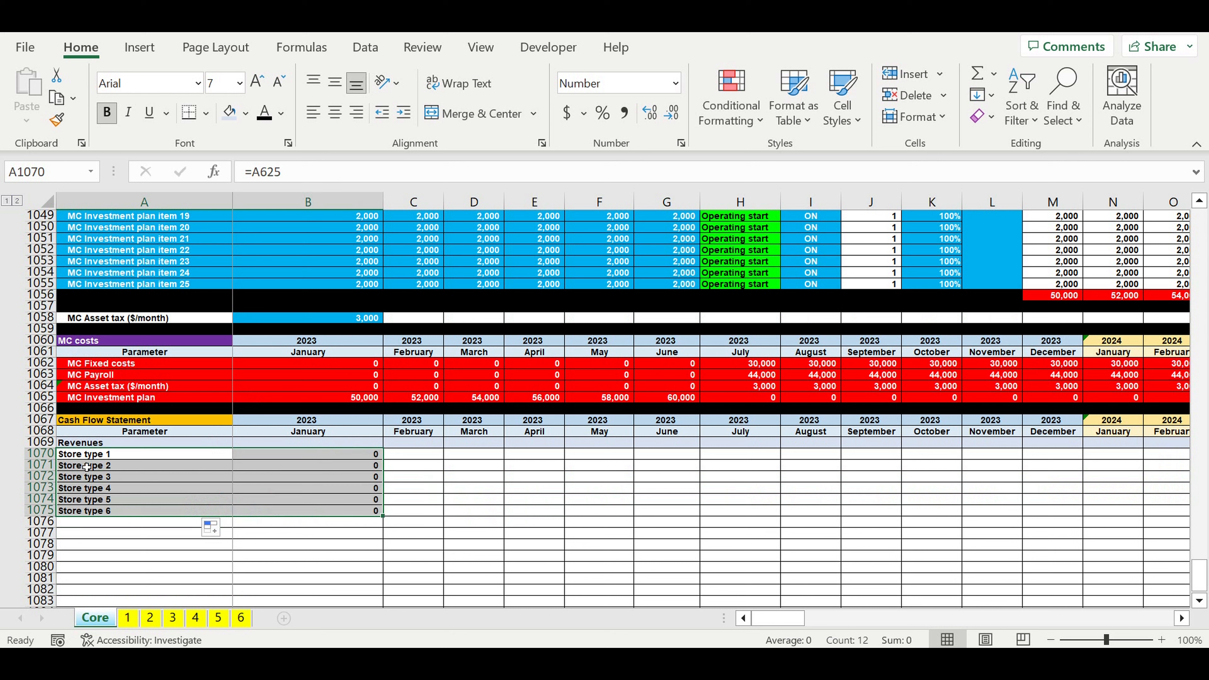
left_click_drag(88, 455, 90, 512)
left_click(403, 112)
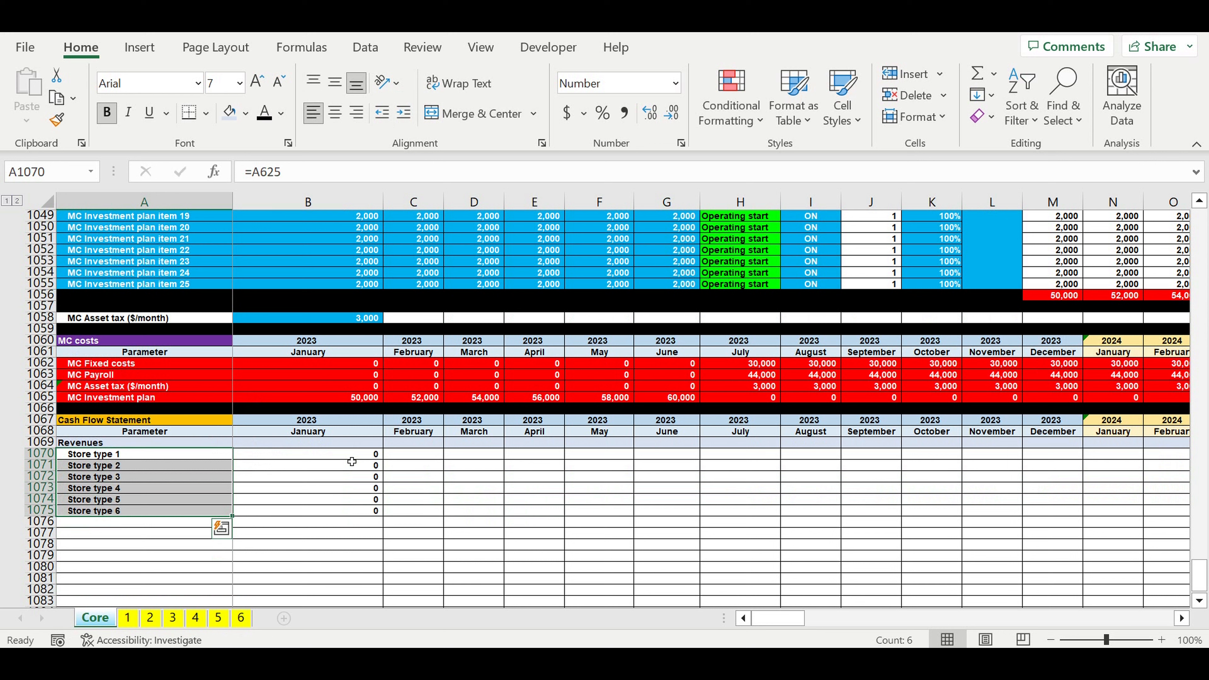
Step: Total the six store types' January revenues in B1069 with a SUM of B1070:B1075
left_click(352, 443)
left_click(978, 73)
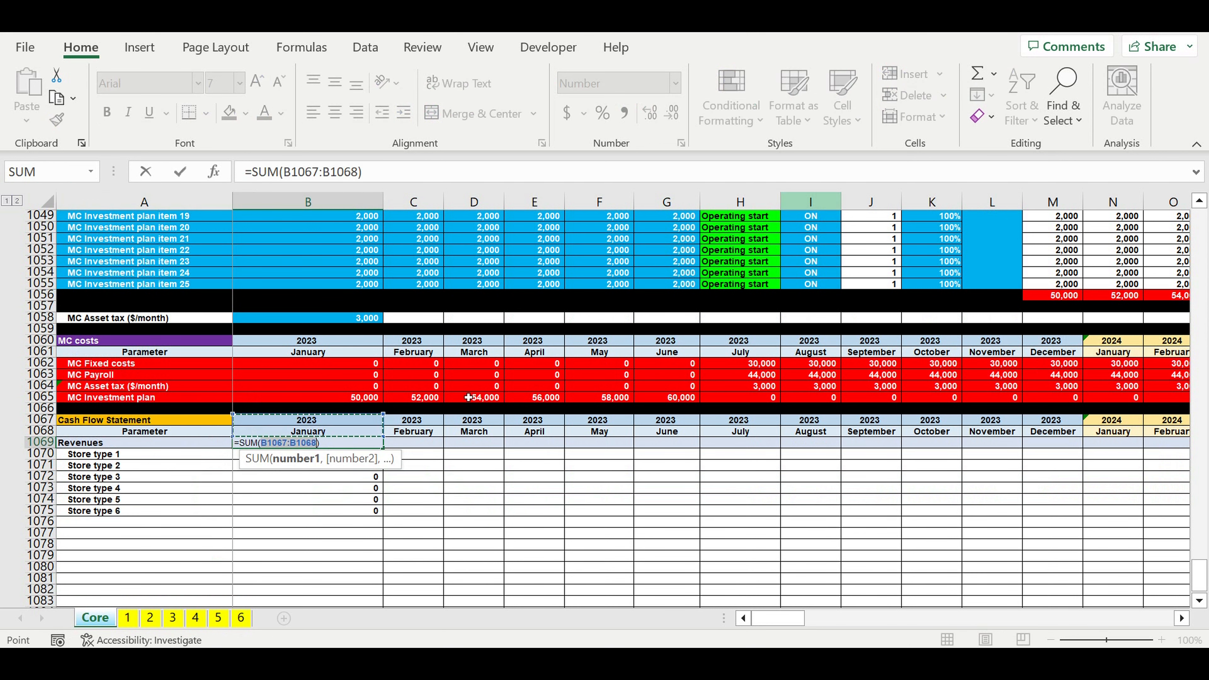
left_click_drag(321, 515, 328, 457)
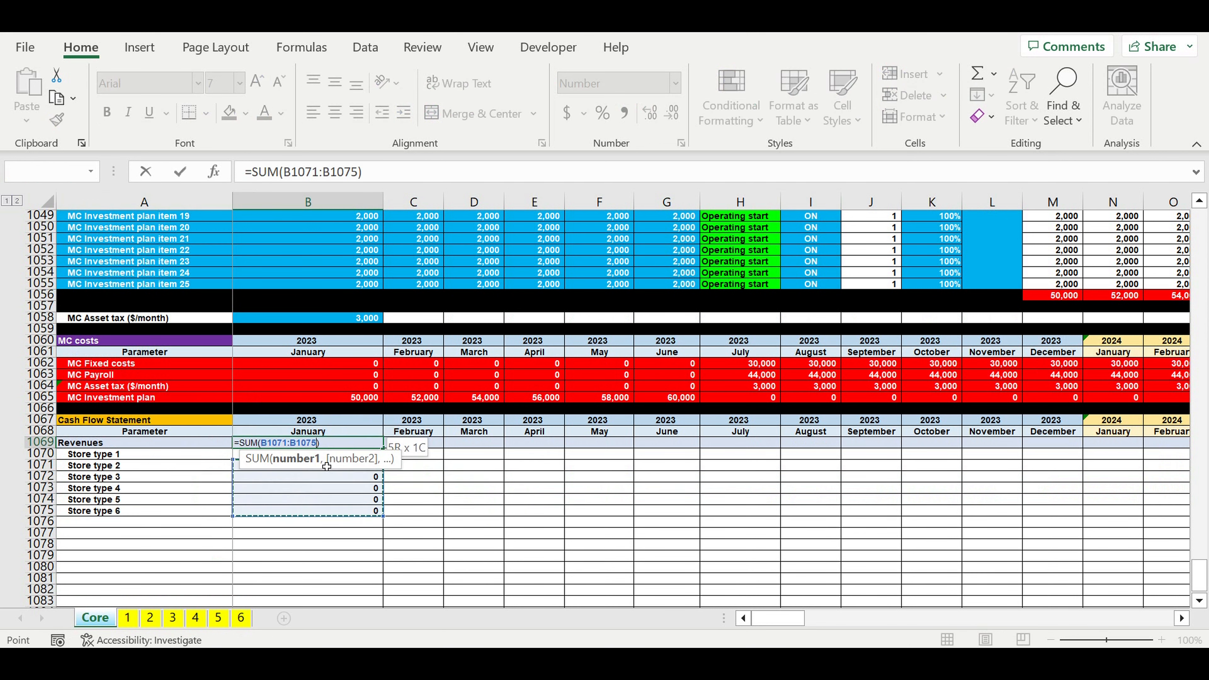
key("Return")
Step: Fill the January revenue formulas in B1069:B1075 across all months through December 2032 in column DQ
left_click_drag(361, 448, 1066, 449)
left_click(867, 533)
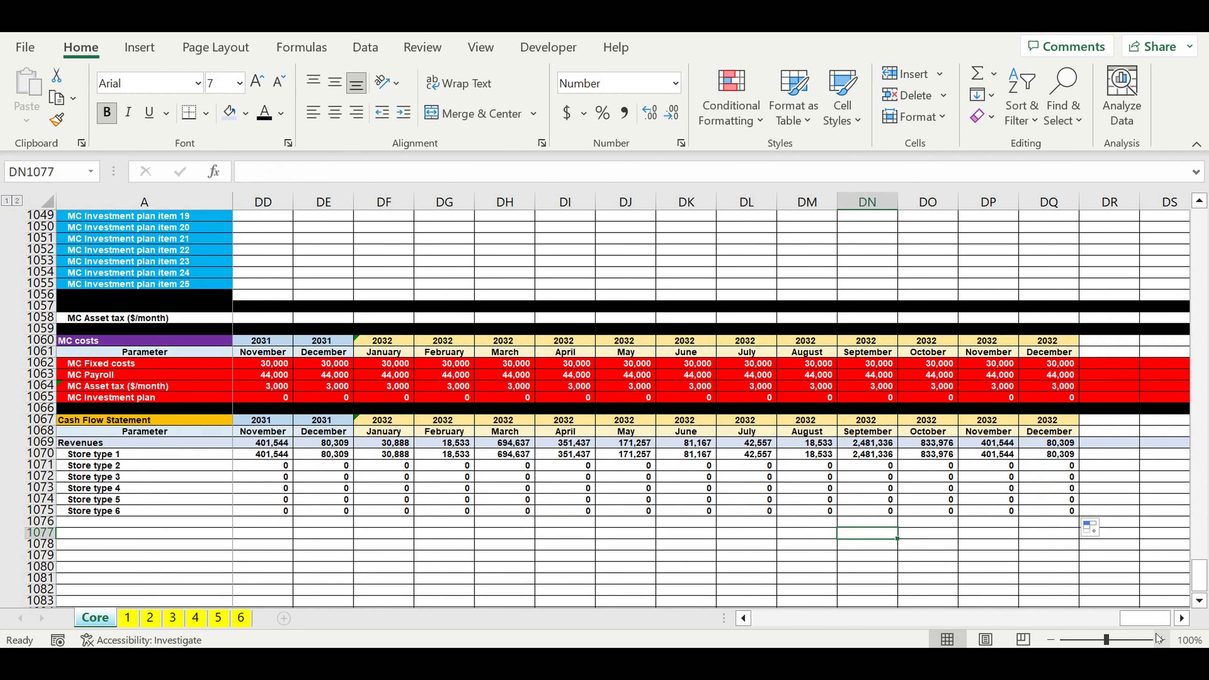
left_click_drag(1143, 620, 776, 620)
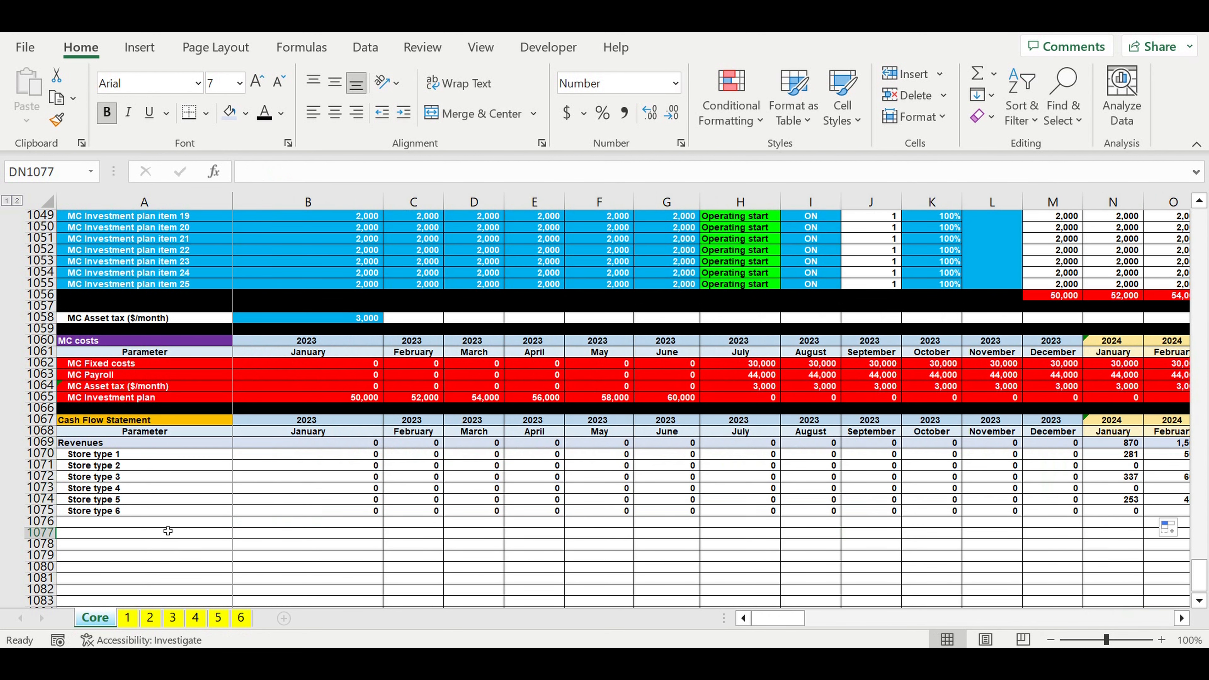
Step: Copy the Revenues total row 1069 into row 1076 and label it "Direct costs"
left_click(164, 523)
left_click(40, 443)
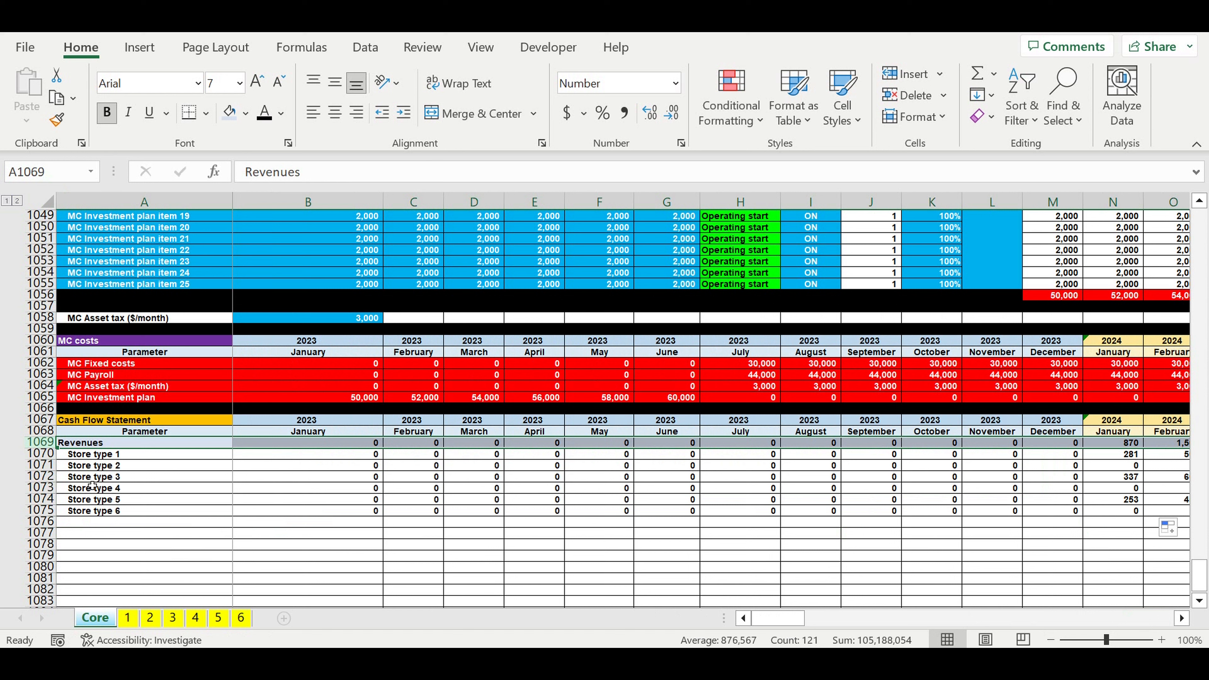
key("ctrl+c")
left_click(40, 522)
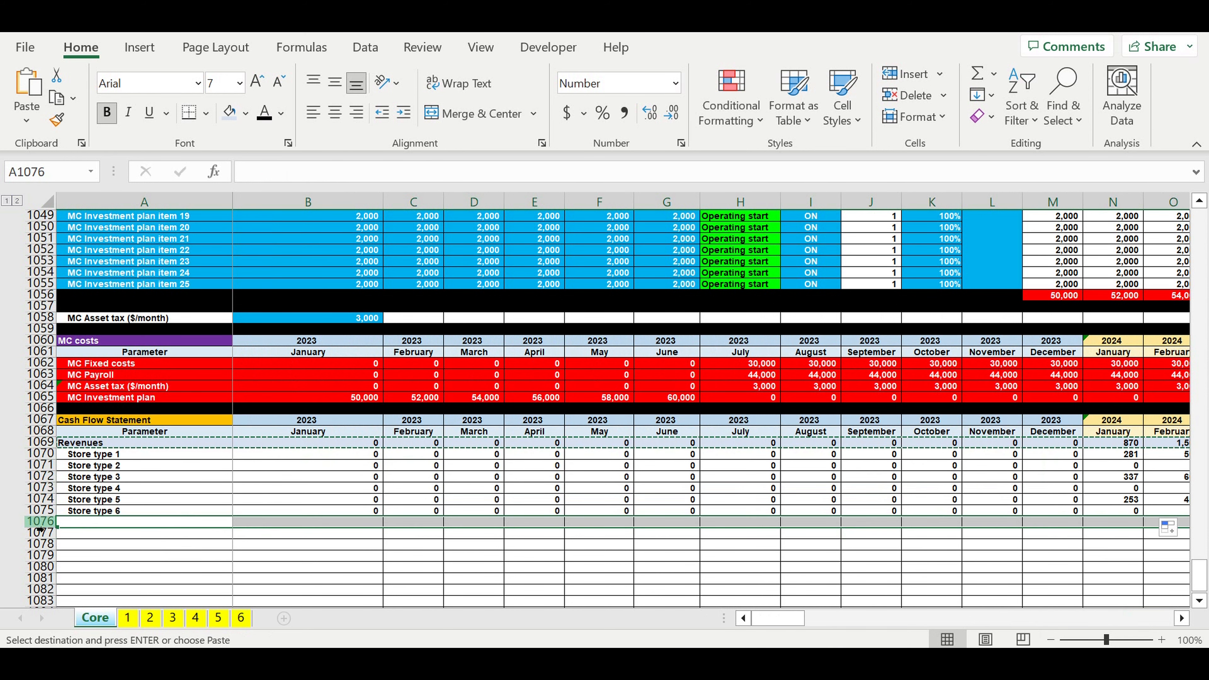
key("ctrl+v")
left_click(128, 525)
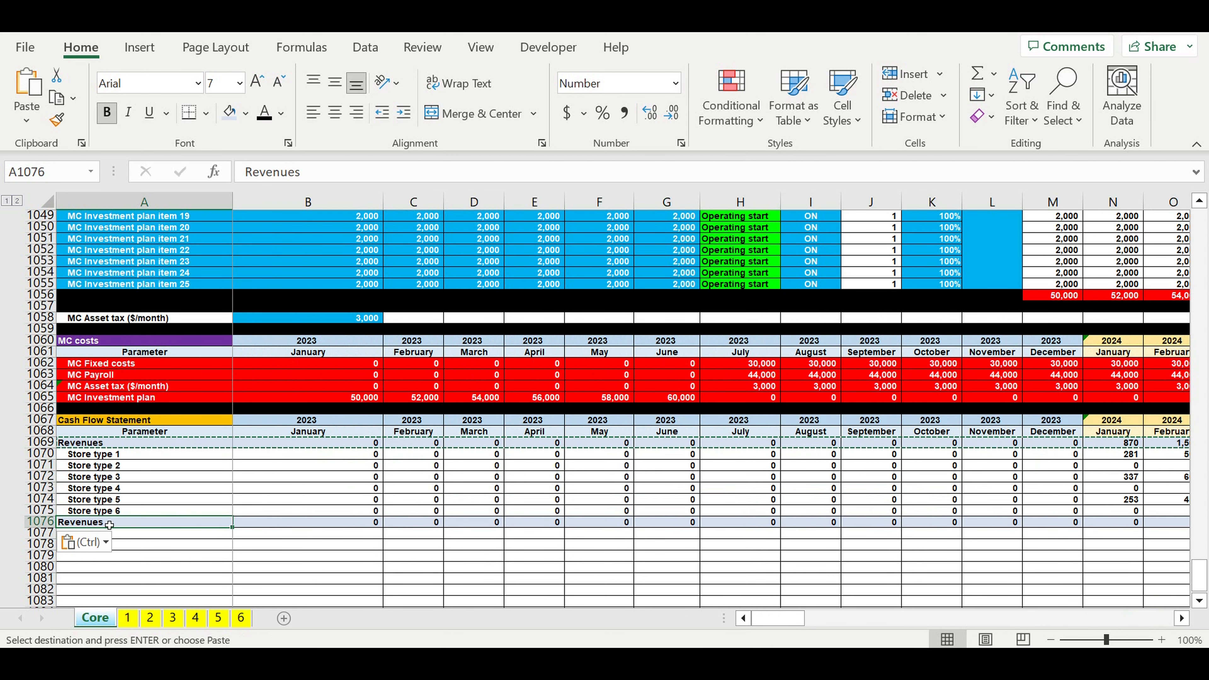
type("Direct")
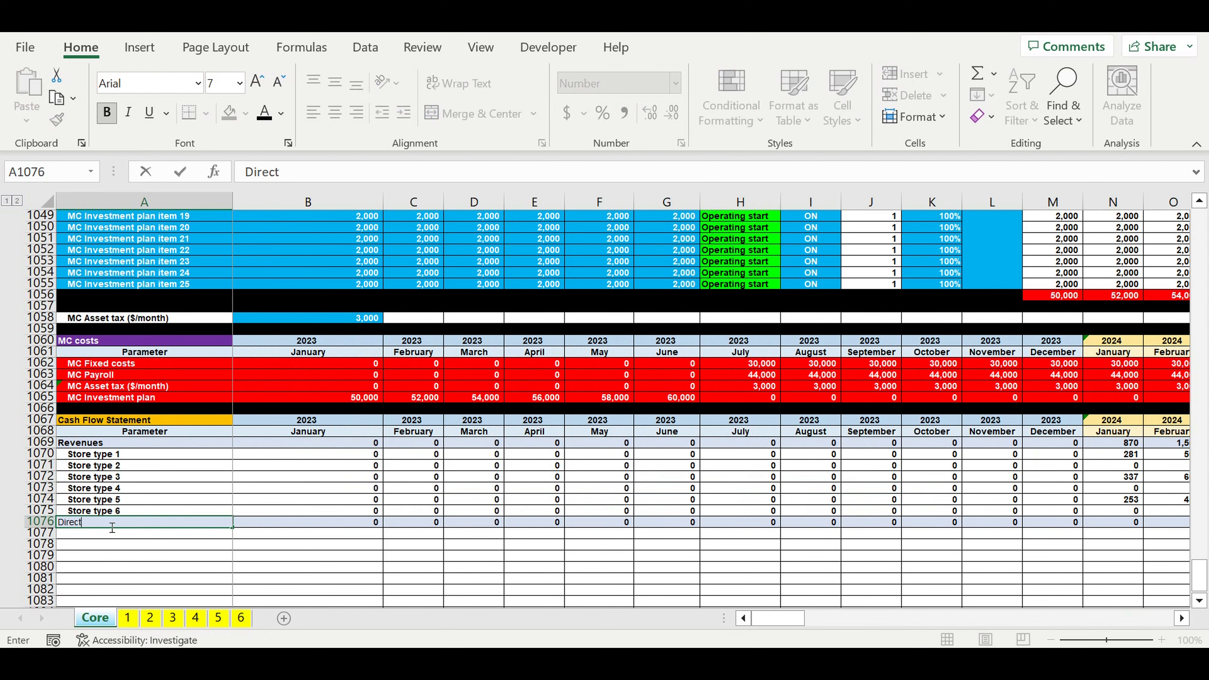
type(" costs")
key("Return")
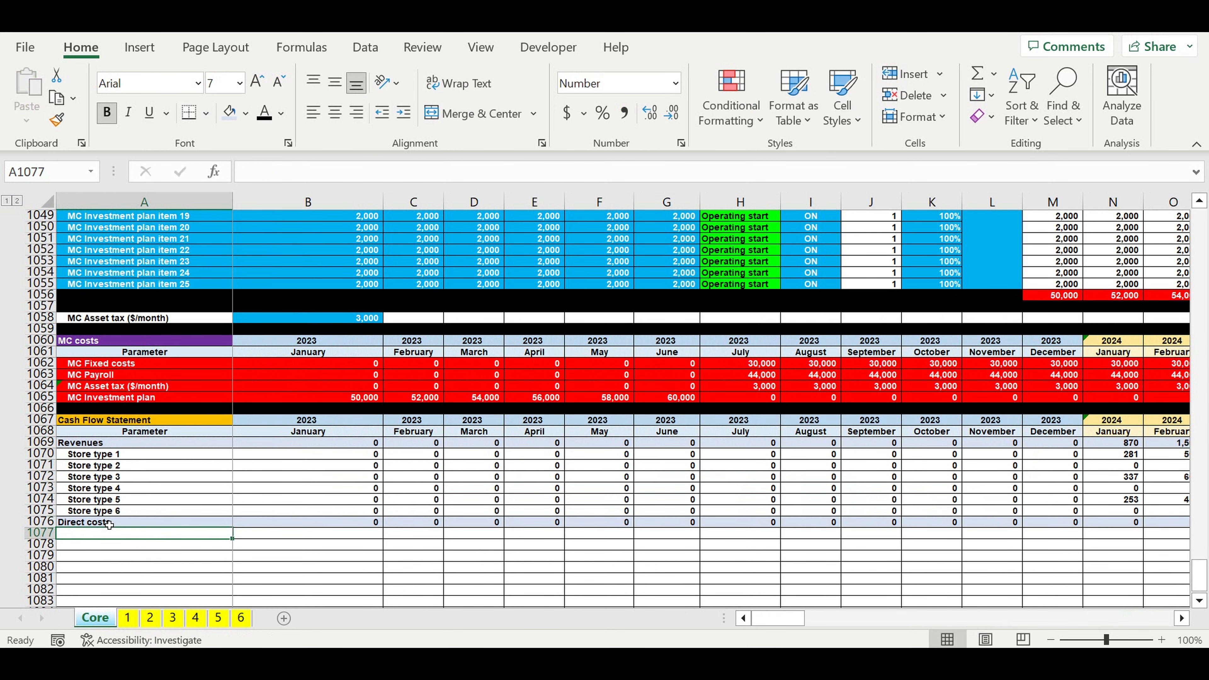
Step: Link A1077 to the Store type 1 label of the Manufacturing costs step 3 block with =A720
type("=")
scroll(248, 493, "up", 20)
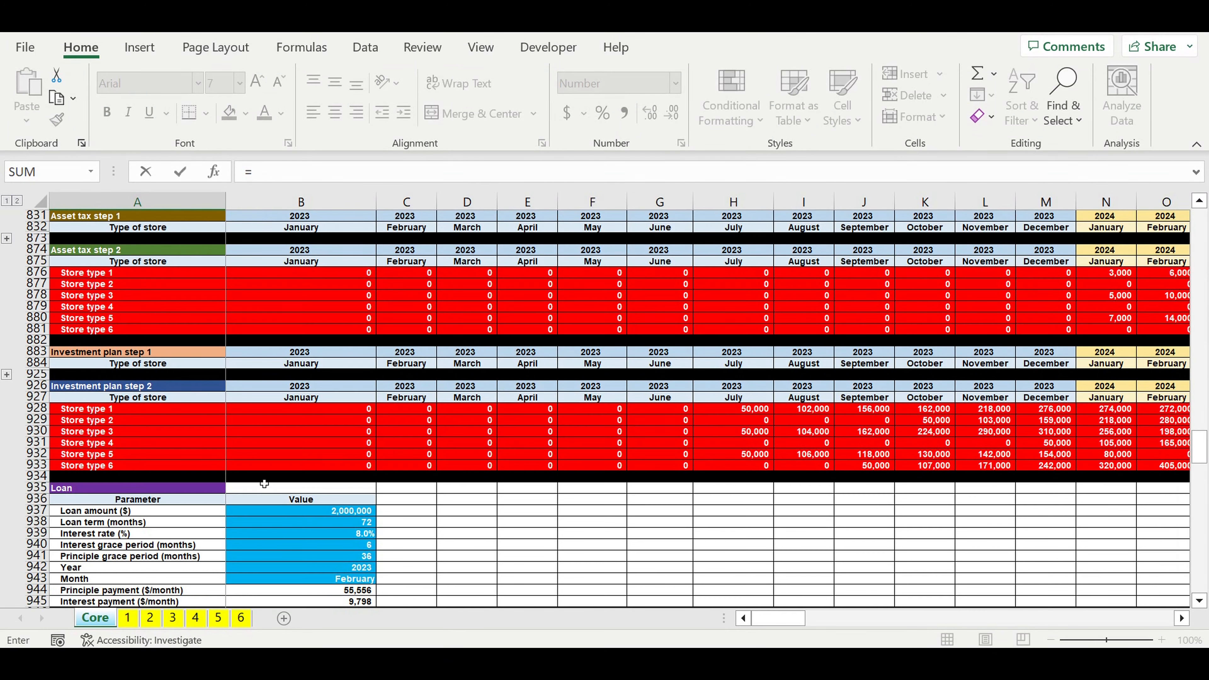
scroll(219, 452, "up", 20)
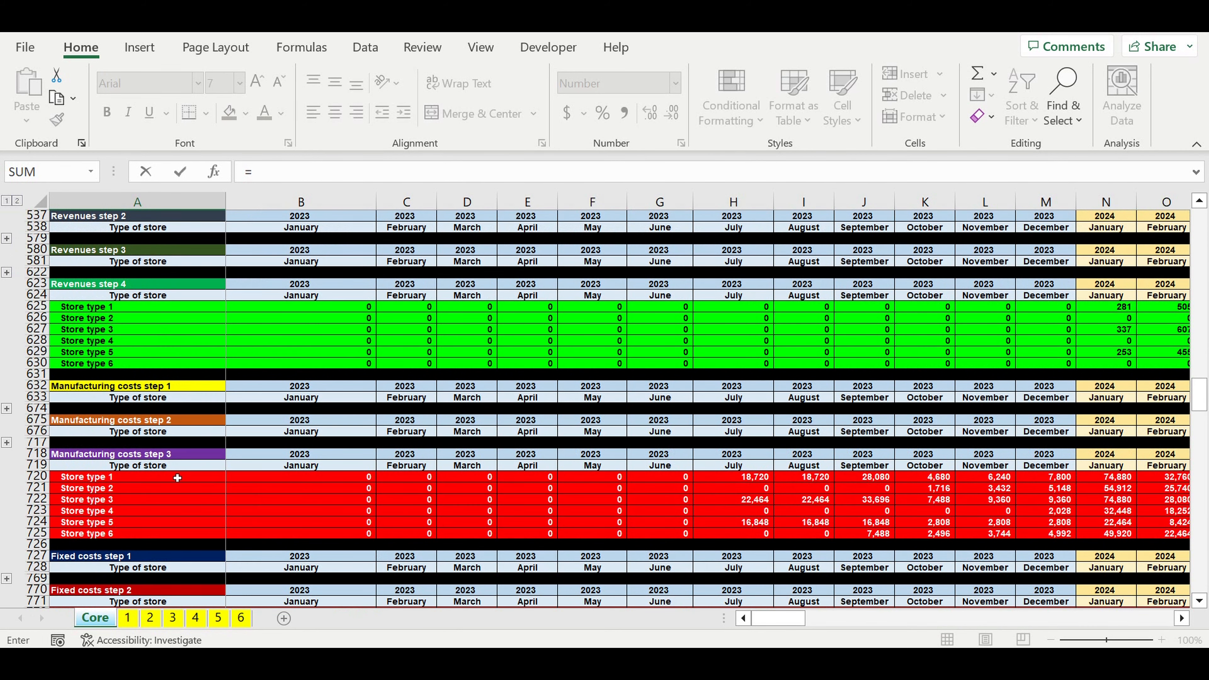
scroll(177, 478, "down", 2)
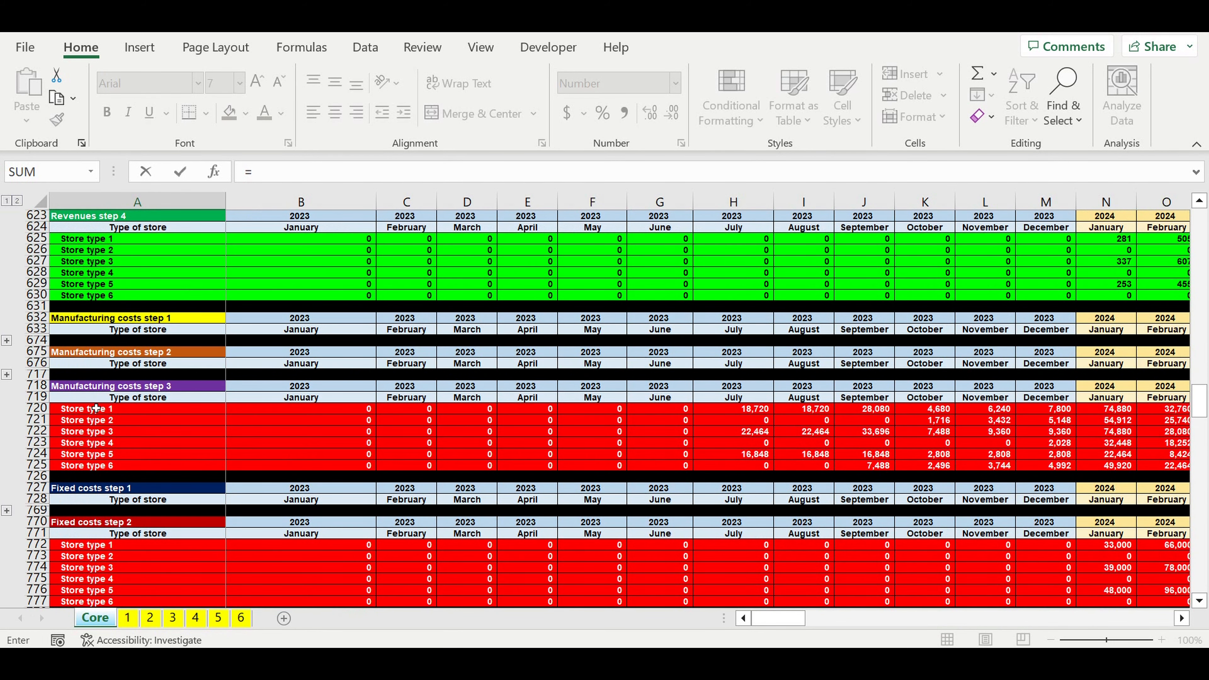
left_click(86, 411)
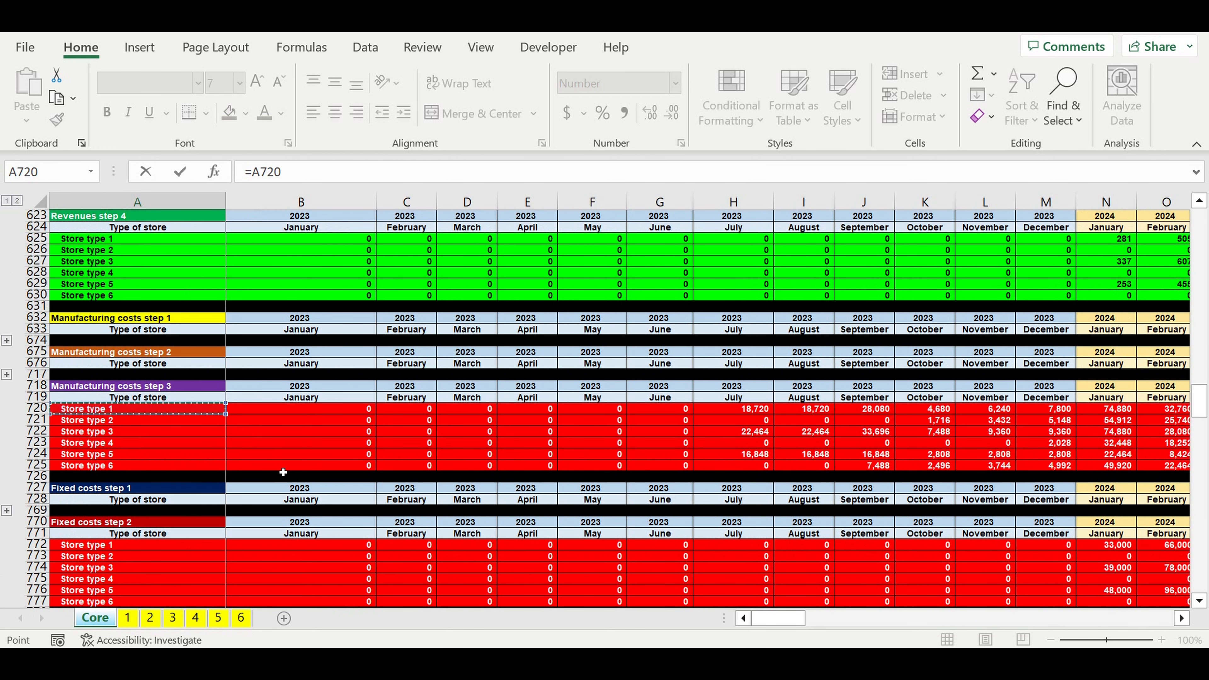
scroll(283, 472, "down", 4)
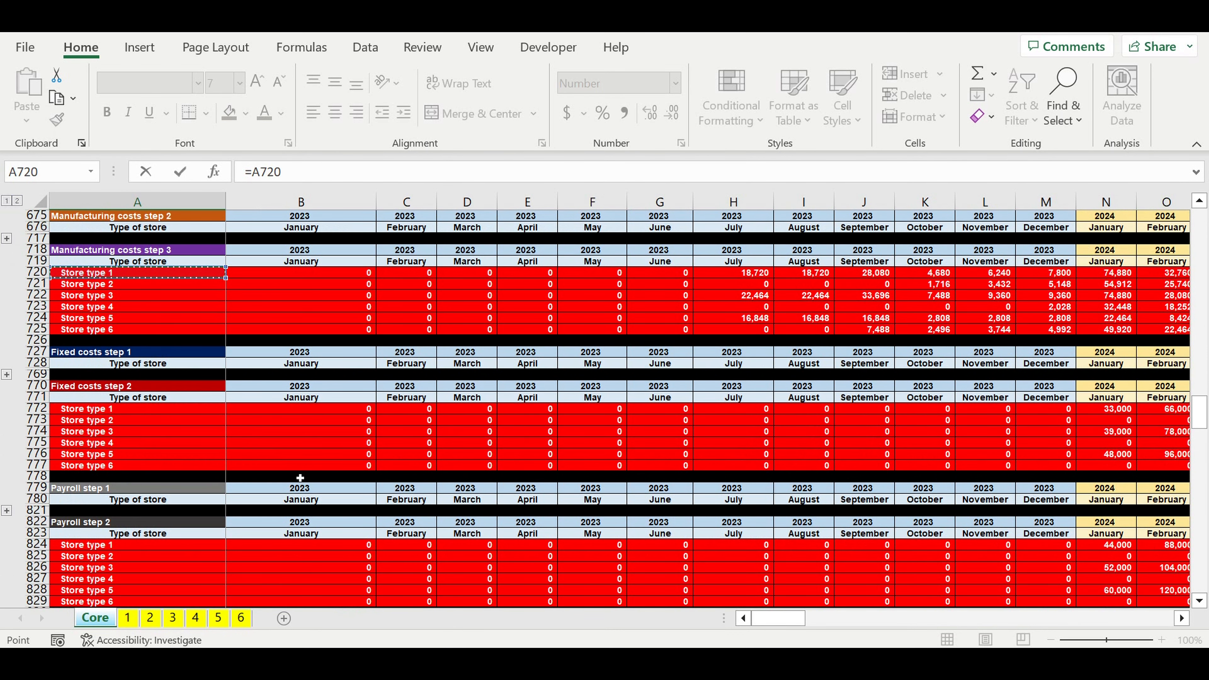
key("Return")
Step: Extend the A1077 link over A1077:B1082 for all six store types and indent the labels in column A
scroll(299, 482, "down", 3)
left_click(133, 456)
left_click_drag(234, 460, 230, 509)
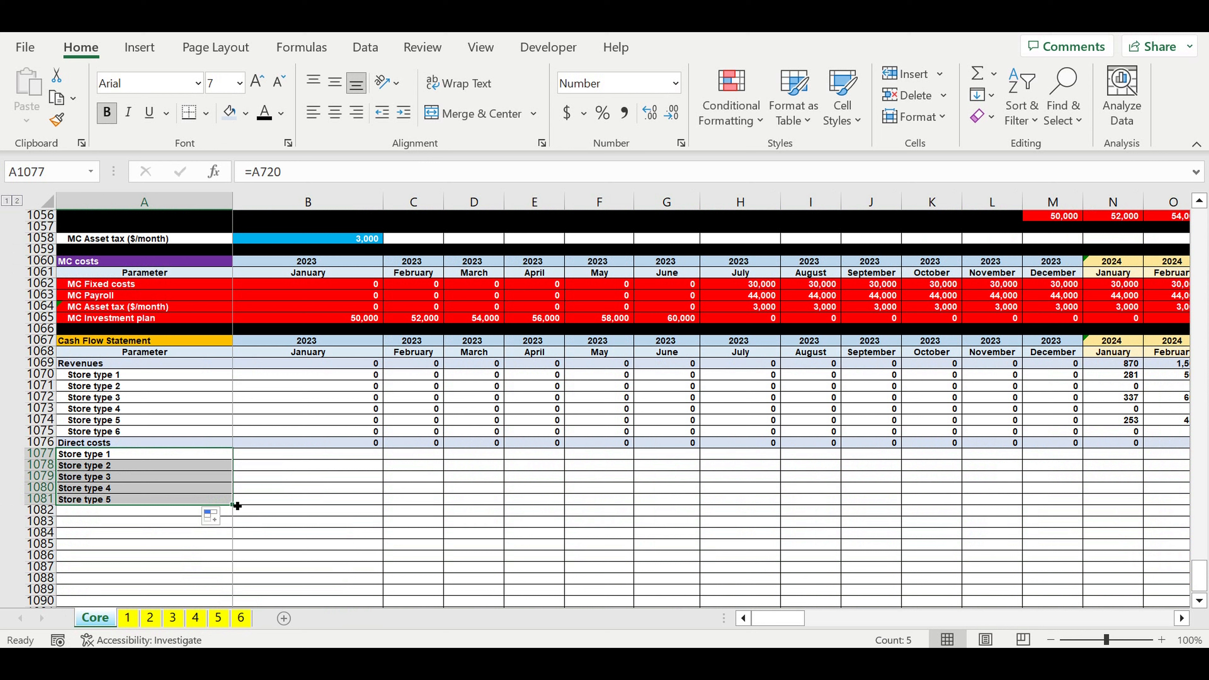
left_click_drag(234, 505, 332, 515)
left_click_drag(113, 454, 113, 511)
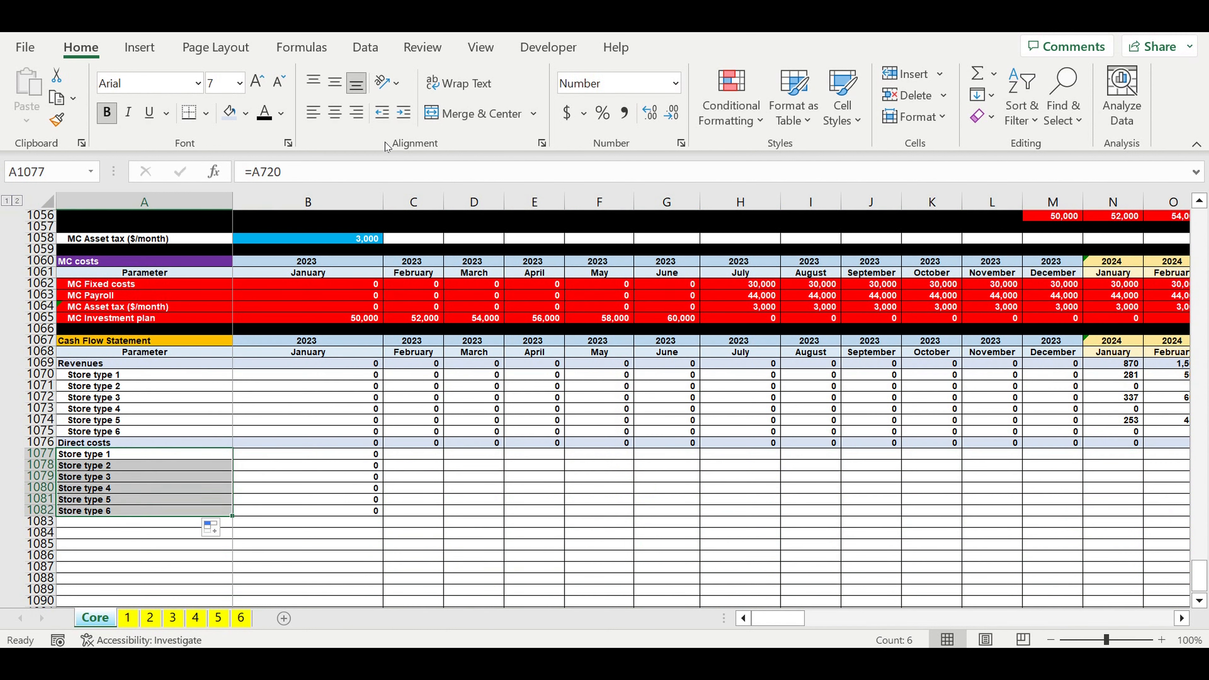
left_click(404, 113)
Step: Fill the January direct cost formulas in B1076:B1082 across all months through December 2032 in column DQ
mouse_move(359, 443)
left_mouse_down()
mouse_move(376, 510)
mouse_move(1162, 516)
mouse_move(1028, 517)
mouse_move(1162, 517)
mouse_move(1079, 517)
mouse_move(1162, 516)
mouse_move(1079, 517)
mouse_move(1162, 517)
mouse_move(1080, 517)
mouse_move(1162, 517)
mouse_move(1113, 523)
mouse_move(1052, 497)
left_mouse_up()
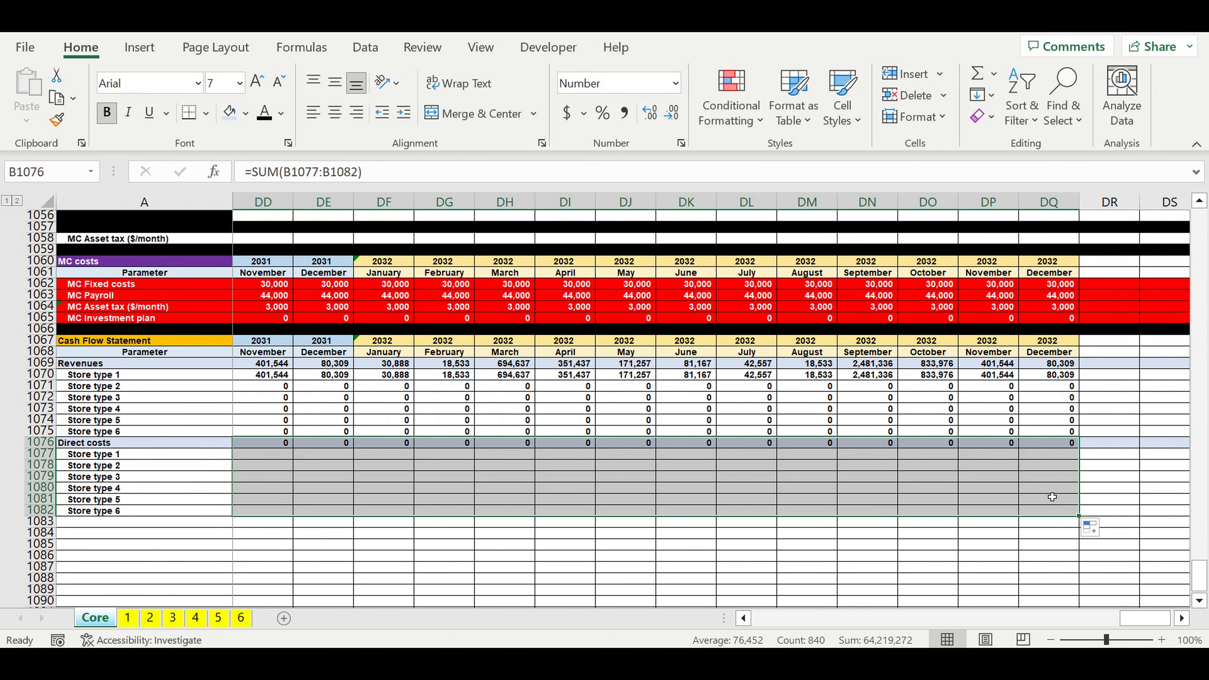
left_click(929, 567)
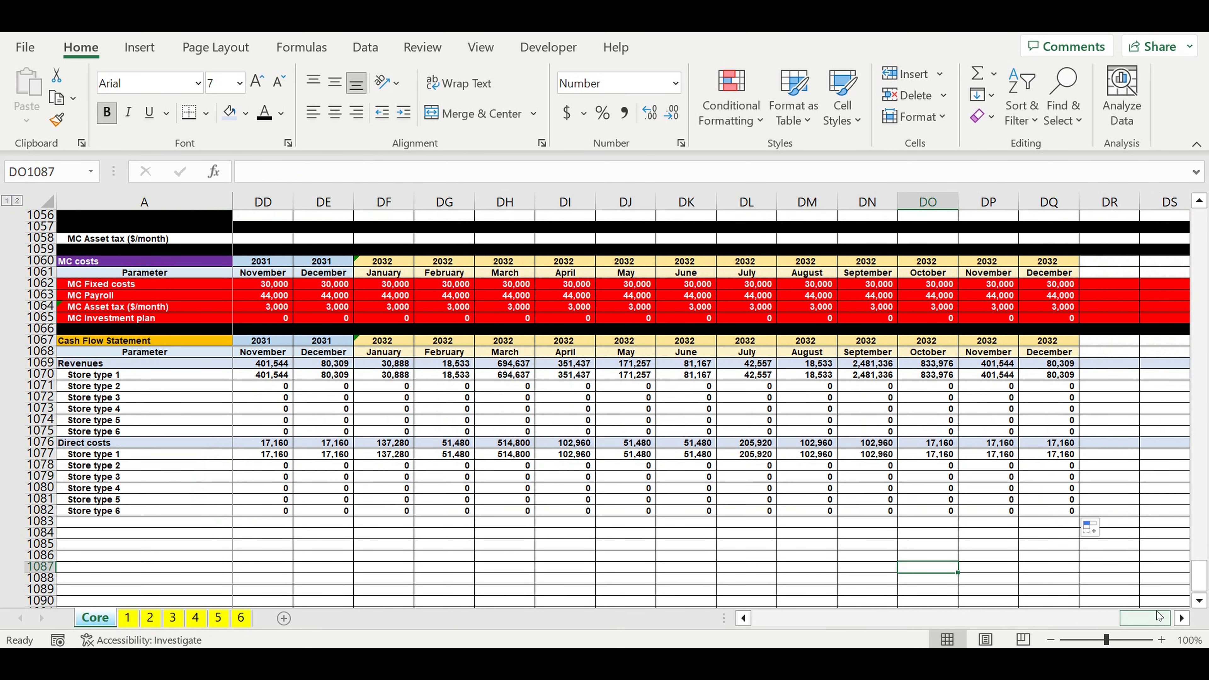
left_click_drag(1158, 618, 580, 629)
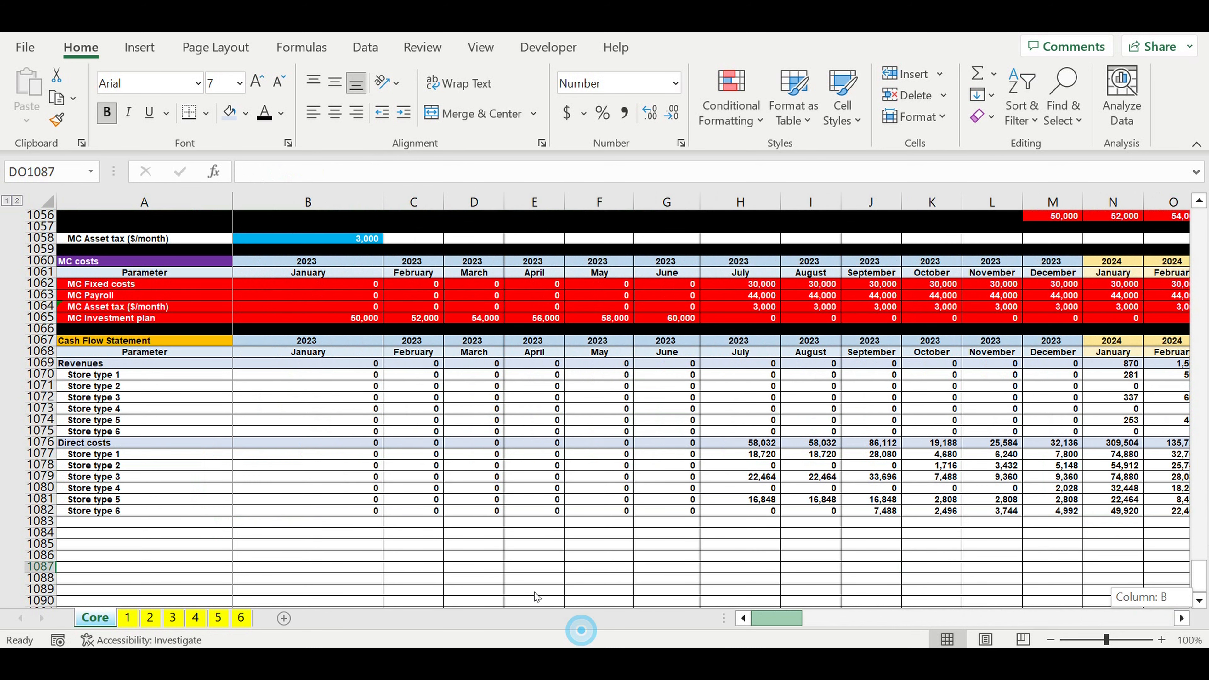
left_click(339, 593)
Step: Copy the Direct costs total row 1076 into row 1083 and label it "Payroll"
left_click(48, 443)
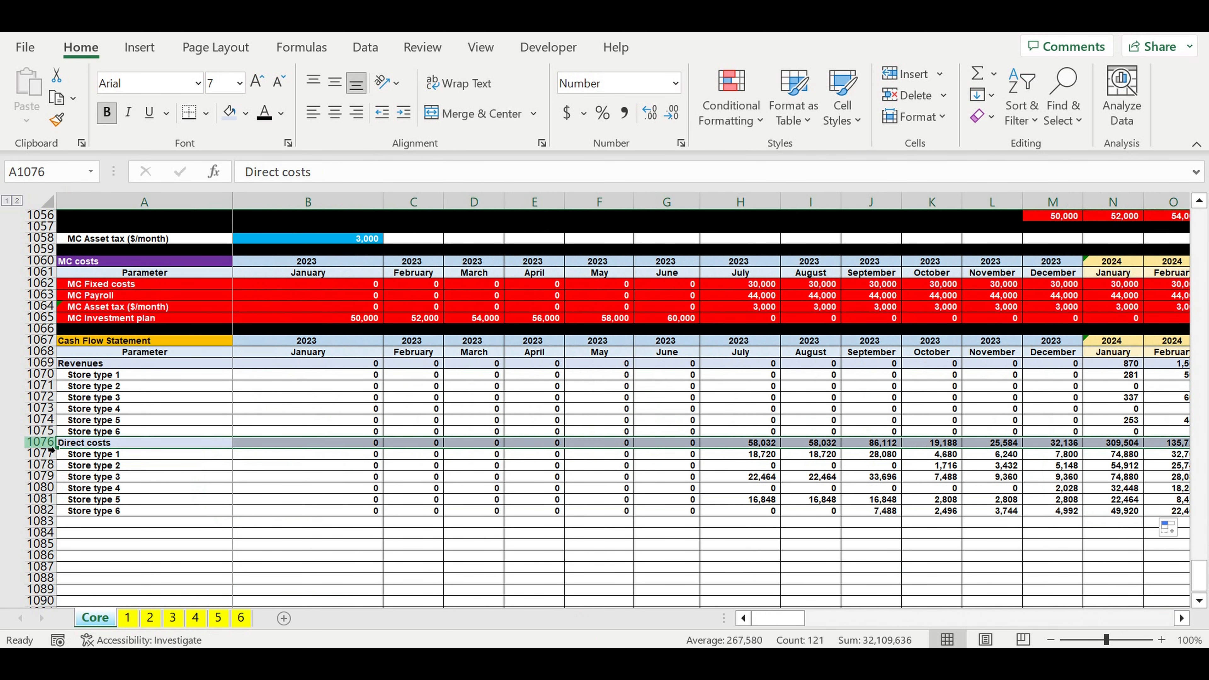
key("ctrl+c")
left_click(73, 524)
key("ctrl+v")
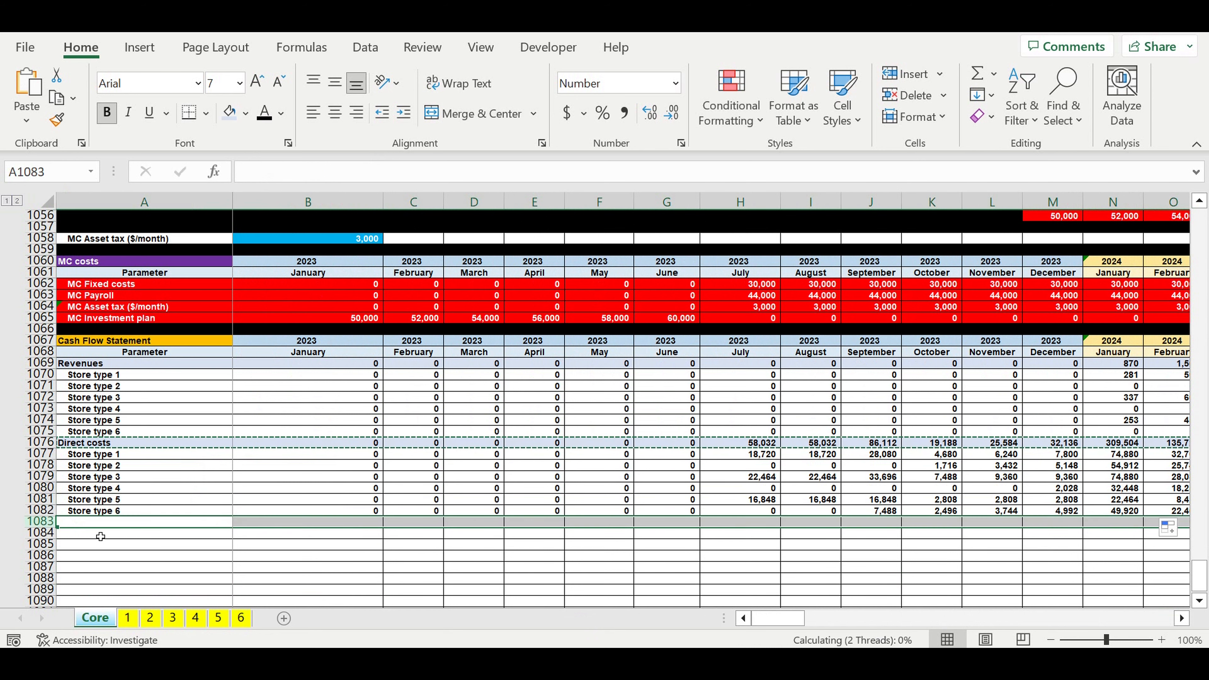
key("Down")
key("Down")
key("Down")
left_click(86, 523)
type("Payroll")
key("Return")
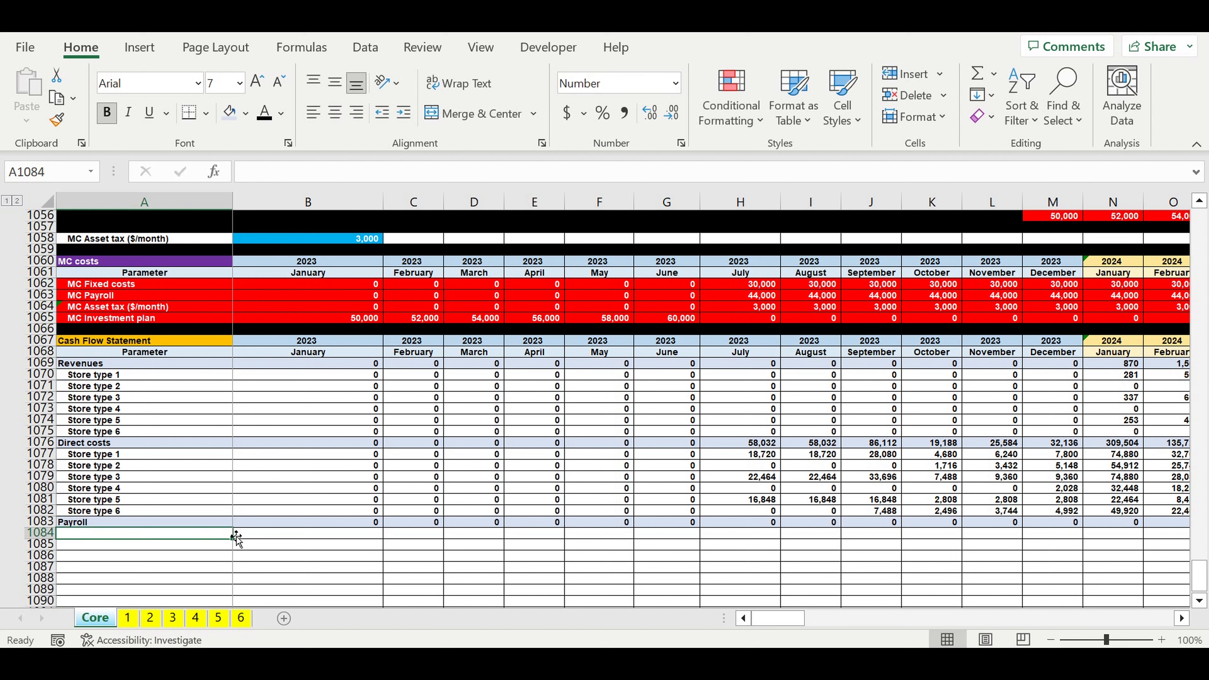
Step: Link A1084 to the Store type 1 label of the Payroll step 2 block with =A824
type("=")
scroll(248, 524, "up", 20)
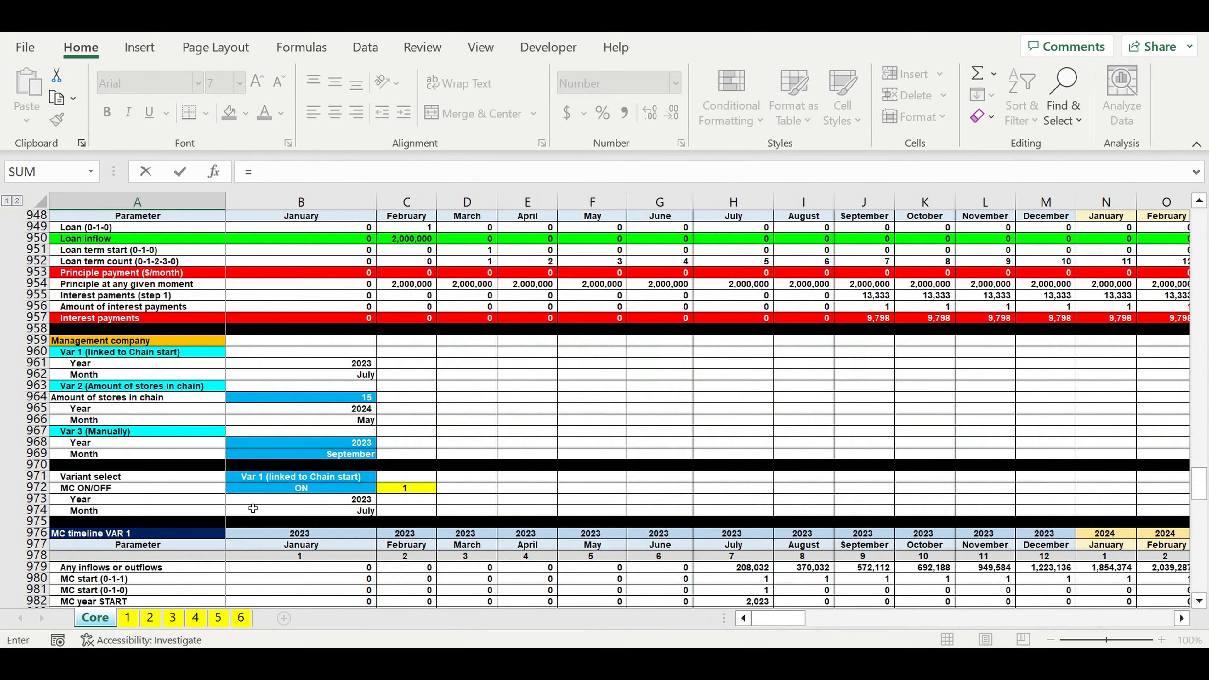
scroll(253, 509, "up", 11)
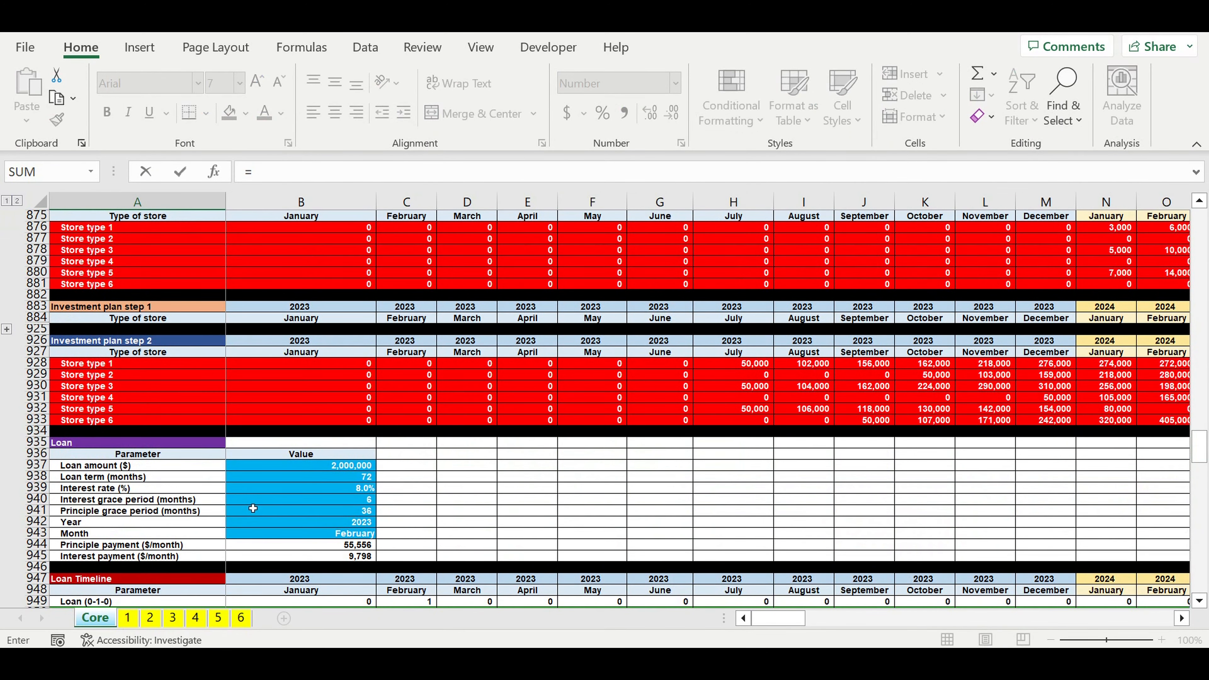
scroll(253, 509, "up", 6)
scroll(253, 509, "up", 5)
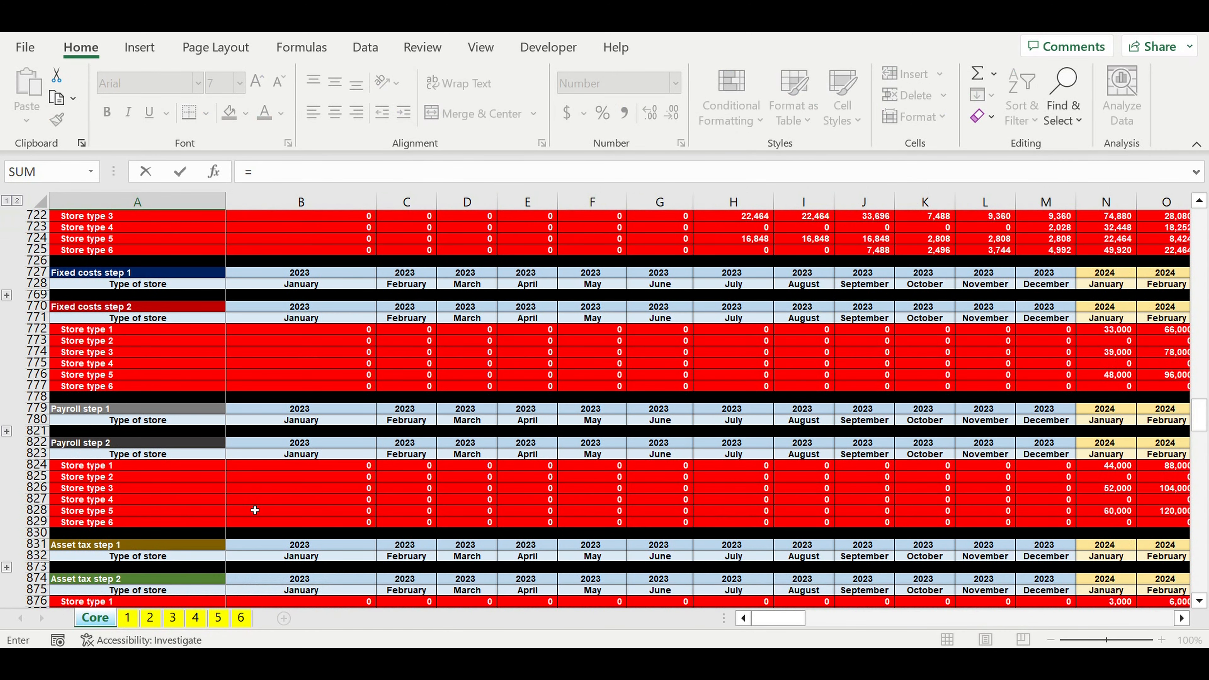
scroll(255, 510, "up", 3)
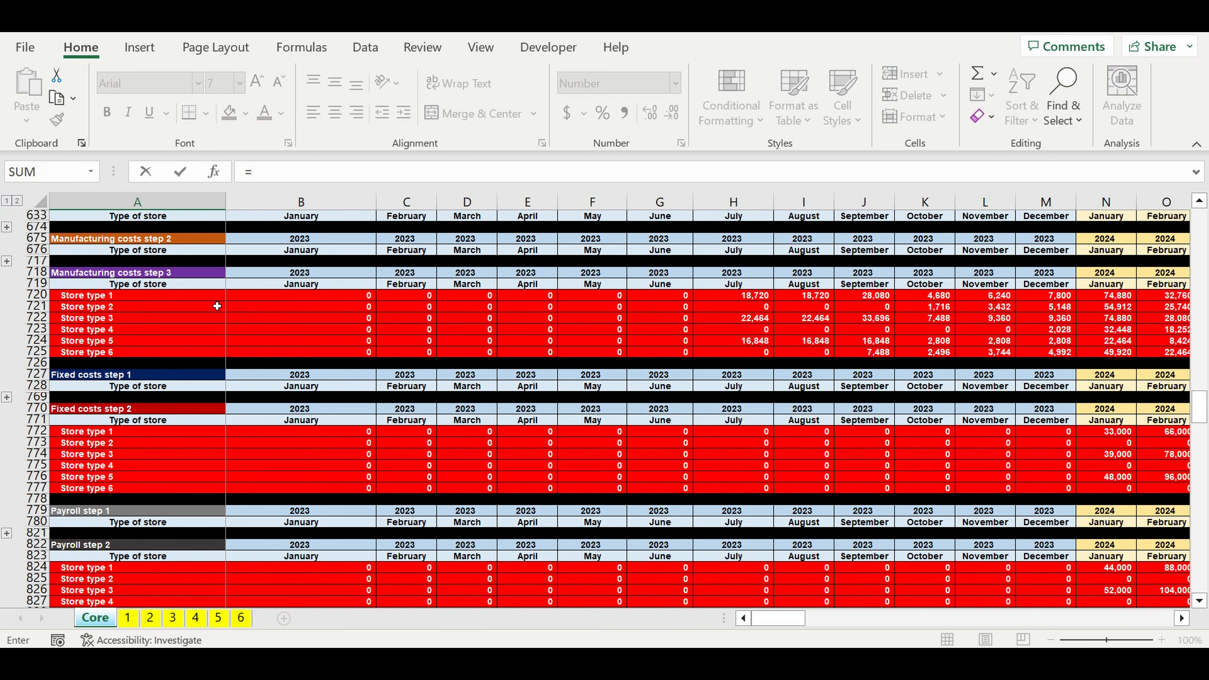
scroll(217, 306, "down", 3)
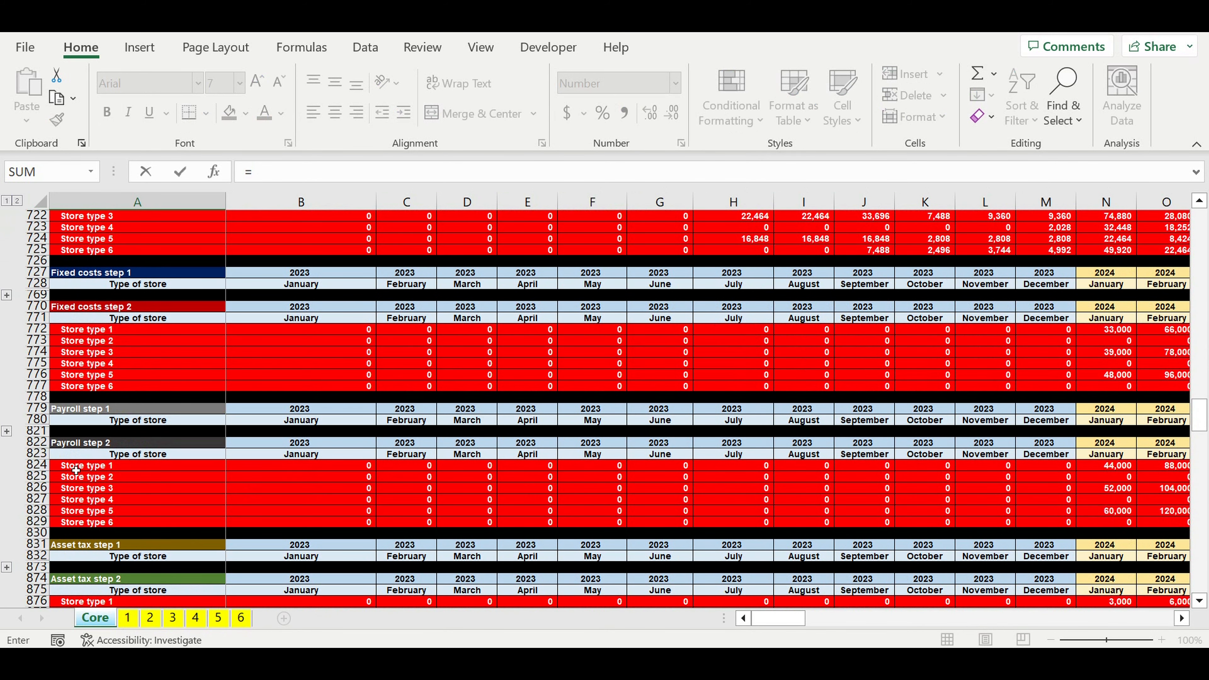
key("Escape")
Step: Extend the A1084 link down to A1089 for all six store types
scroll(145, 425, "down", 6)
left_click(145, 425)
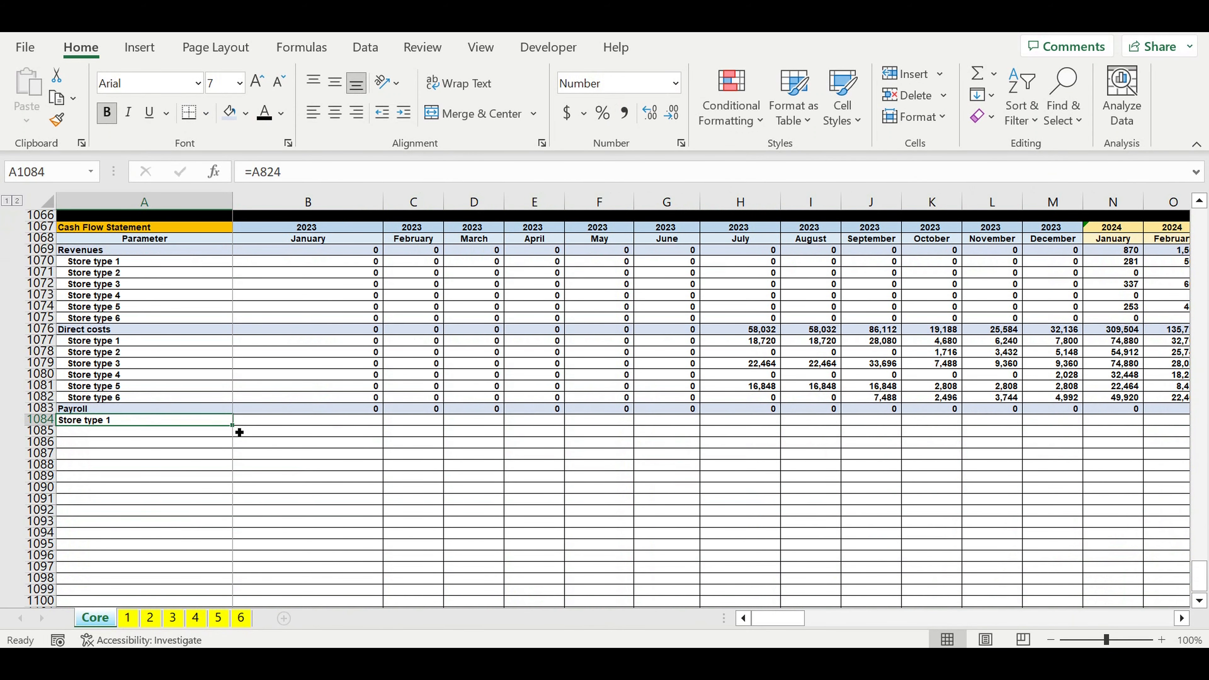
left_click_drag(239, 432, 232, 477)
Step: Link A1090 to the MC Payroll label of the MC costs block with =A1063
left_click(138, 493)
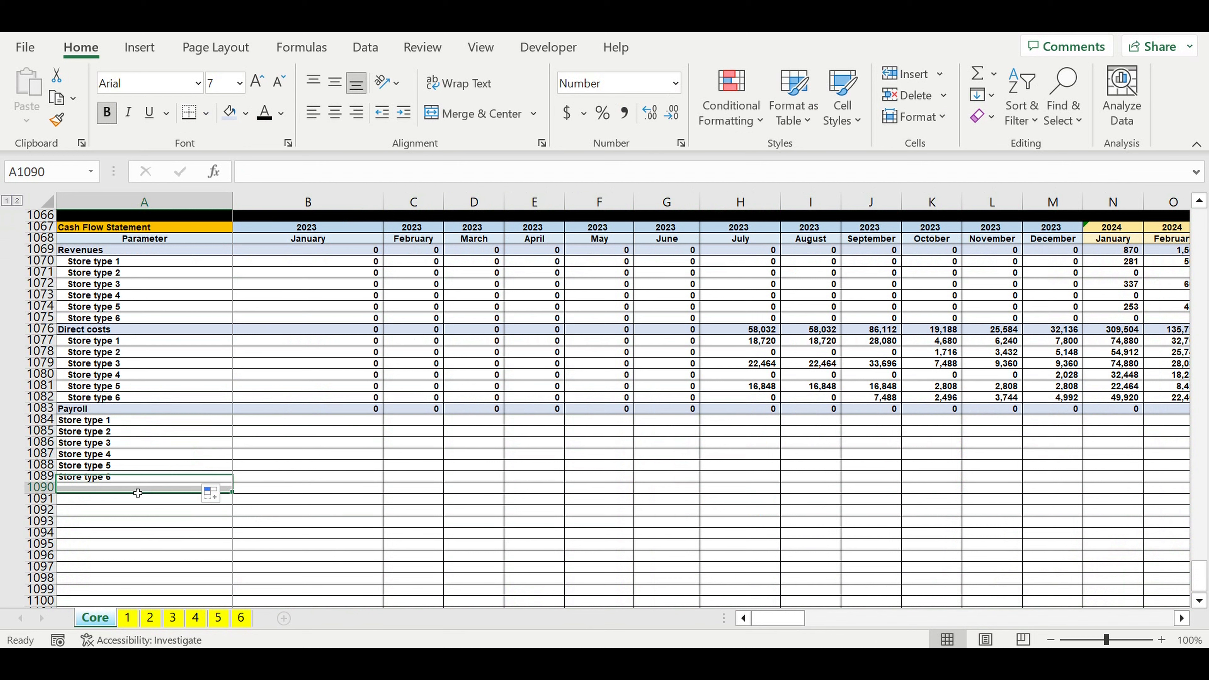
type("=")
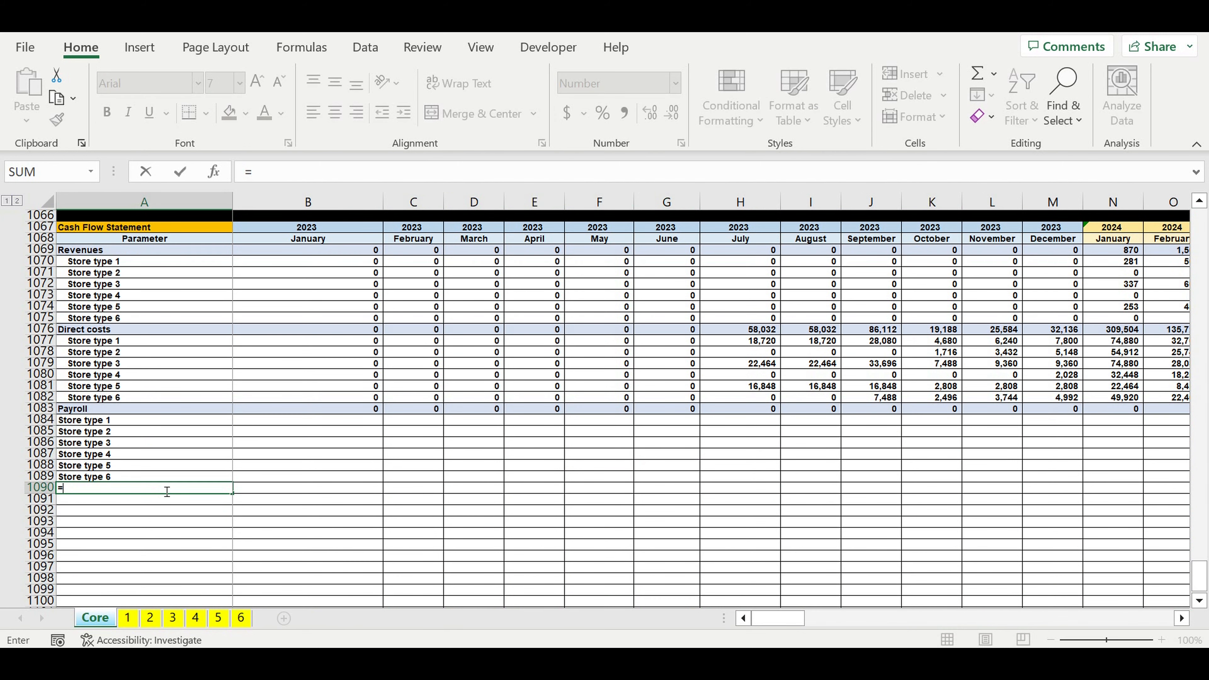
scroll(181, 490, "up", 3)
scroll(186, 489, "up", 5)
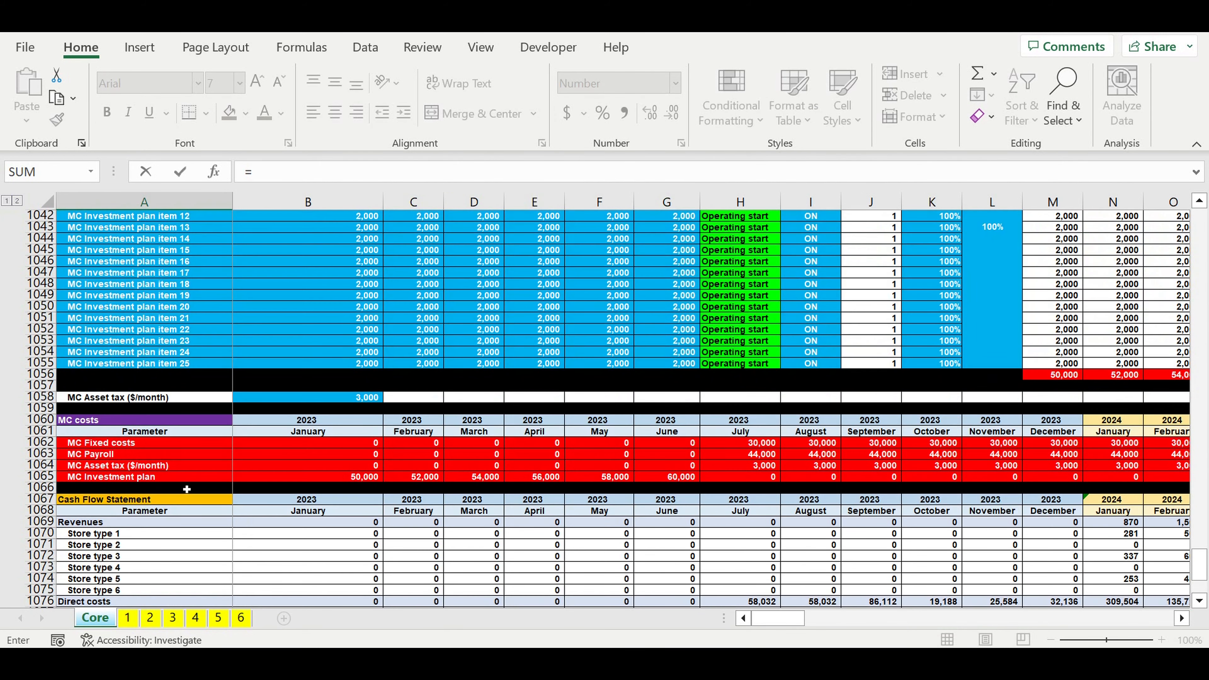
left_click(92, 457)
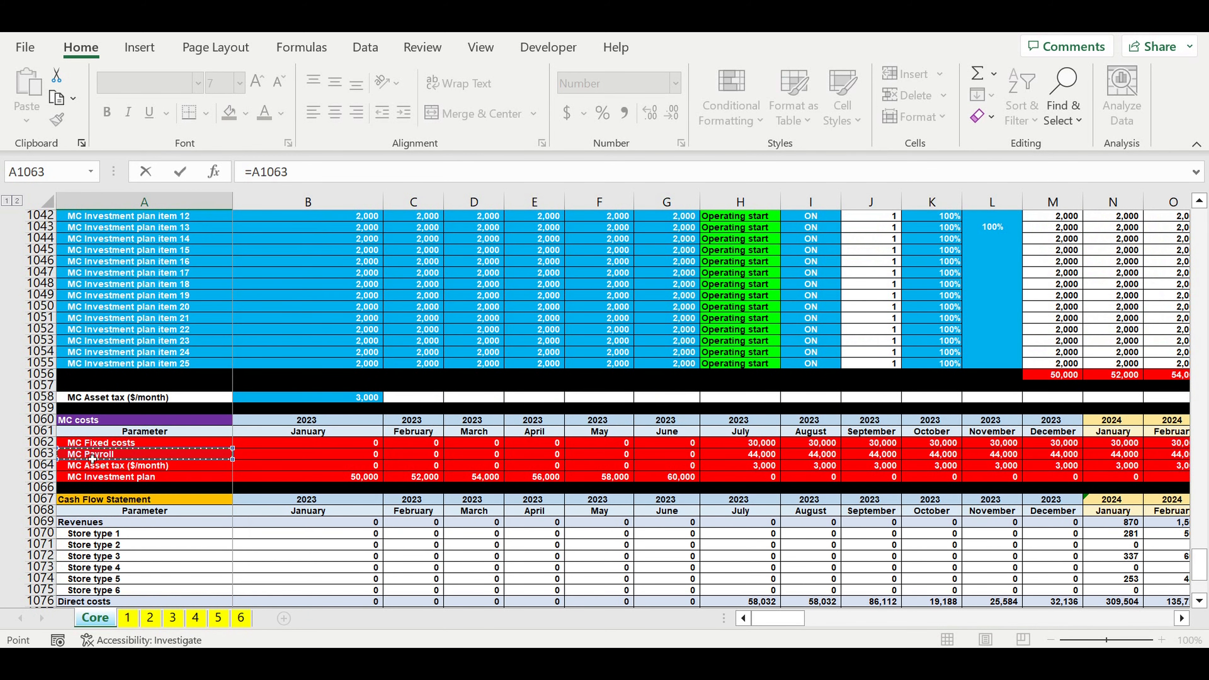
key("Return")
Step: Extend the payroll links in A1084:A1090 across to the January column B
scroll(219, 496, "down", 2)
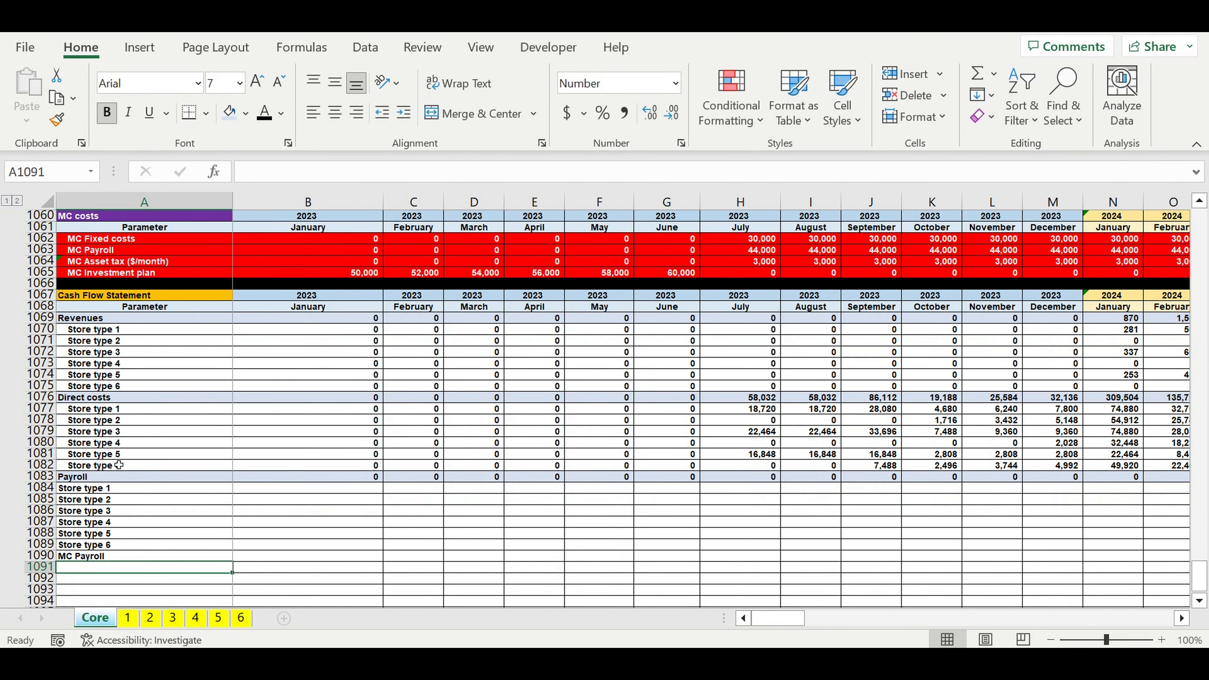
left_click_drag(117, 456, 117, 526)
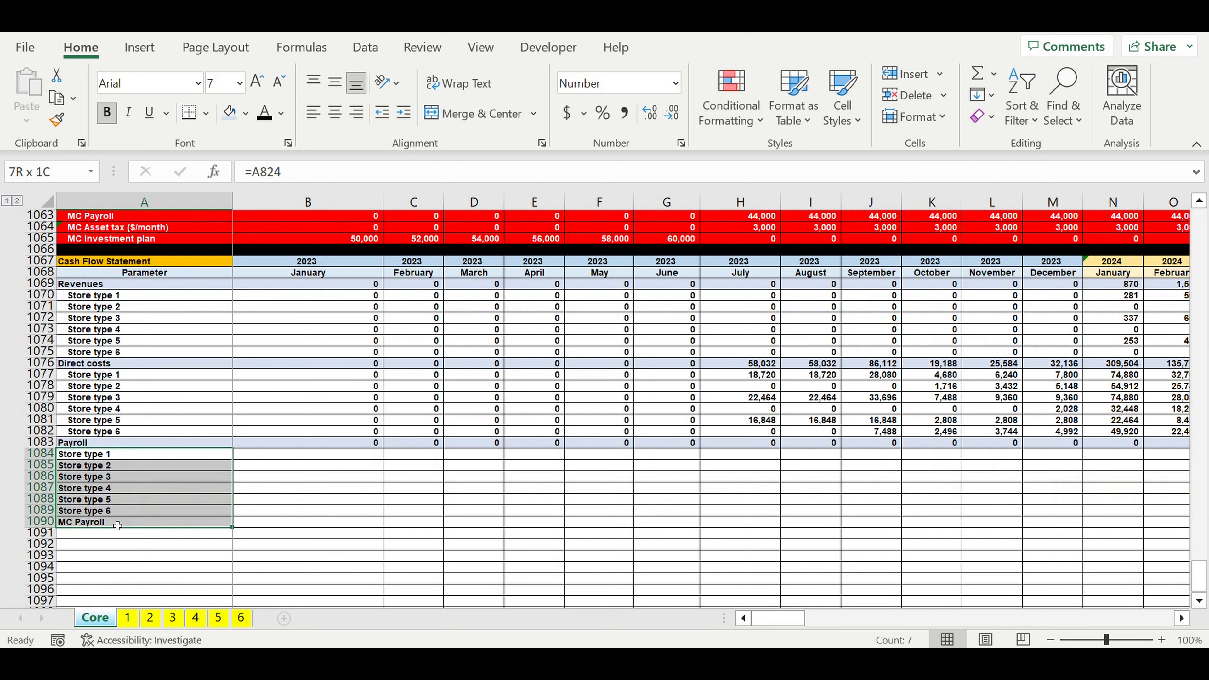
left_click_drag(233, 527, 376, 523)
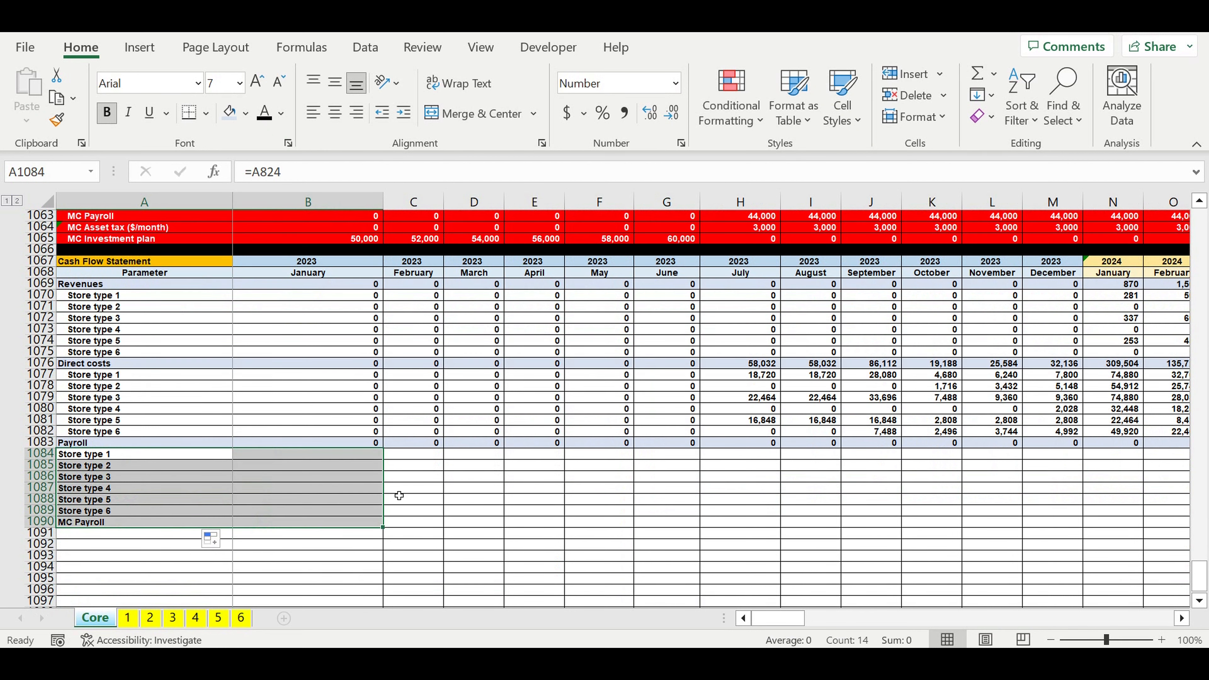
Step: Expand the January Payroll total in B1083 to =SUM(B1084:B1090) so it includes MC Payroll
left_click(359, 446)
left_click(385, 176)
left_click_drag(384, 516, 388, 532)
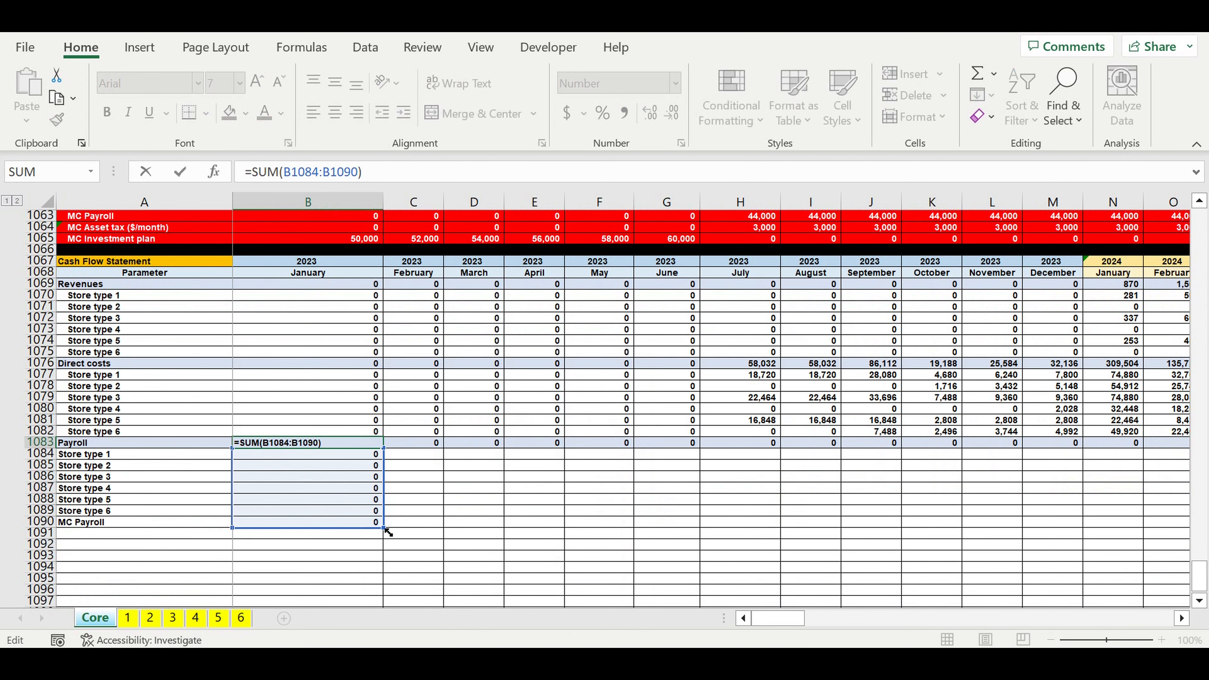
key("Return")
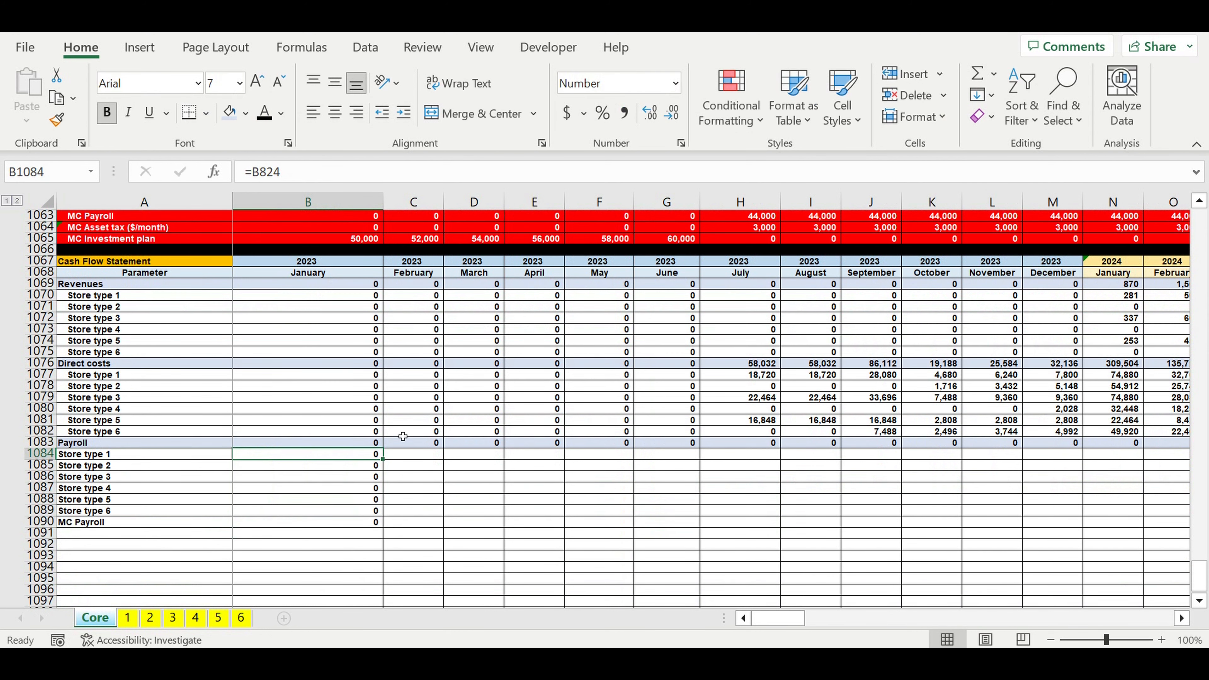
Step: Indent the payroll labels in A1084:A1090, from Store type 1 through MC Payroll
left_click(97, 456)
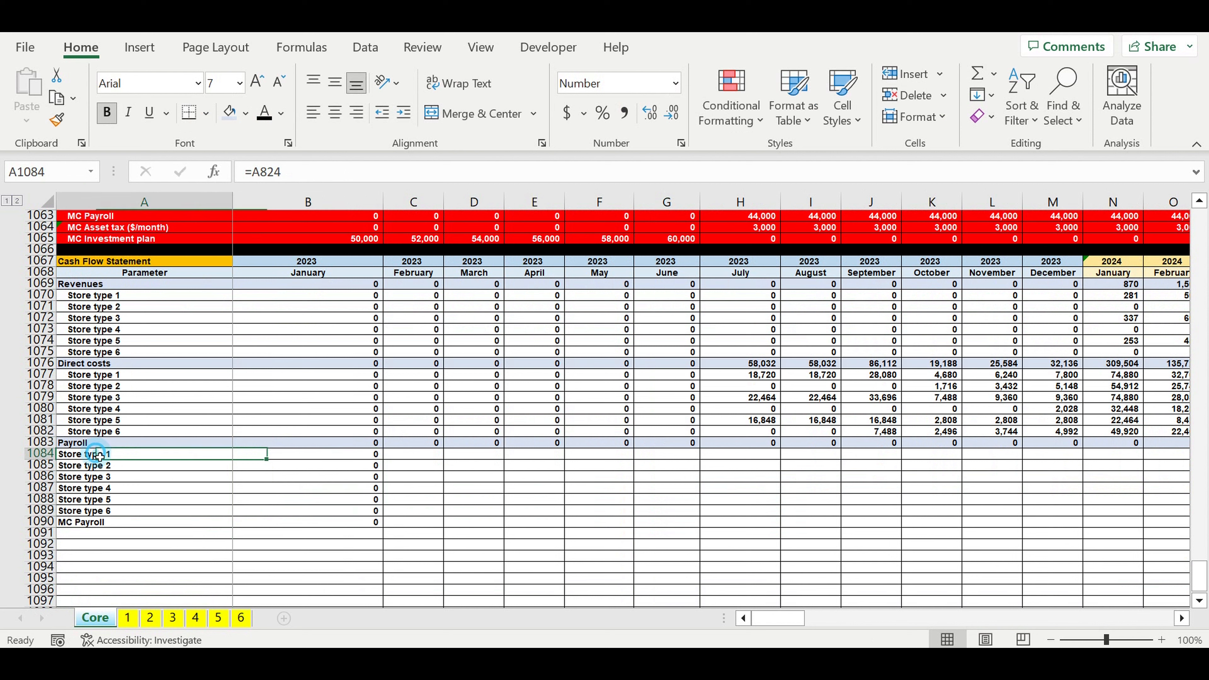
left_click_drag(98, 456, 108, 524)
key("ctrl+alt+Tab")
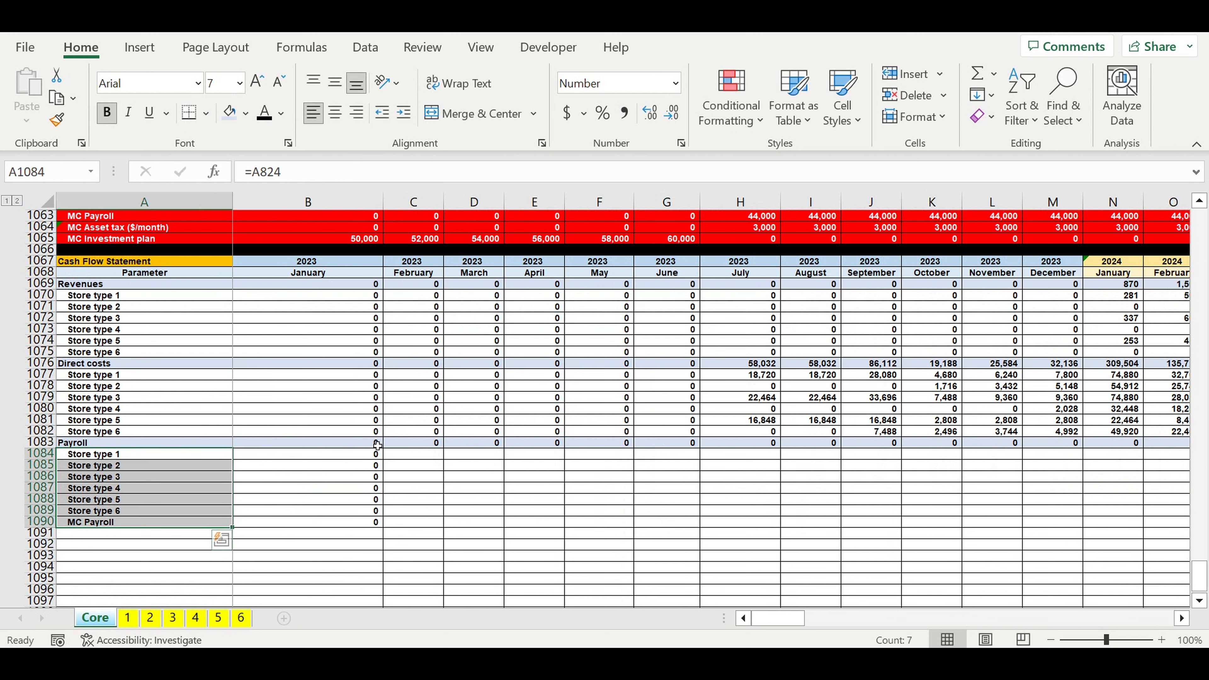
Step: Fill the January Payroll block B1083:B1090 across all months through December 2032 in column DQ
mouse_move(377, 445)
left_mouse_down()
mouse_move(351, 502)
mouse_move(354, 529)
mouse_move(361, 443)
left_mouse_up()
left_click(396, 172)
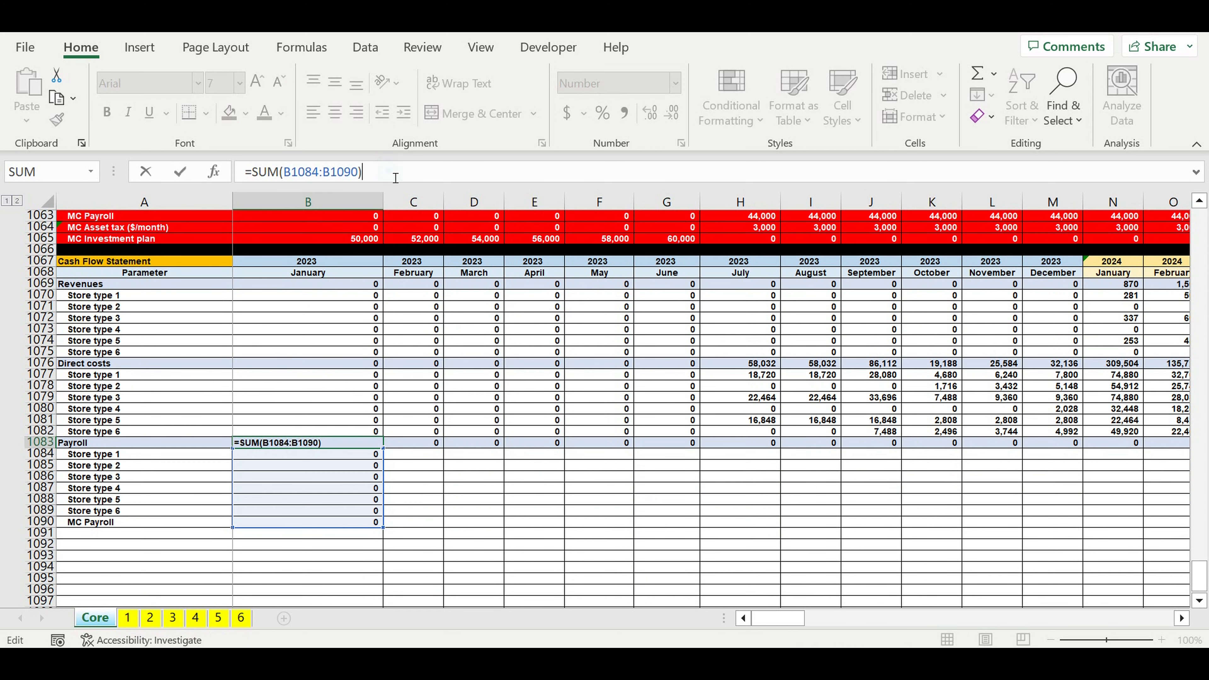
key("Escape")
mouse_move(362, 443)
left_mouse_down()
mouse_move(363, 490)
mouse_move(381, 523)
mouse_move(1205, 547)
mouse_move(1072, 526)
mouse_move(1205, 534)
mouse_move(957, 527)
mouse_move(1204, 533)
mouse_move(1065, 526)
mouse_move(1205, 534)
mouse_move(1072, 521)
mouse_move(1012, 483)
left_mouse_up()
left_click_drag(922, 458, 922, 457)
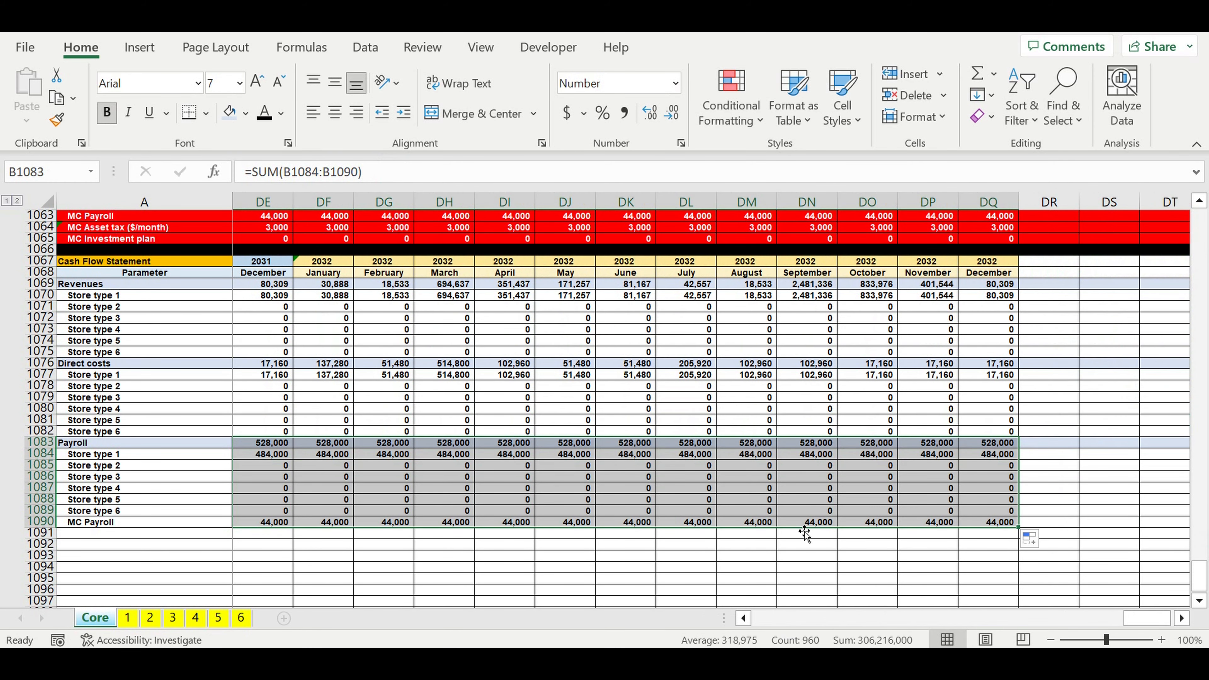
left_click(1059, 578)
left_click_drag(1142, 619, 548, 626)
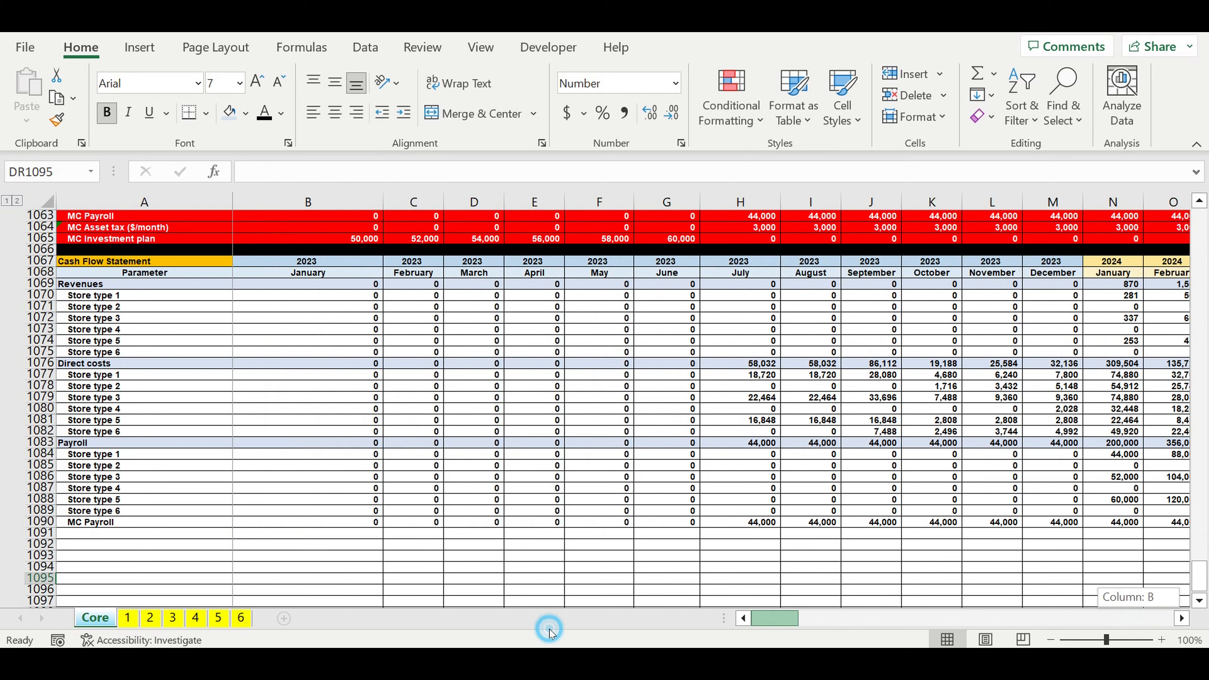
Step: Copy the Payroll total row 1083 to row 1091 and relabel it "Fixed costs"
left_click(47, 451)
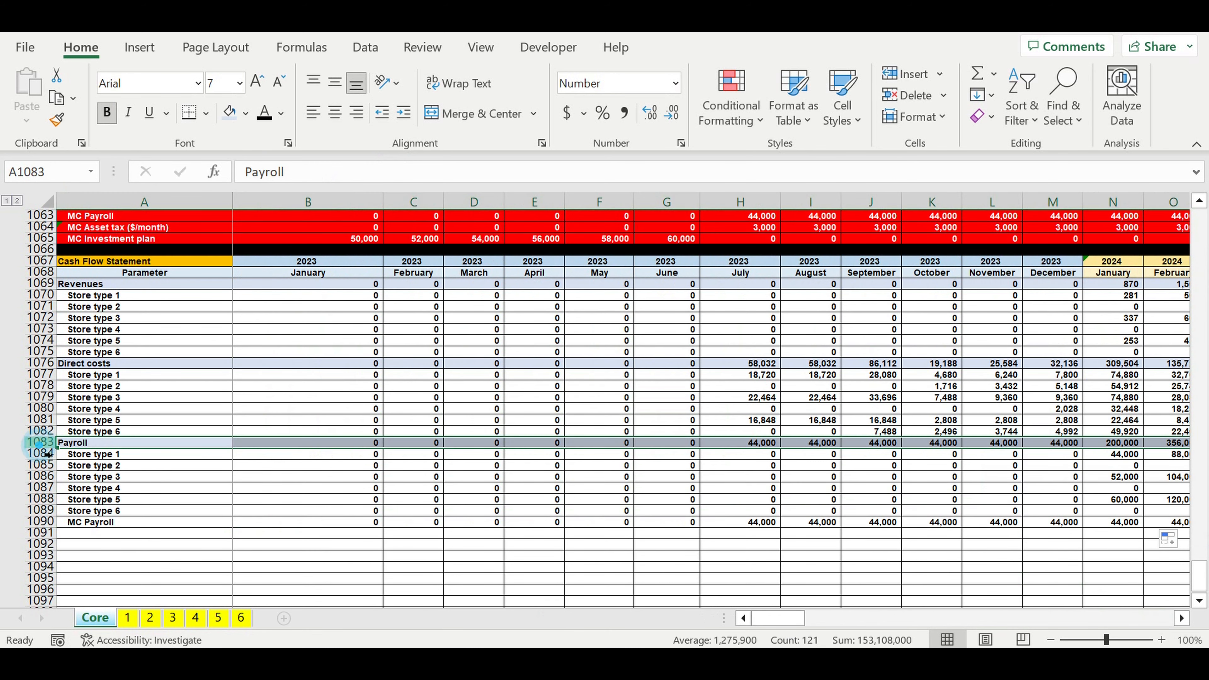
key("ctrl+c")
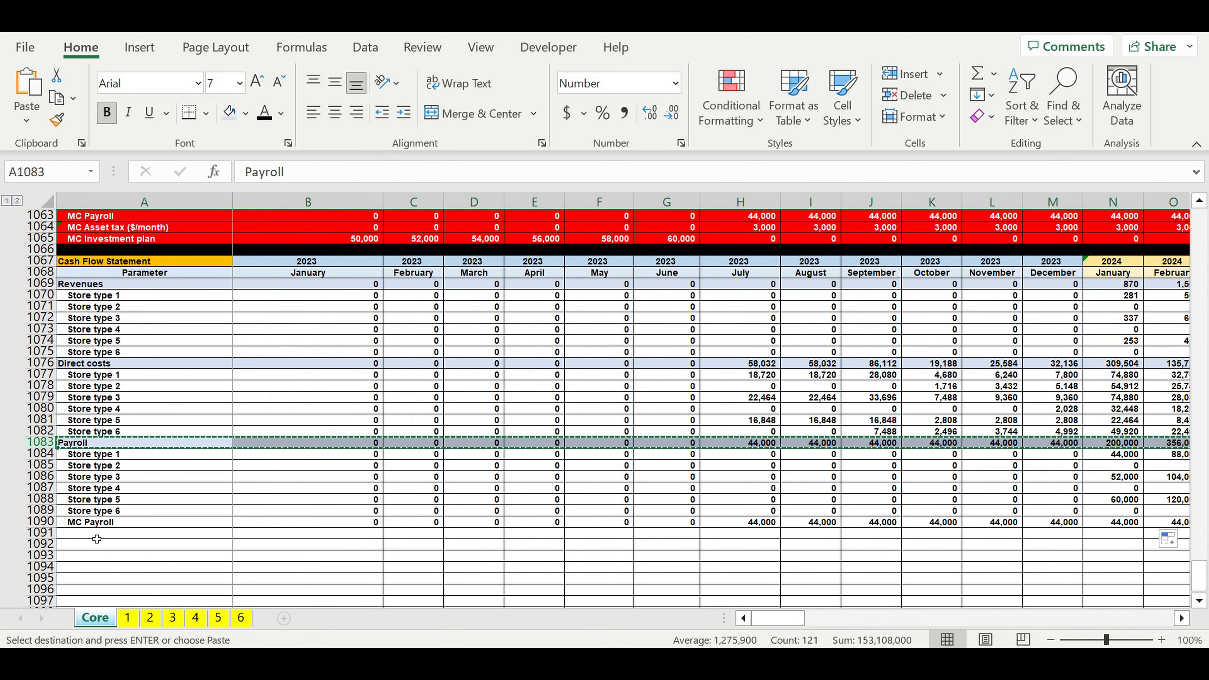
left_click(102, 533)
key("ctrl+v")
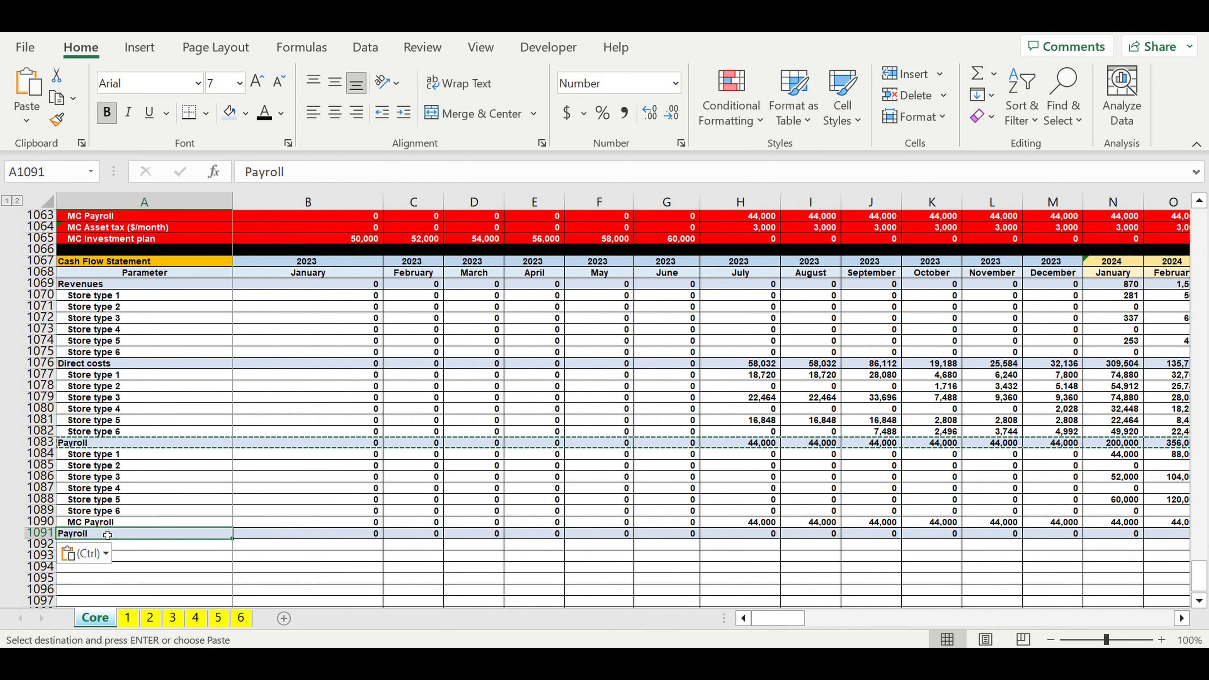
type("Fixed co")
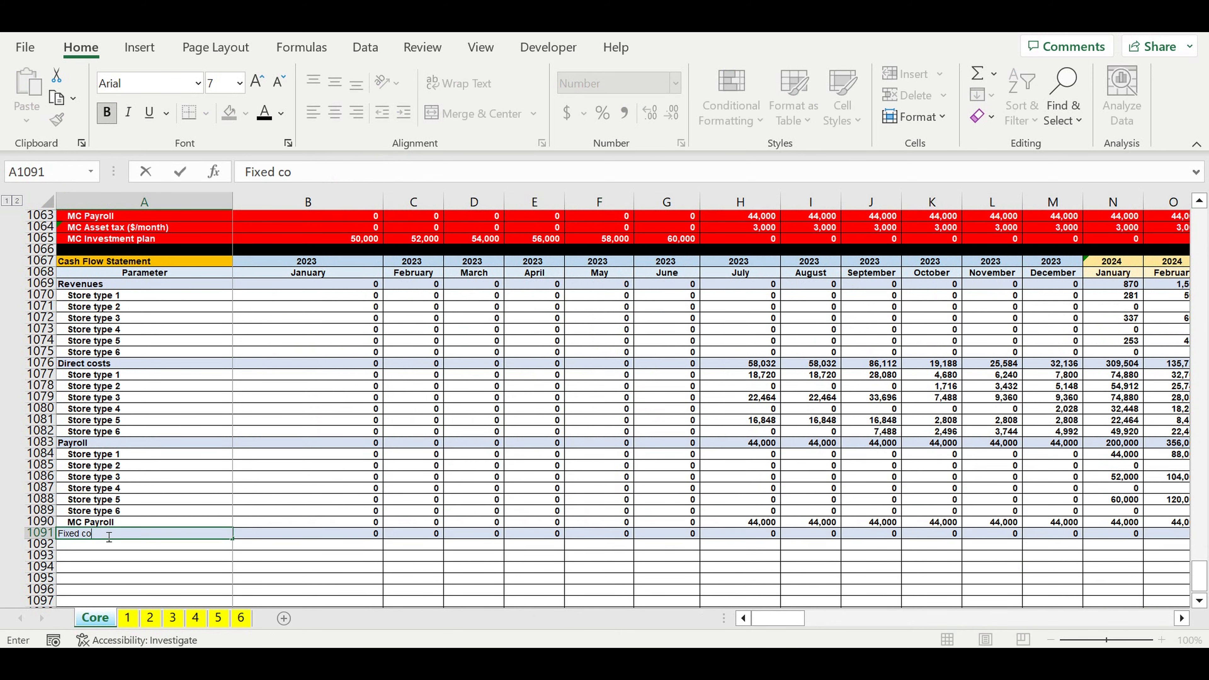
type("sts")
key("Return")
Step: Link A1092 to the Store type 1 label of the Fixed costs step 2 block with =A772
type("=")
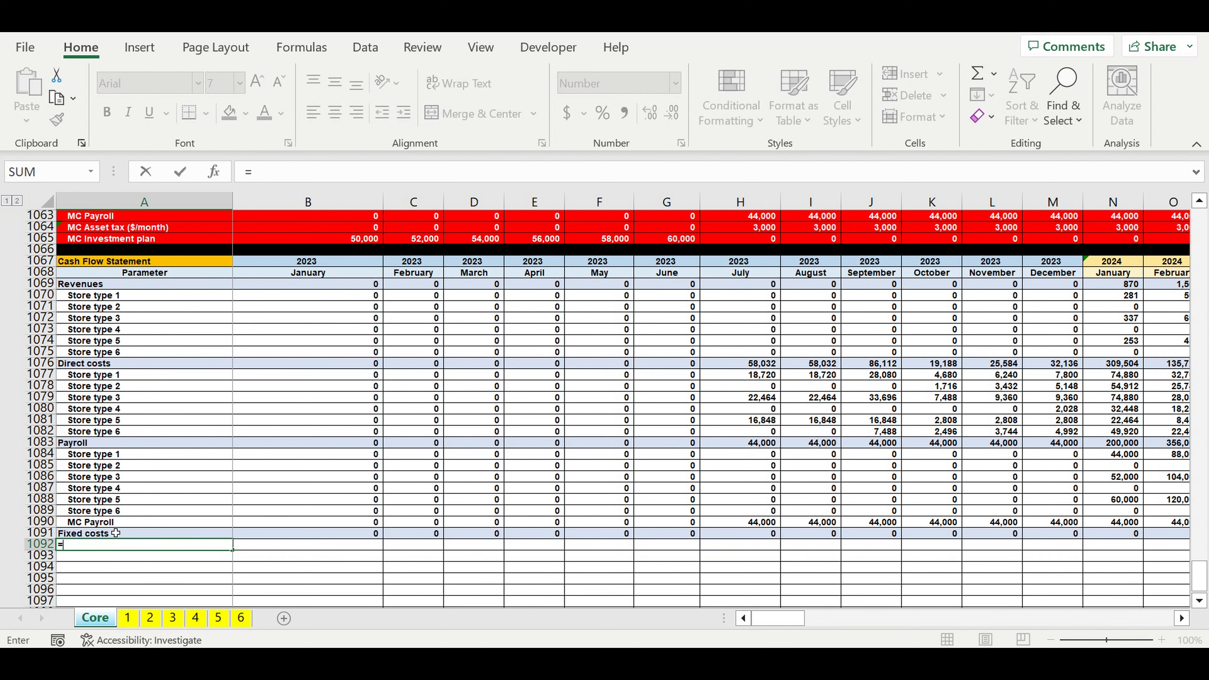
scroll(206, 500, "up", 19)
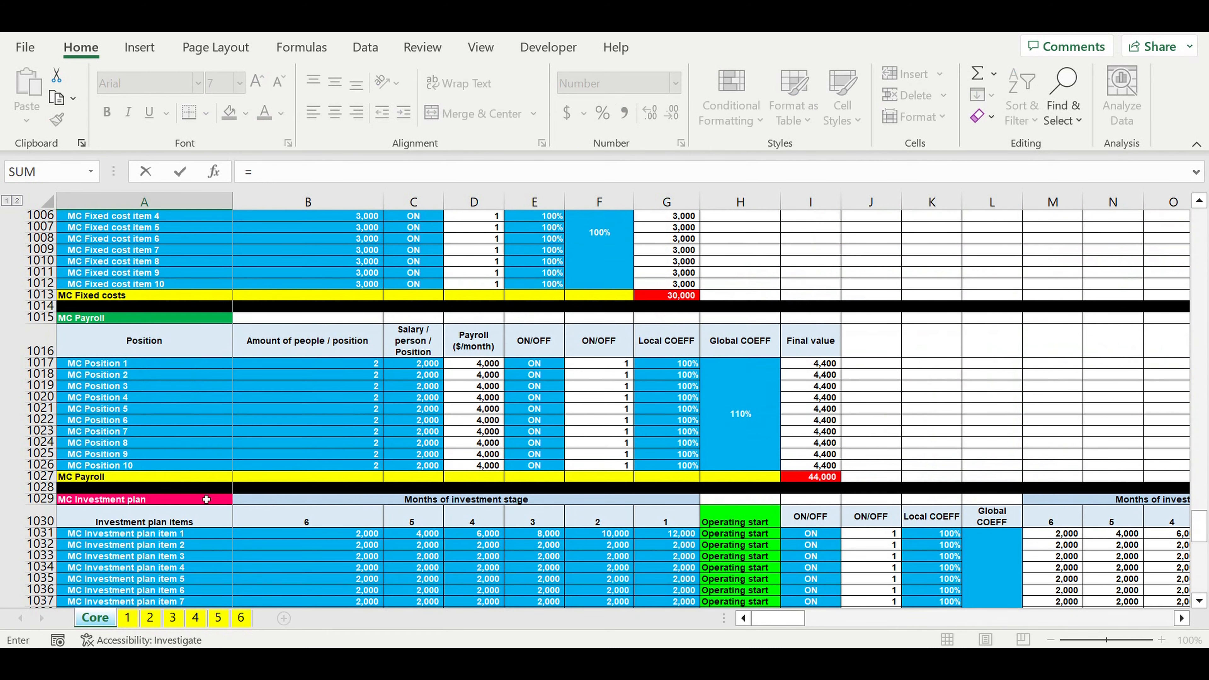
scroll(206, 499, "up", 20)
scroll(206, 474, "up", 10)
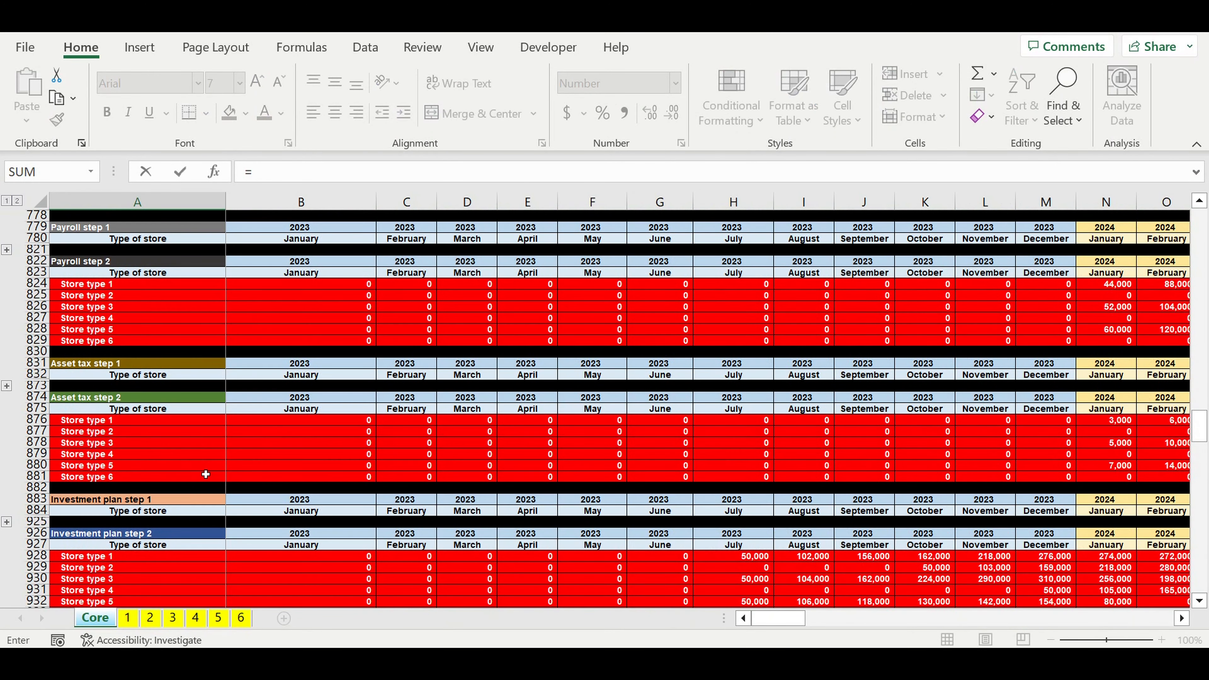
scroll(190, 454, "up", 2)
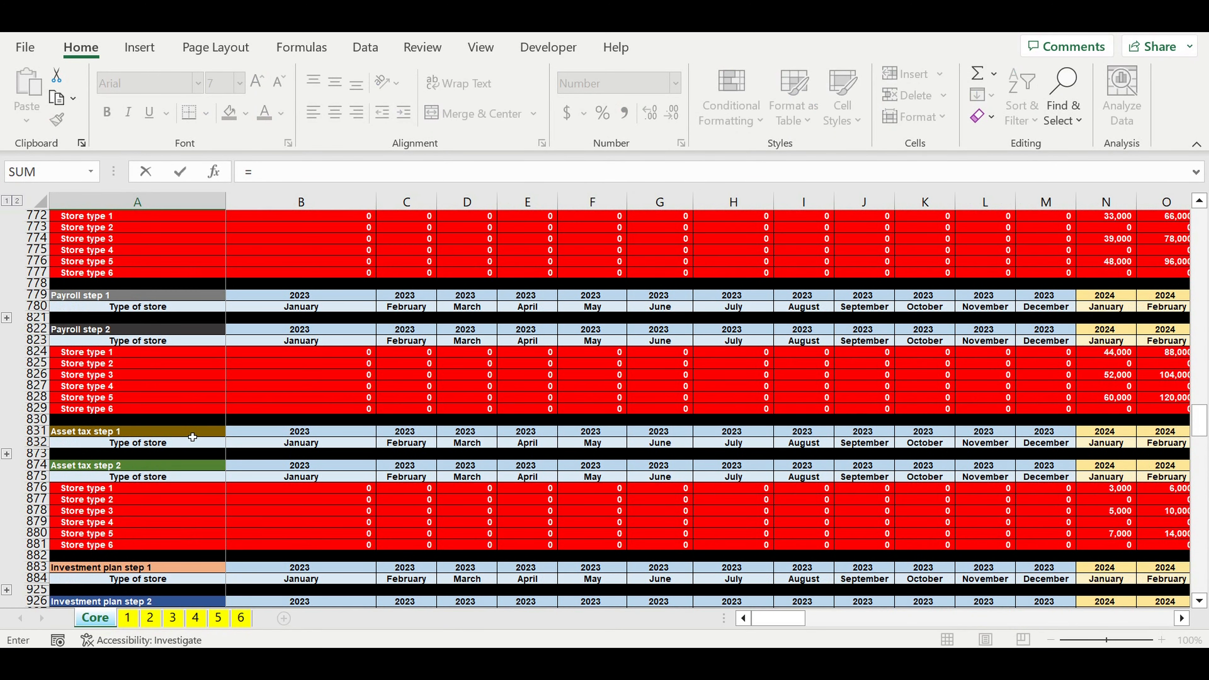
scroll(130, 376, "up", 4)
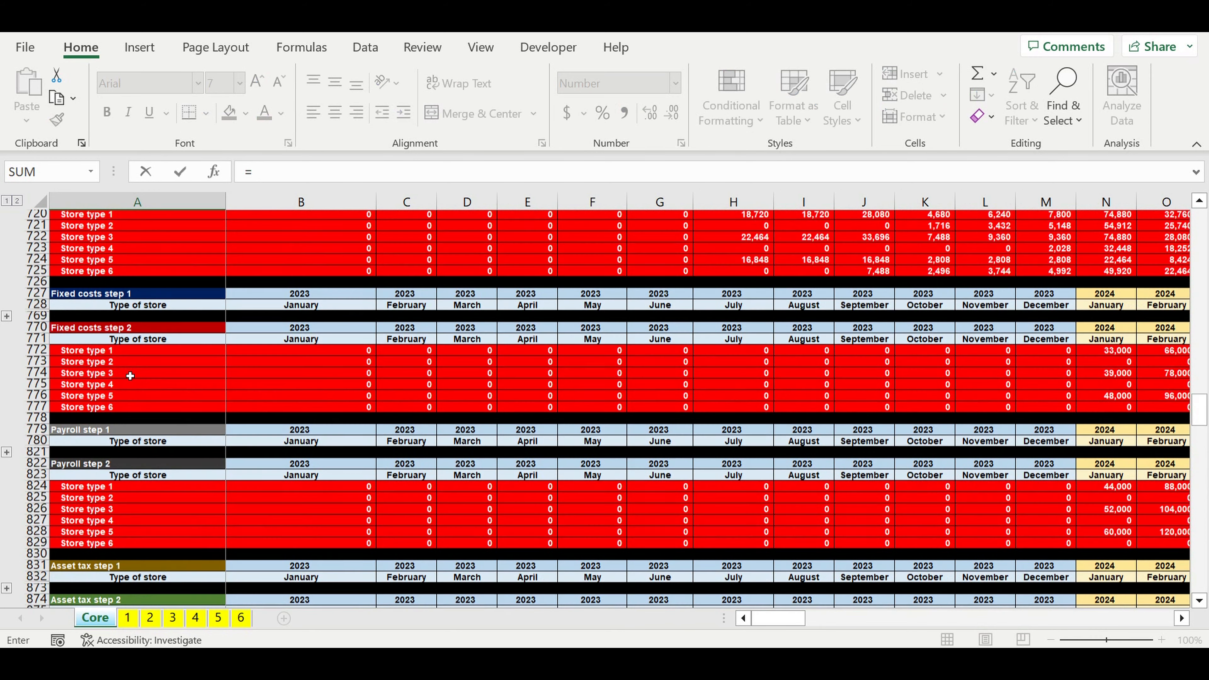
left_click(81, 355)
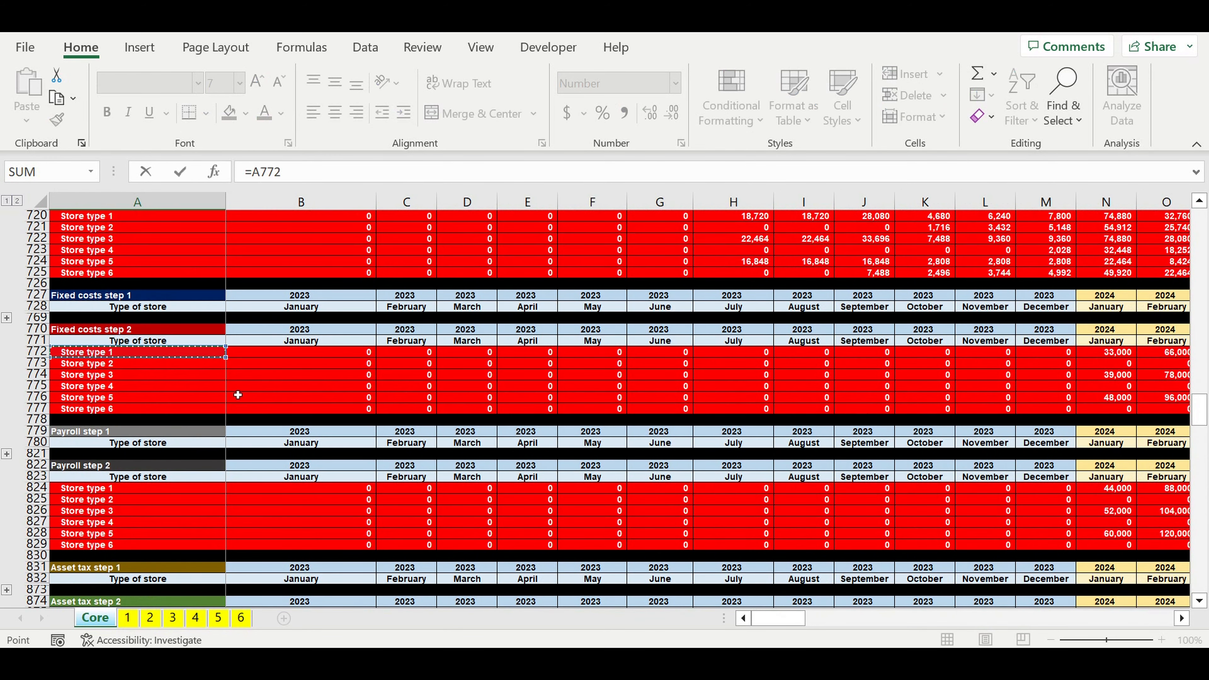
scroll(235, 397, "up", 5)
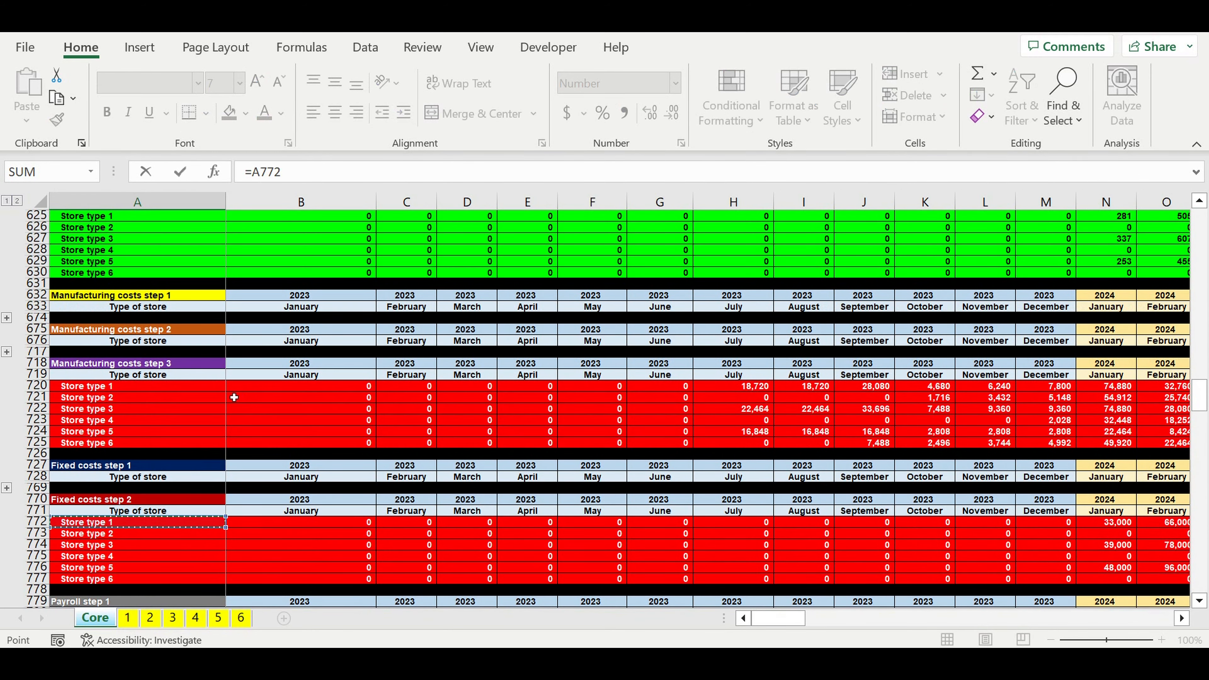
scroll(234, 397, "down", 1)
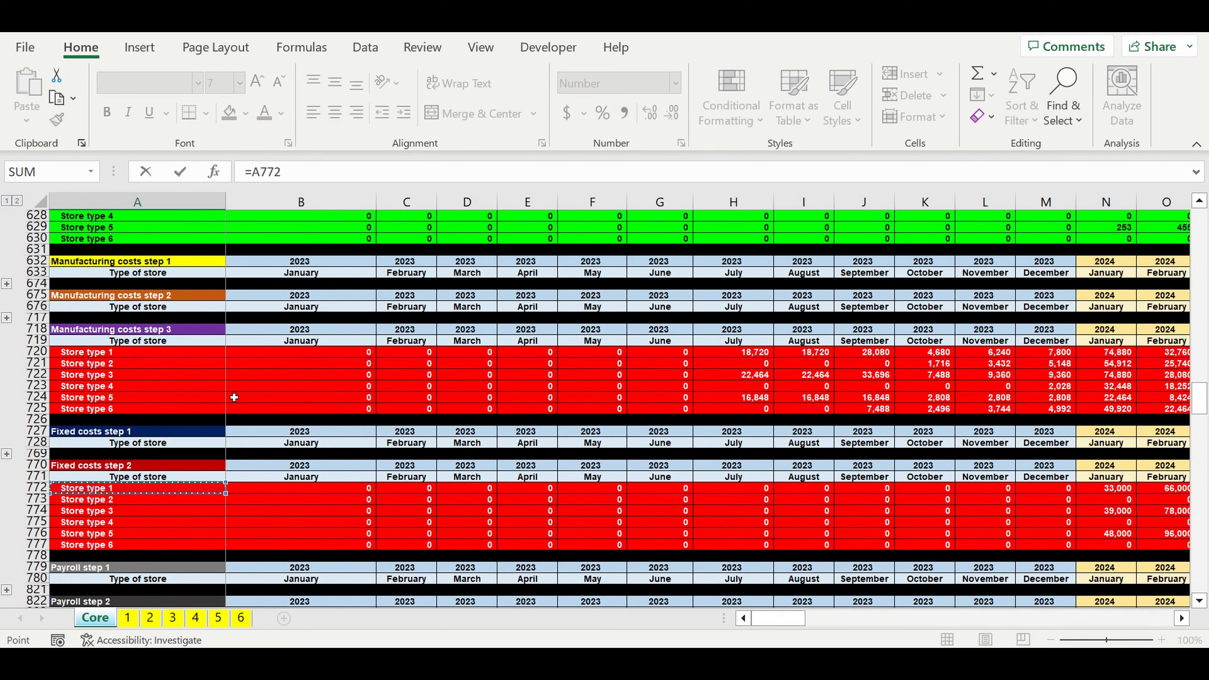
key("Return")
scroll(268, 454, "down", 6)
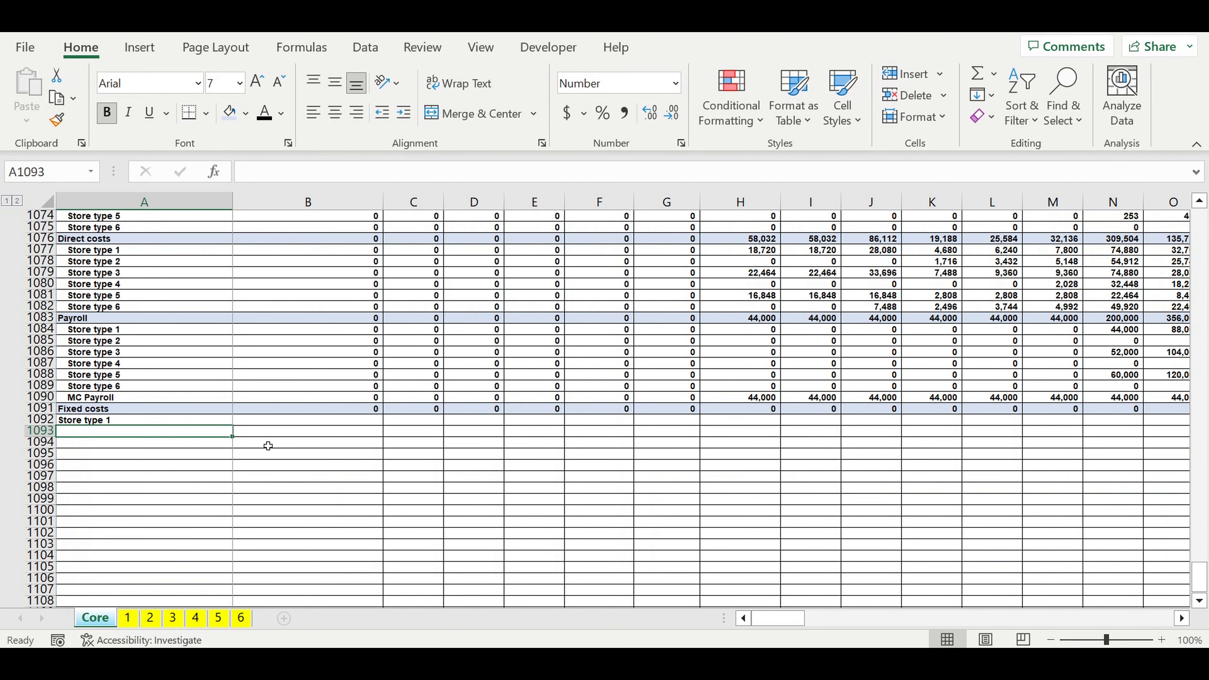
Step: Indent the Store type 1 label in A1092 and fill it down to A1097 for the remaining store types
left_click(191, 384)
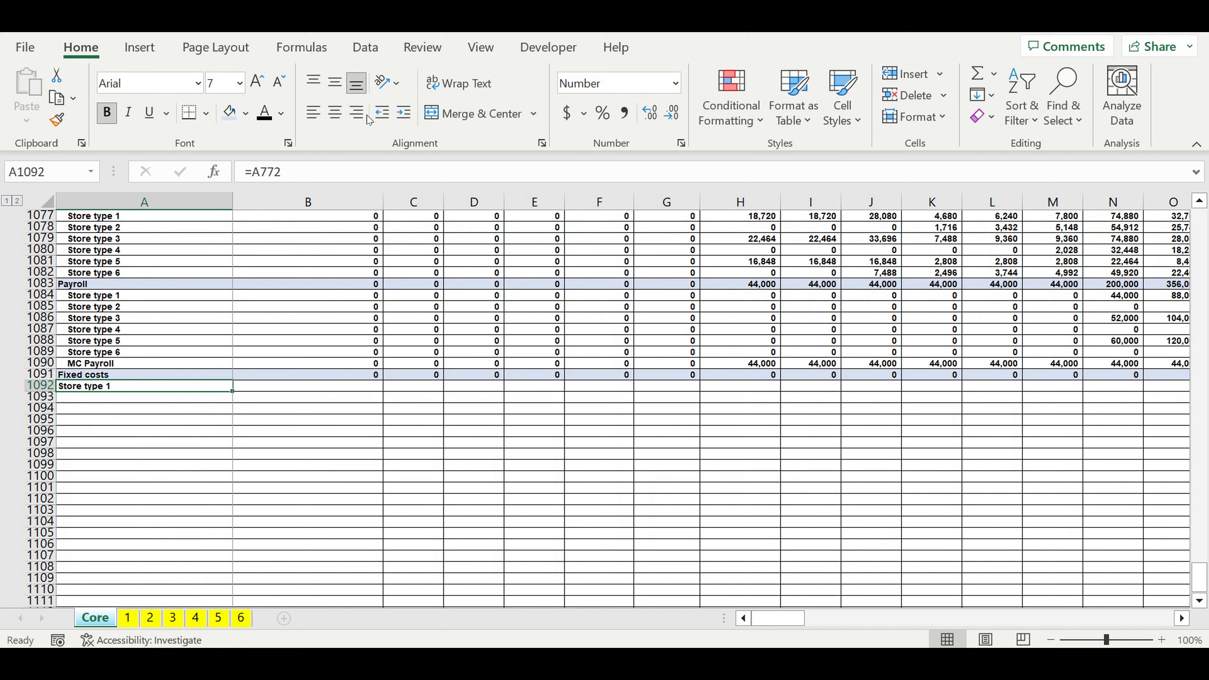
left_click(403, 113)
left_click_drag(233, 391, 233, 443)
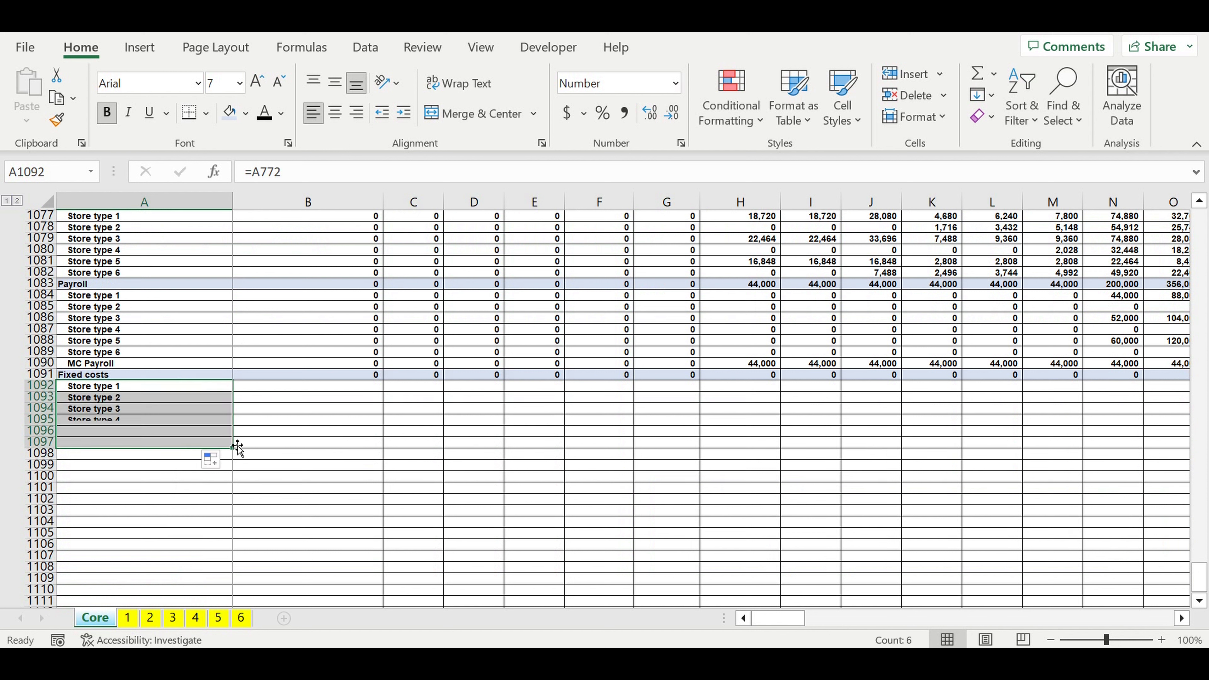
Step: Link A1098 to the MC Fixed costs label of the MC costs block with =A1062 and indent it
double_click(137, 459)
type("=")
scroll(207, 455, "up", 2)
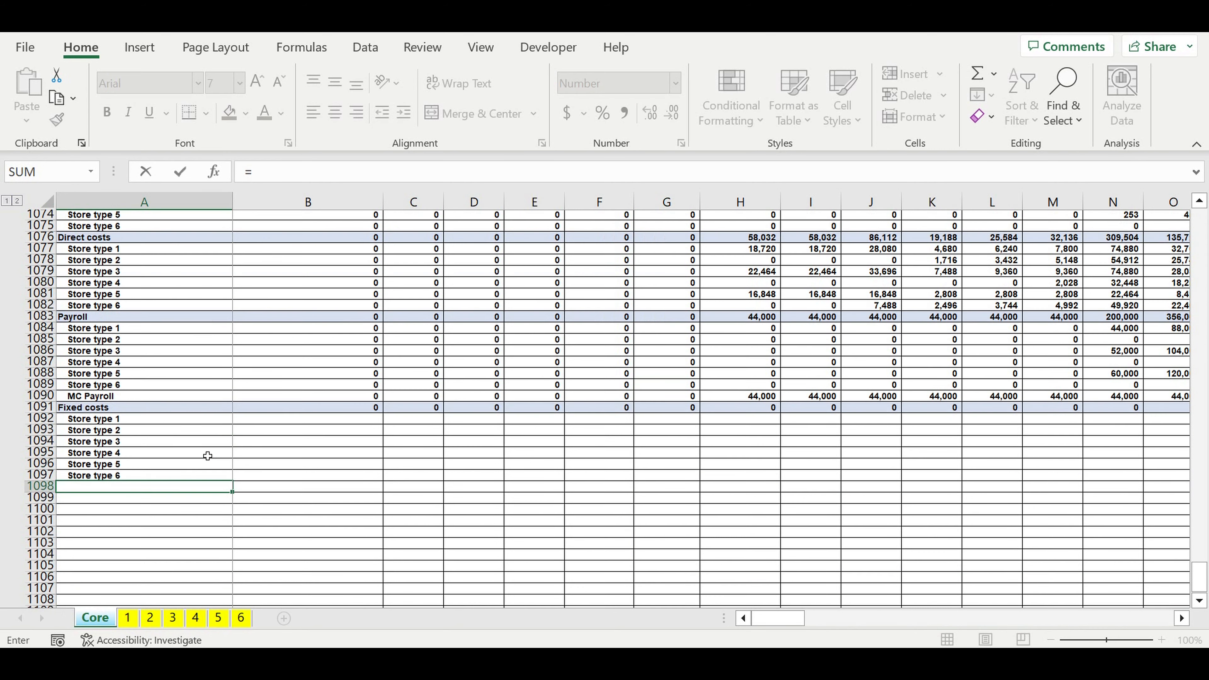
scroll(207, 456, "up", 12)
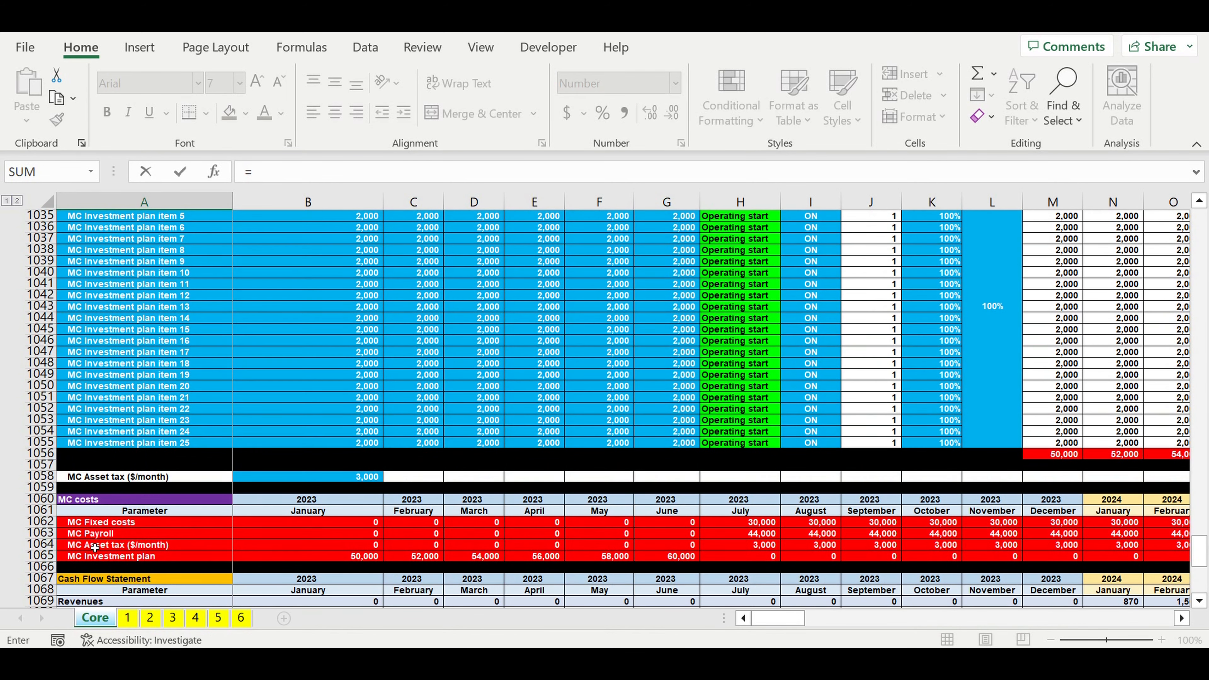
left_click(79, 524)
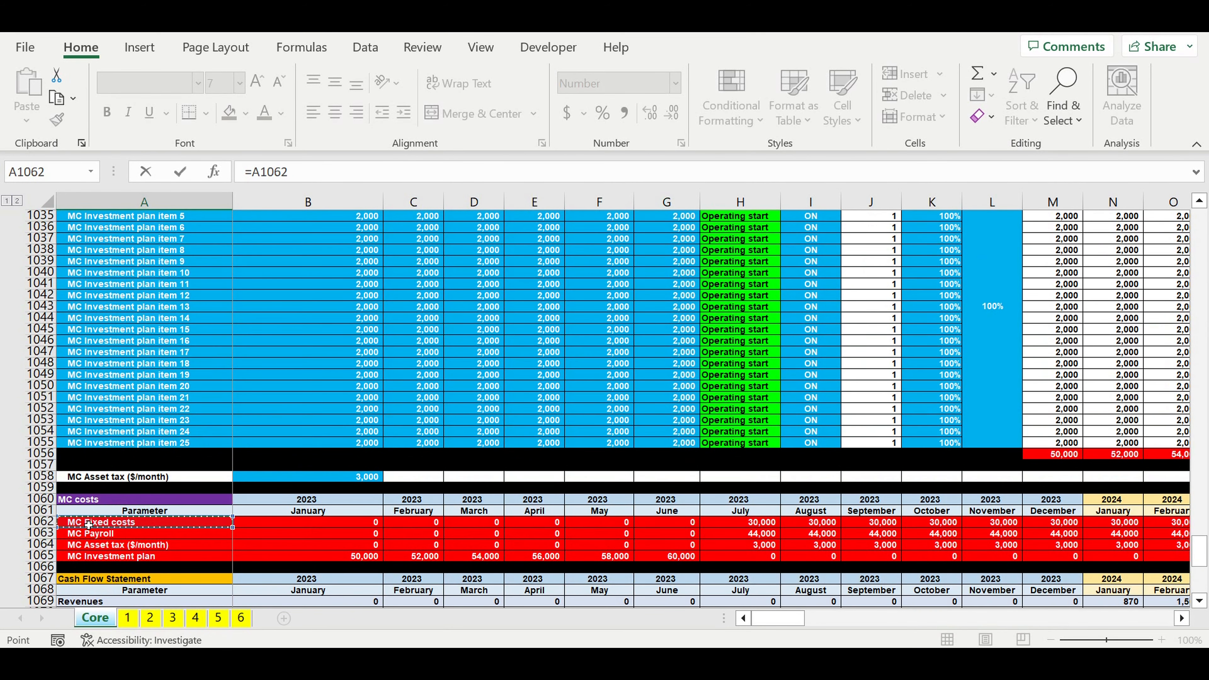
key("Return")
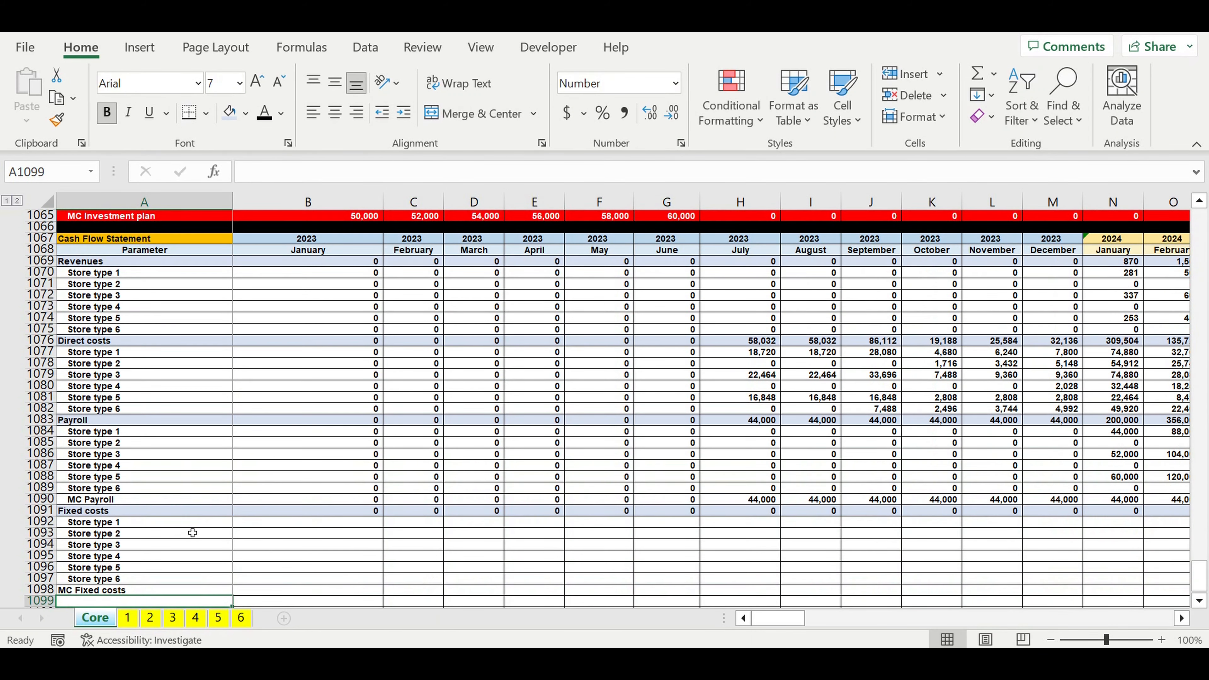
scroll(171, 520, "down", 4)
left_click(107, 458)
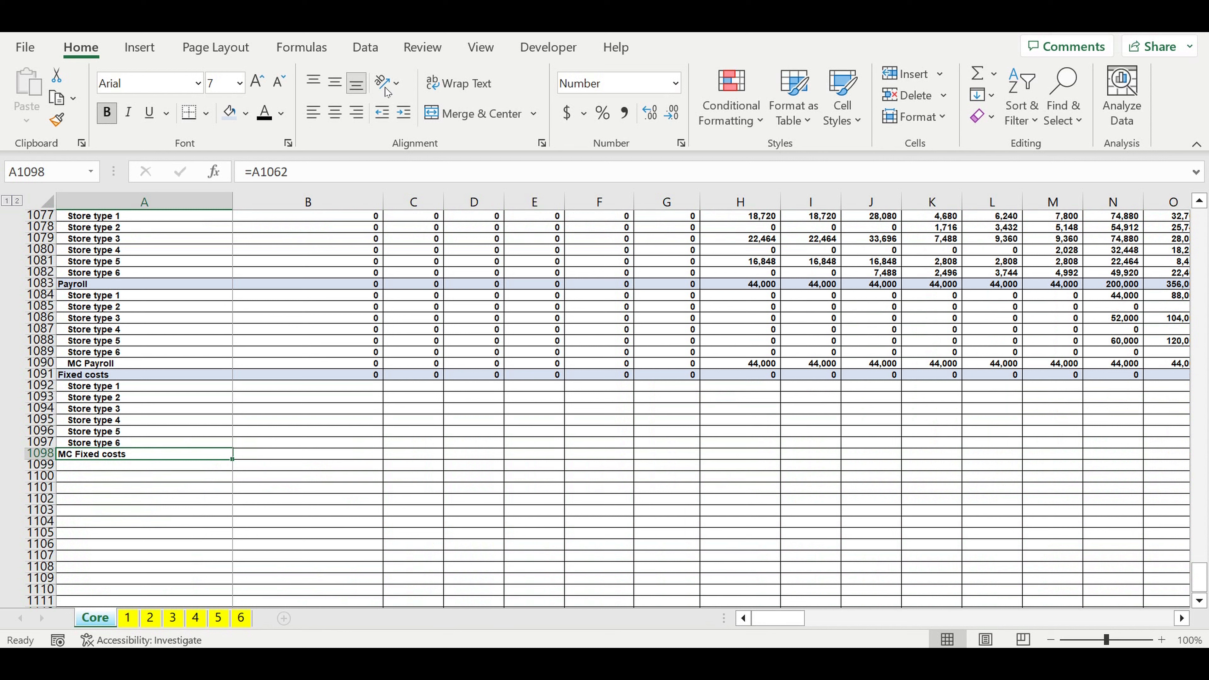
left_click(406, 114)
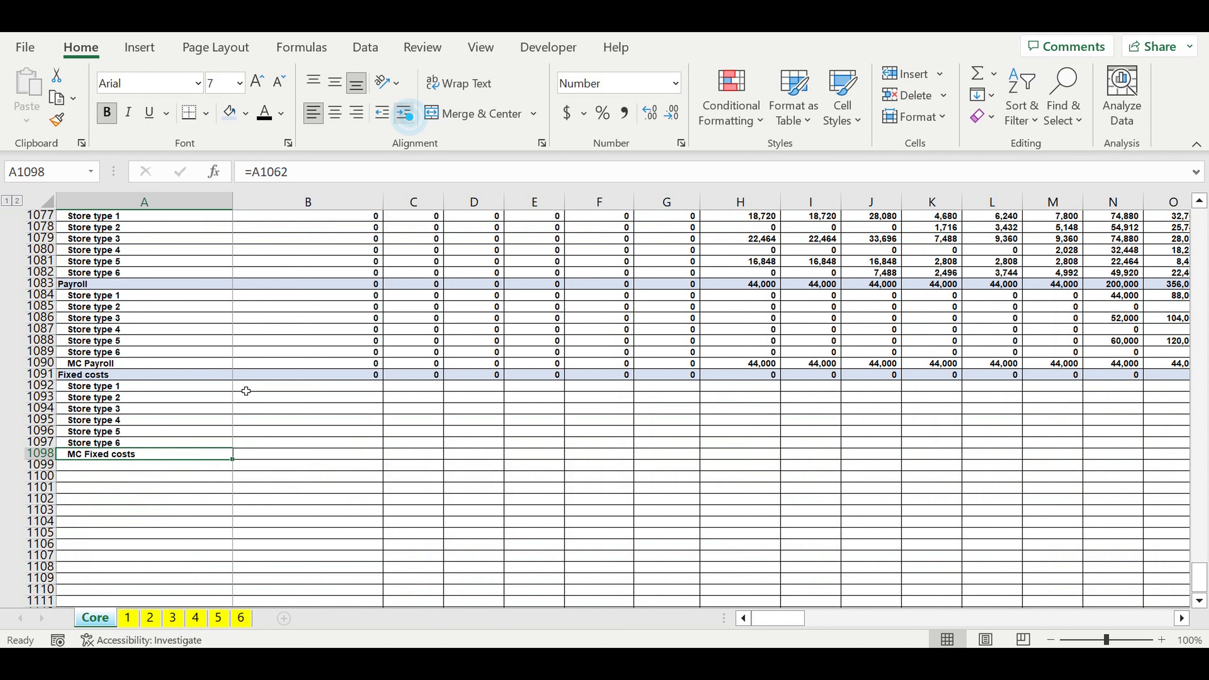
Step: Extend the fixed cost links in A1092:A1098 across to January column B and right-align the values
left_click_drag(157, 385, 343, 465)
left_click(355, 390)
left_click_drag(356, 390, 339, 452)
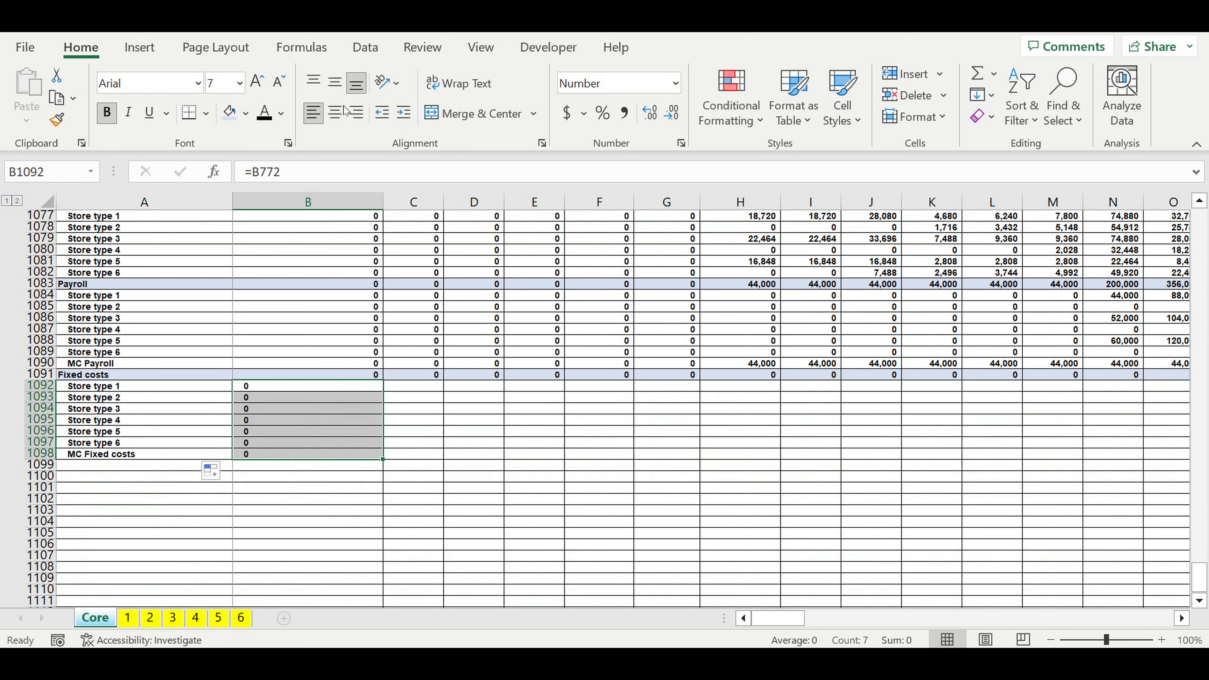
left_click(384, 115)
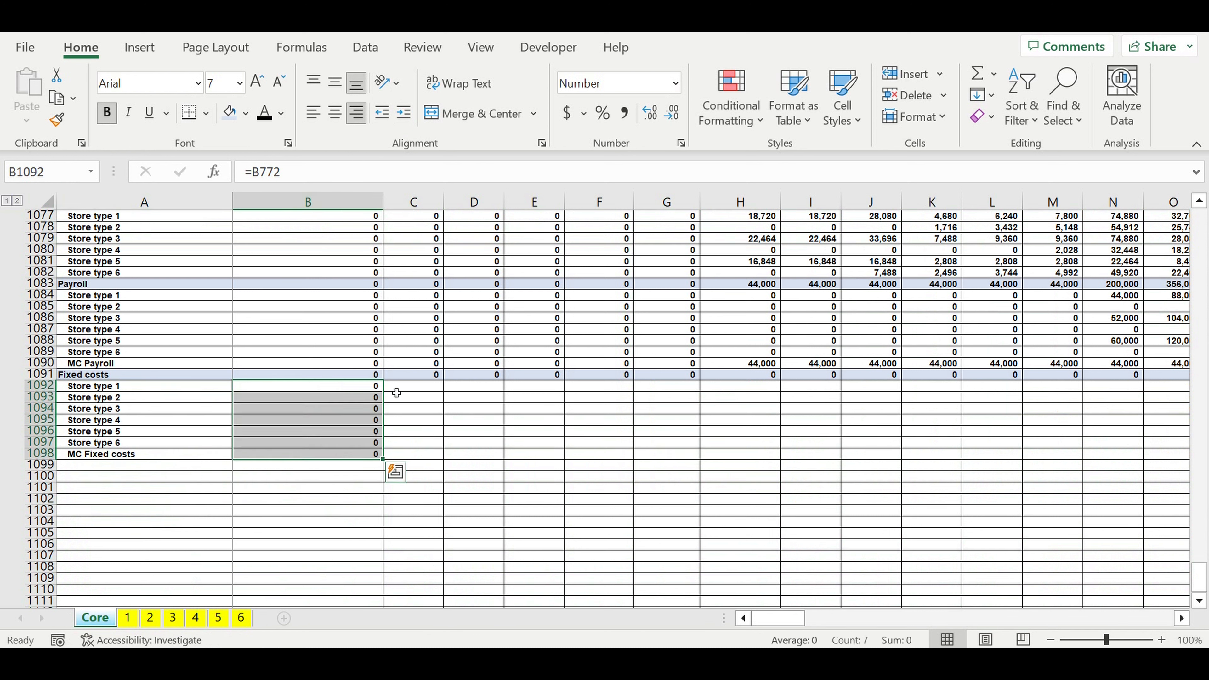
Step: Check the January Fixed costs sum in B1091 and fill B1091:B1098 across all months through December 2032 in column DQ
left_click(358, 374)
double_click(358, 375)
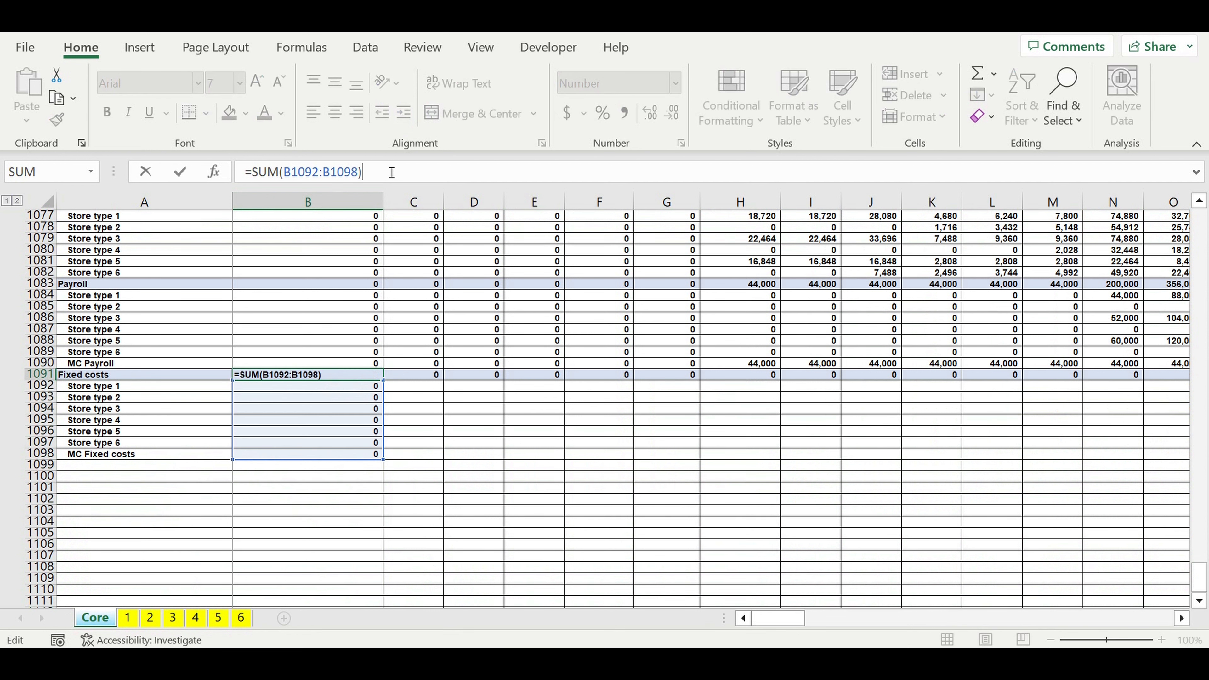
key("Escape")
left_click_drag(350, 375, 353, 464)
left_click(365, 376)
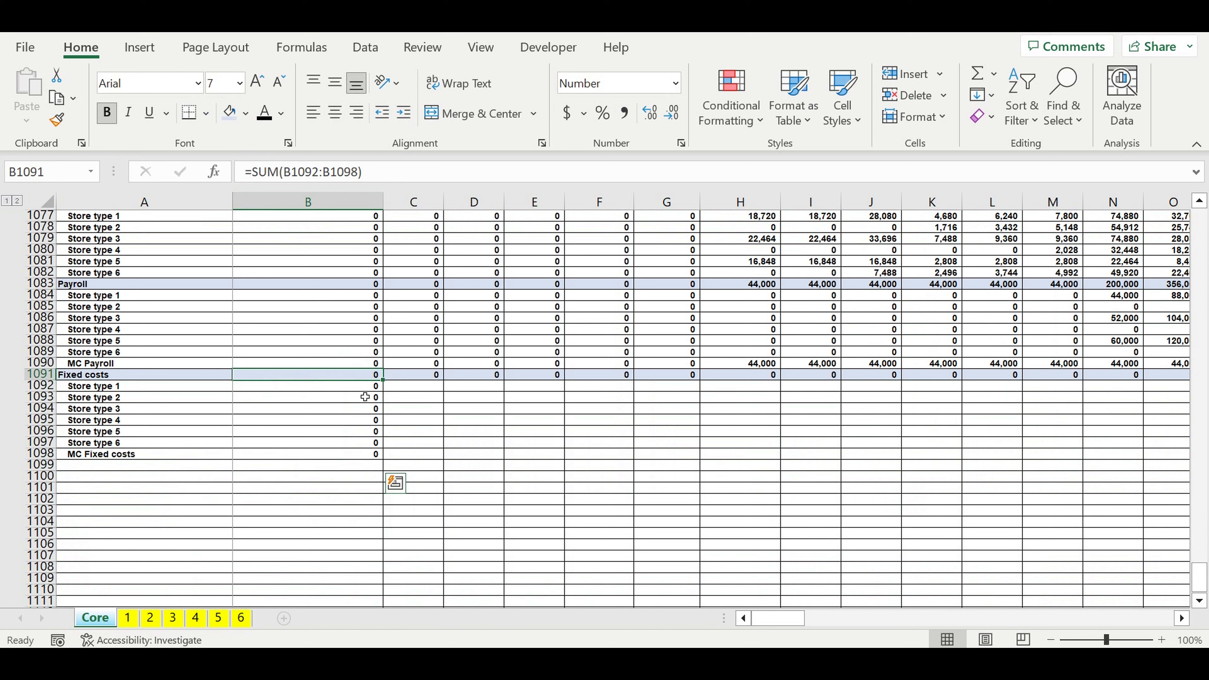
left_click_drag(365, 397, 946, 419)
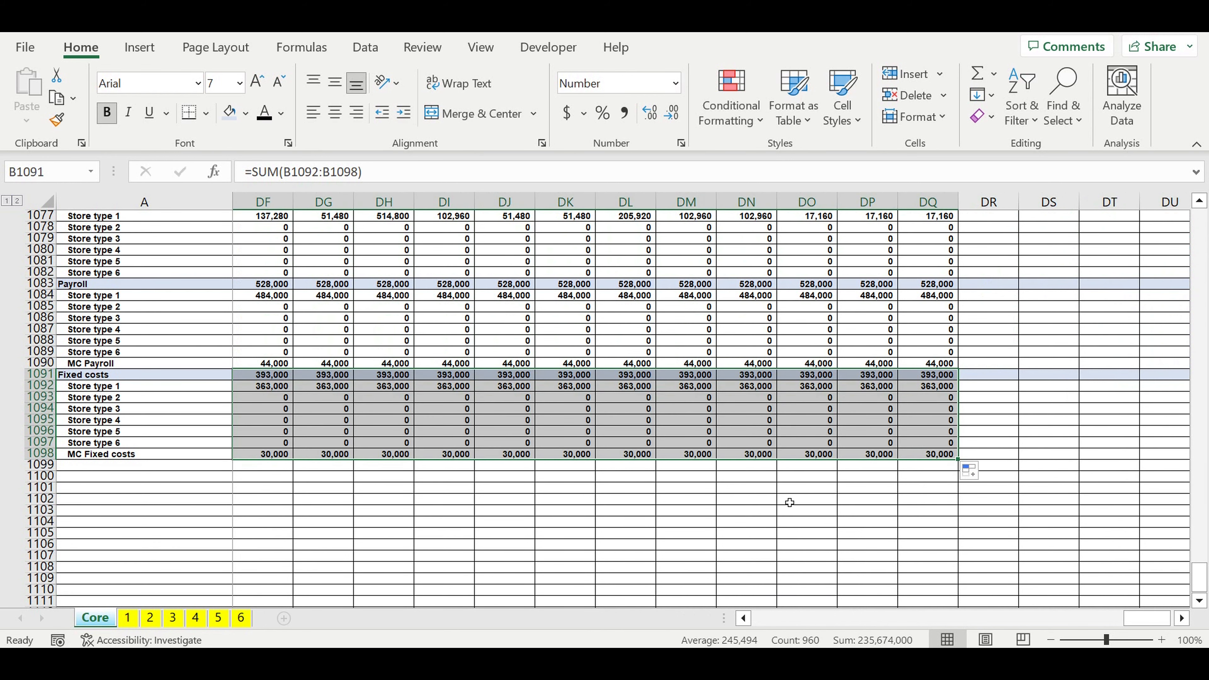
left_click(789, 503)
left_click_drag(1147, 618, 569, 618)
scroll(371, 494, "up", 2)
scroll(370, 495, "up", 2)
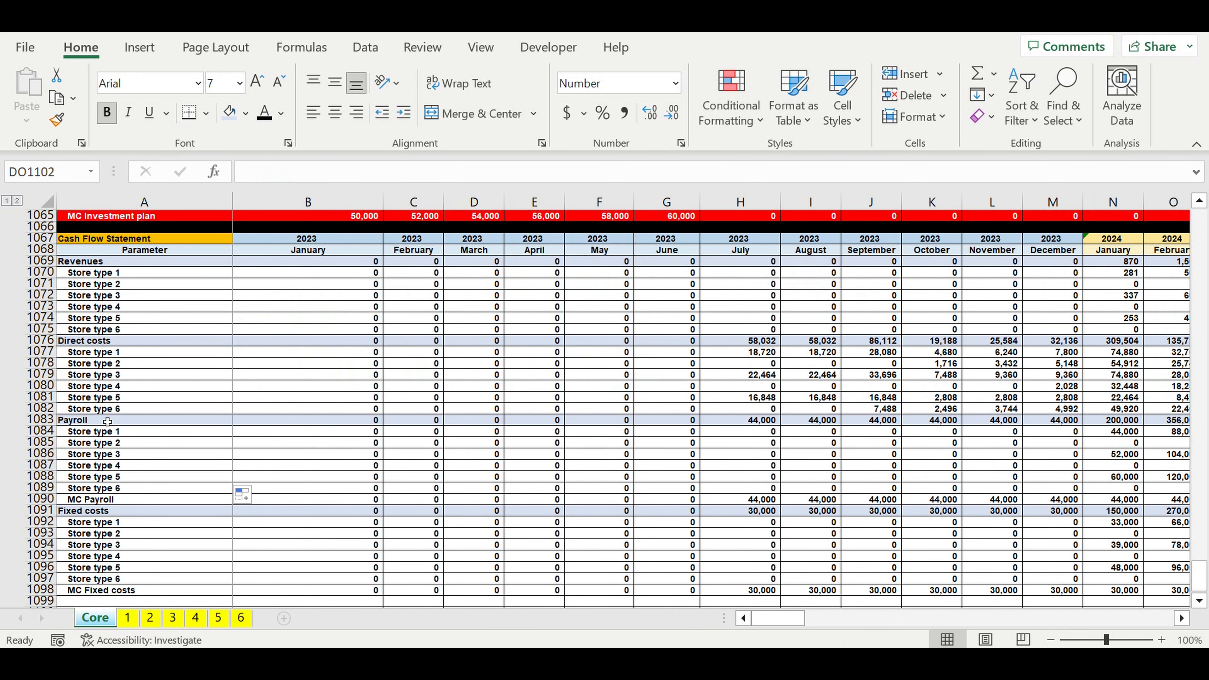
Step: Copy the Fixed costs header row 1091 to row 1099 and rename its label in A1099 to Taxes
left_click(165, 511)
scroll(173, 486, "up", 5)
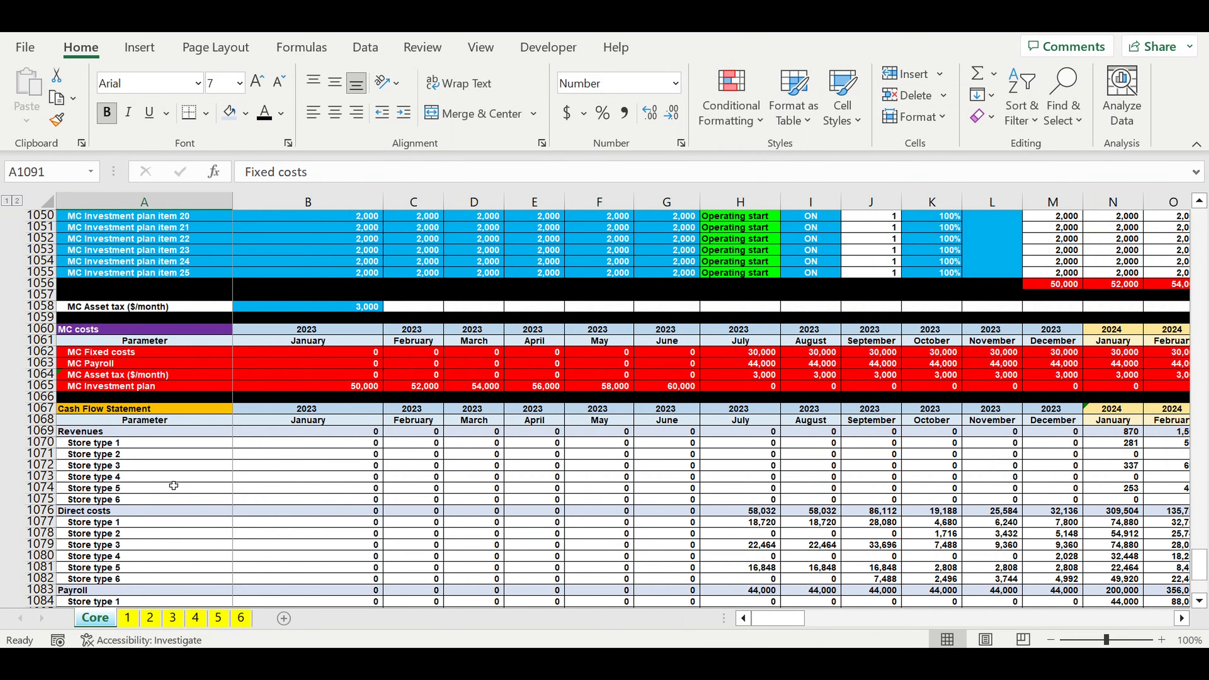
scroll(190, 468, "down", 11)
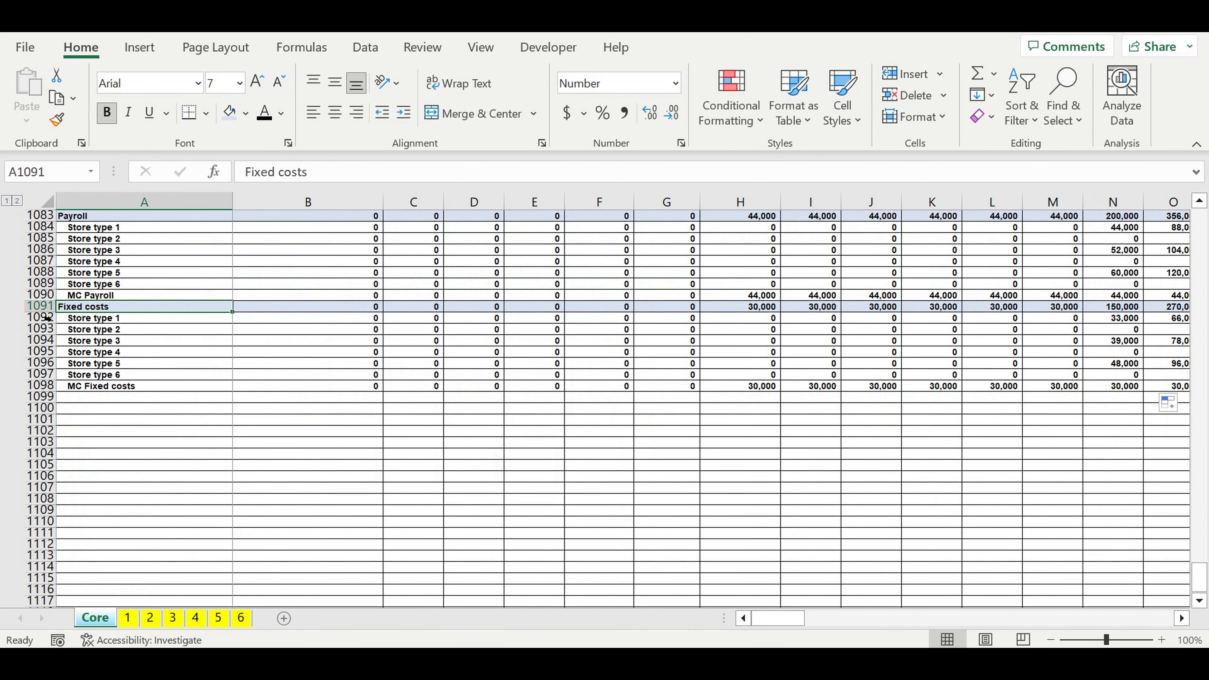
left_click(41, 313)
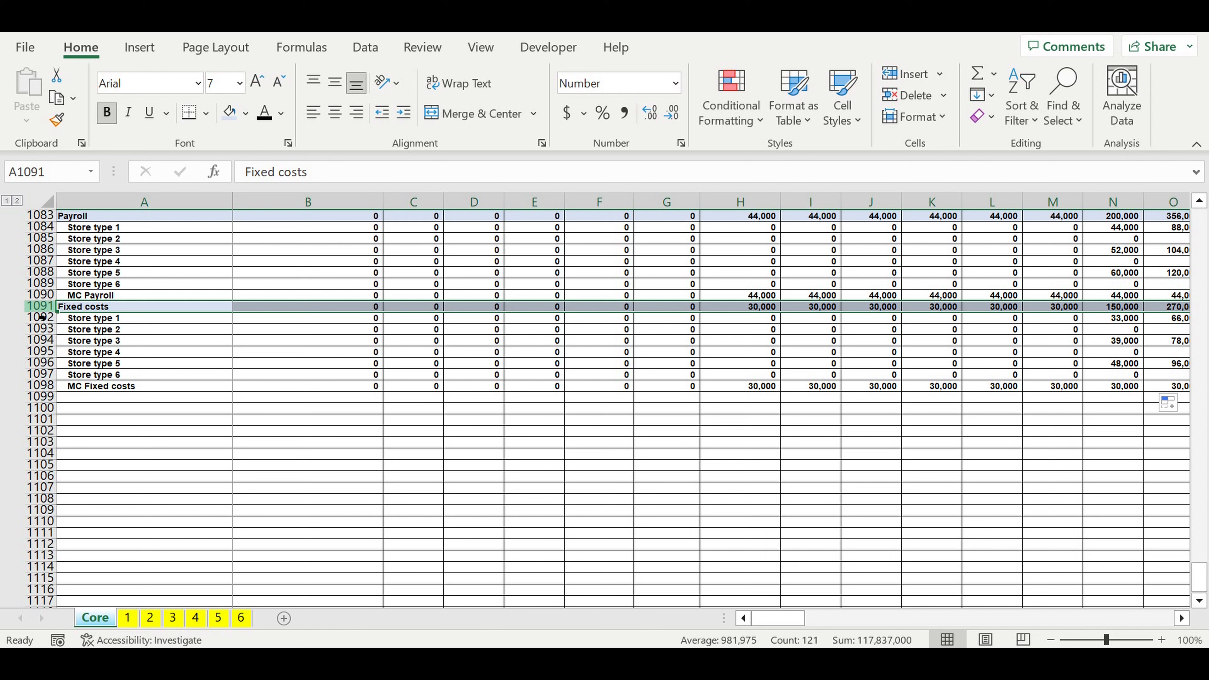
key("ctrl+c")
left_click(161, 398)
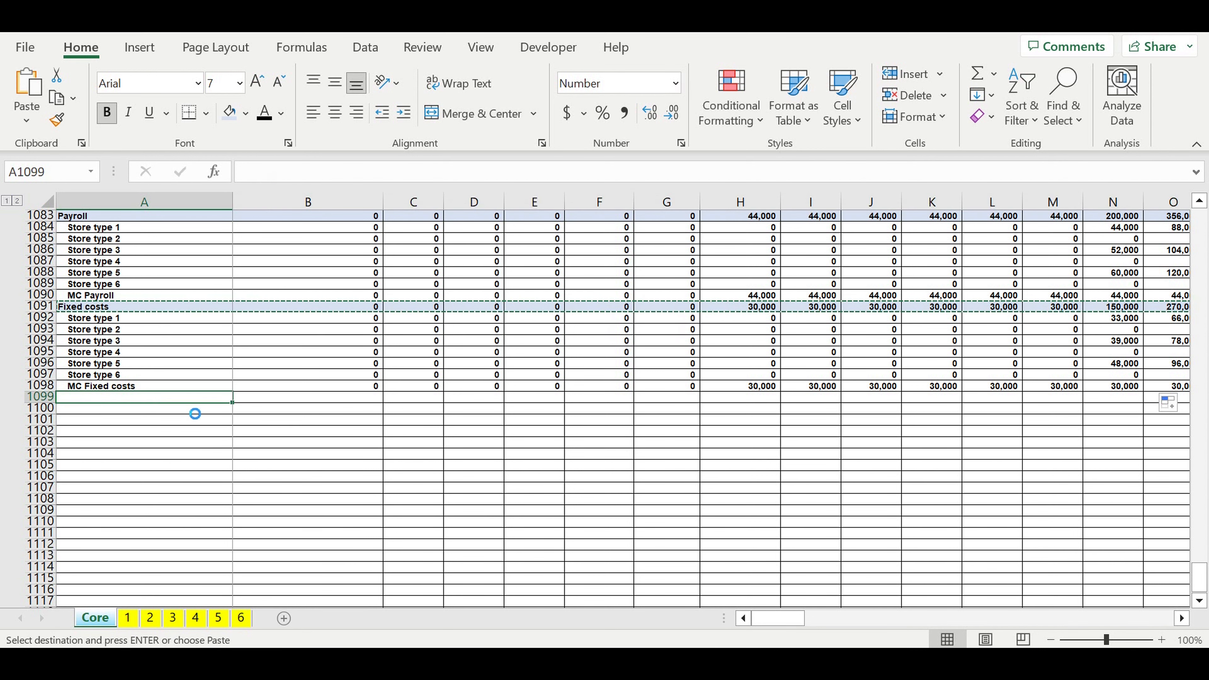
key("ctrl+v")
left_click(161, 455)
left_click(92, 402)
type("Taxes")
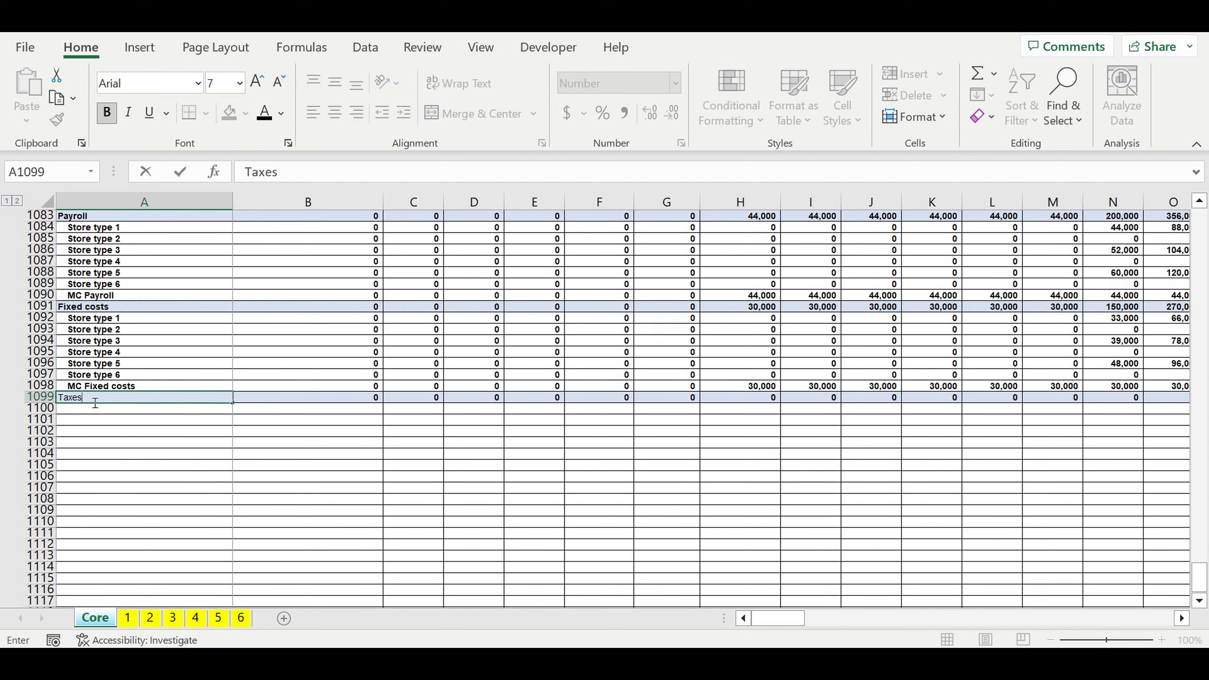
key("Return")
Step: Insert 11 rows at rows 1067 to 1077 above the Cash Flow Statement and fill them white
scroll(92, 400, "up", 10)
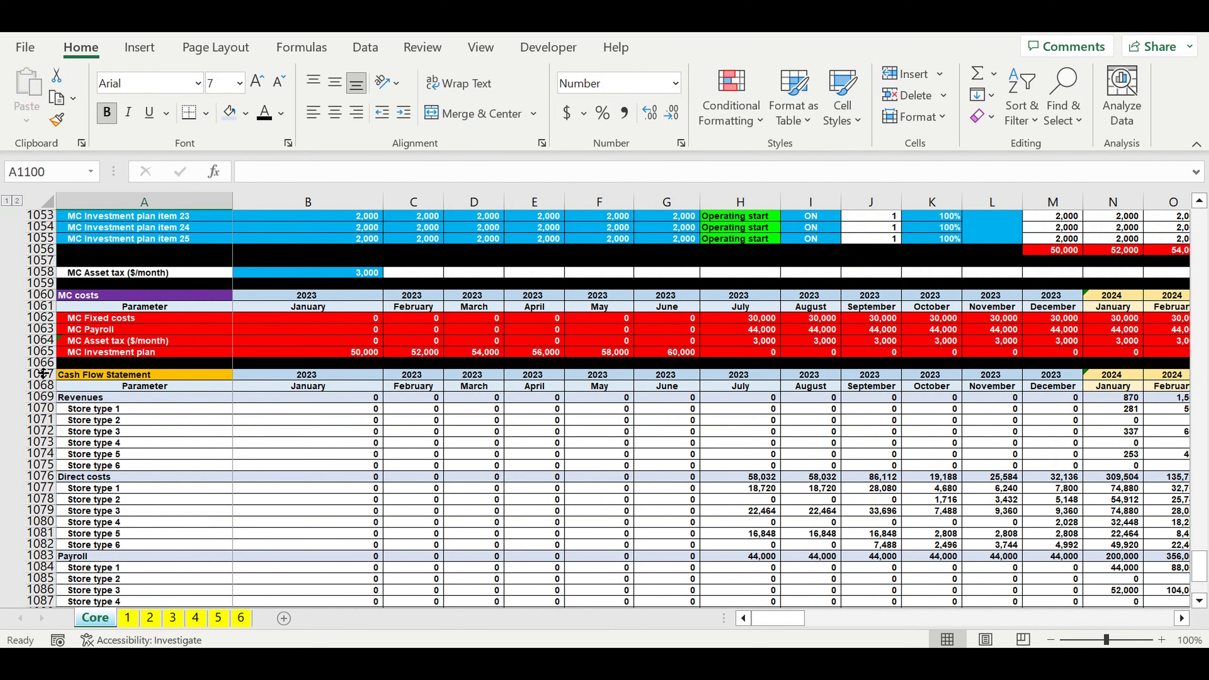
left_click_drag(41, 376, 41, 488)
right_click(42, 431)
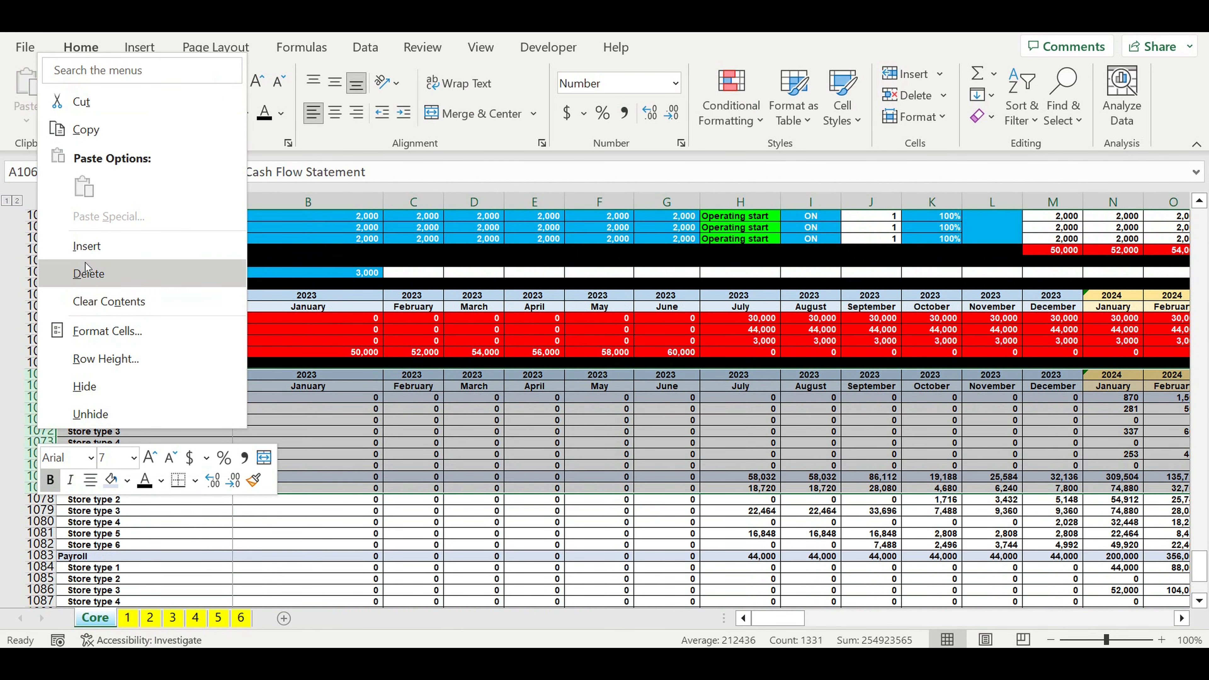
left_click(86, 247)
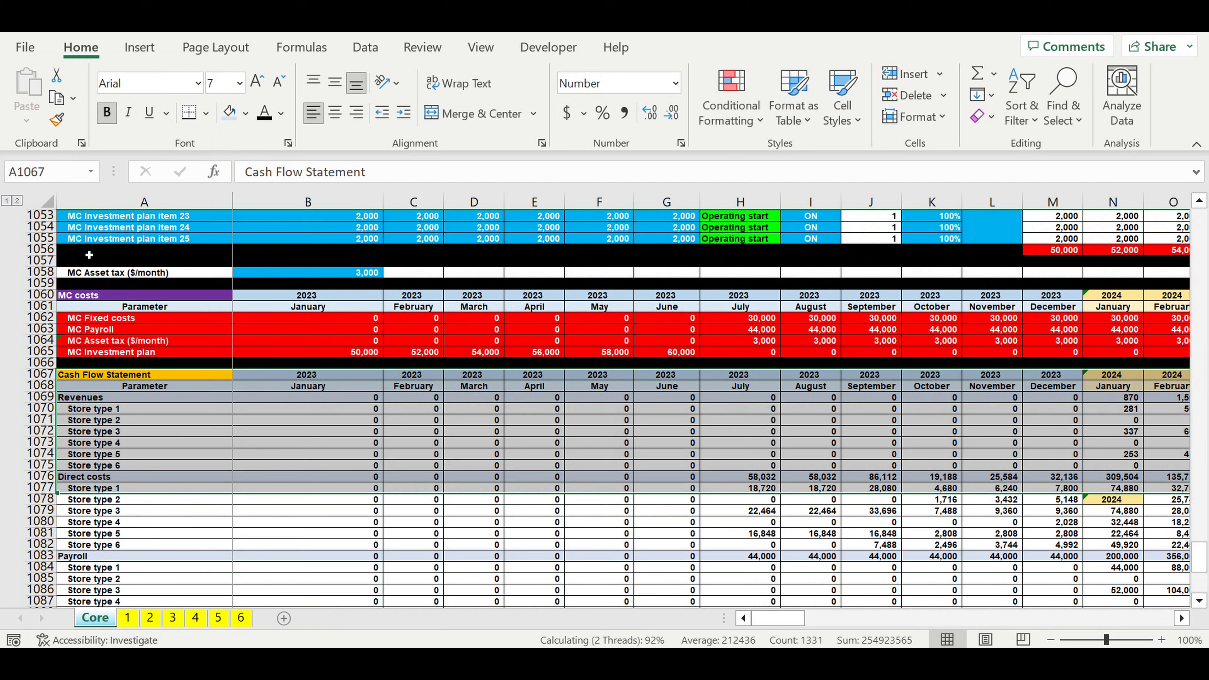
left_click(248, 113)
left_click(225, 174)
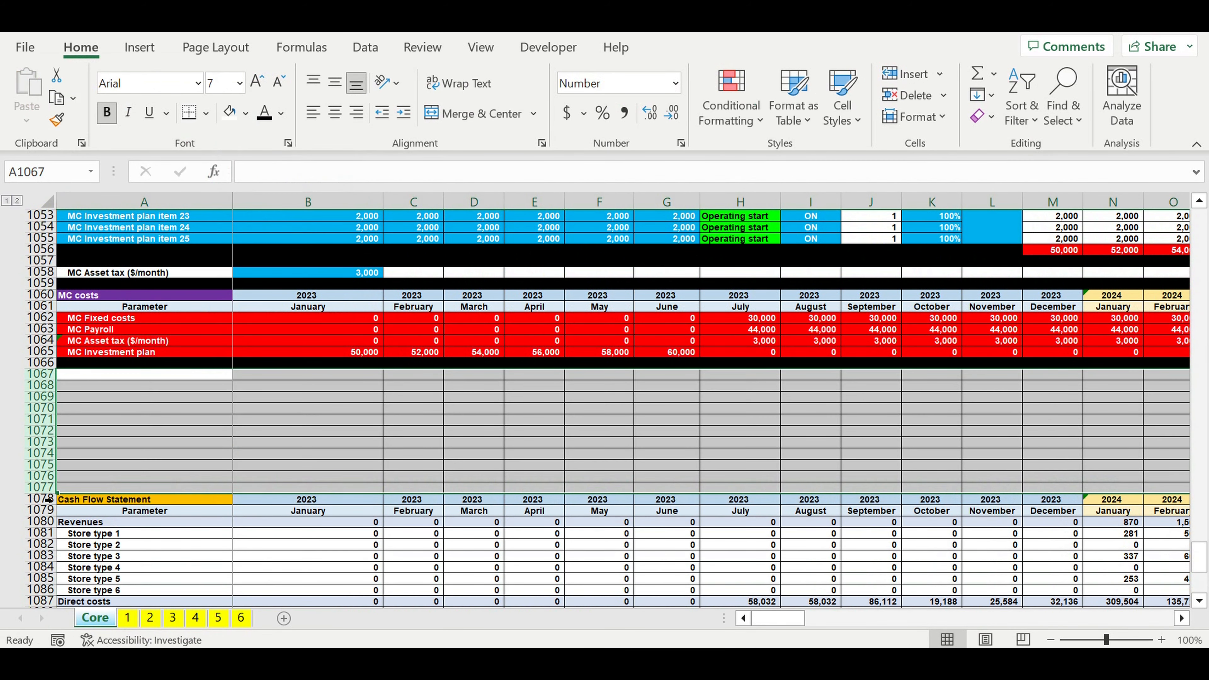
Step: Fill row 1077 black as a separator above the Cash Flow Statement
left_click(44, 491)
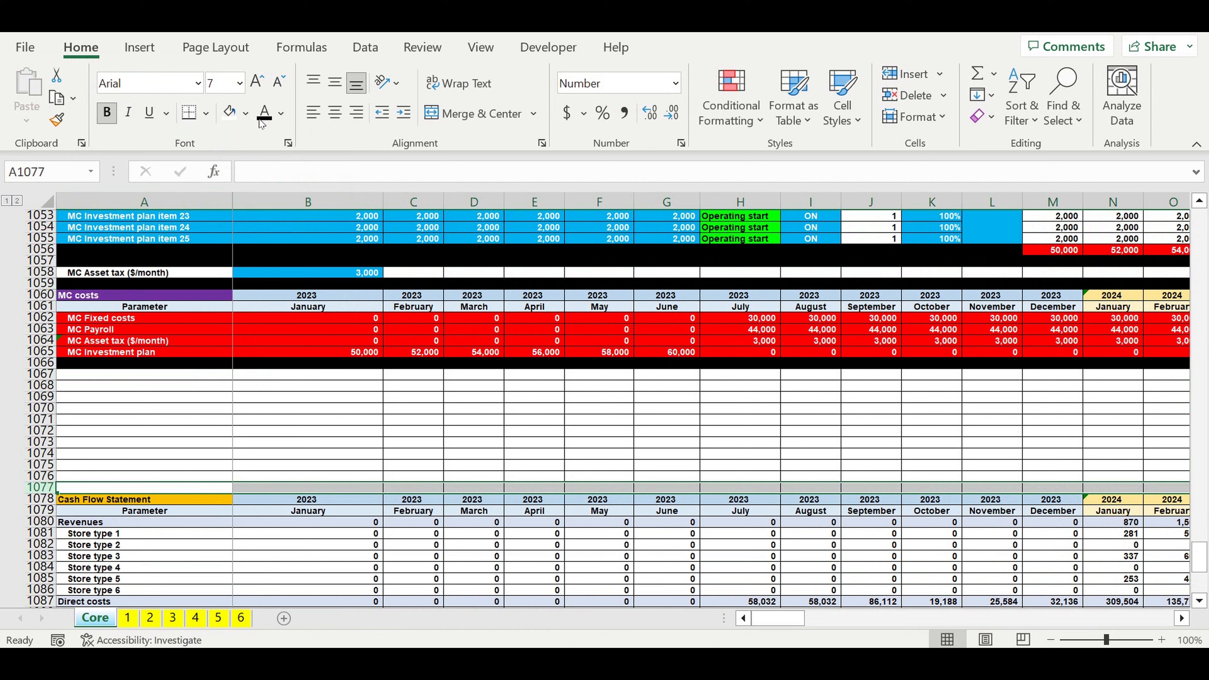
left_click(246, 113)
left_click(245, 162)
Step: Enter the block title Taxes in A1067
left_click(97, 379)
type("Ta")
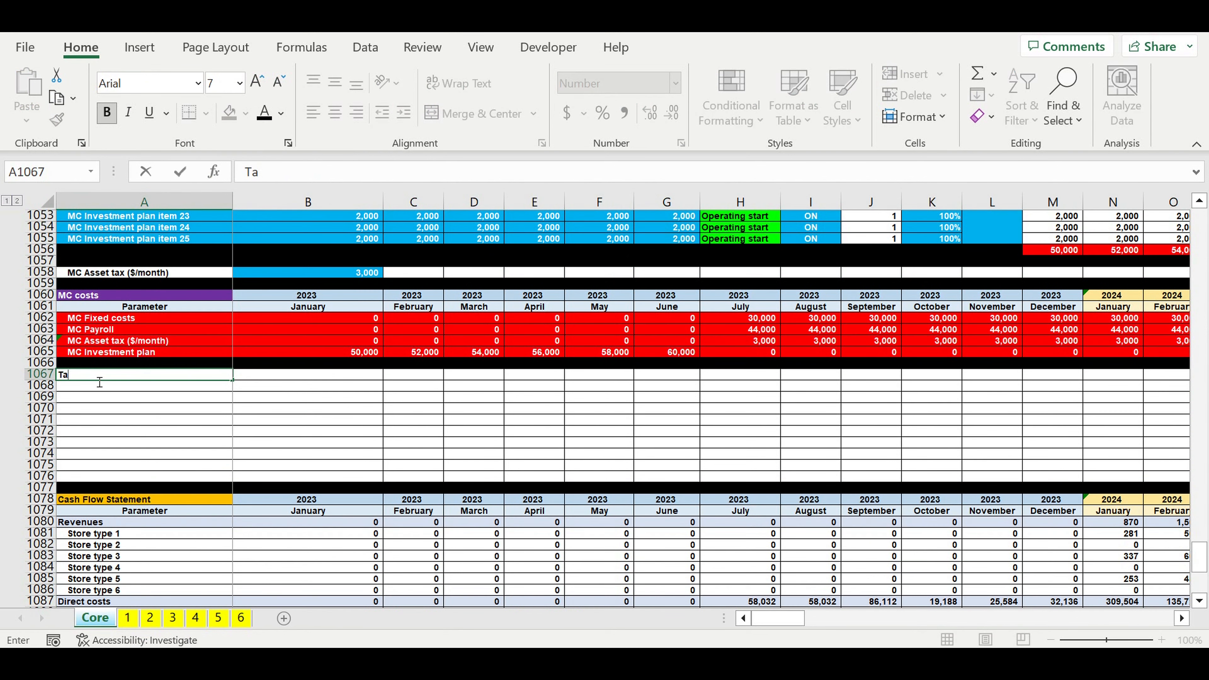
type("xes")
key("Return")
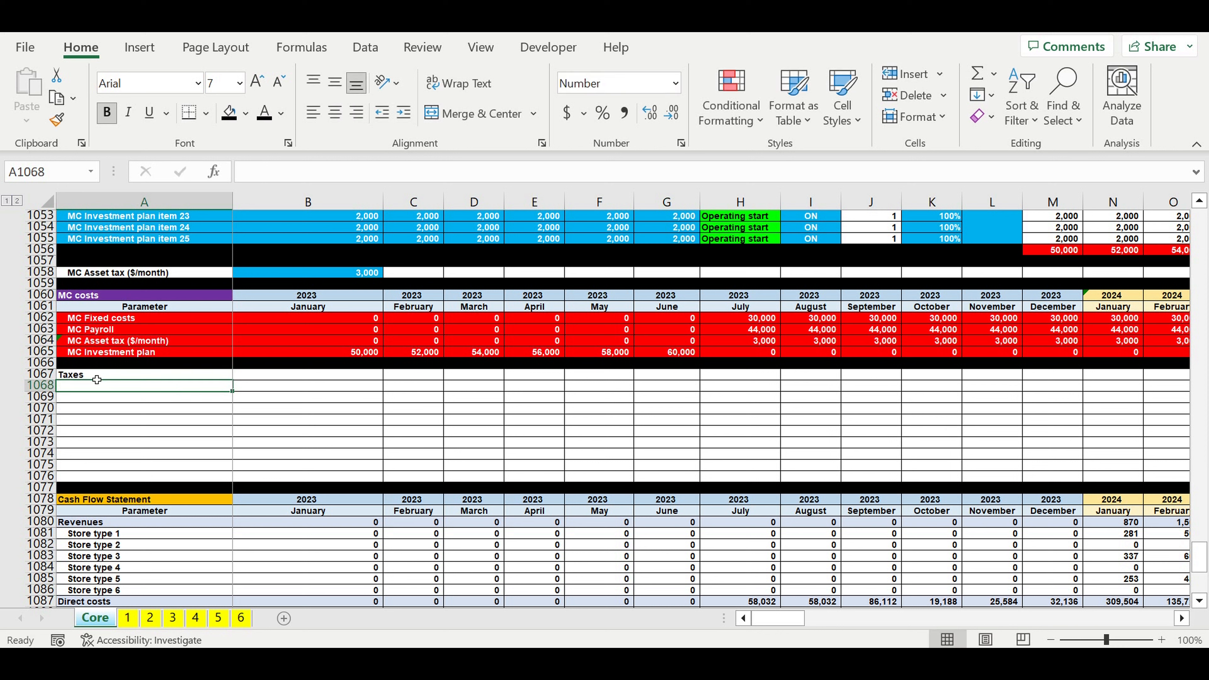
Step: Enter the column headers Tax in A1068 and Rate in B1068
type("Taxes")
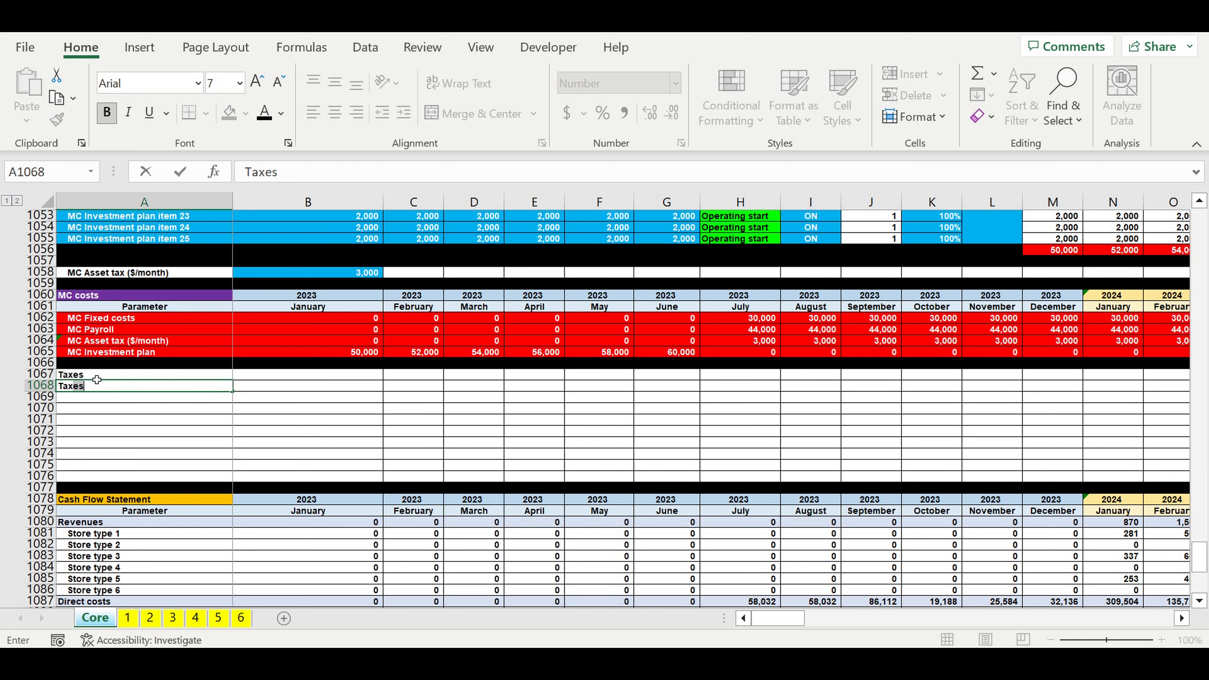
type("e")
key("BackSpace")
key("ctrl+Return")
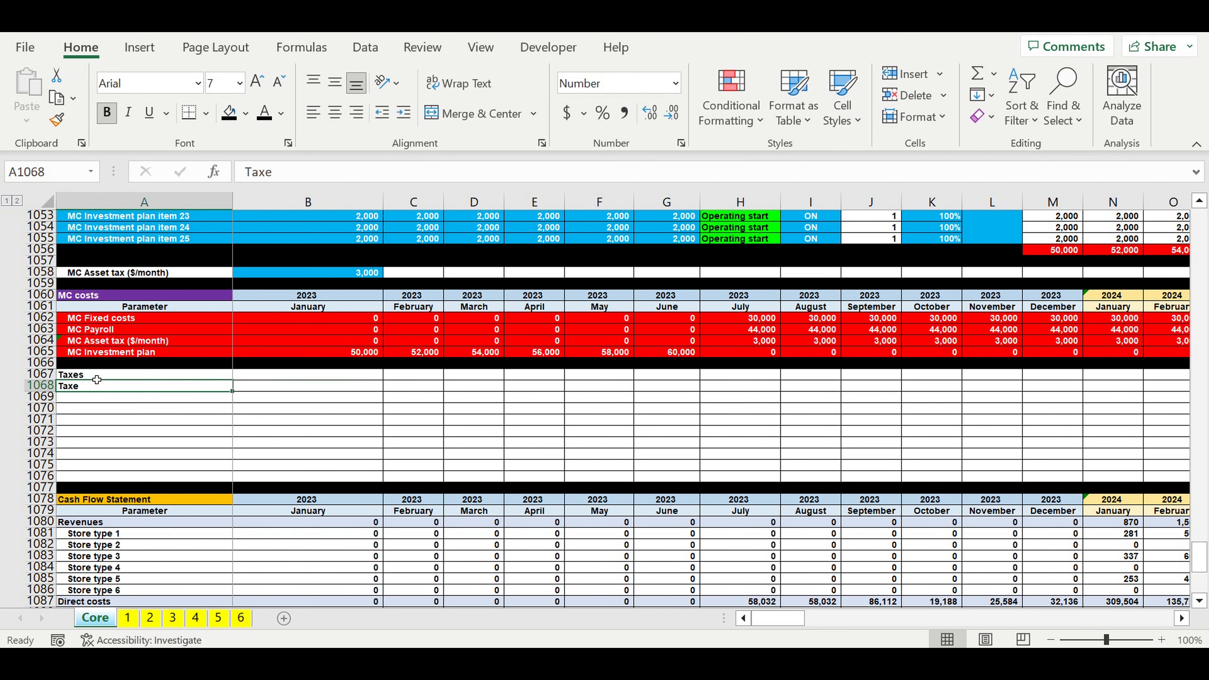
left_click(292, 173)
key("BackSpace")
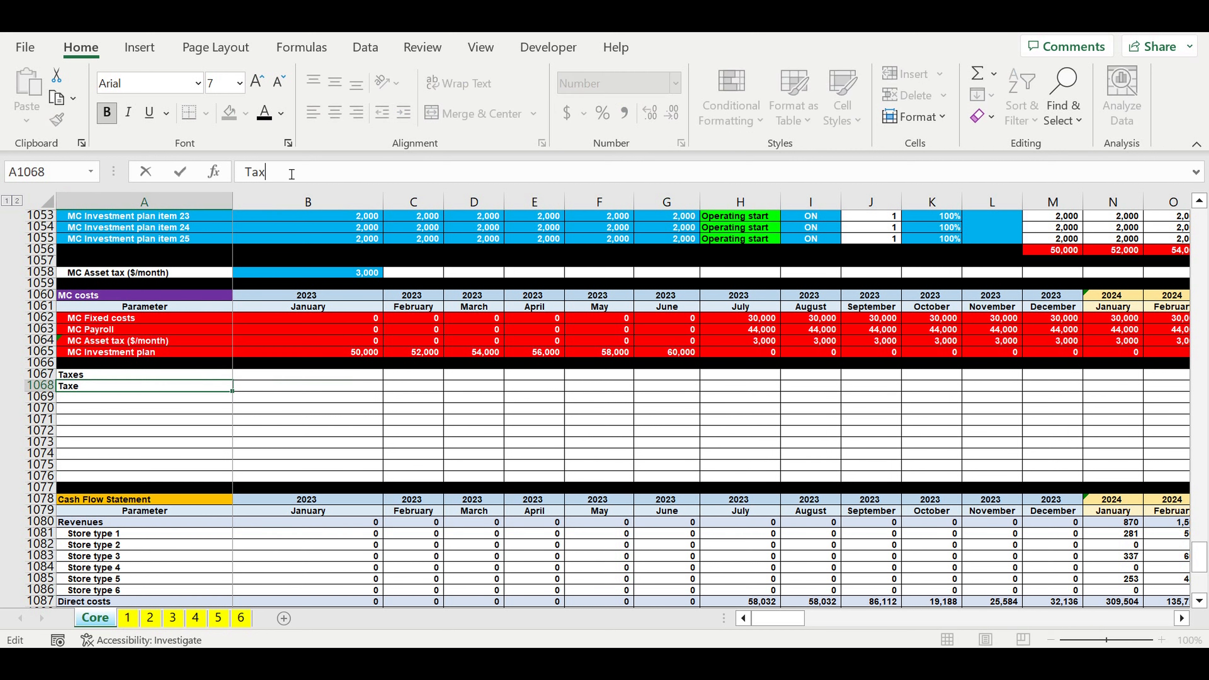
key("Return")
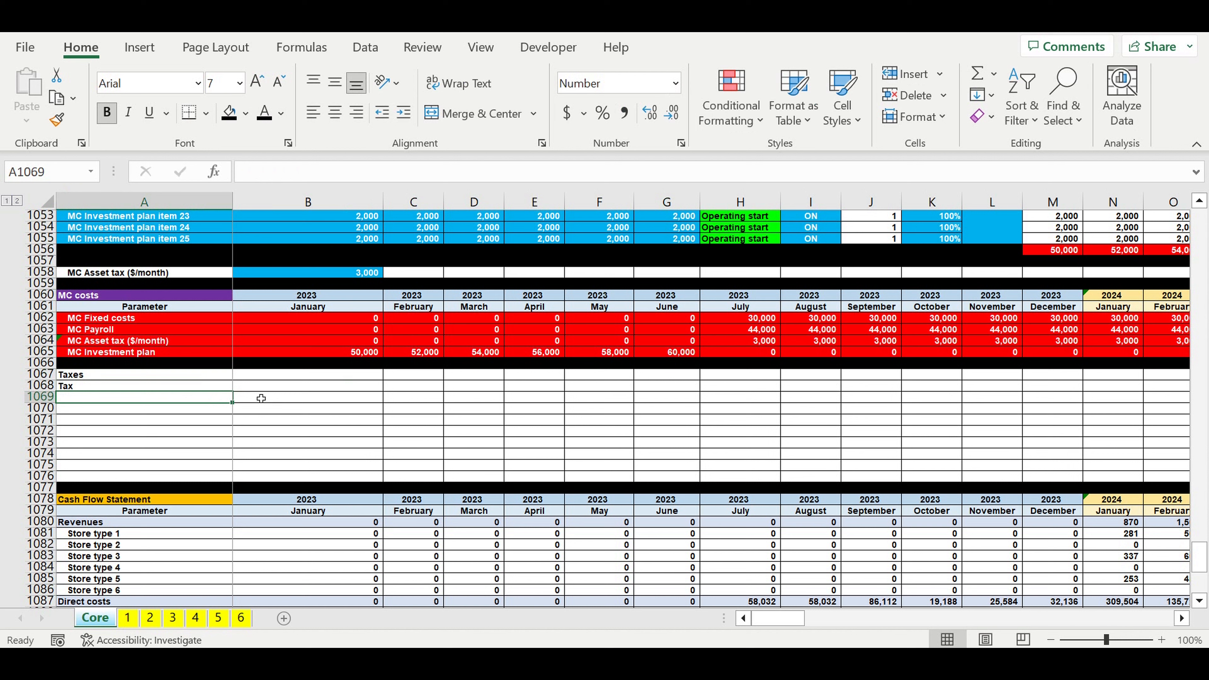
left_click(267, 388)
type("Rate")
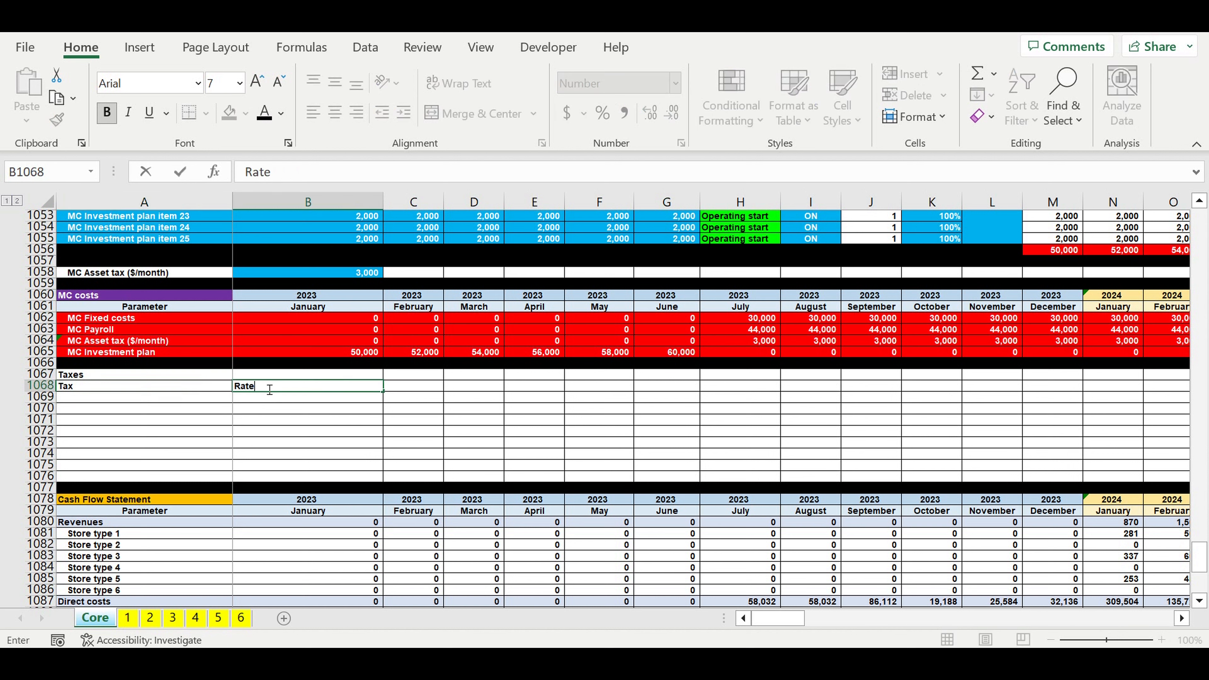
Step: Fill the Taxes title cell A1067 with the recently used cyan colour
left_click(138, 374)
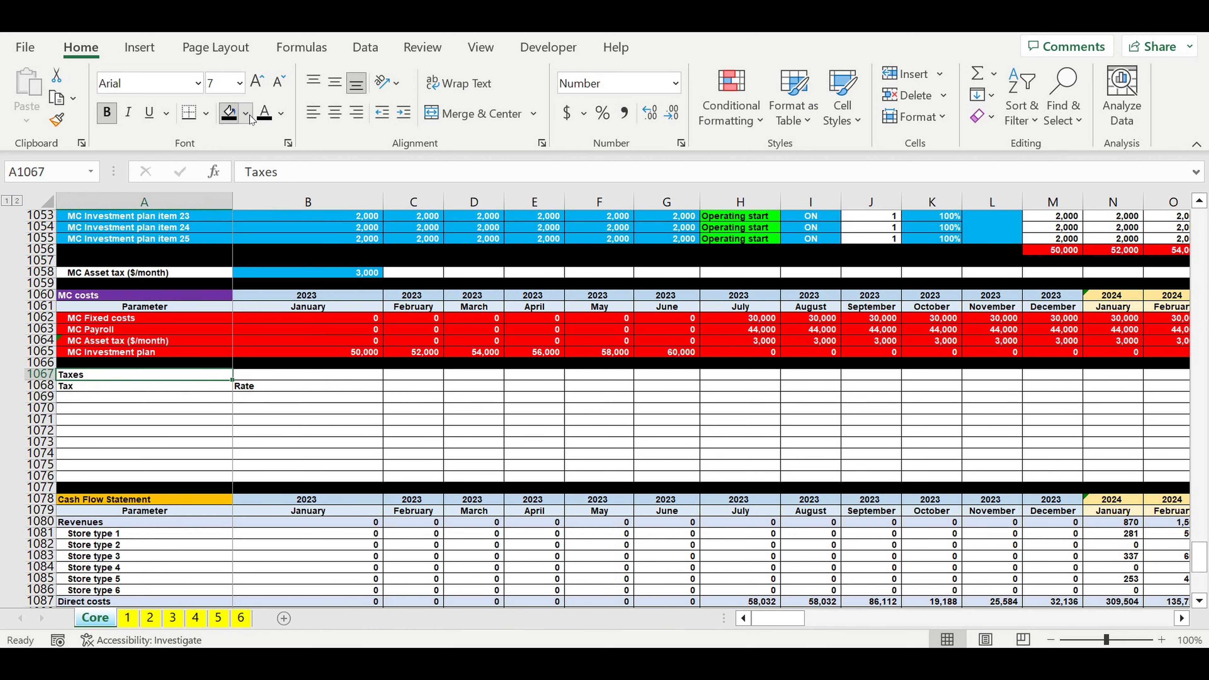
left_click(246, 114)
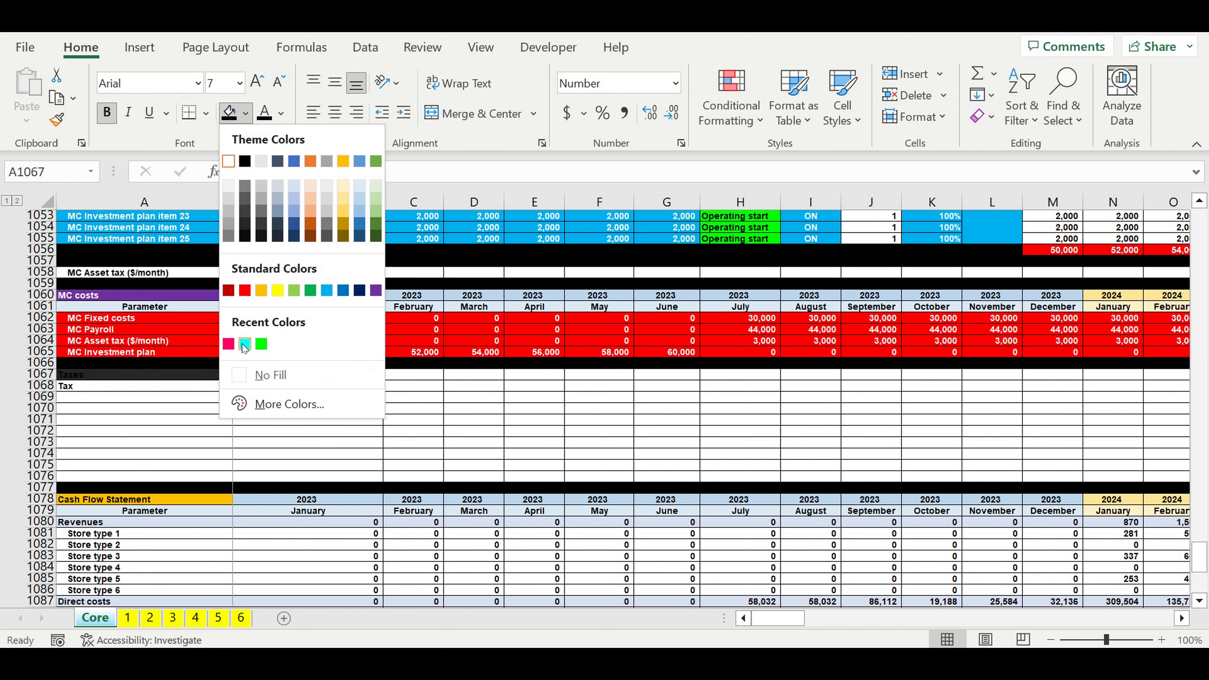
left_click(244, 344)
Step: Select the Tax and Rate header cells A1068:B1068
left_click_drag(143, 386, 307, 386)
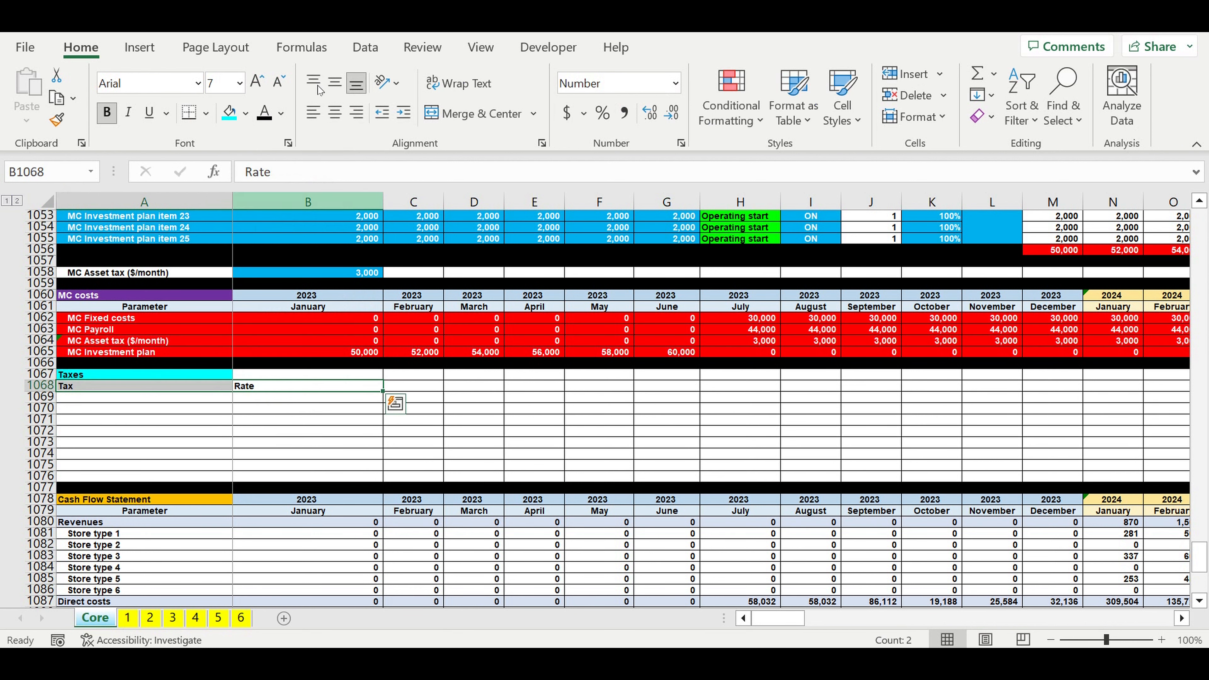
Step: Center the Tax and Rate headers in A1068:B1068 and fill both cells with light blue
left_click(335, 113)
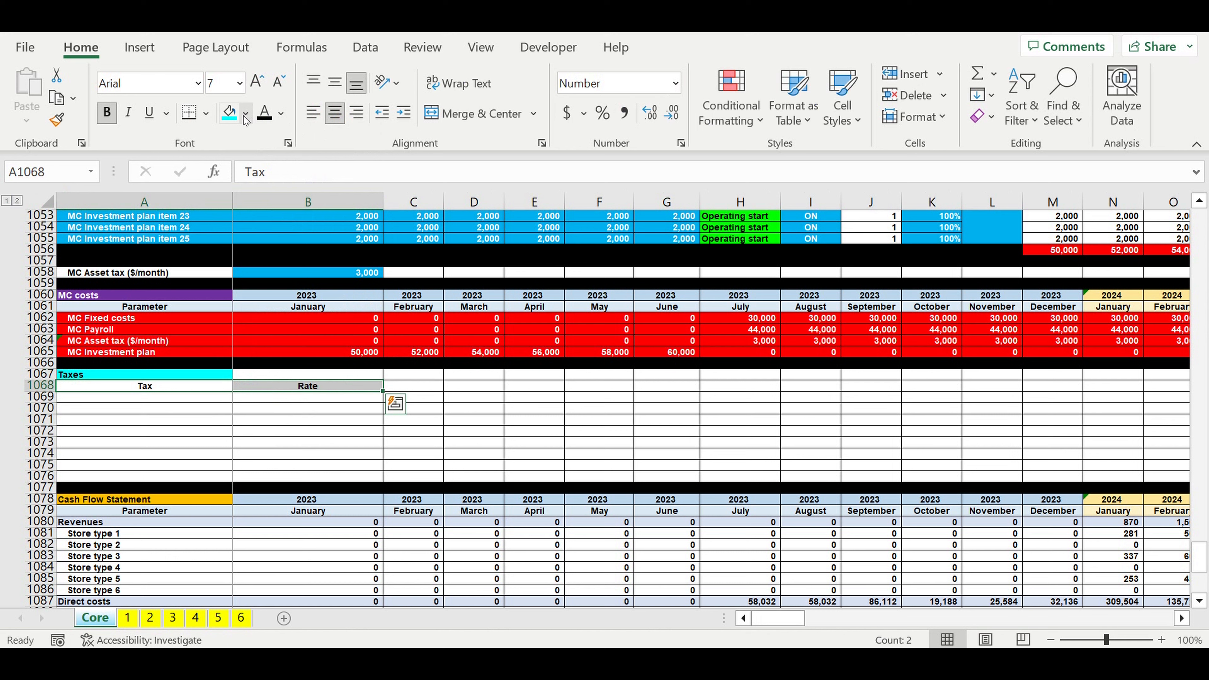
left_click(245, 119)
left_click(329, 229)
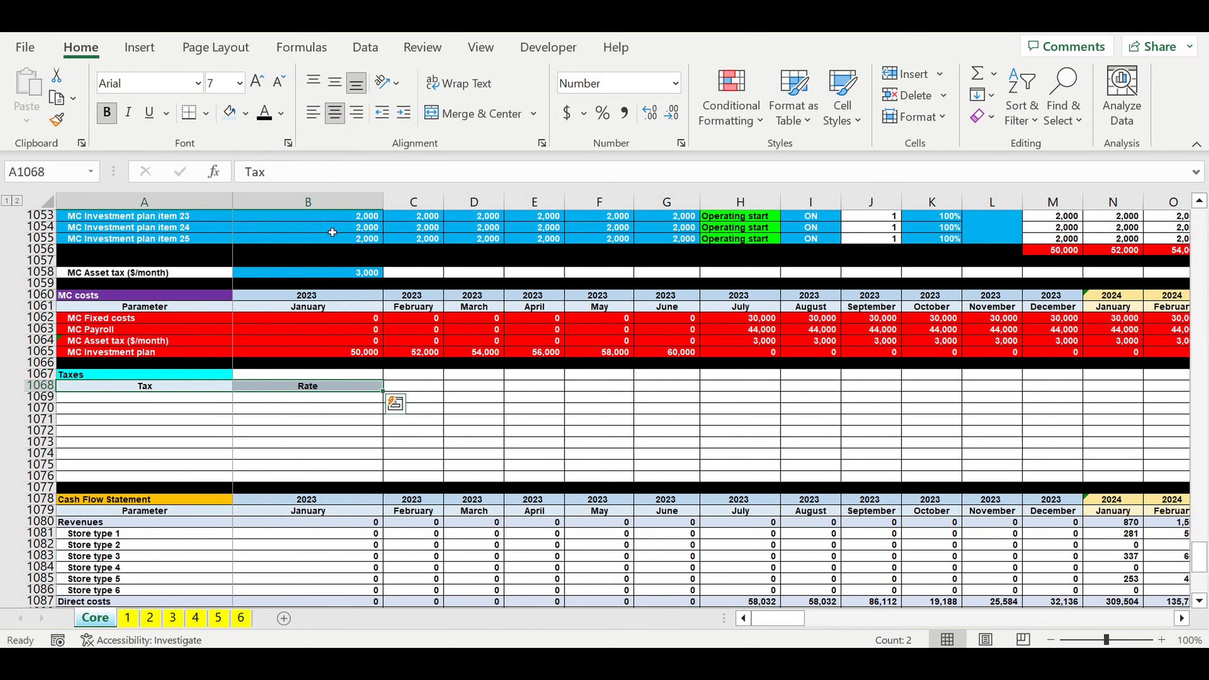
Step: Enter the labels Revenue tax, Payroll tax and Asset tax in cells A1069 to A1071 of the Taxes table
left_click(205, 401)
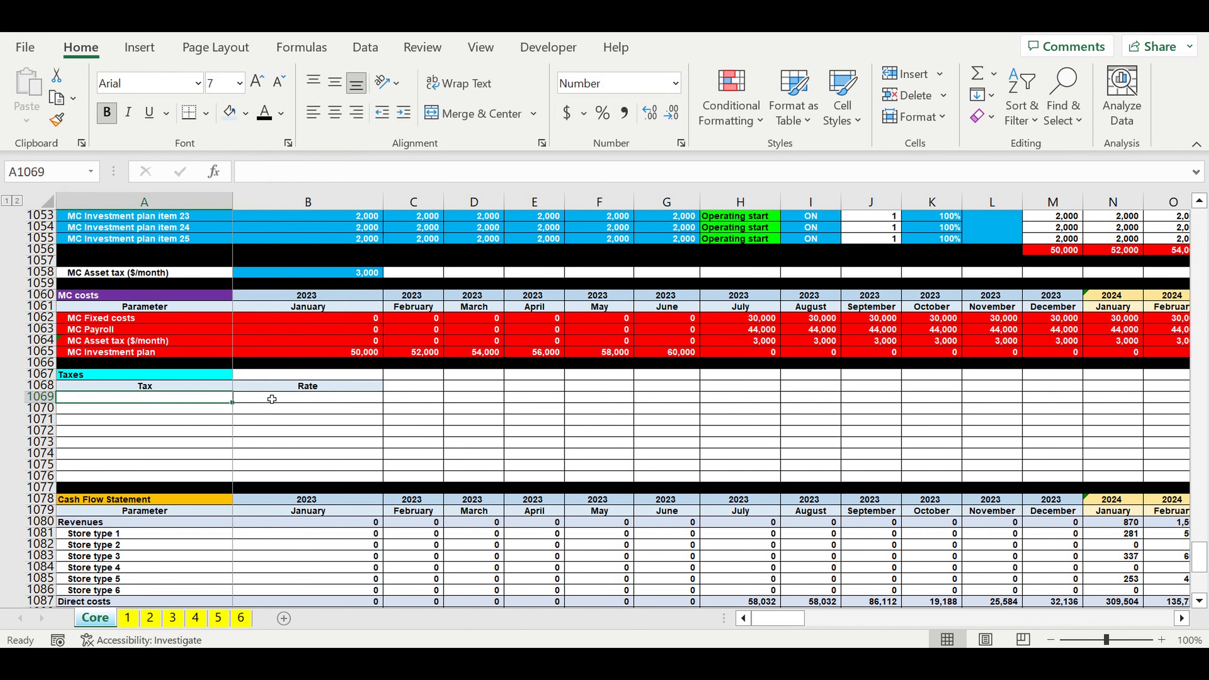
type("Revenues")
key("BackSpace")
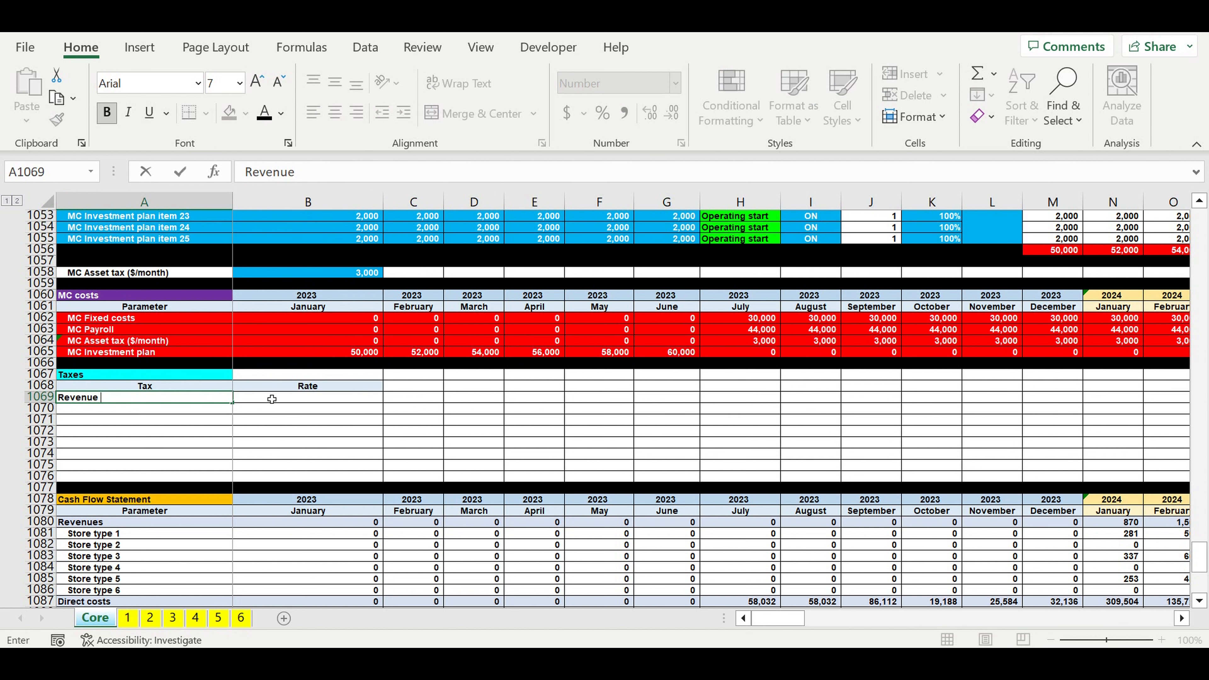
type("tax")
key("Return")
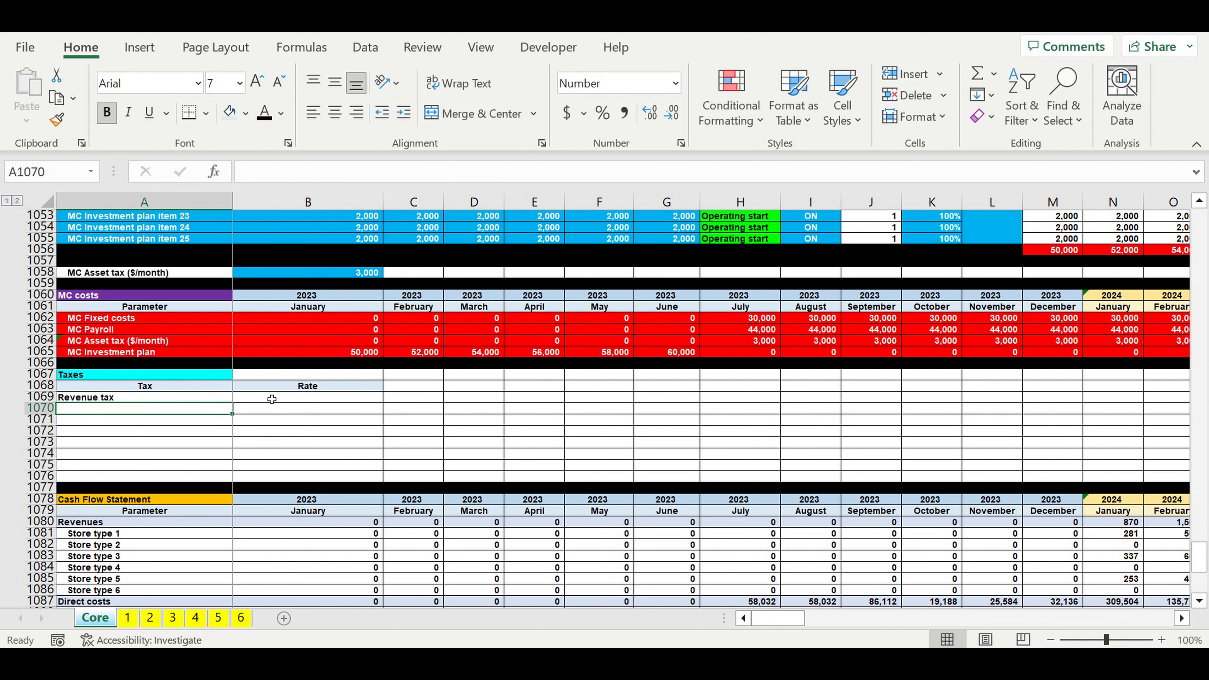
type("Payroll tax")
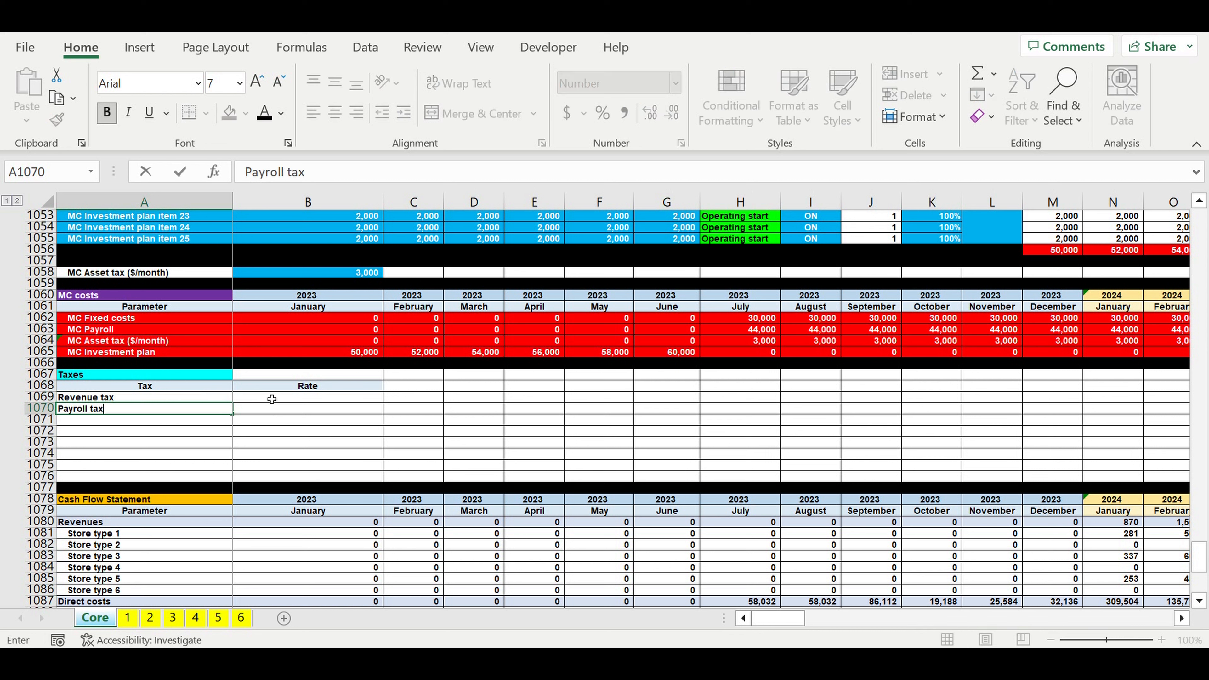
key("Return")
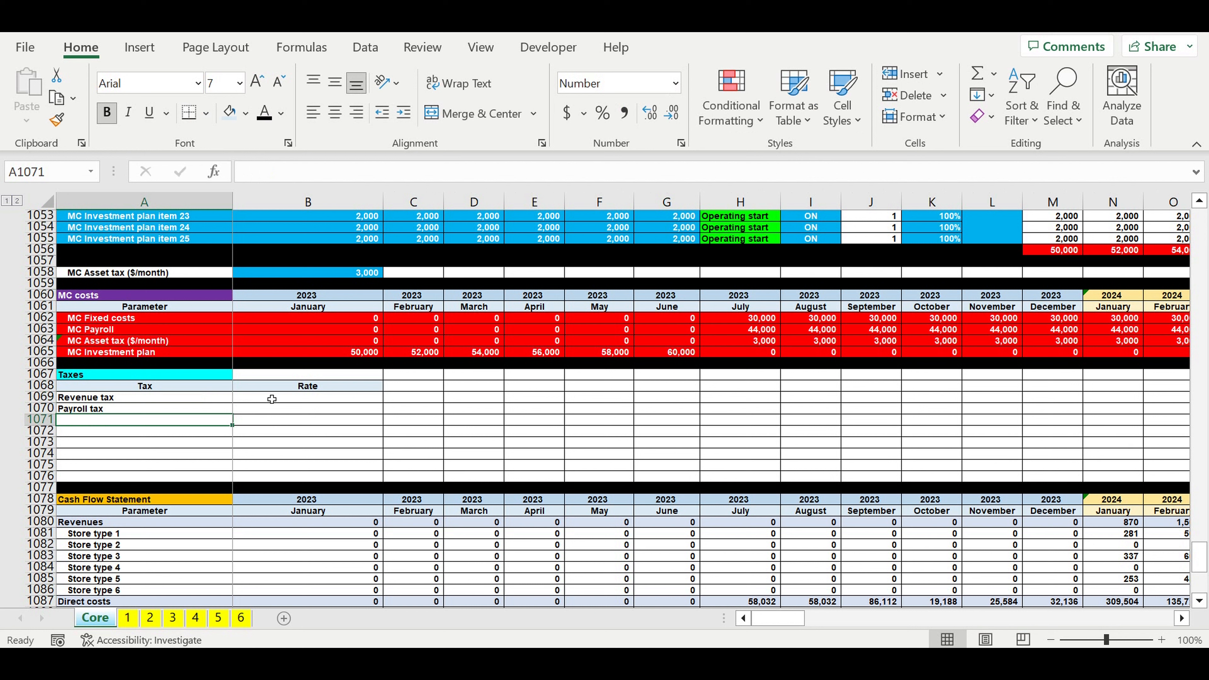
type("Asset tax")
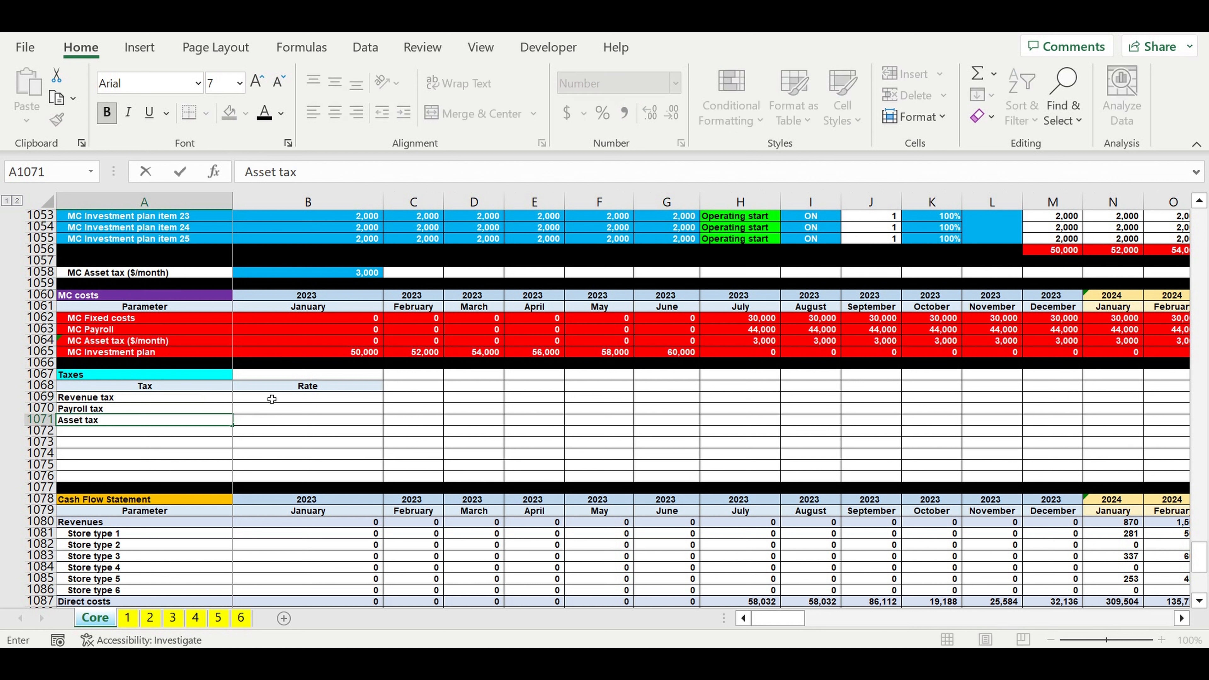
key("Return")
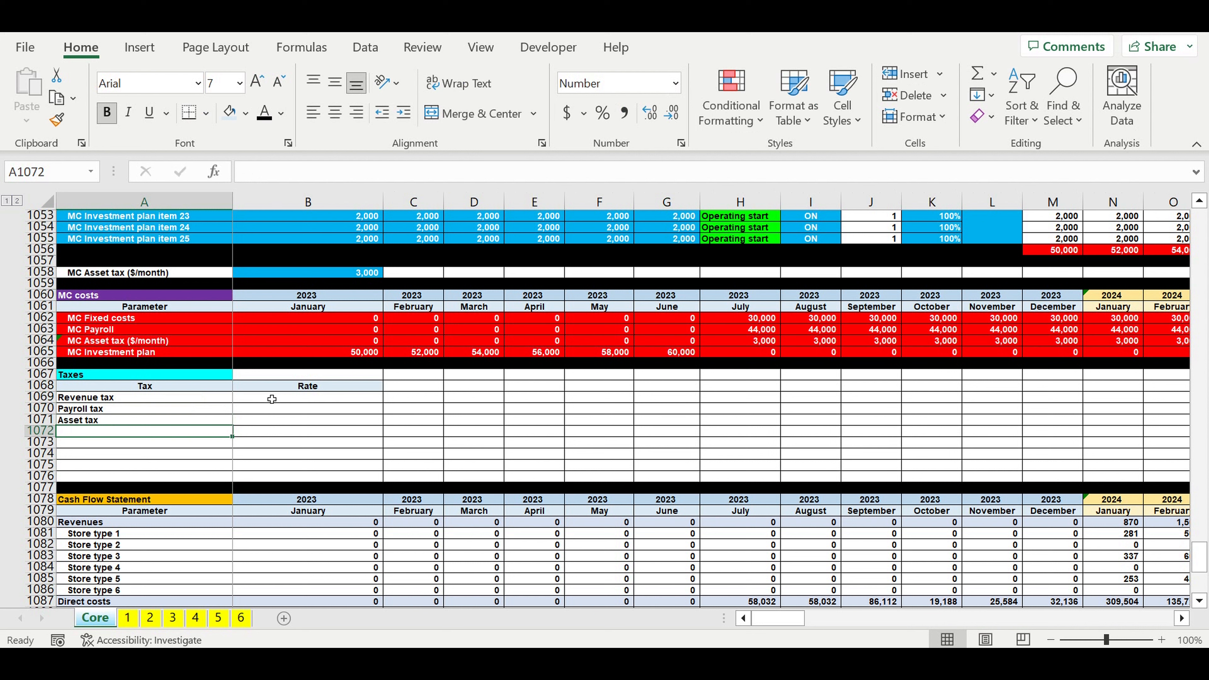
Step: Copy the Asset tax label down to A1072 and replace the label in A1071 with Profit tax
key("Up")
left_click_drag(238, 431, 230, 435)
left_click(92, 423)
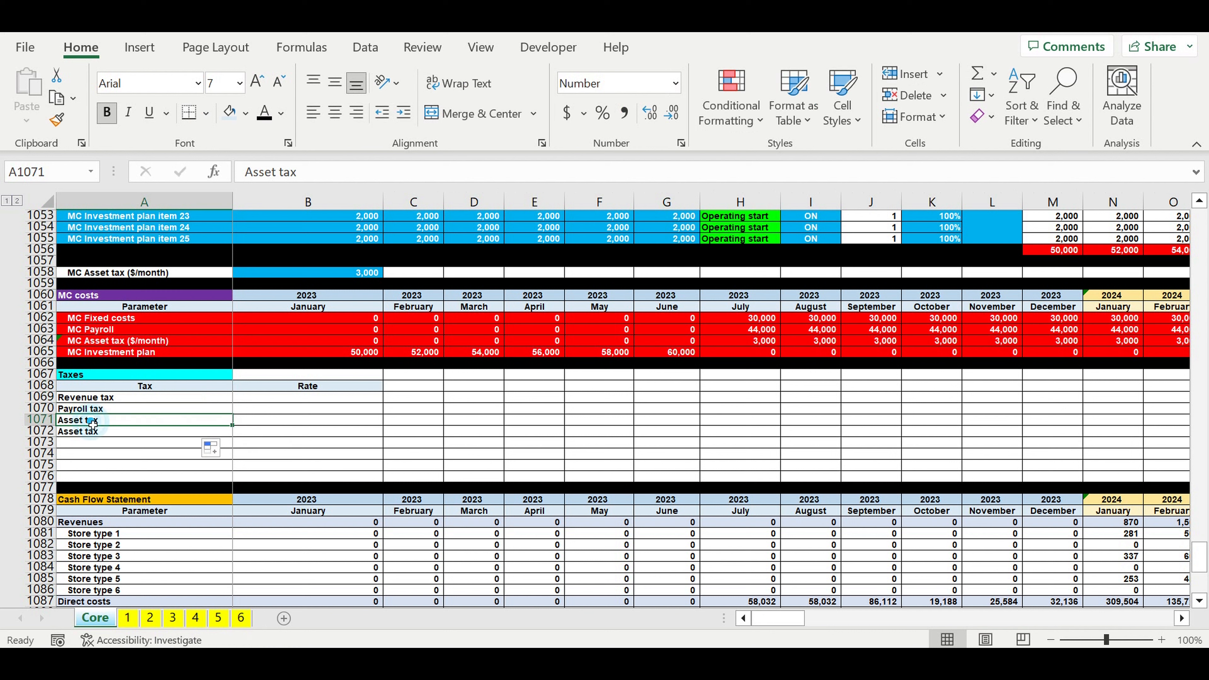
type("Profit ta")
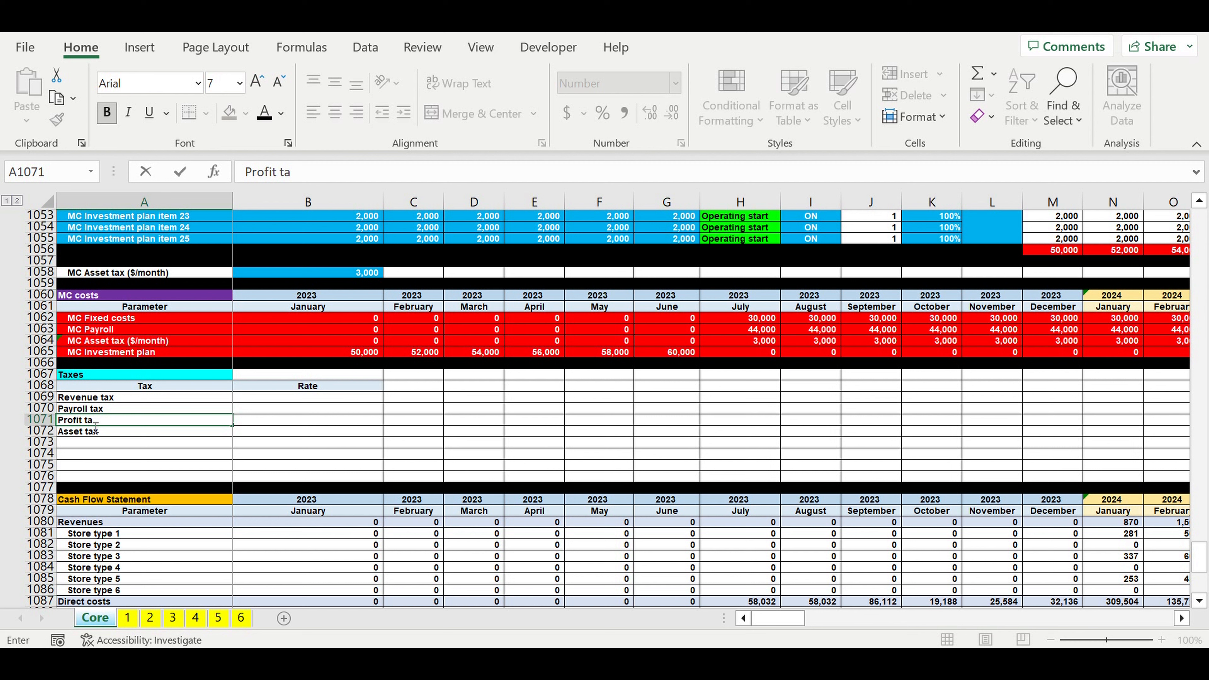
type("x")
key("Return")
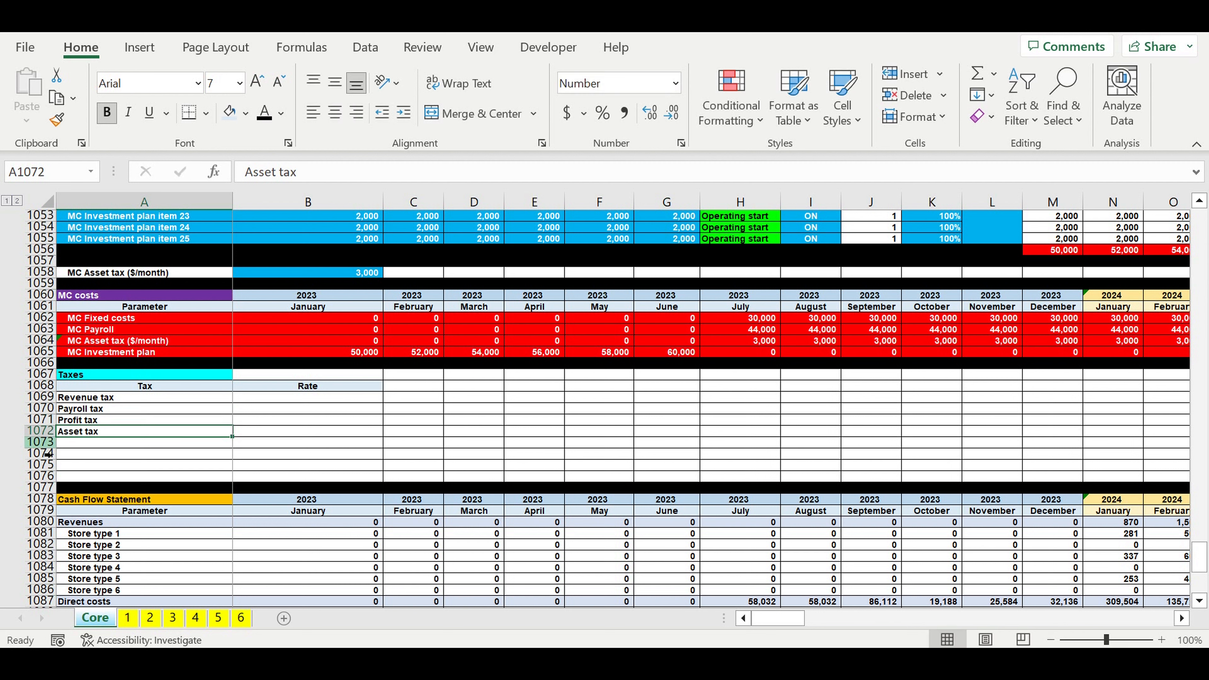
Step: Delete the empty rows 1073 to 1076 and indent the four tax labels in A1069:A1072
left_click_drag(42, 442, 35, 475)
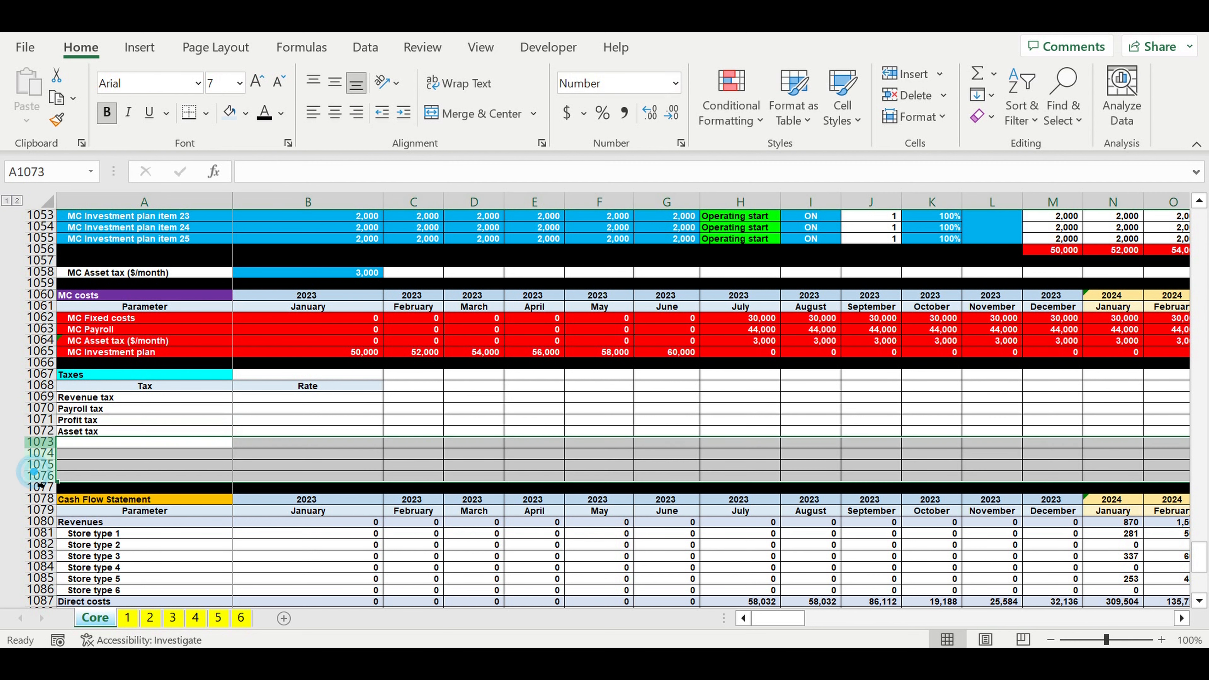
right_click(36, 476)
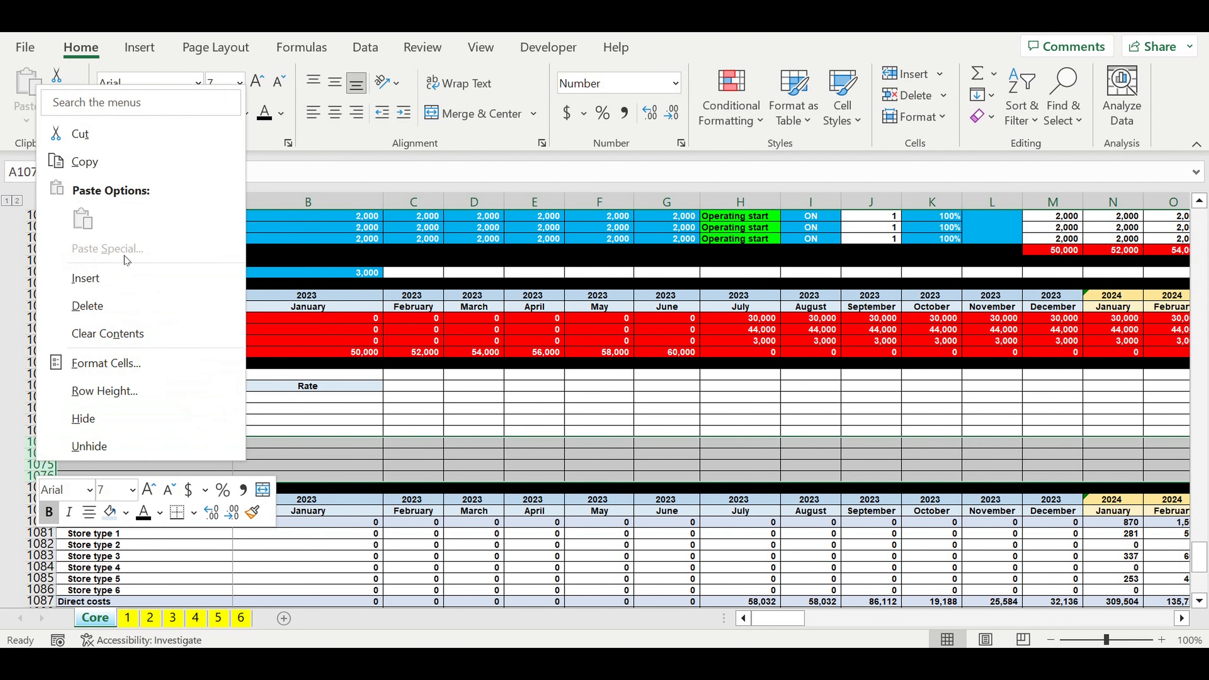
left_click(101, 306)
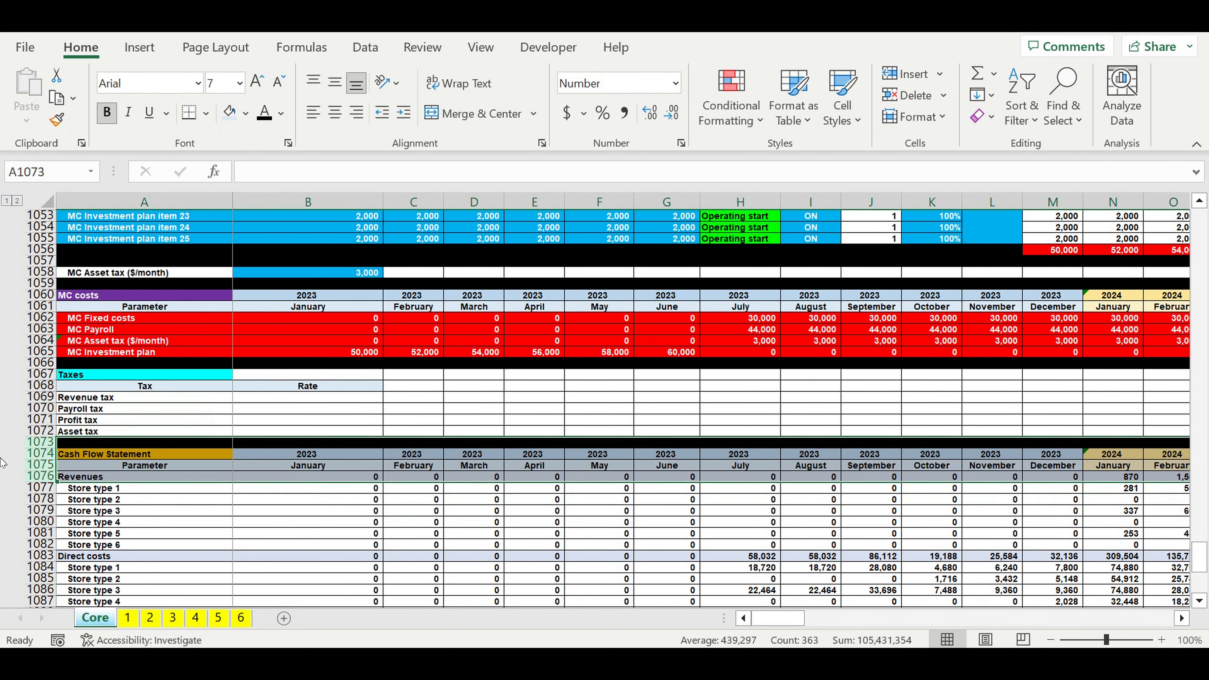
left_click_drag(81, 397, 83, 431)
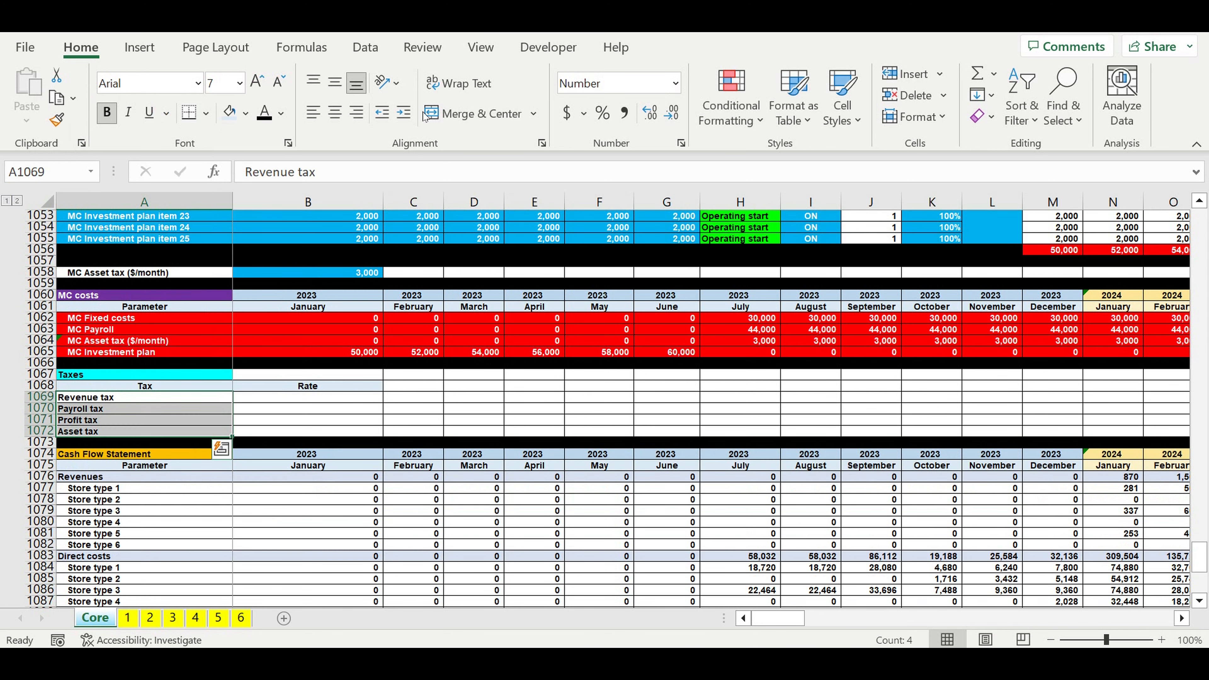
left_click(403, 113)
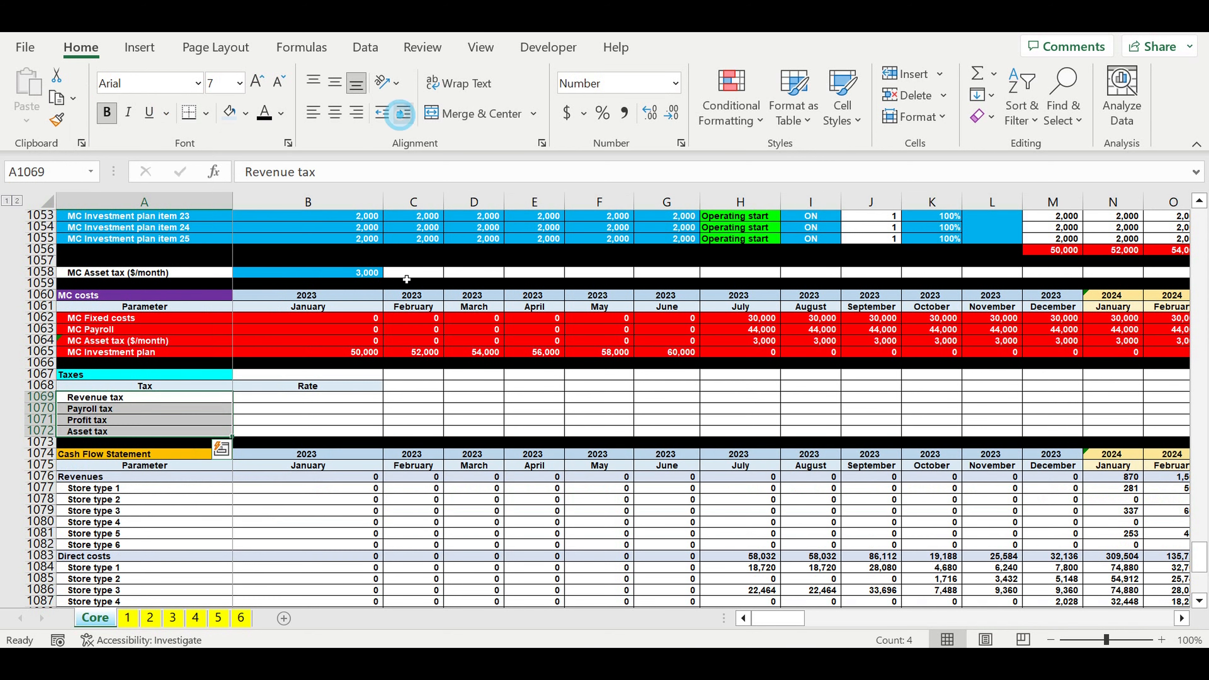
Step: Give the rate cells B1069:B1072 a bright blue fill and white font, and format B1069:B1071 as percentages
left_click_drag(307, 397, 310, 432)
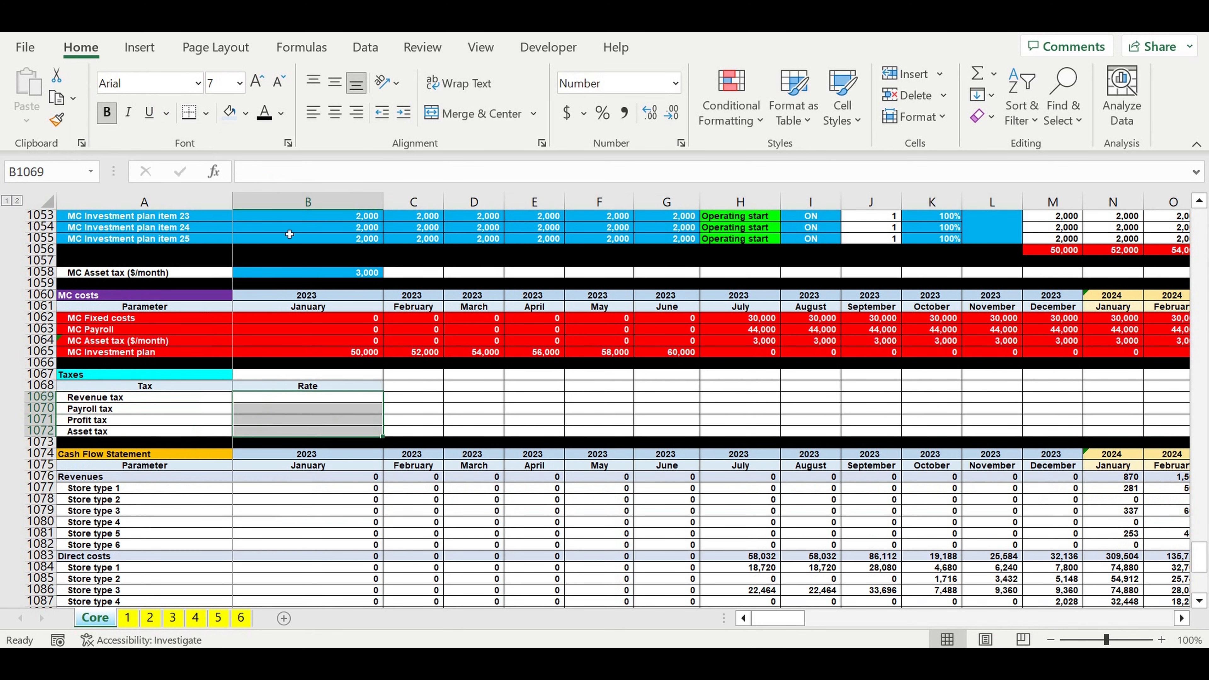
left_click(246, 113)
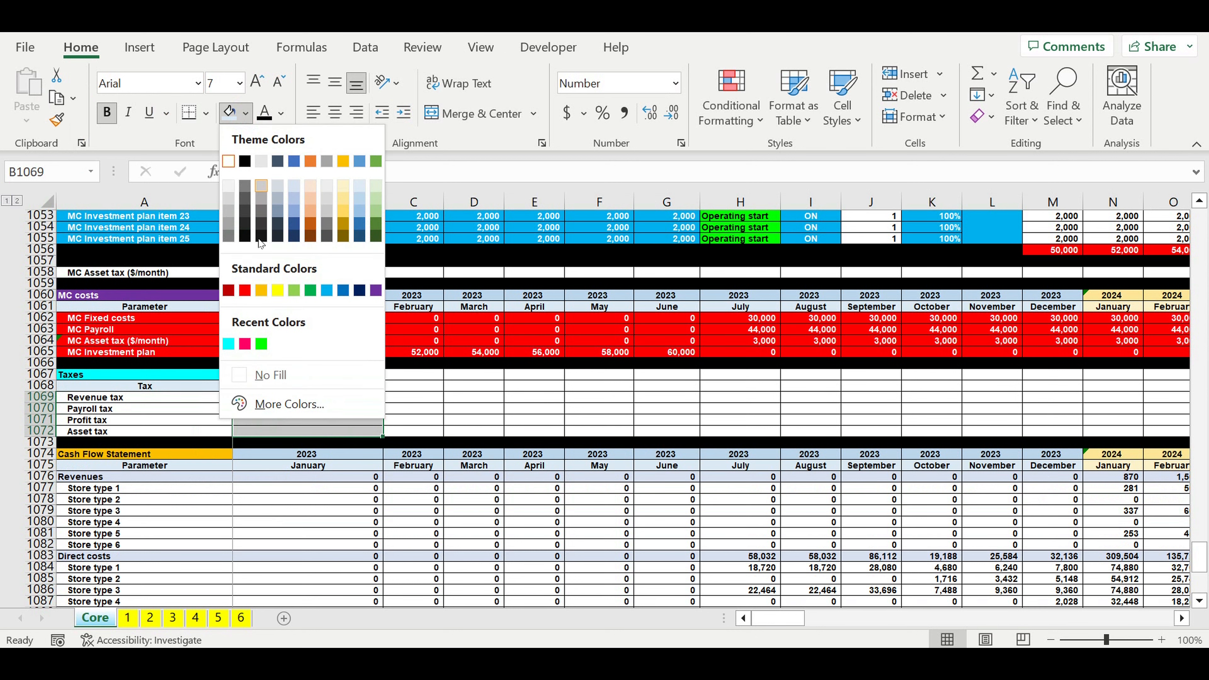
left_click(326, 290)
left_click(281, 112)
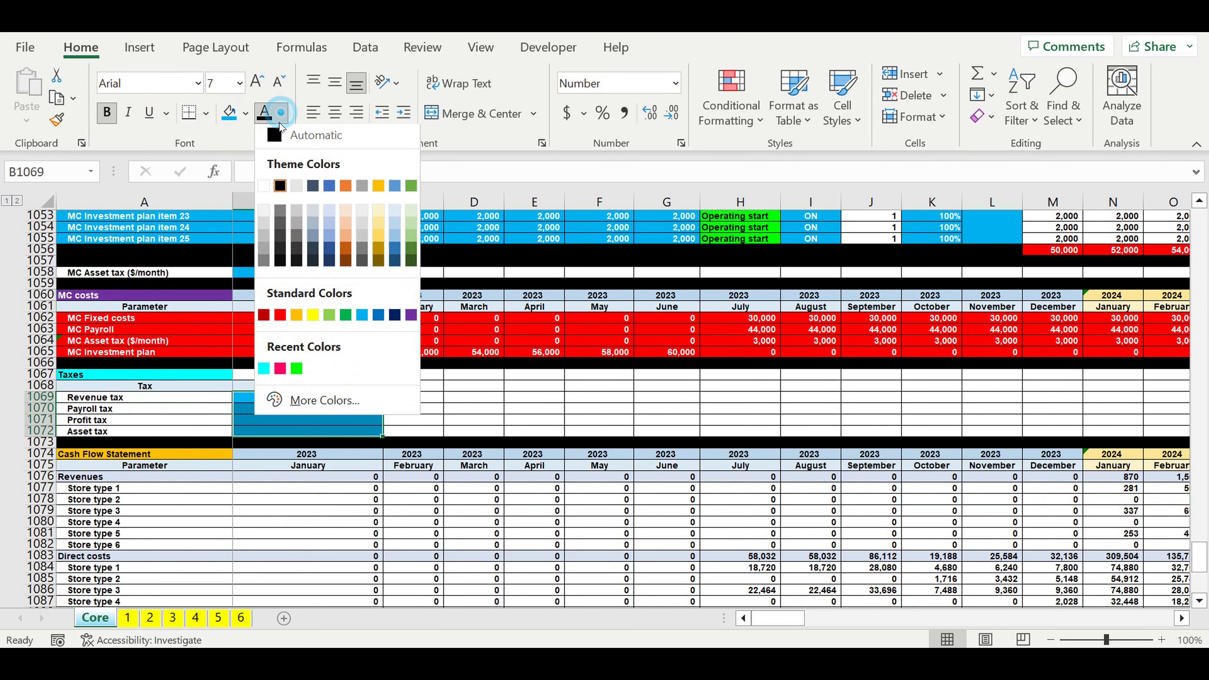
left_click(264, 192)
left_click_drag(333, 398, 352, 420)
left_click(602, 113)
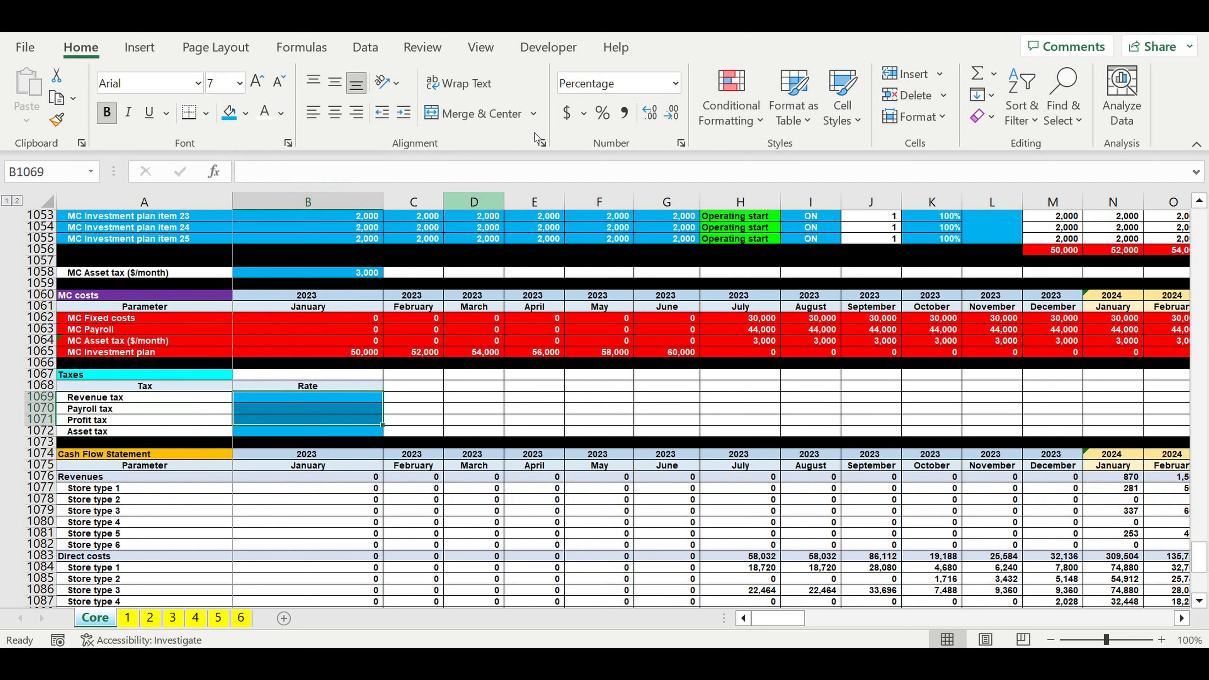
Step: Set the rates to 4% for Revenue tax, 9% for Payroll tax and 3% for Profit tax
left_click(331, 401)
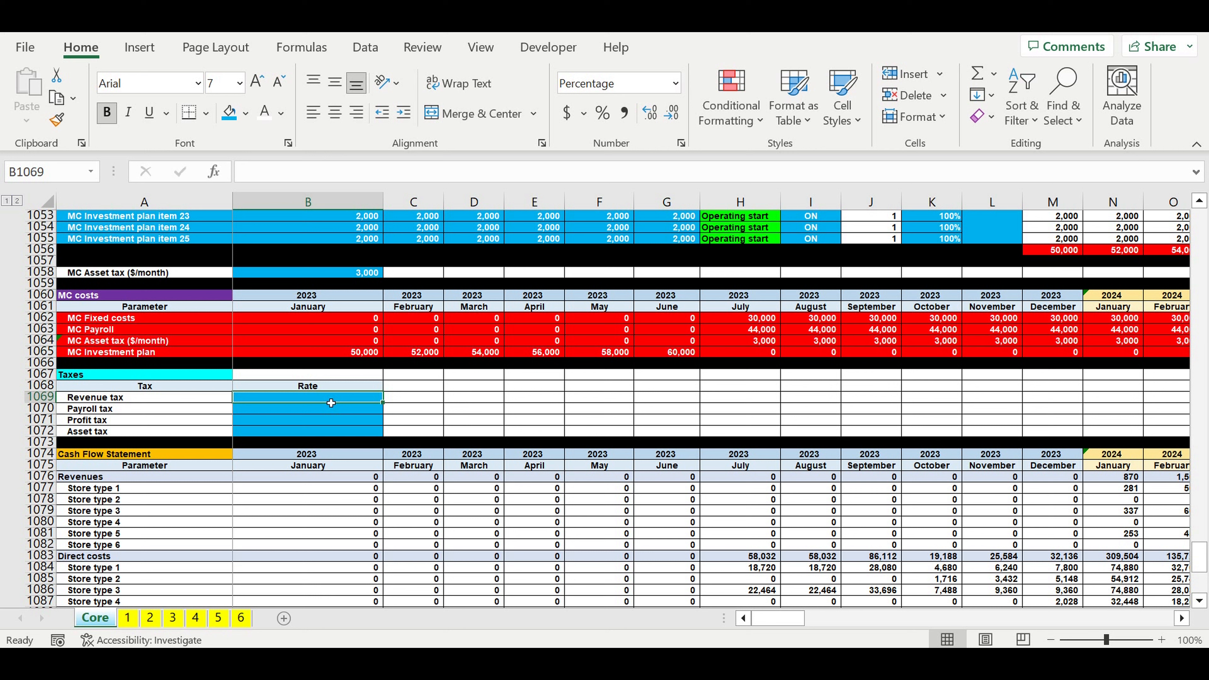
type("4")
key("Return")
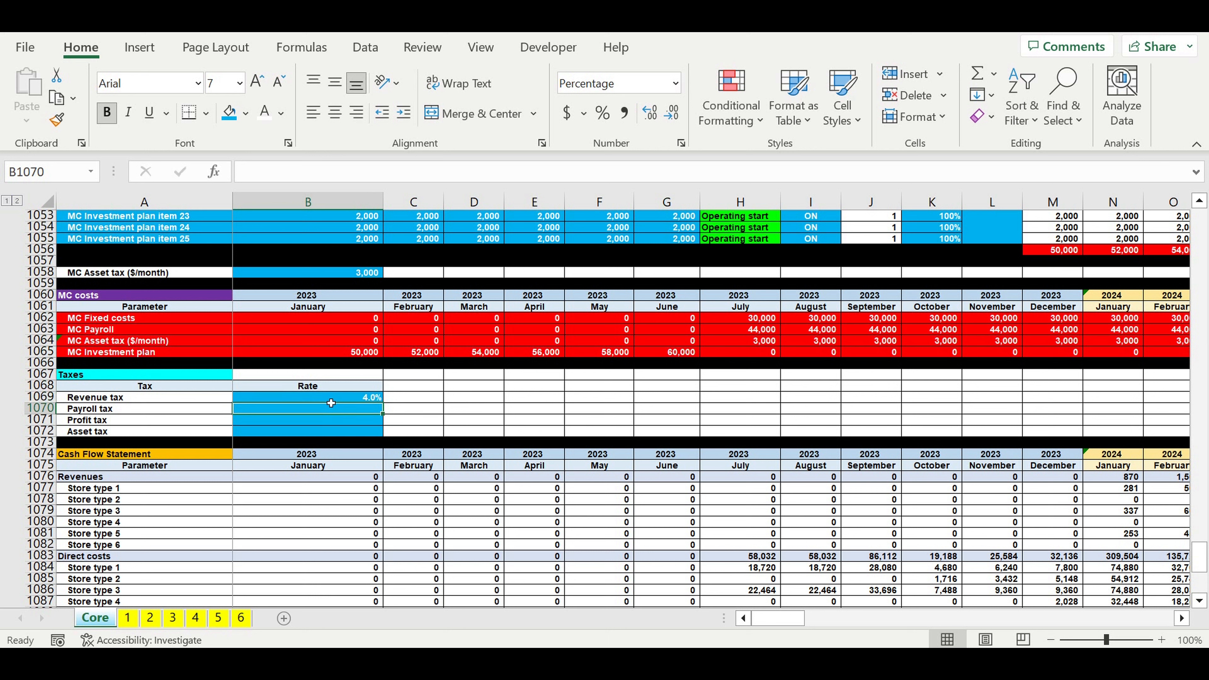
type("9")
key("Return")
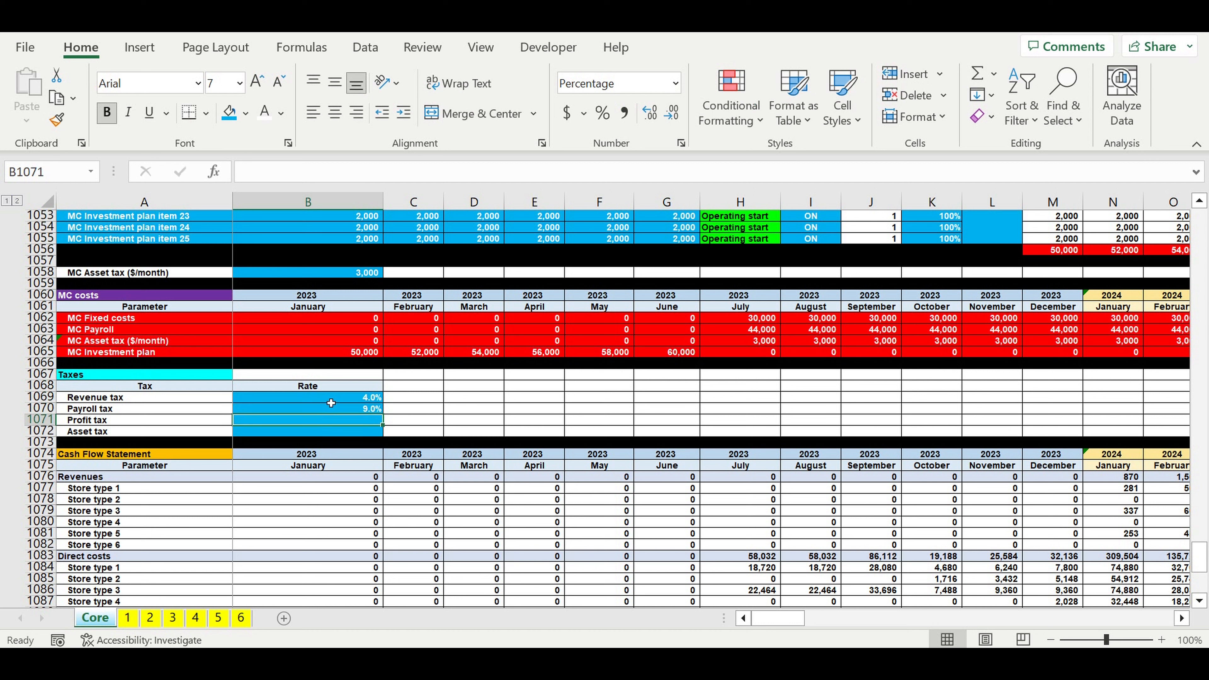
type("3")
key("Return")
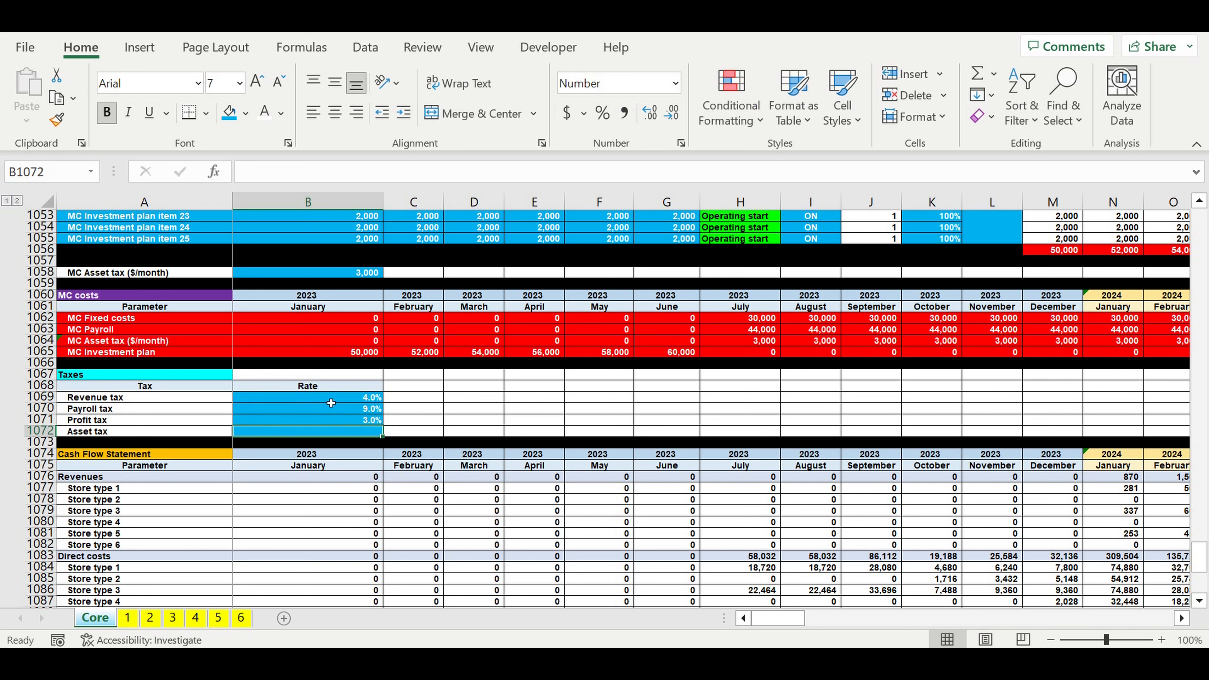
type("70000")
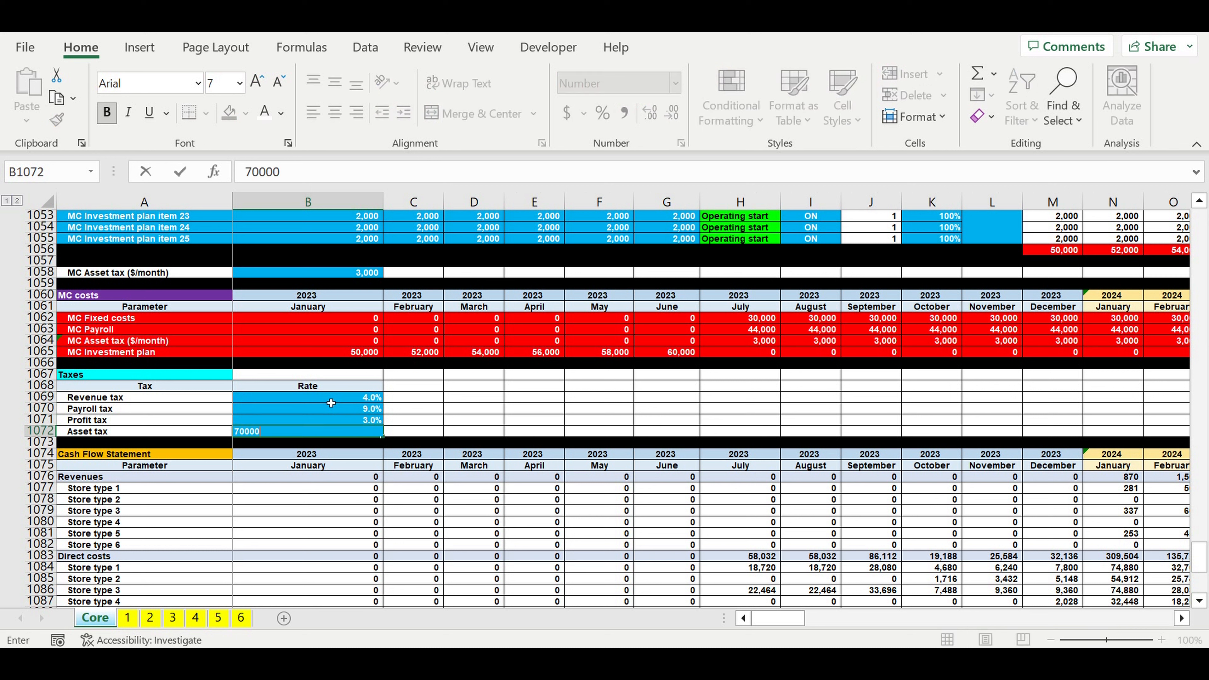
key("BackSpace")
key("BackSpace")
key("BackSpace")
key("BackSpace")
key("BackSpace")
key("Return")
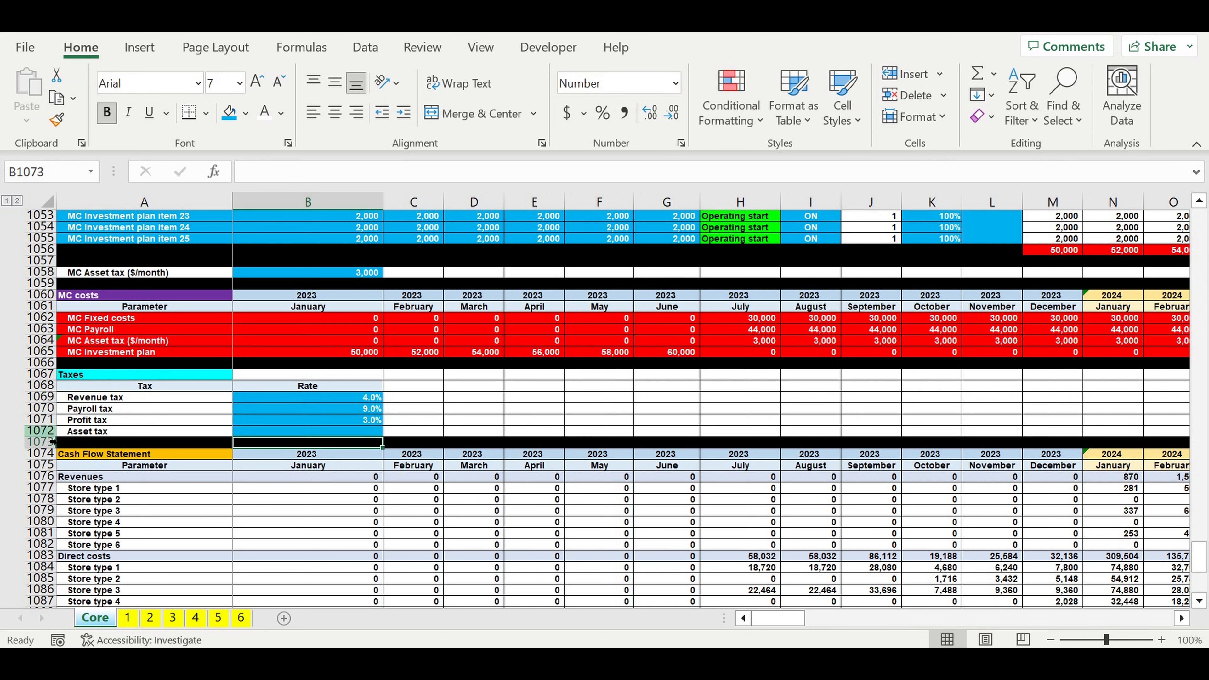
Step: Delete the Asset tax row (row 1072) from the Taxes table
right_click(50, 431)
left_click(92, 280)
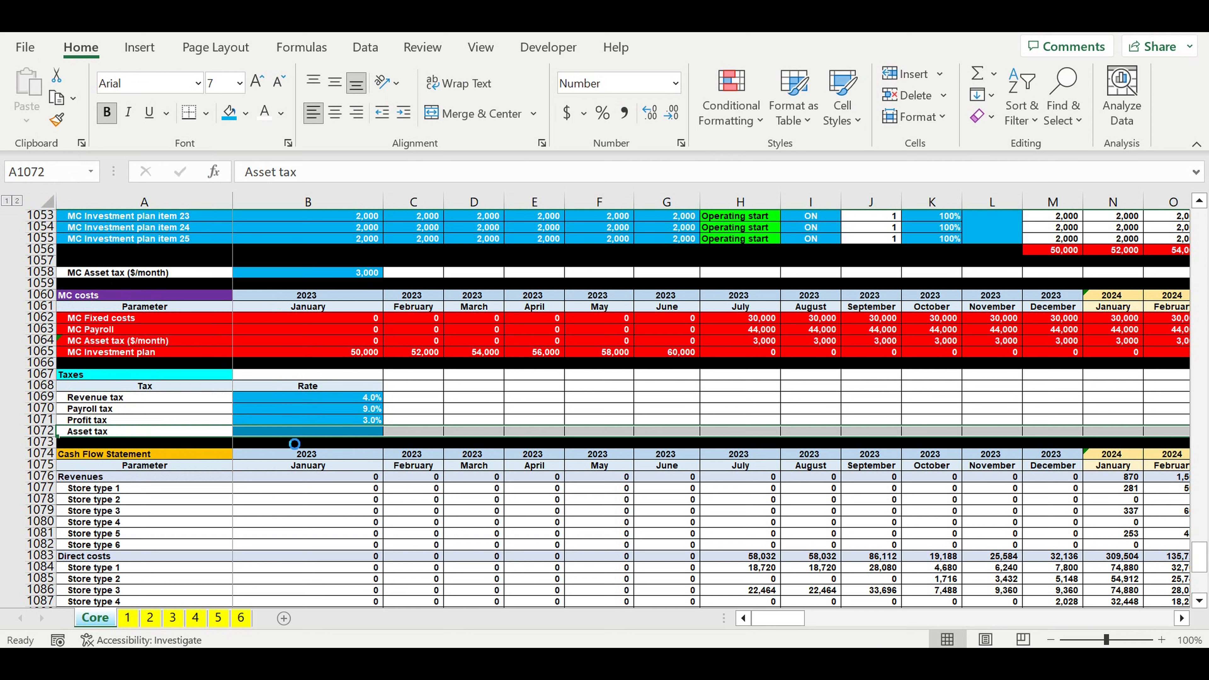
left_click(423, 479)
Step: Below Taxes in the cash flow statement, link A1106 to the Revenue tax label with =A1069 and fill the formula down to A1108
scroll(350, 484, "down", 3)
scroll(350, 484, "down", 6)
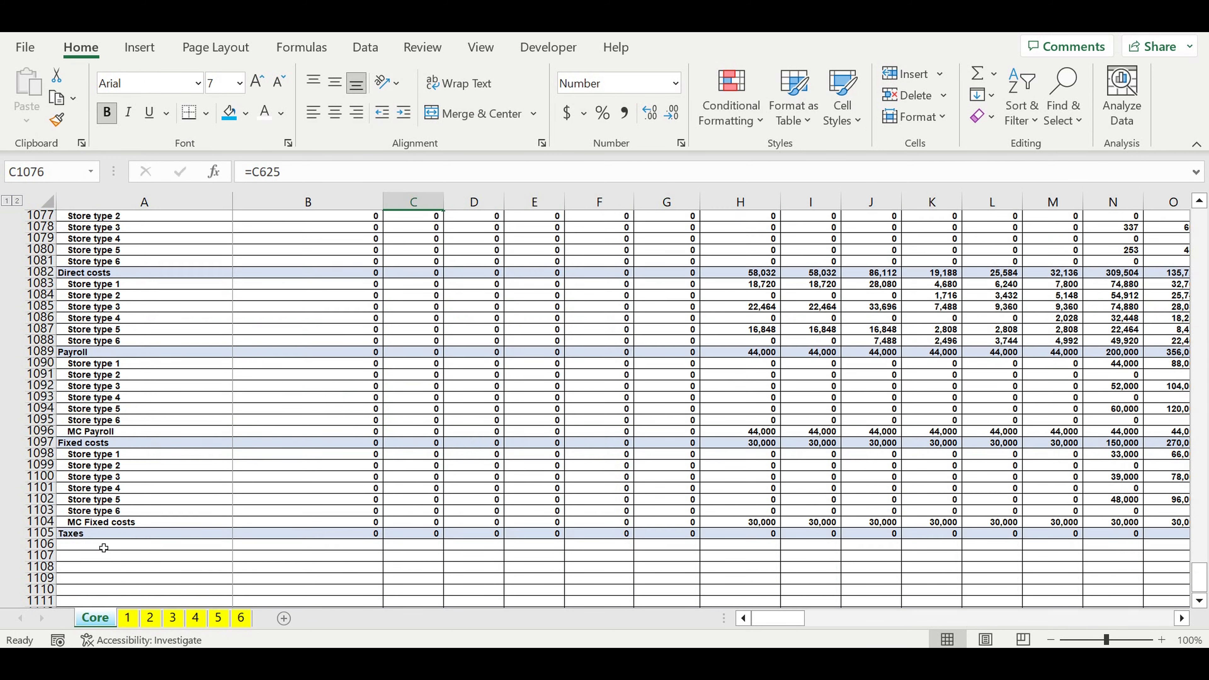
left_click(97, 515)
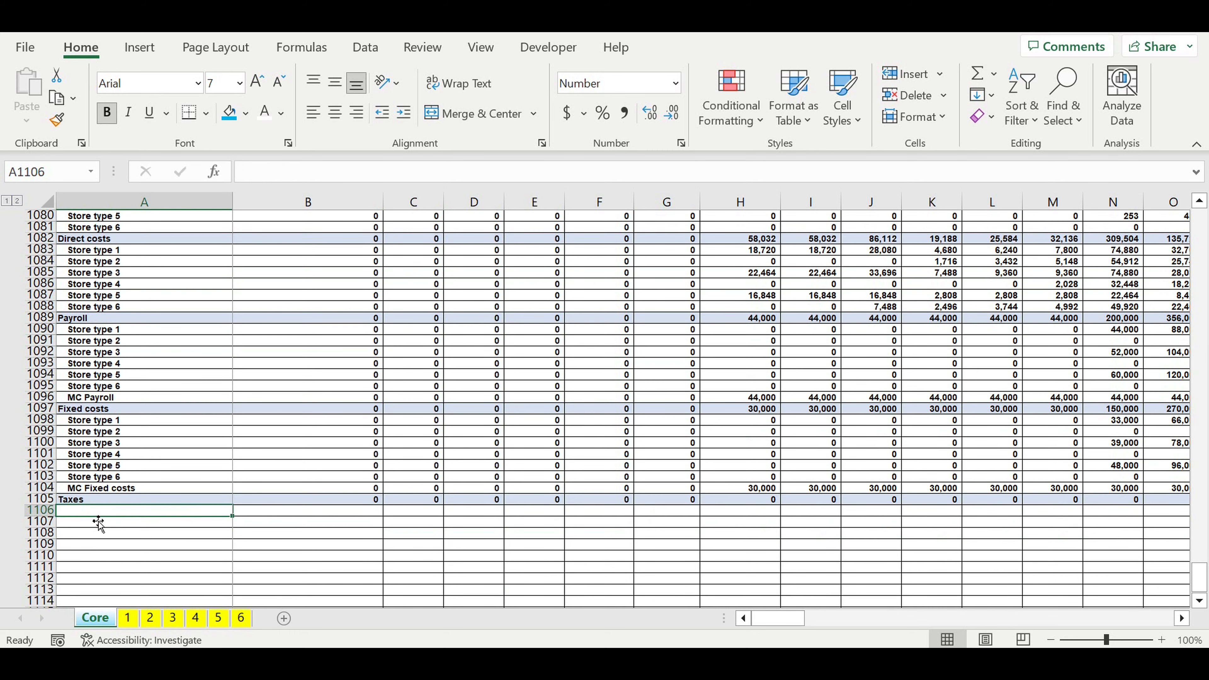
type("=")
scroll(216, 530, "up", 1)
scroll(215, 530, "up", 8)
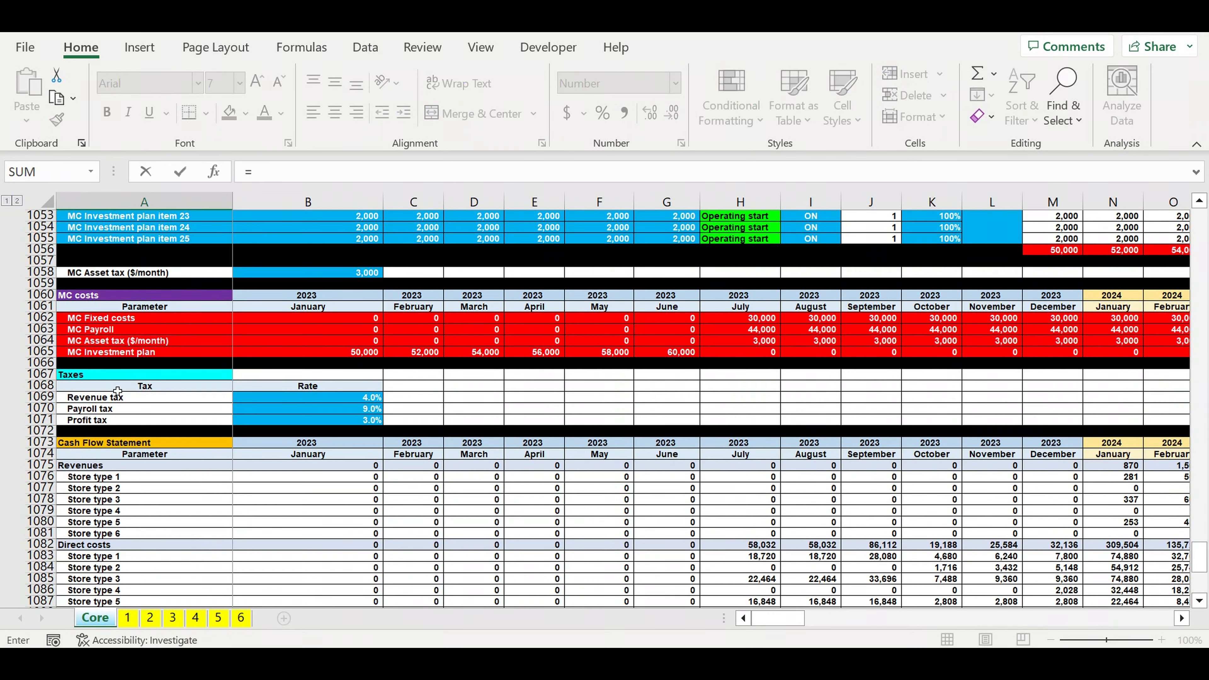
left_click(118, 392)
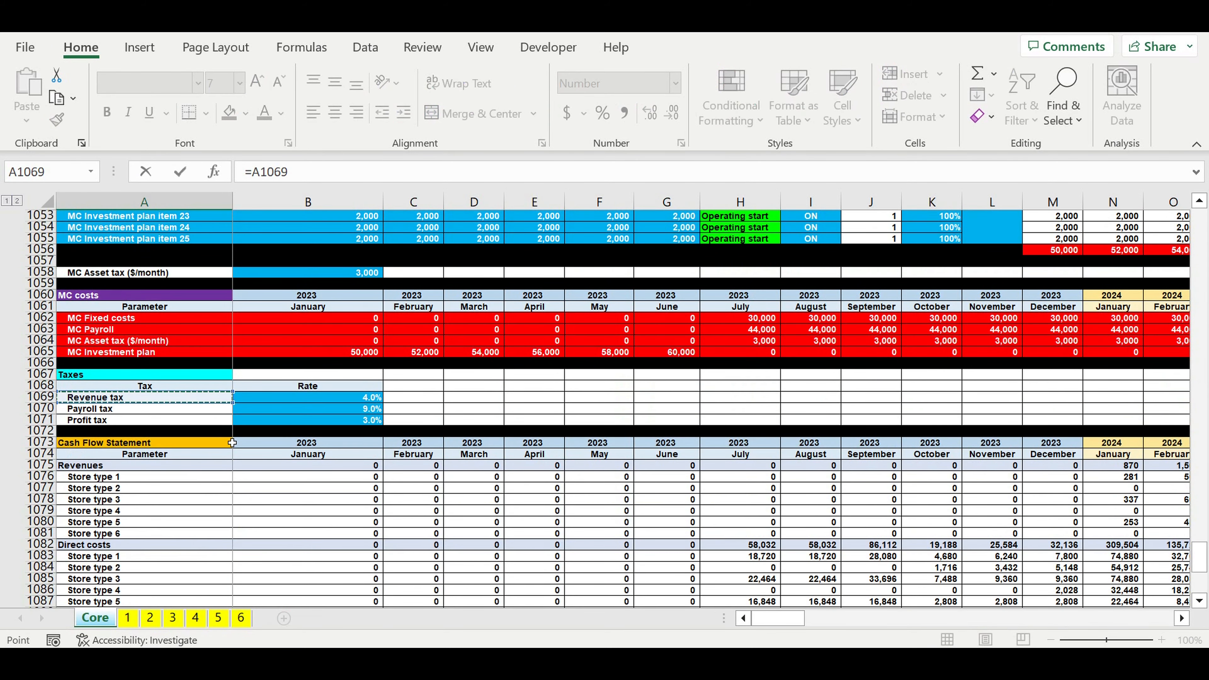
key("Return")
scroll(257, 564, "down", 2)
left_click(200, 523)
left_click_drag(232, 527, 205, 545)
Step: Enter the label Asset tax in A1109 and indent the four tax labels in A1106:A1109
left_click(203, 556)
type("Asset ")
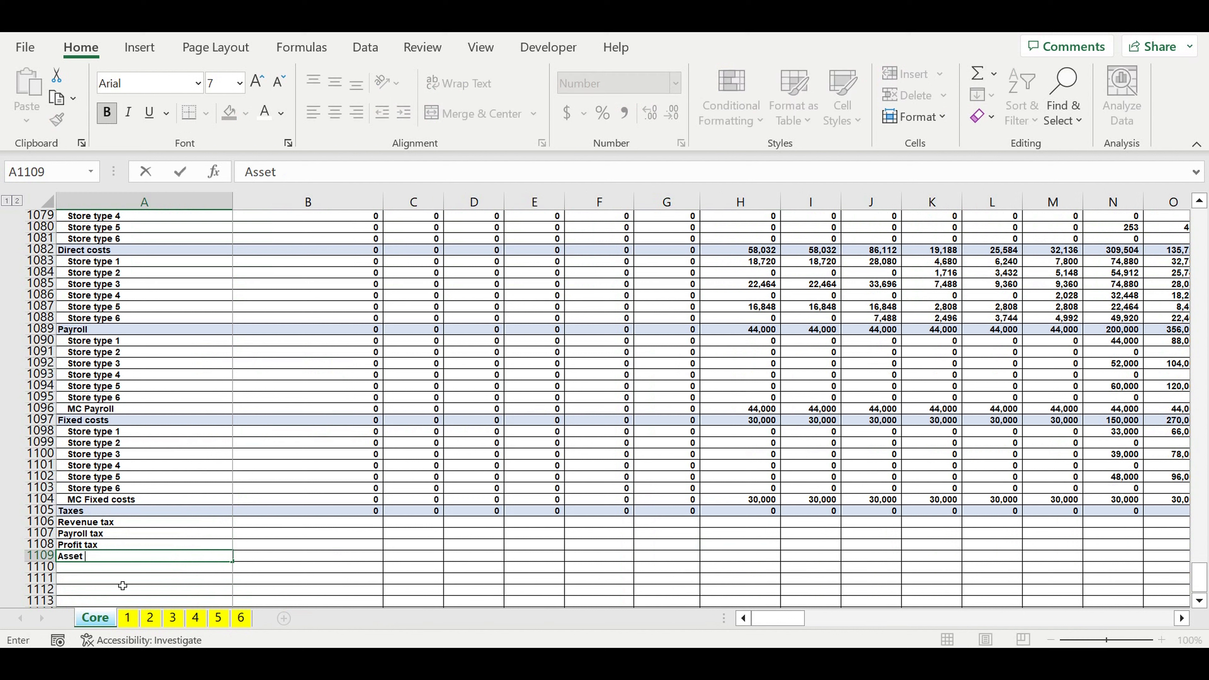
type("tax")
key("Return")
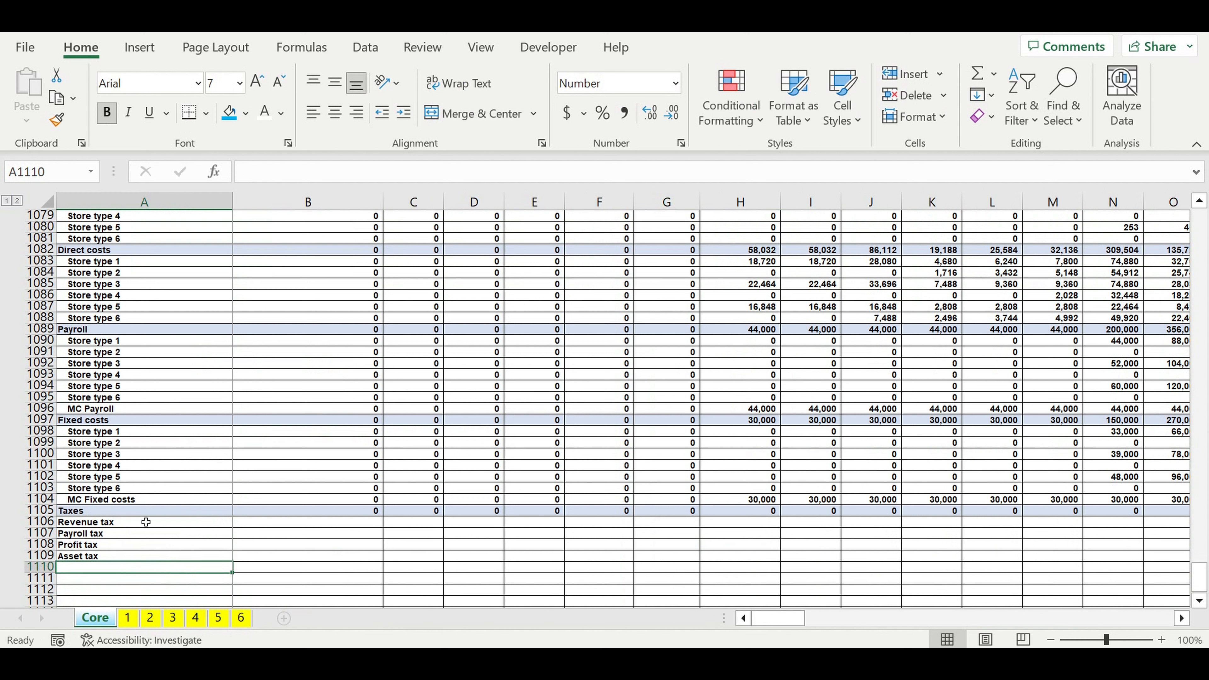
left_click_drag(147, 521, 139, 556)
left_click(403, 113)
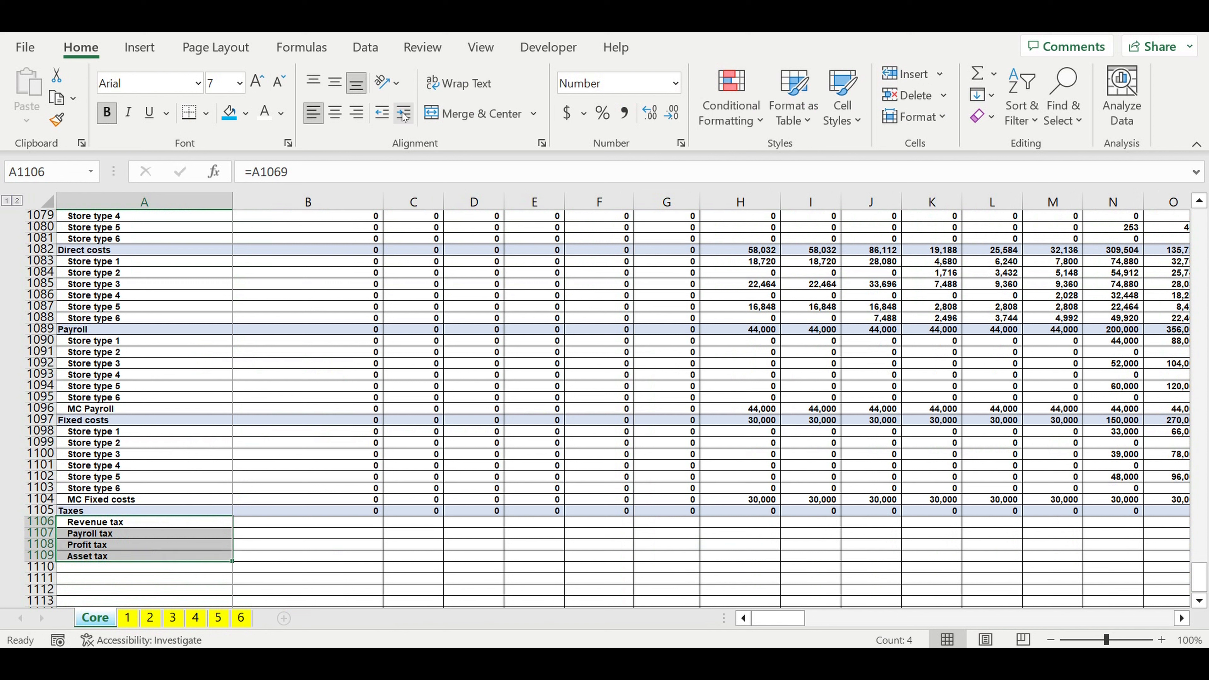
Step: Change the Taxes total formula in B1105 to =SUM(B1106:B1109) so it covers only the four tax rows
left_click(349, 579)
left_click(253, 528)
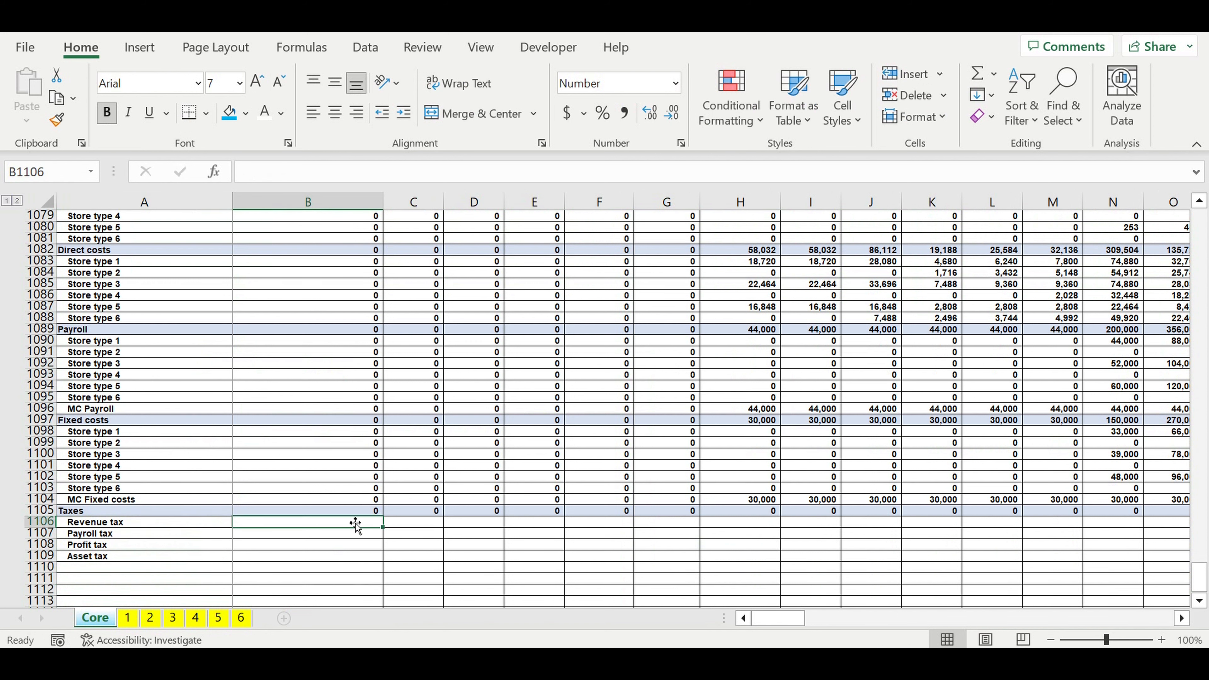
left_click(358, 511)
left_click(392, 172)
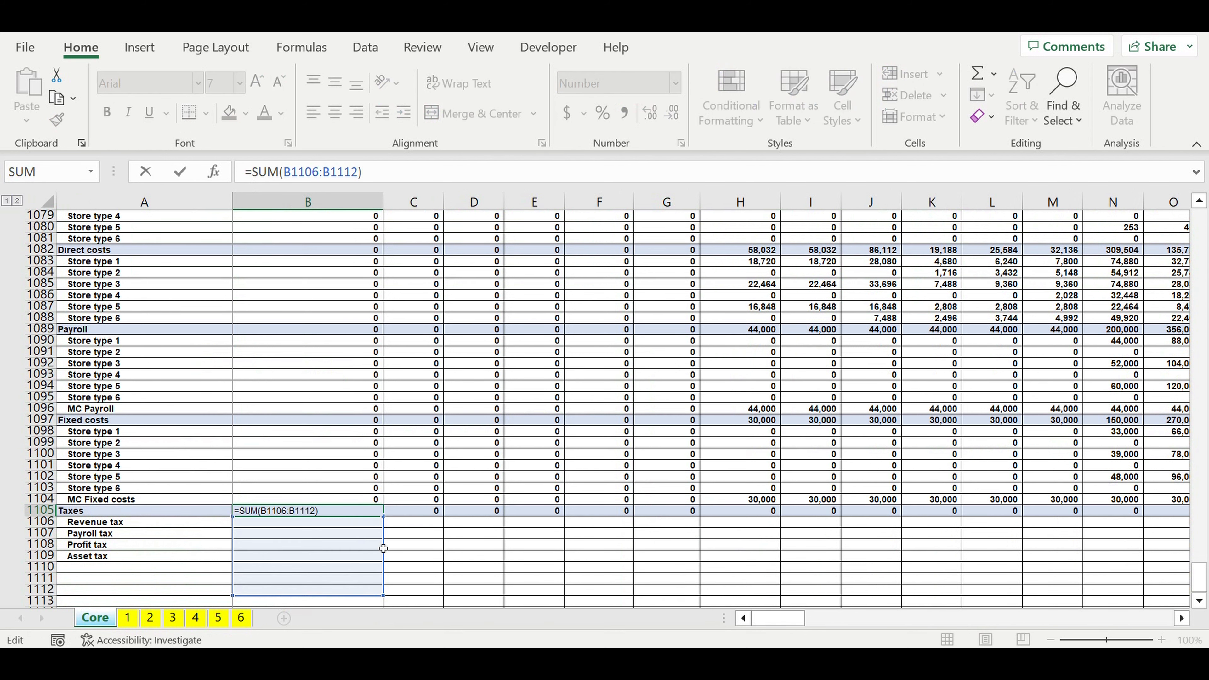
left_click_drag(384, 595, 387, 561)
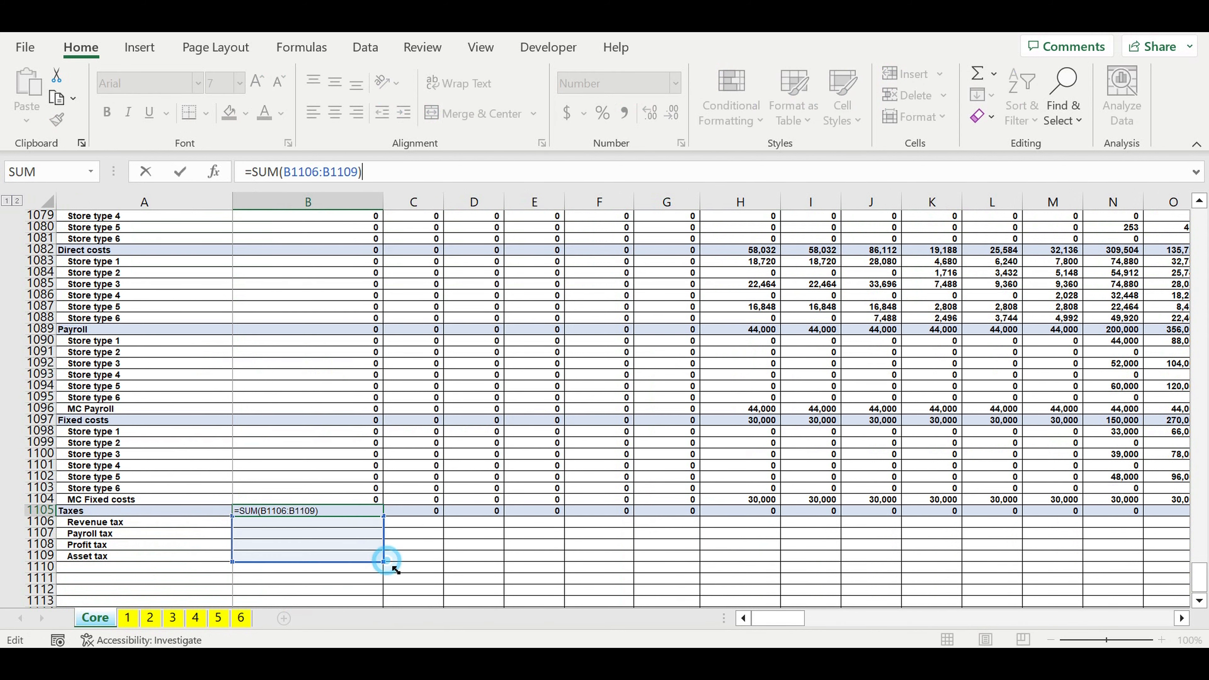
key("Return")
Step: In B1106, calculate Revenue tax as Revenues times the locked revenue tax rate, =B1075*$B$1069
type("=")
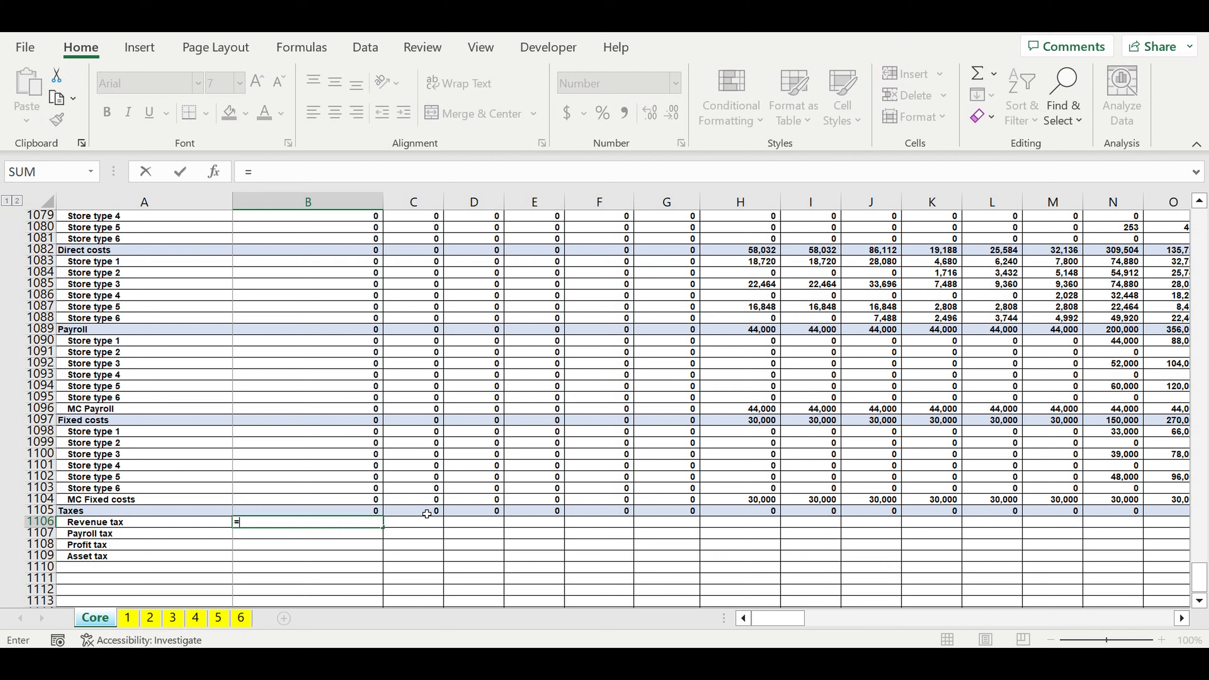
scroll(317, 308, "up", 4)
left_click(317, 307)
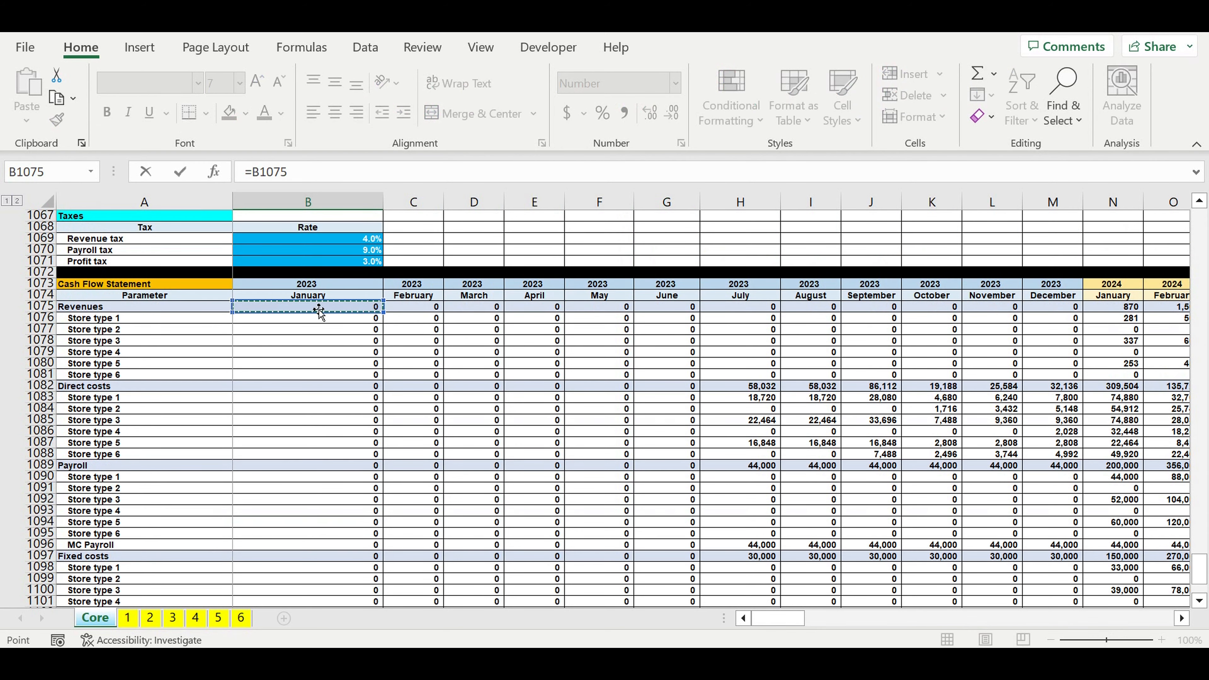
type("*")
left_click(342, 241)
left_click(295, 172)
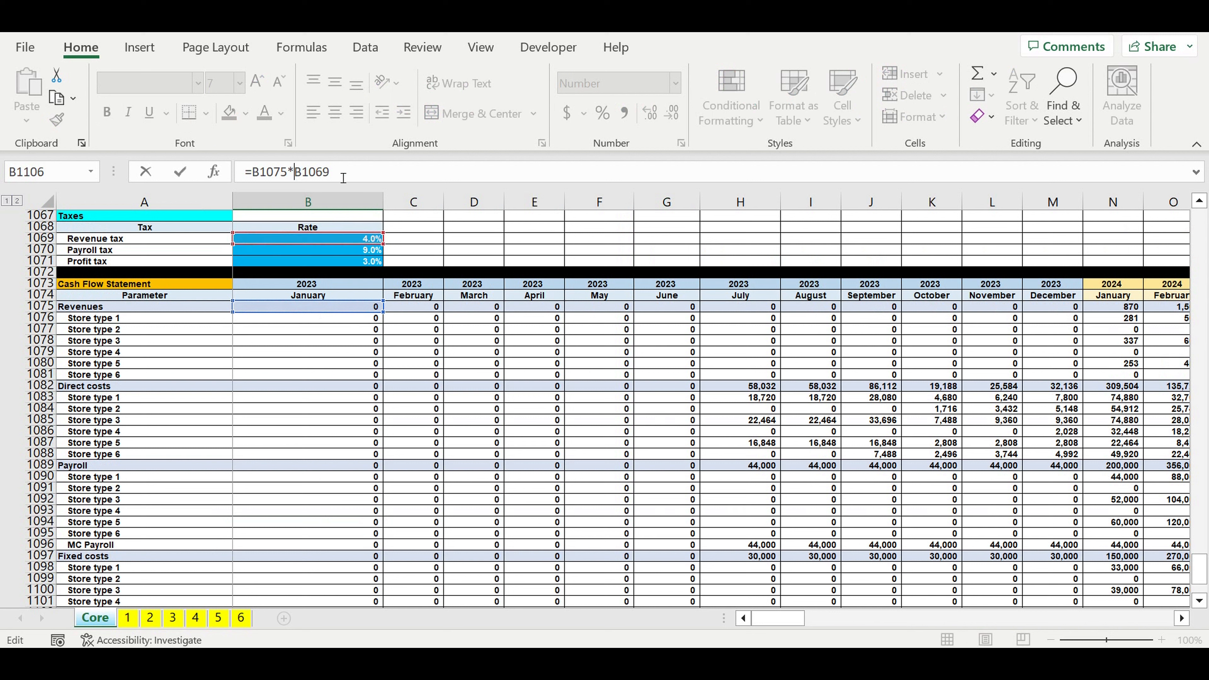
type("$B$")
key("Return")
Step: In B1107, calculate Payroll tax as the Payroll total B1089 times the payroll tax rate in B1070, locking the rate reference
type("=")
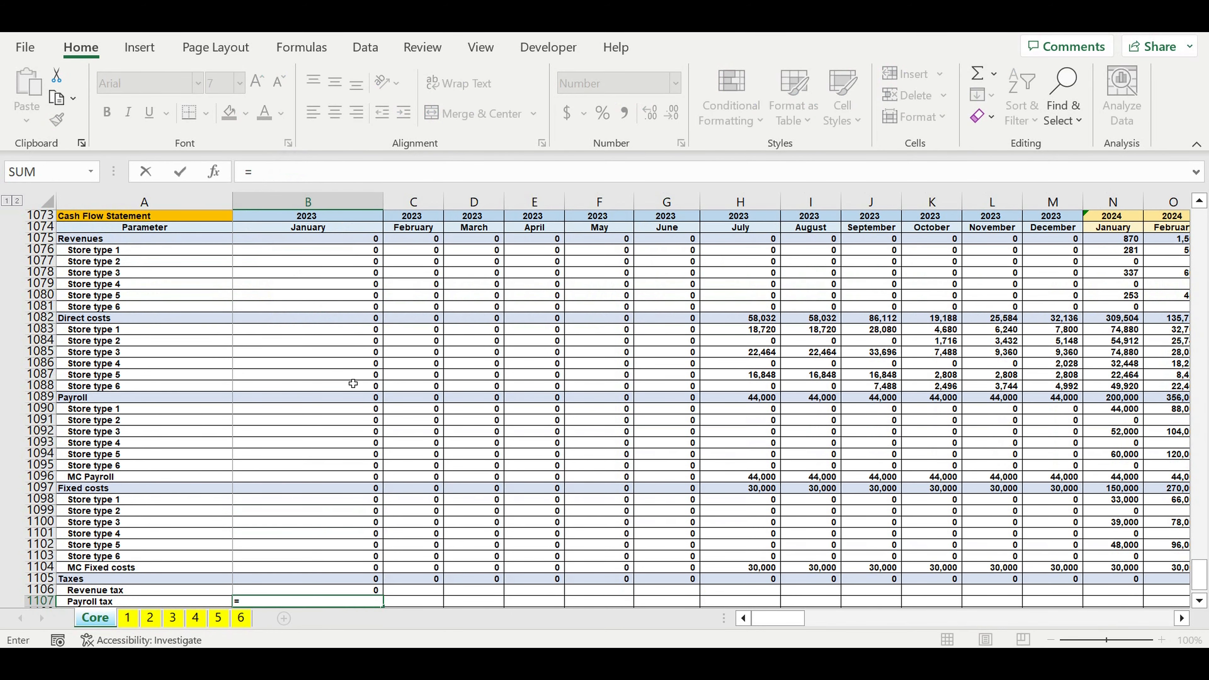
left_click(348, 400)
type("*")
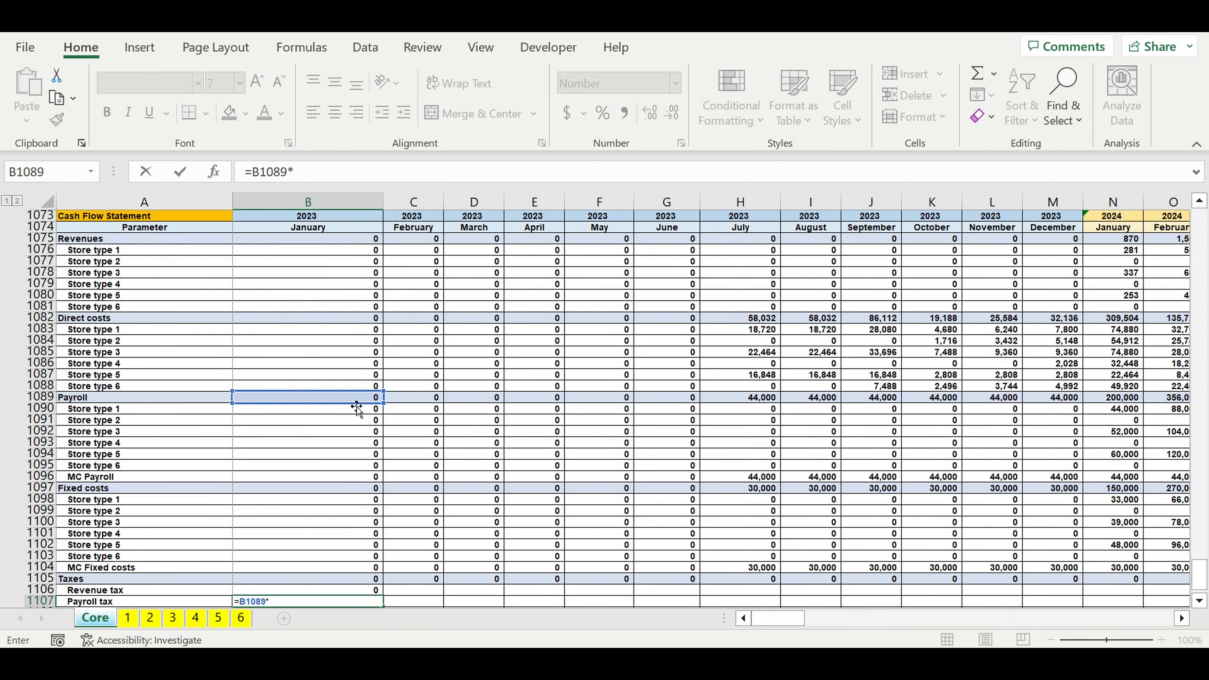
scroll(357, 409, "up", 4)
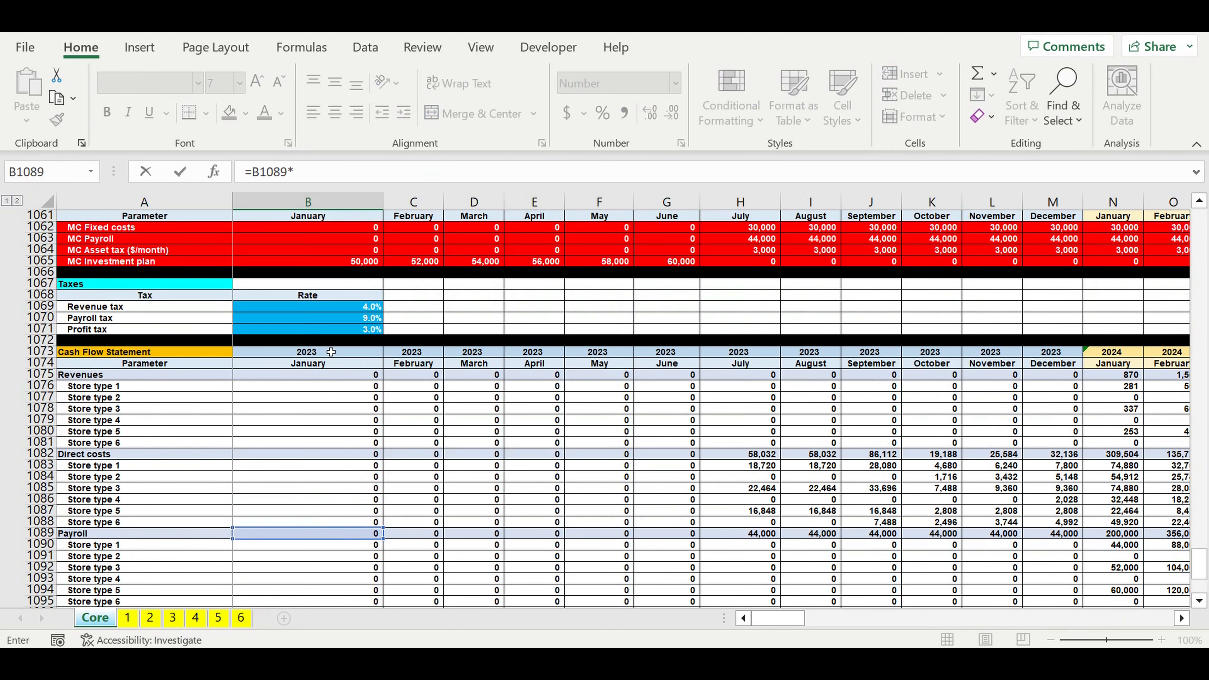
left_click(334, 319)
left_click(305, 173)
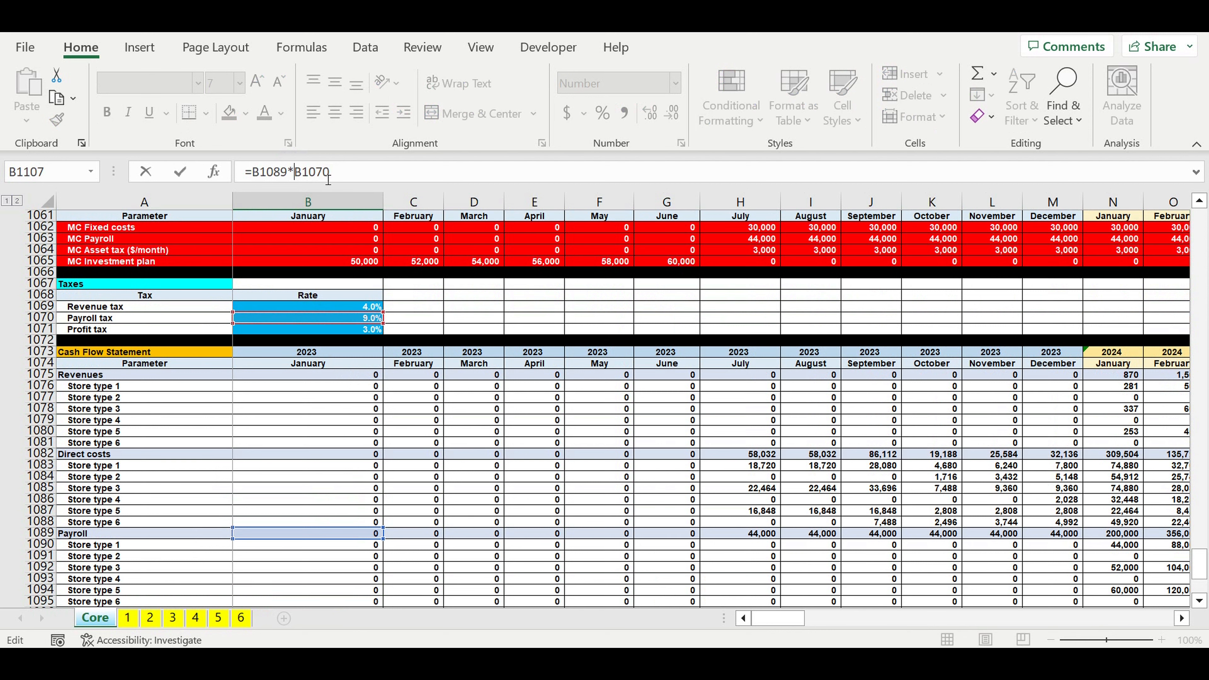
type("$")
key("Return")
Step: Start the Asset tax formula in B1109 with the January MC Asset tax from the MC costs table, =B1064
scroll(379, 502, "down", 3)
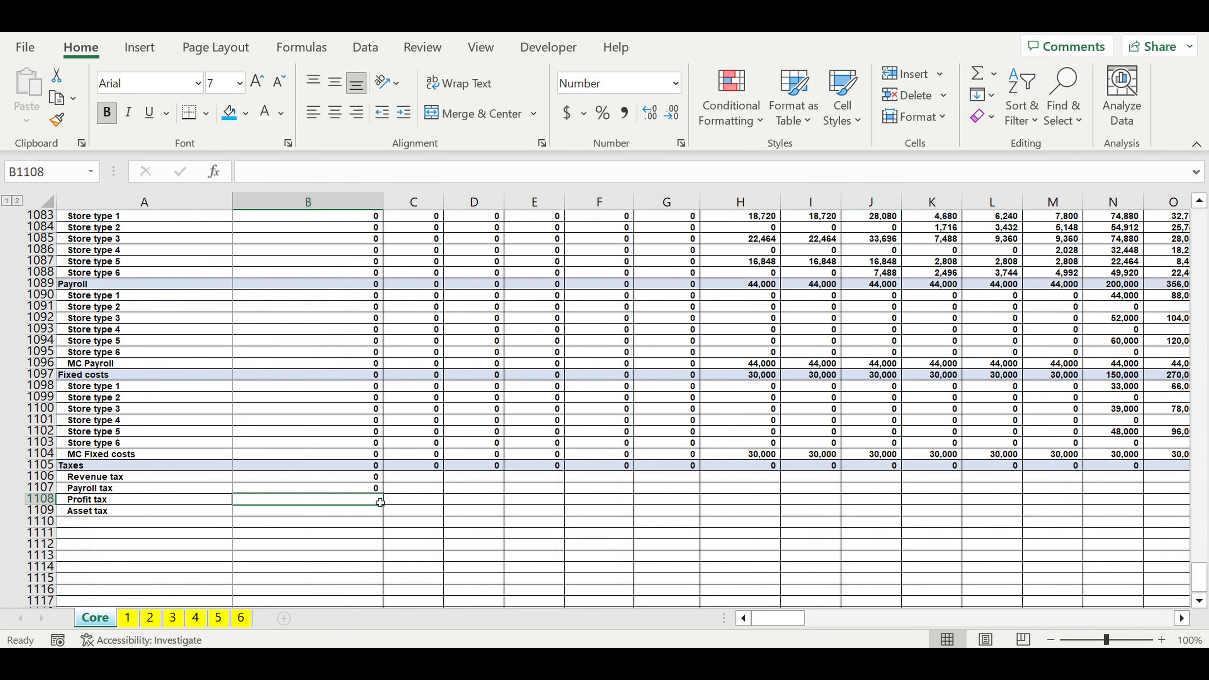
left_click(281, 512)
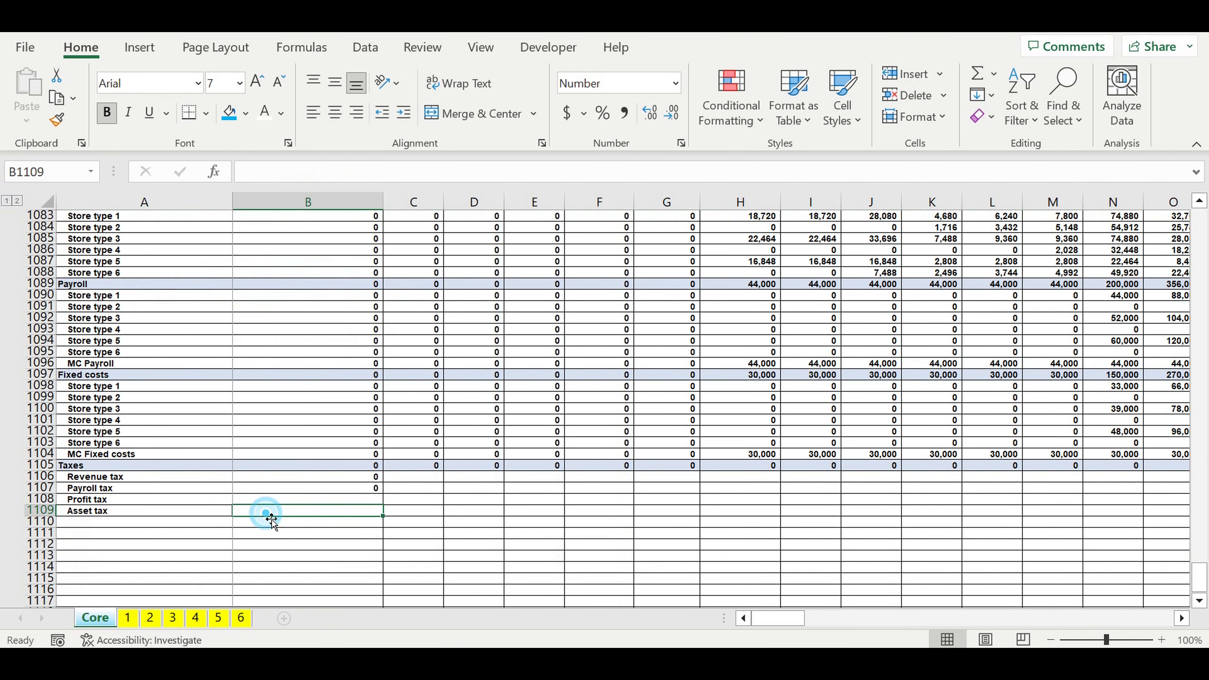
type("=")
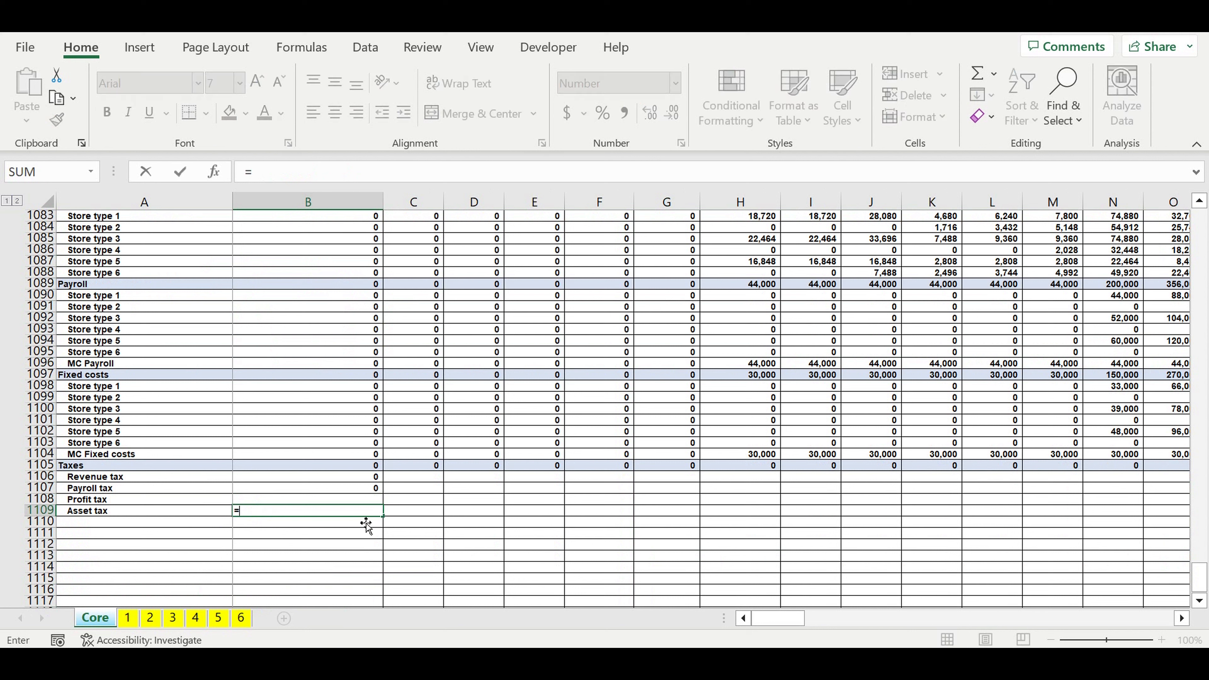
scroll(410, 506, "up", 12)
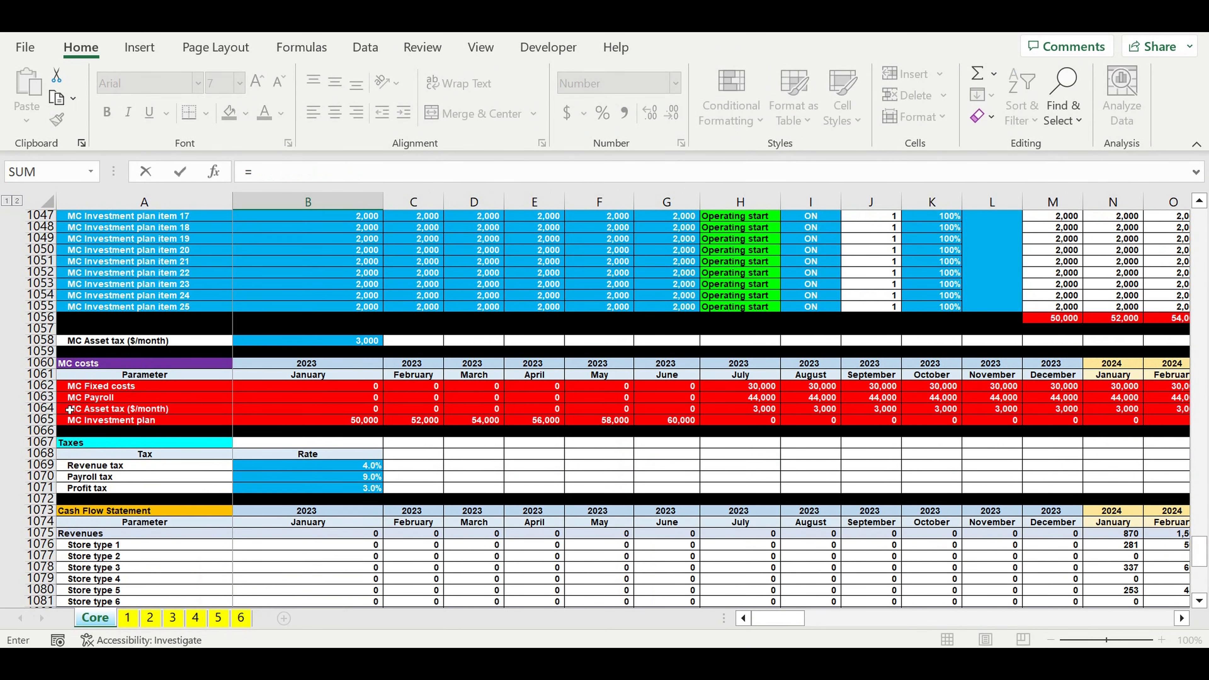
left_click(261, 411)
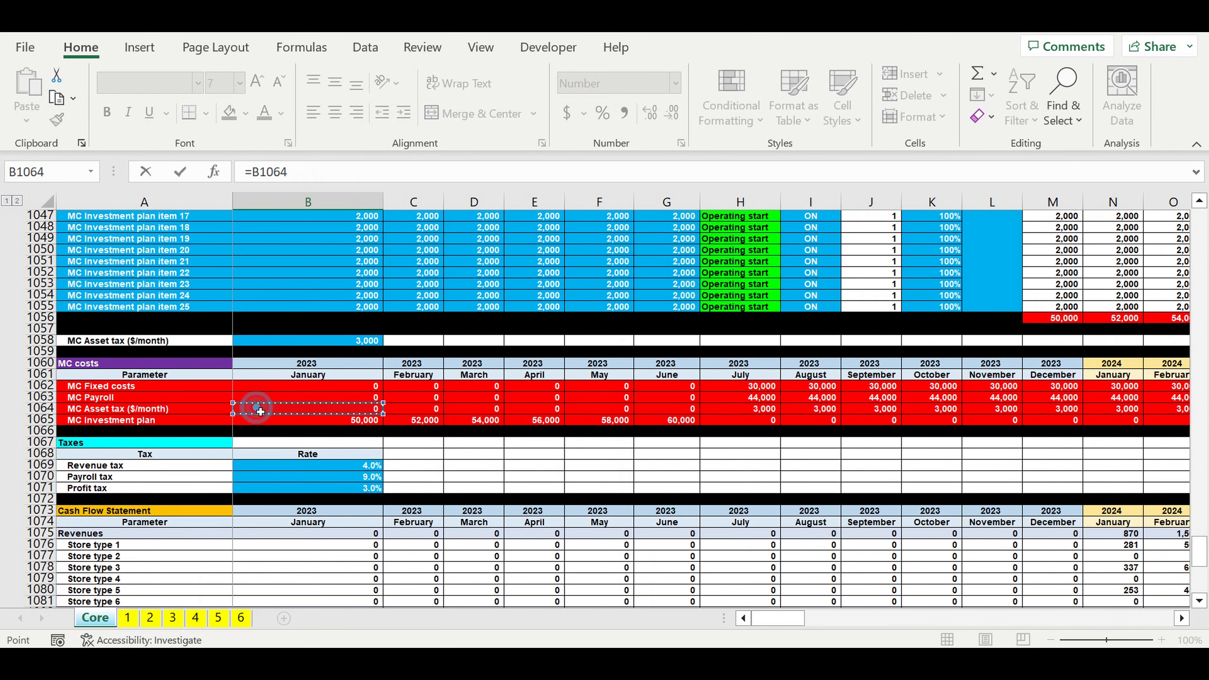
Step: Complete the B1109 formula by adding the six store types from Asset tax step 2: +B876+B877+B878+B879+B880+B881
type("+")
scroll(261, 411, "up", 13)
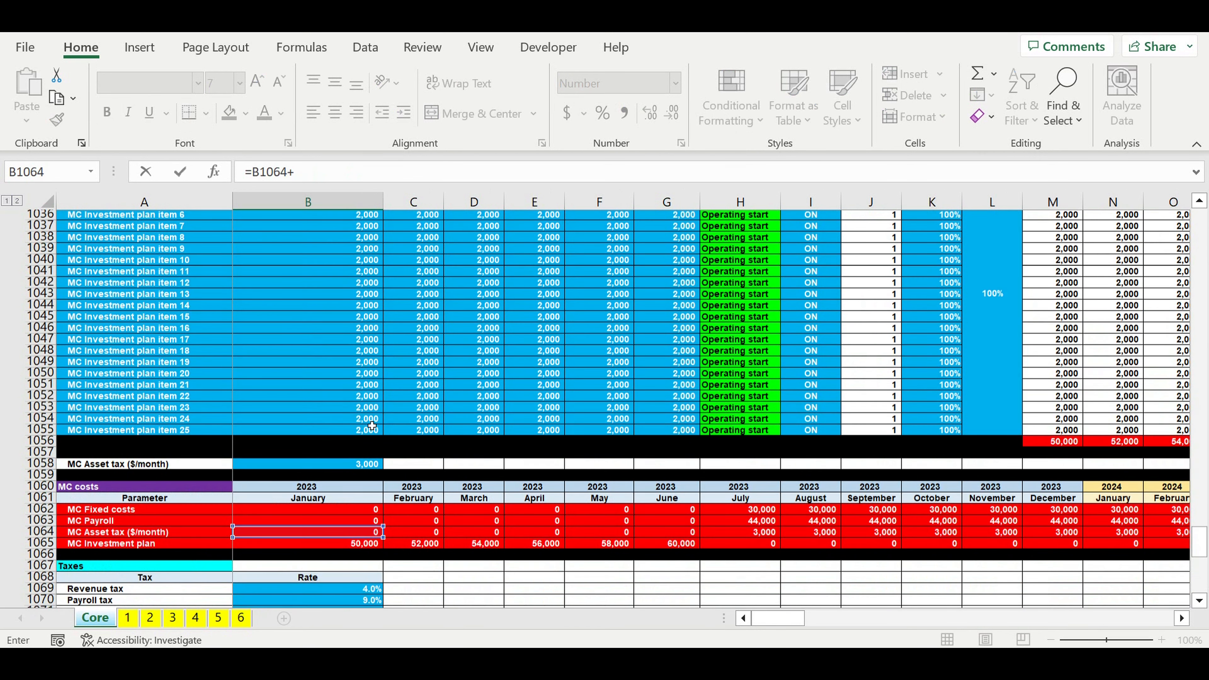
scroll(367, 422, "up", 15)
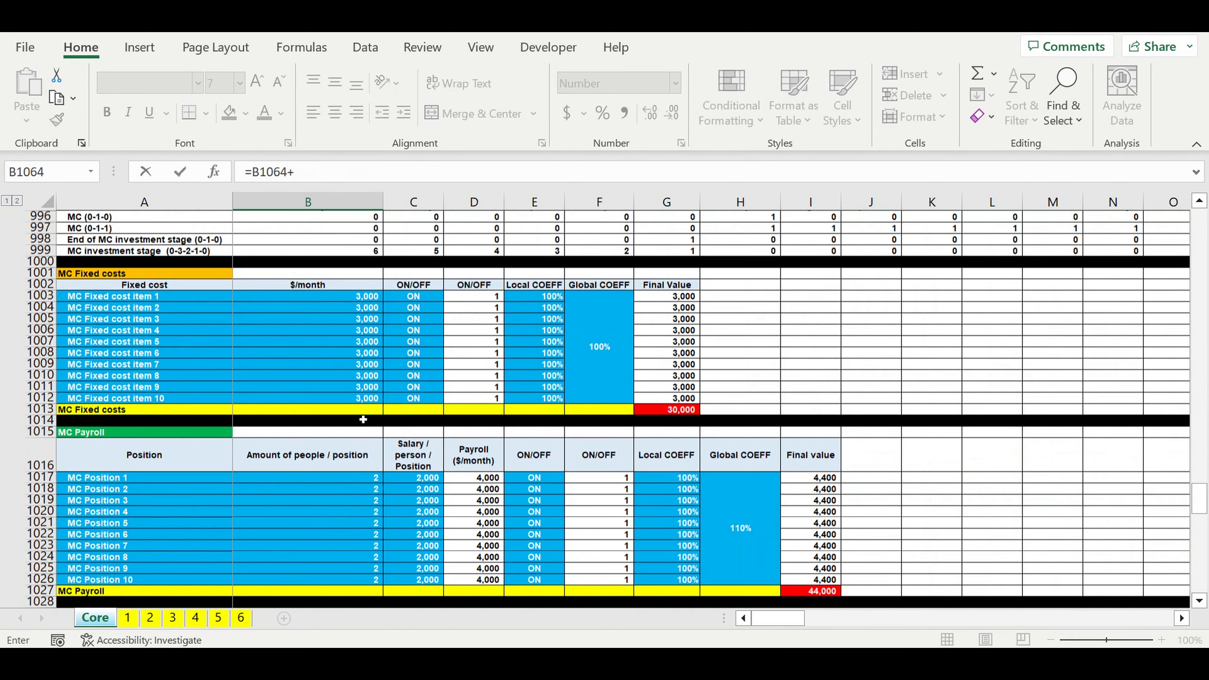
scroll(363, 419, "up", 7)
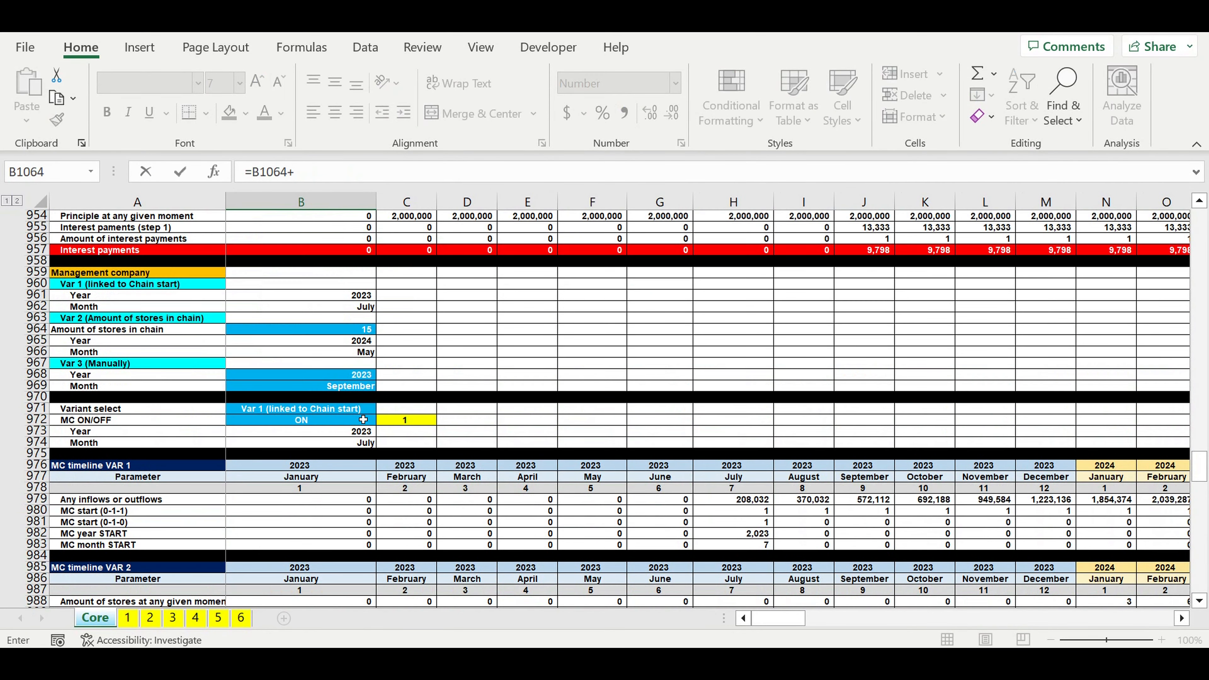
scroll(364, 419, "up", 9)
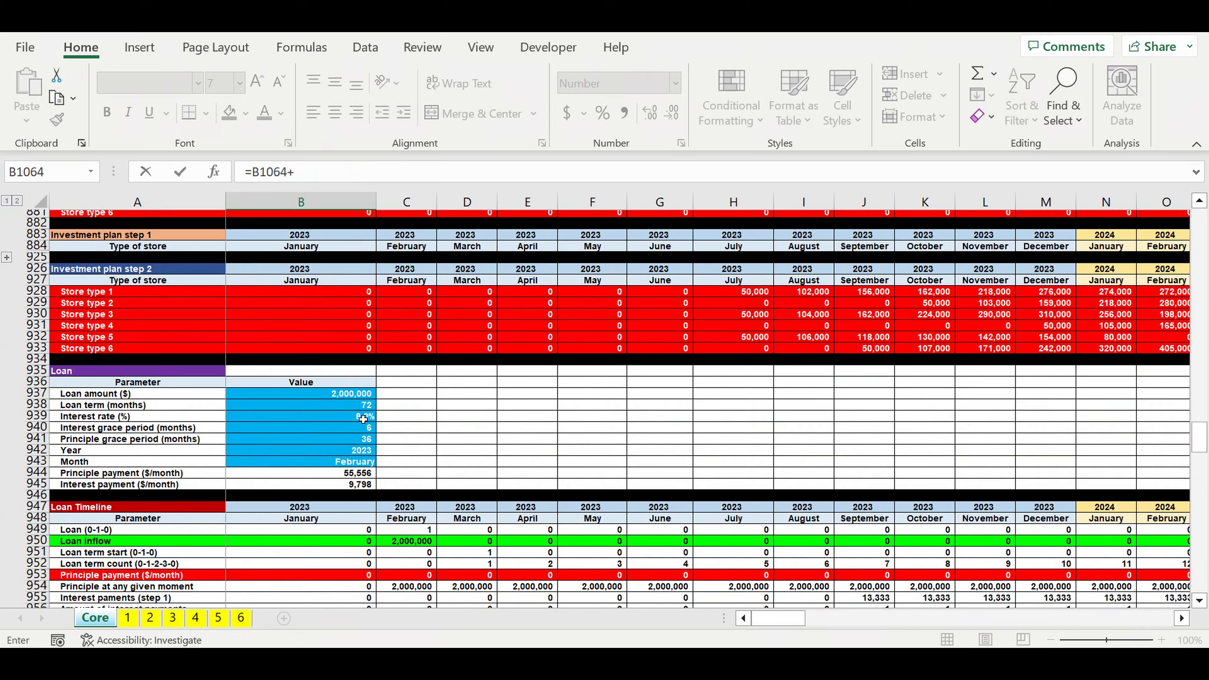
scroll(363, 419, "up", 1)
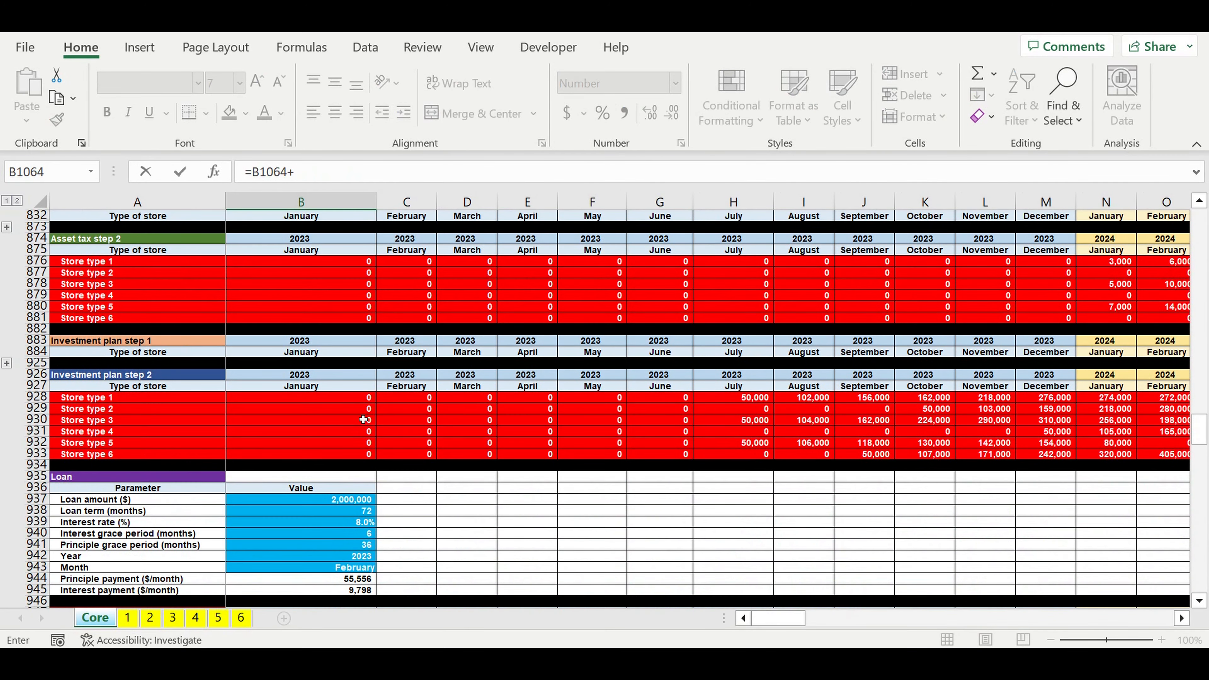
scroll(364, 419, "up", 1)
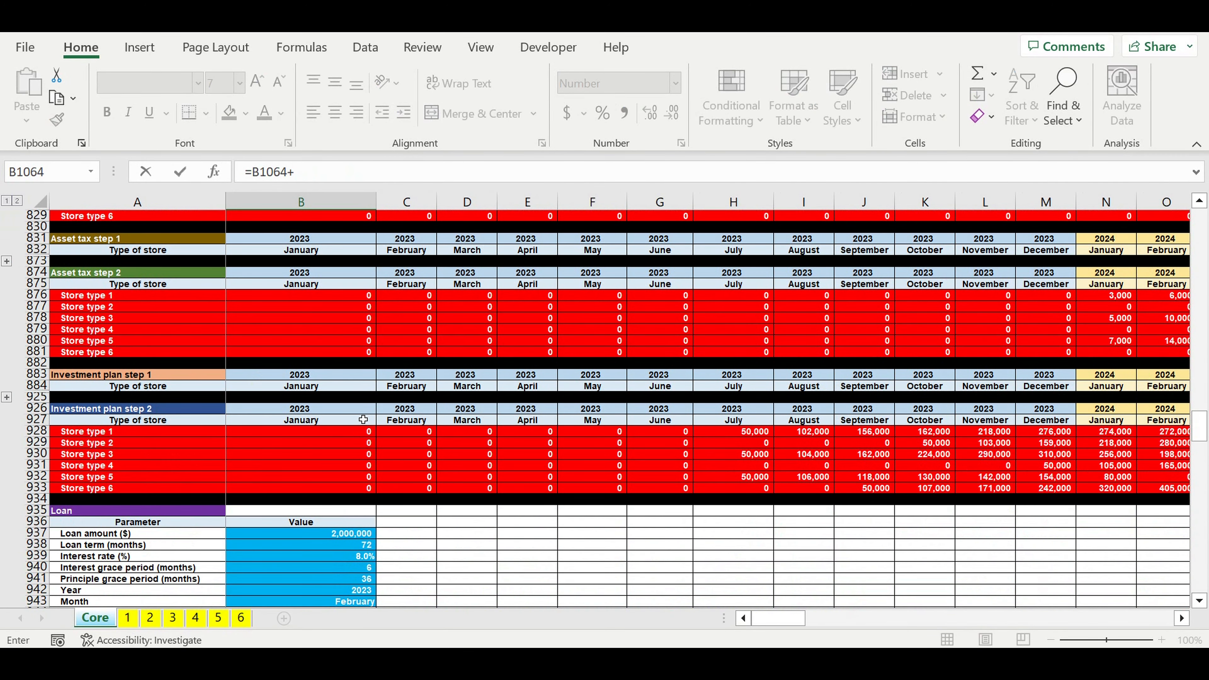
scroll(364, 419, "up", 1)
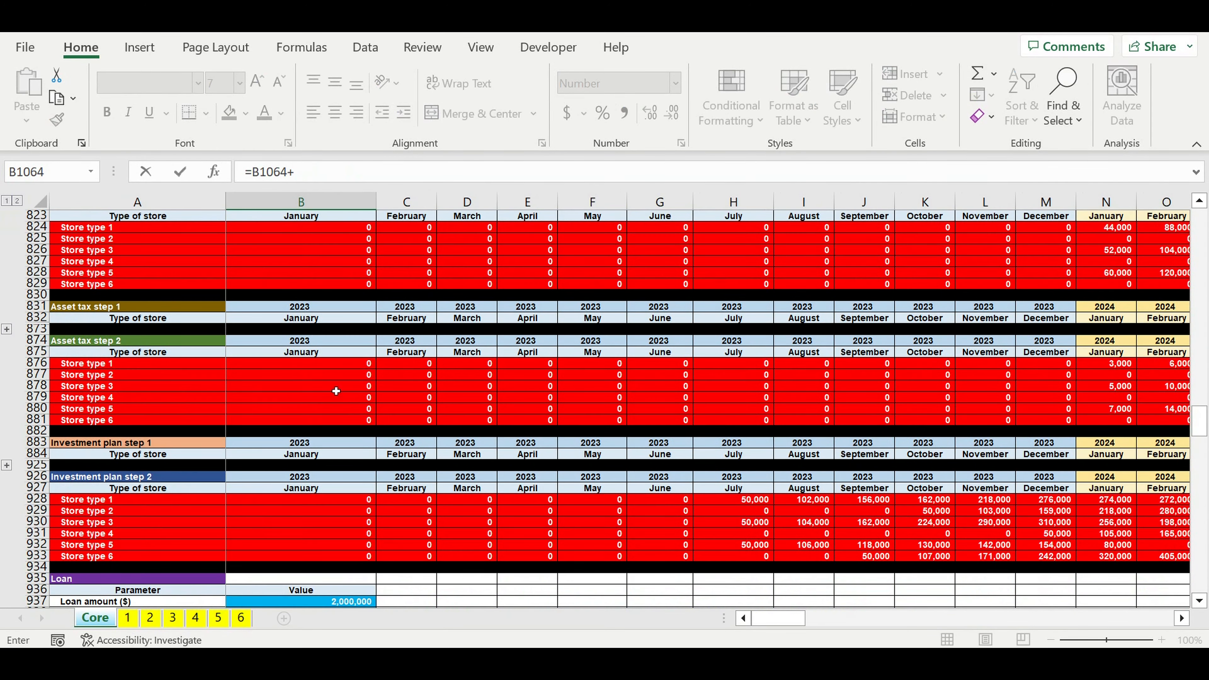
left_click(278, 366)
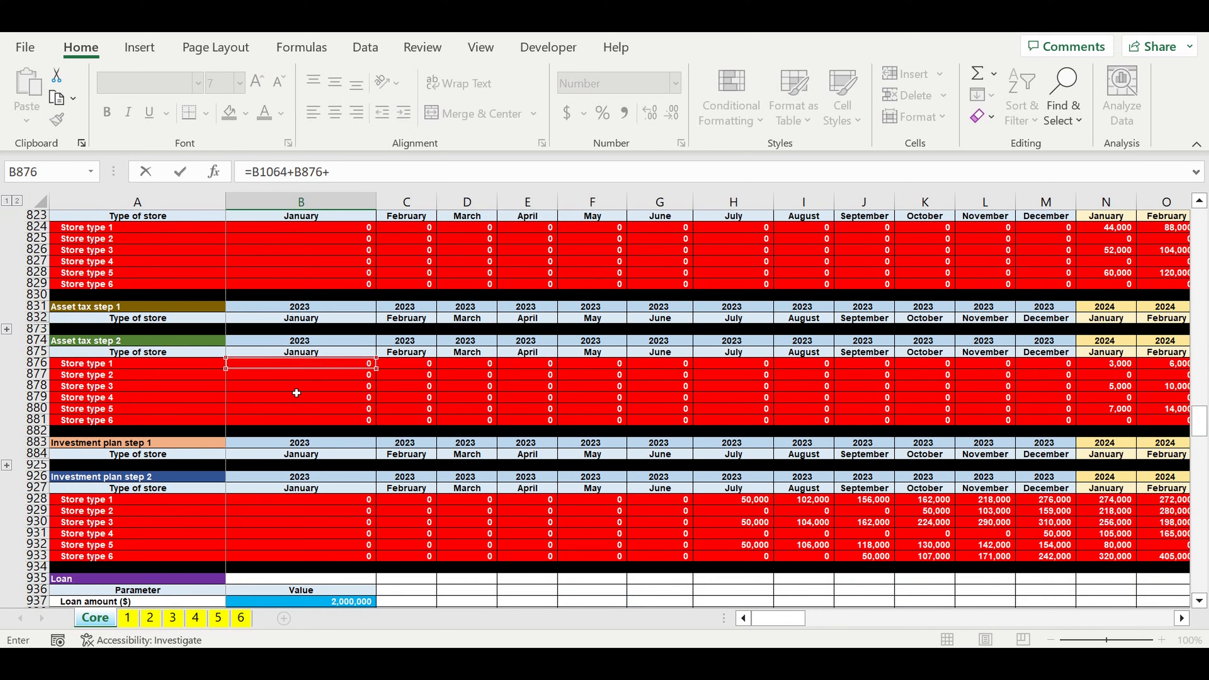
type("+")
left_click(285, 378)
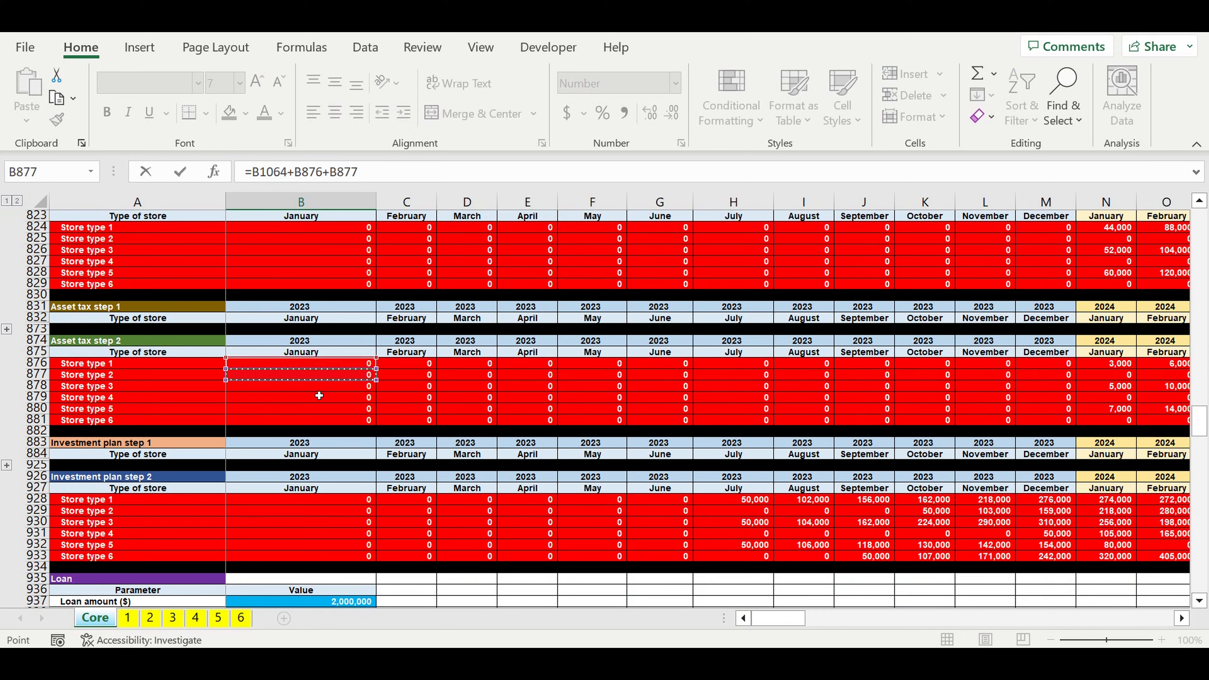
type("+")
left_click(314, 385)
type("+")
left_click(319, 397)
type("+")
left_click(298, 408)
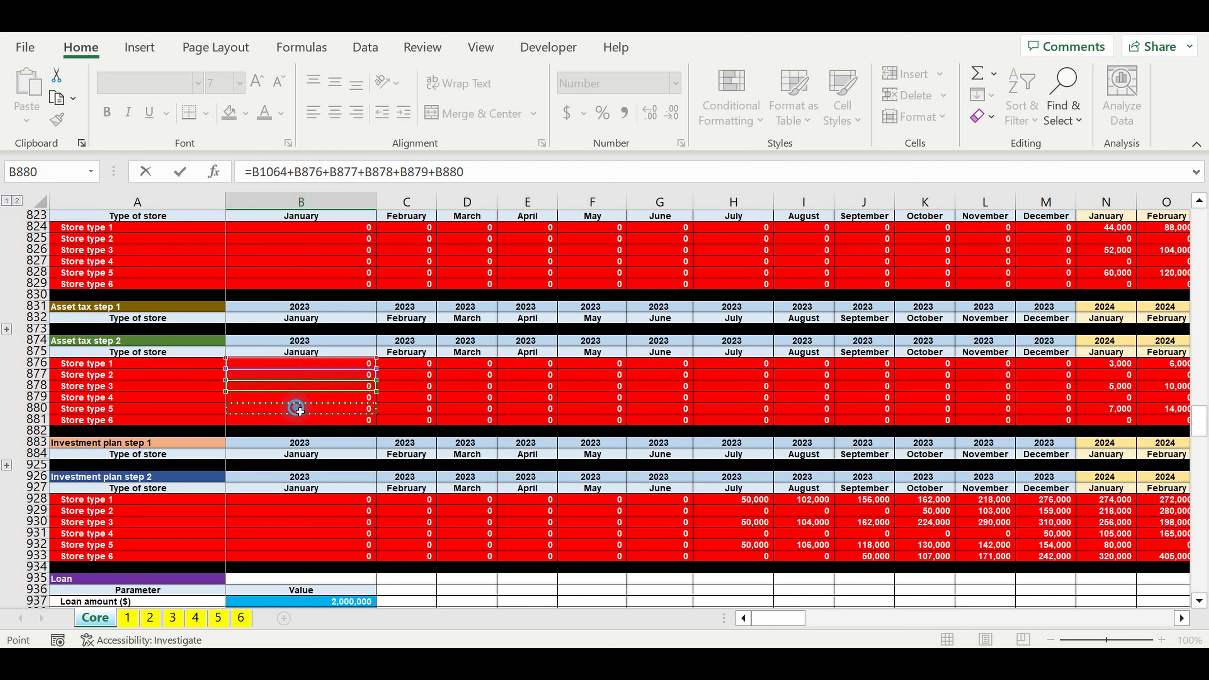
type("+")
left_click(288, 420)
left_click(534, 179)
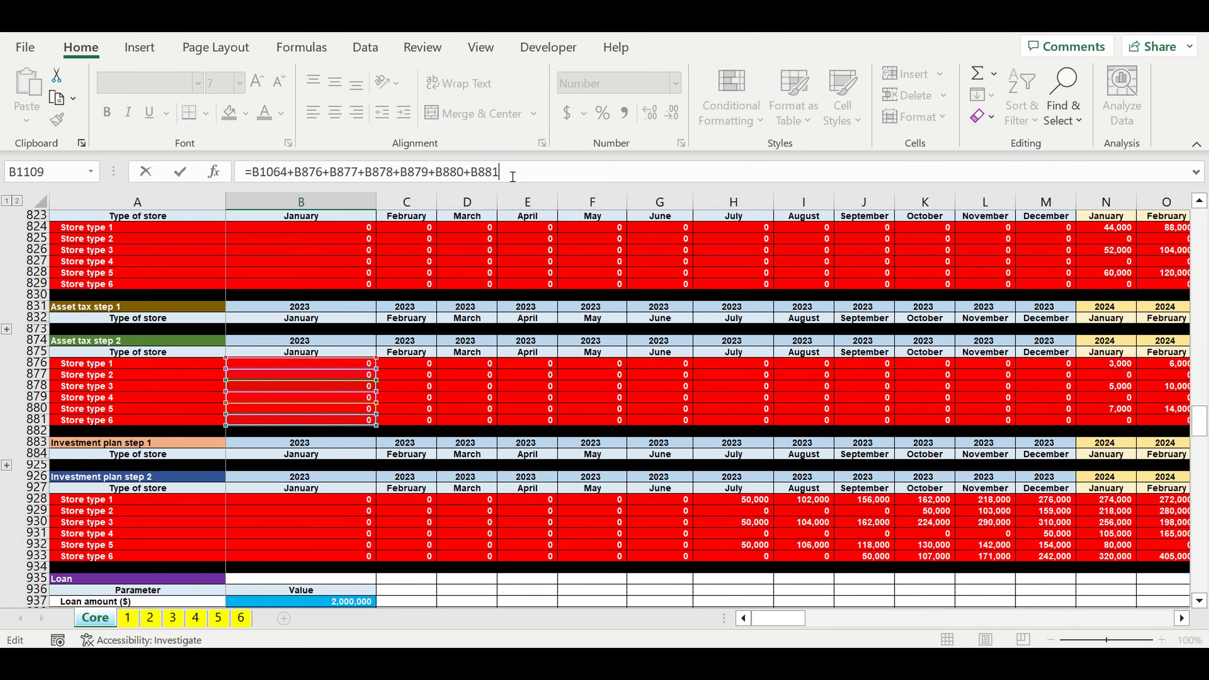
key("Return")
Step: Fill the Taxes block B1105:B1109 across the months to column DQ and return to the first months to check the rows
left_click_drag(357, 511, 358, 559)
left_click_drag(383, 561, 1033, 531)
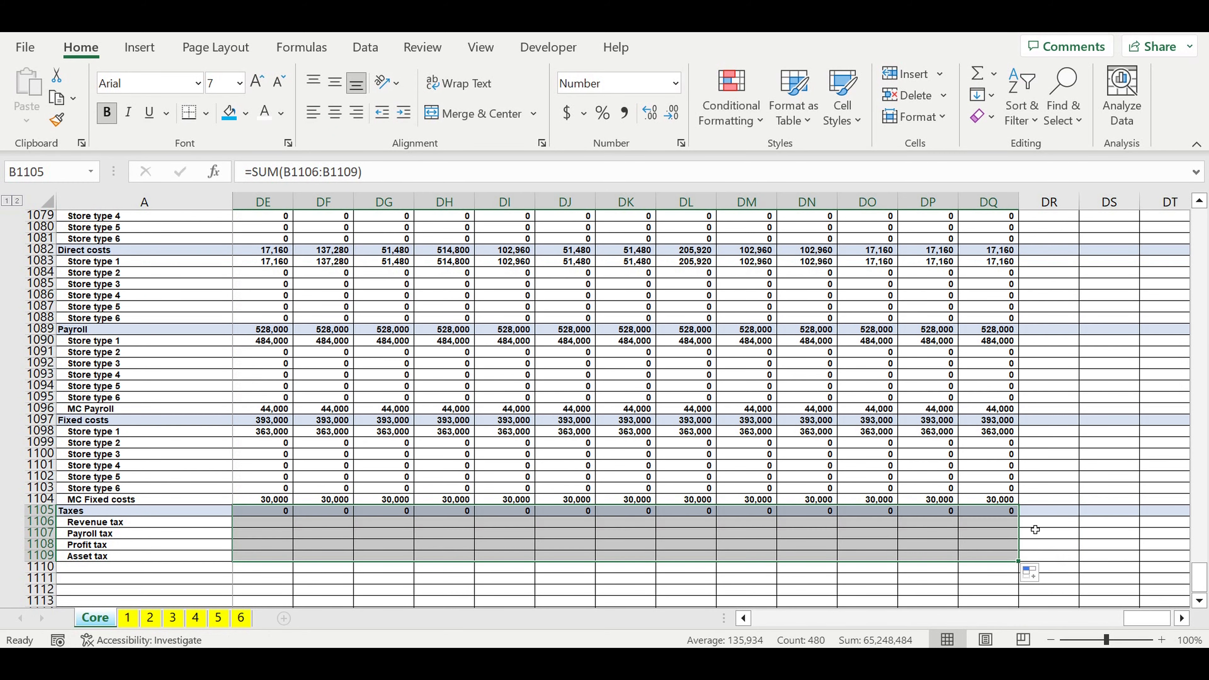
left_click(1086, 499)
left_click_drag(1152, 620, 495, 626)
scroll(460, 520, "down", 2)
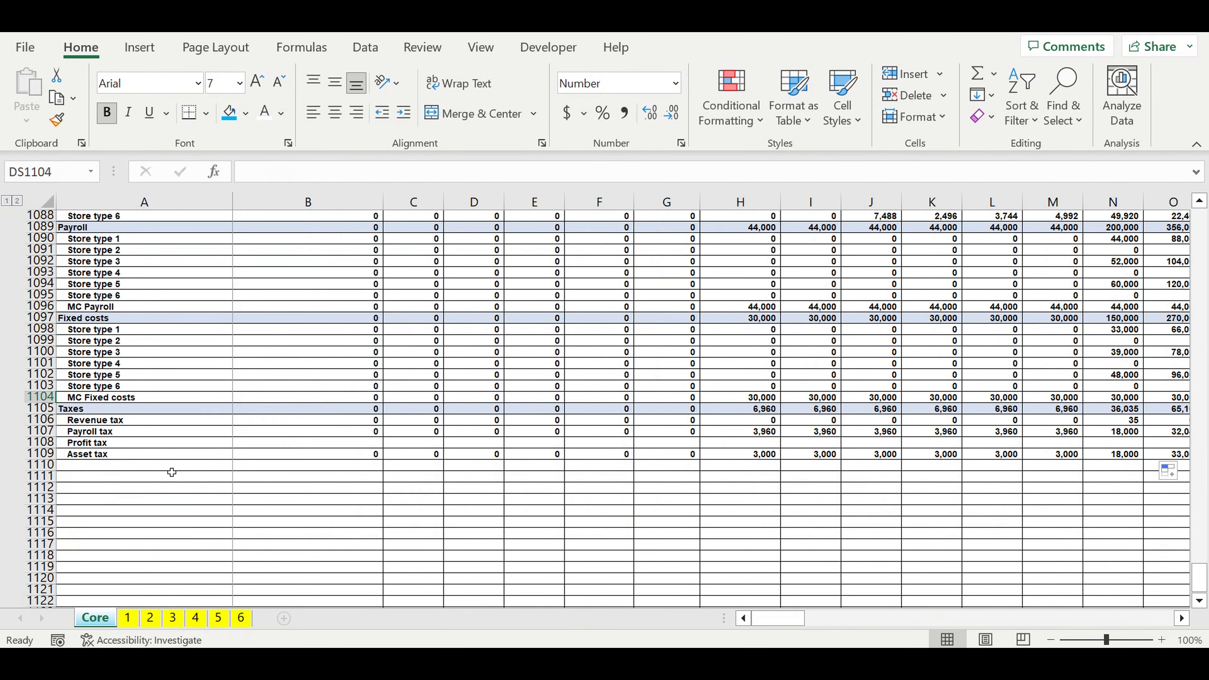
scroll(168, 450, "down", 1)
Step: Group the Store type rows 1076 to 1081 under Revenues in the cash flow statement
scroll(40, 230, "up", 5)
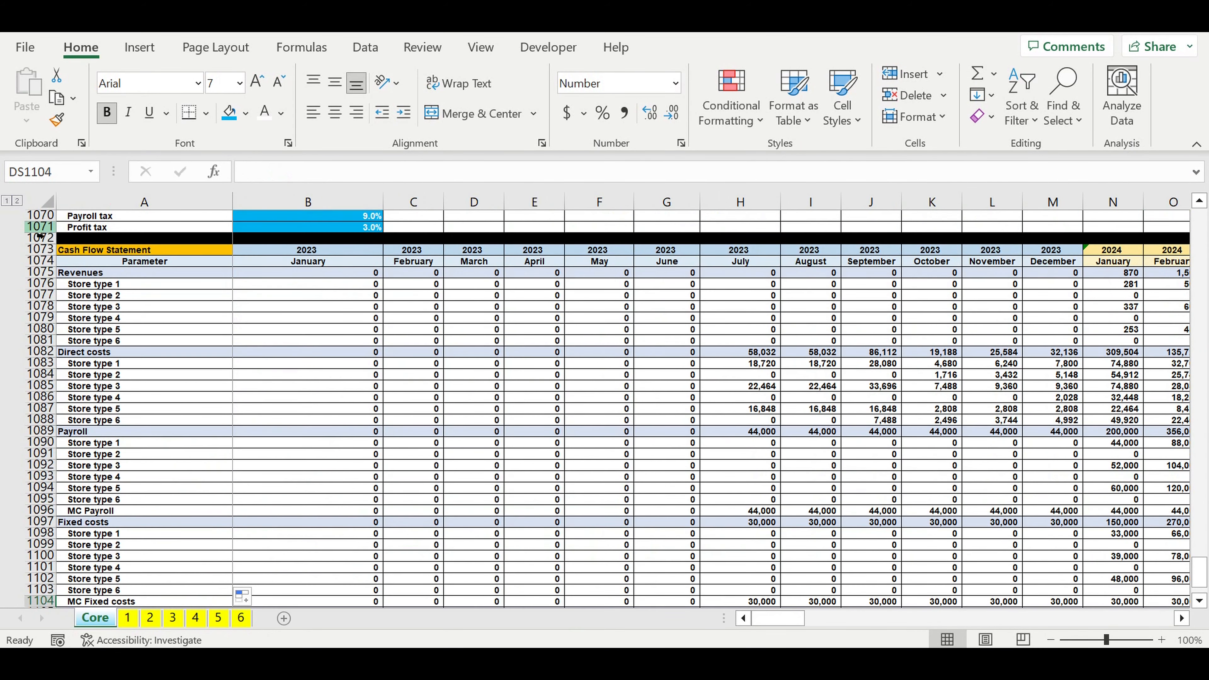
left_click(37, 284)
left_click_drag(40, 301, 34, 341)
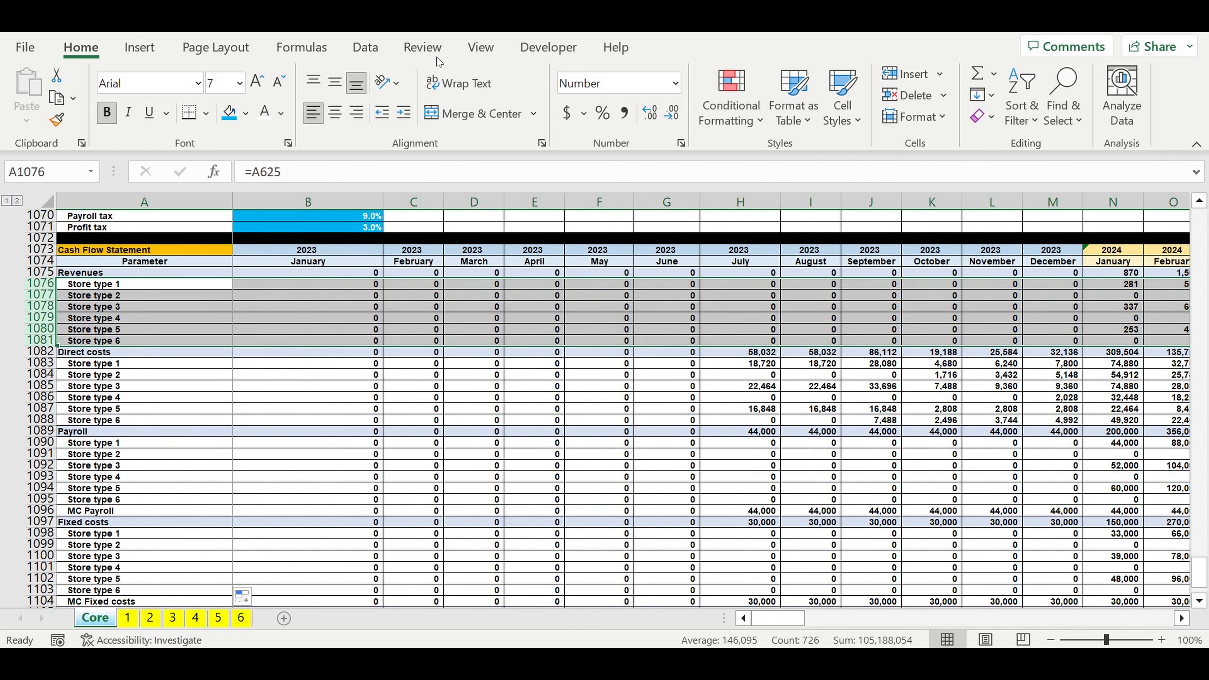
left_click(366, 50)
left_click(1135, 95)
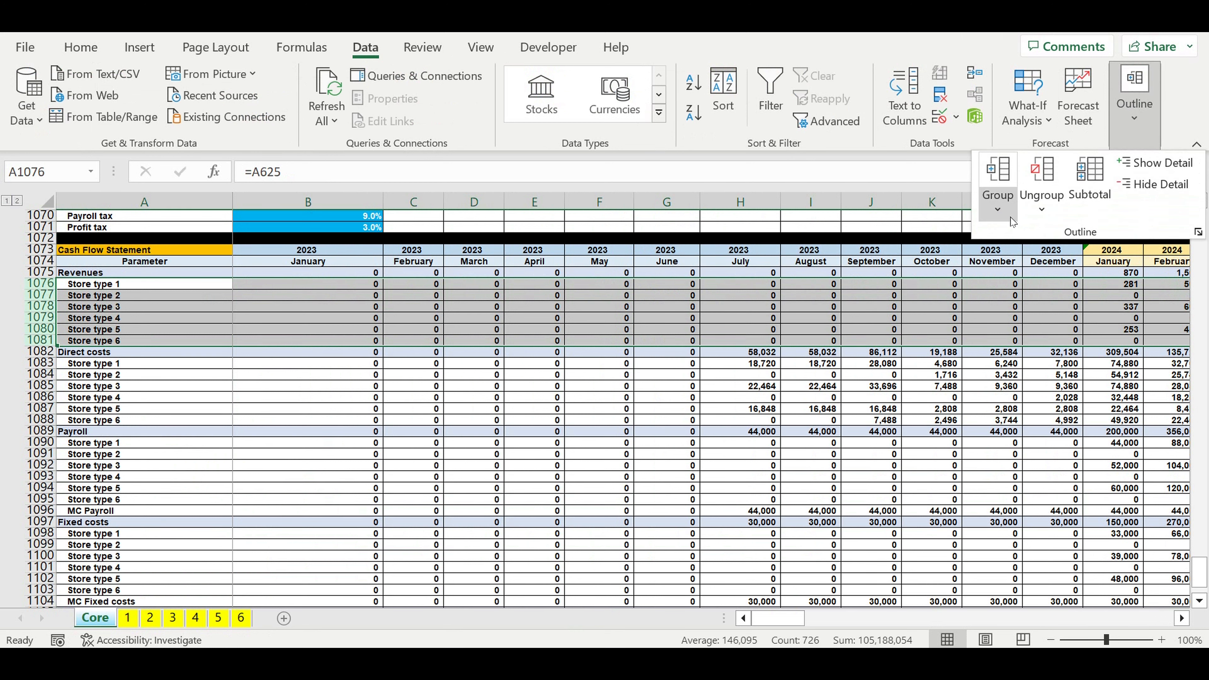
left_click(998, 202)
left_click(1012, 239)
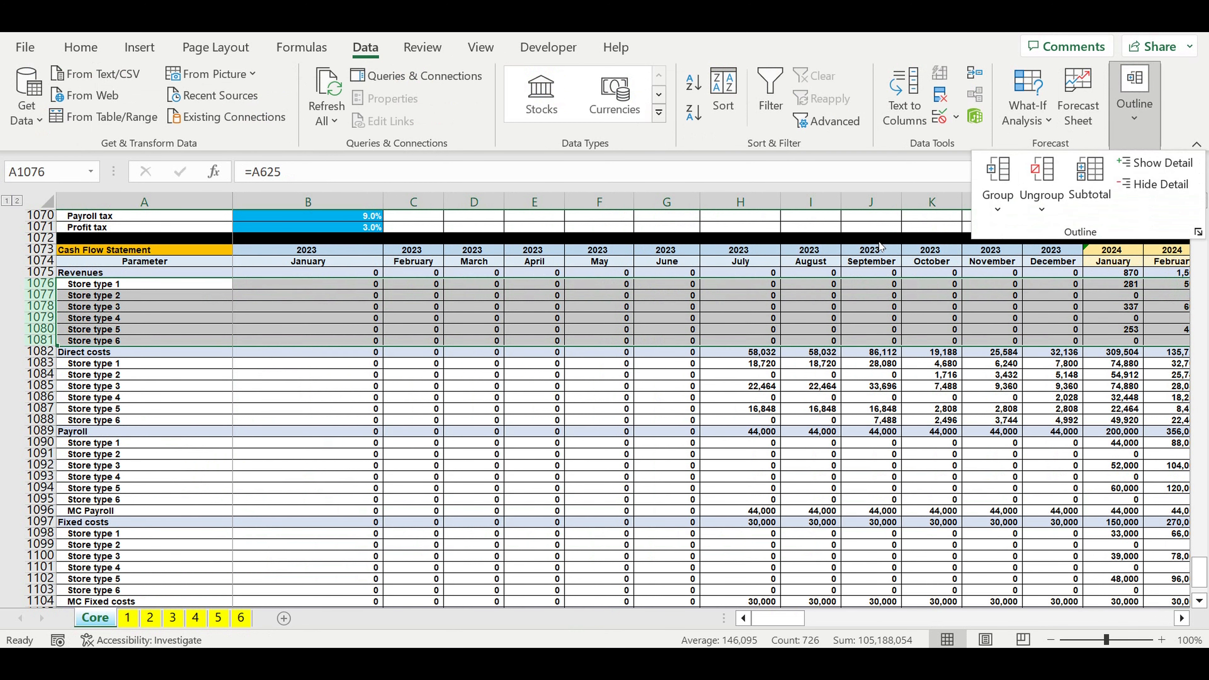
Step: Group the Store type rows 1083 to 1088 under Direct costs
left_click(47, 364)
left_click_drag(47, 365, 39, 419)
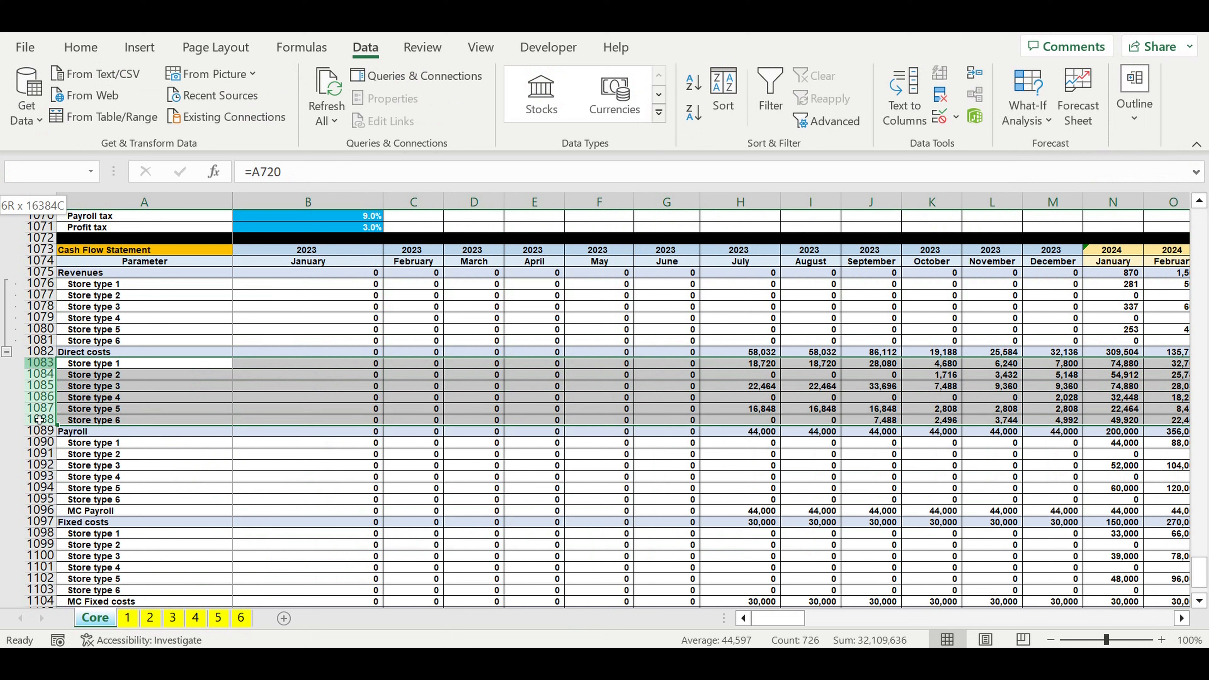
left_click(1135, 95)
left_click(997, 191)
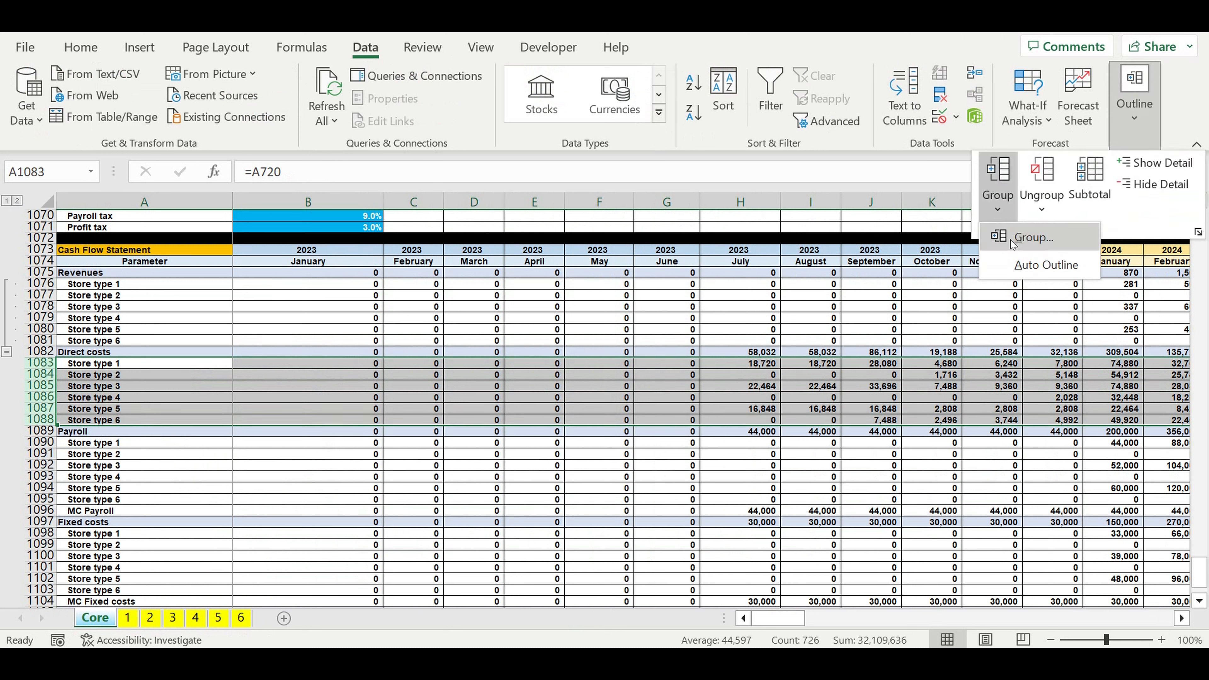
left_click(1033, 237)
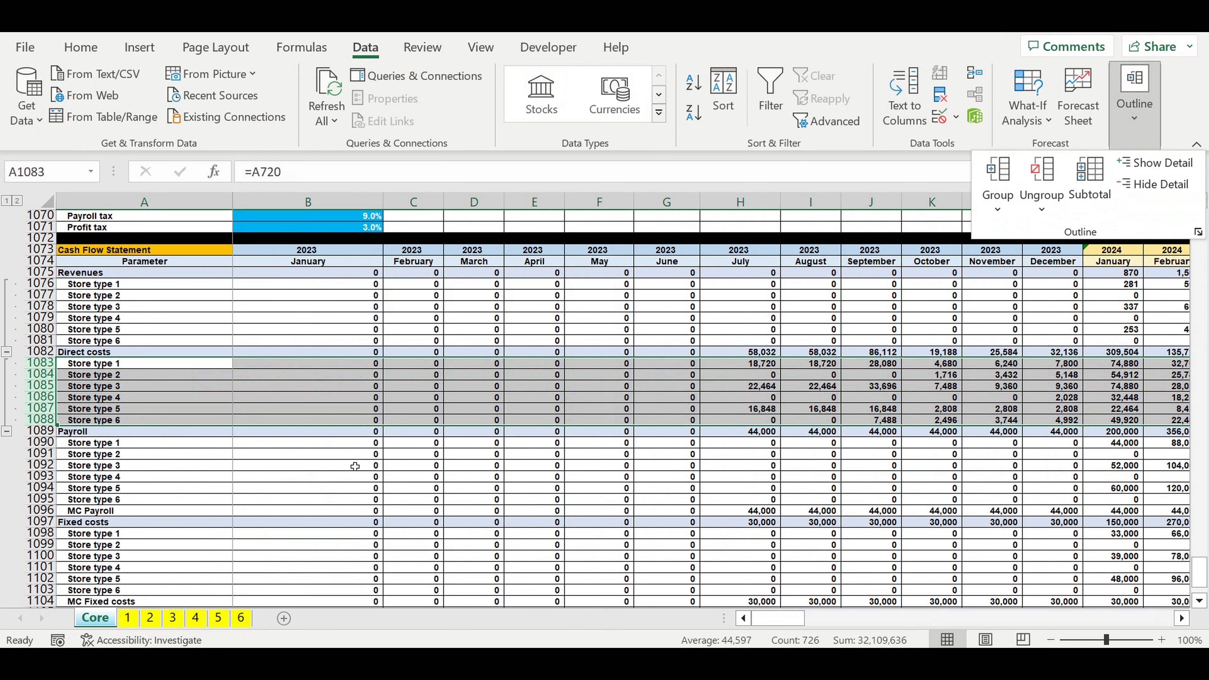
Step: Group the store type and MC Payroll rows 1090 to 1096 under Payroll
left_click_drag(41, 443, 42, 511)
left_click(1134, 95)
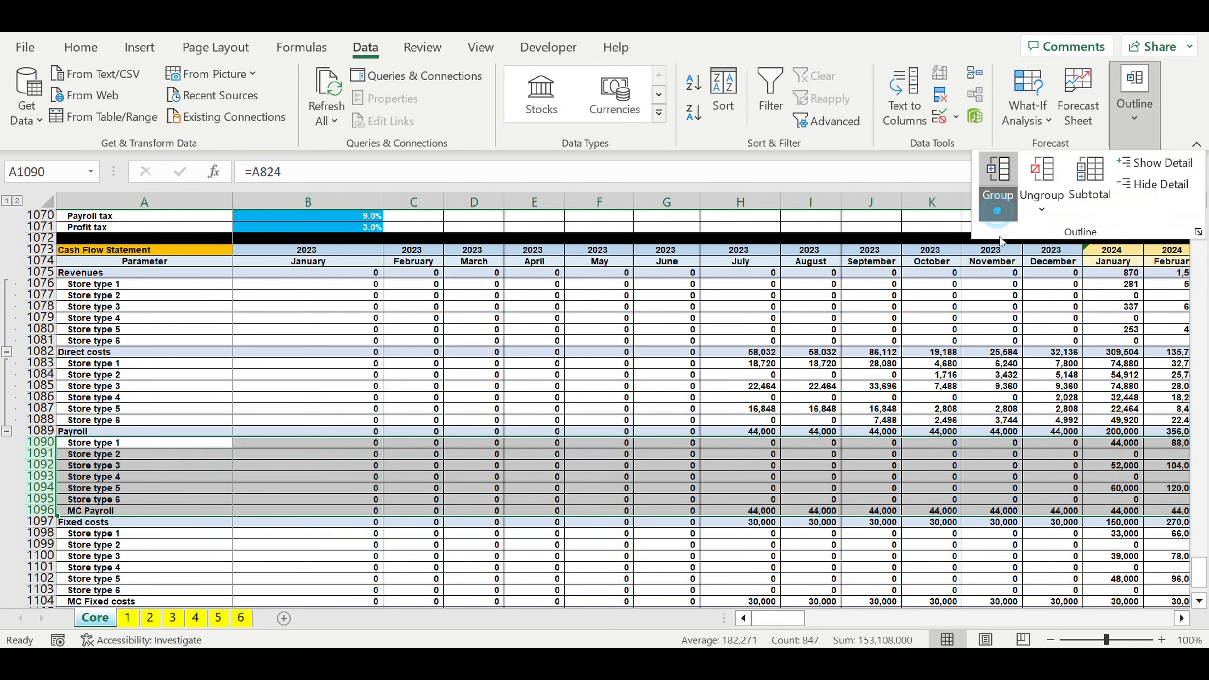
left_click(997, 208)
left_click(1033, 237)
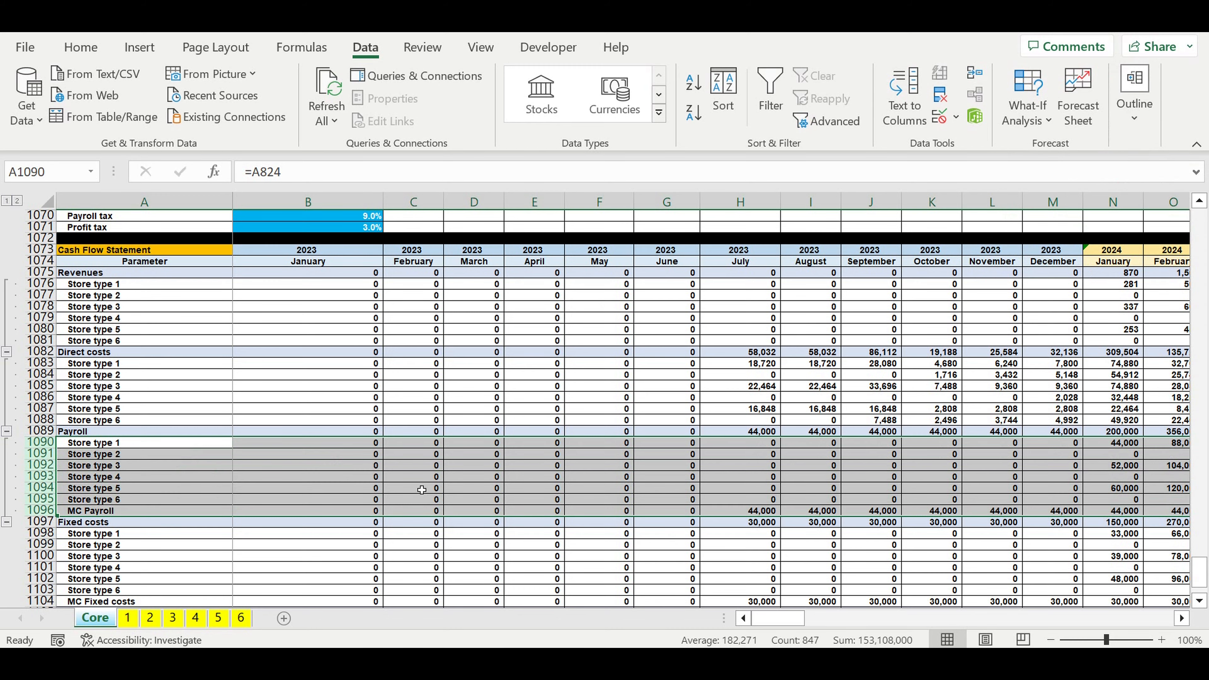
Step: Group the store type and MC Fixed costs rows 1098 to 1104 under Fixed costs
scroll(425, 492, "down", 3)
scroll(427, 456, "down", 2)
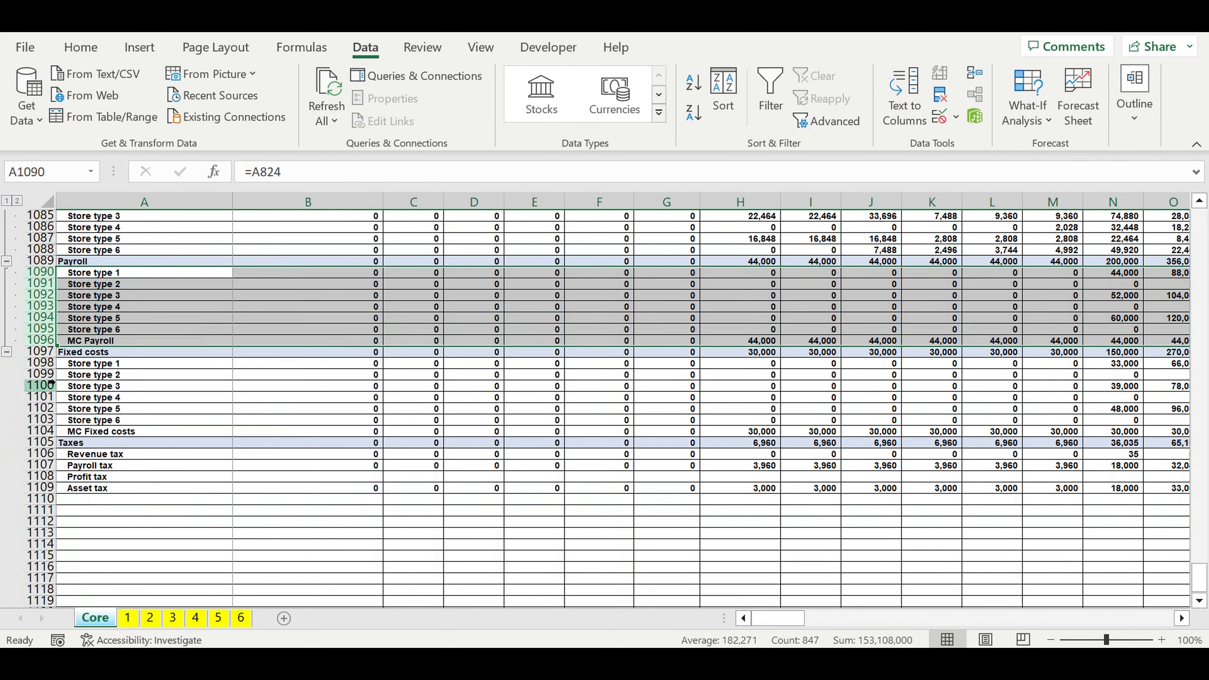
left_click_drag(41, 363, 47, 429)
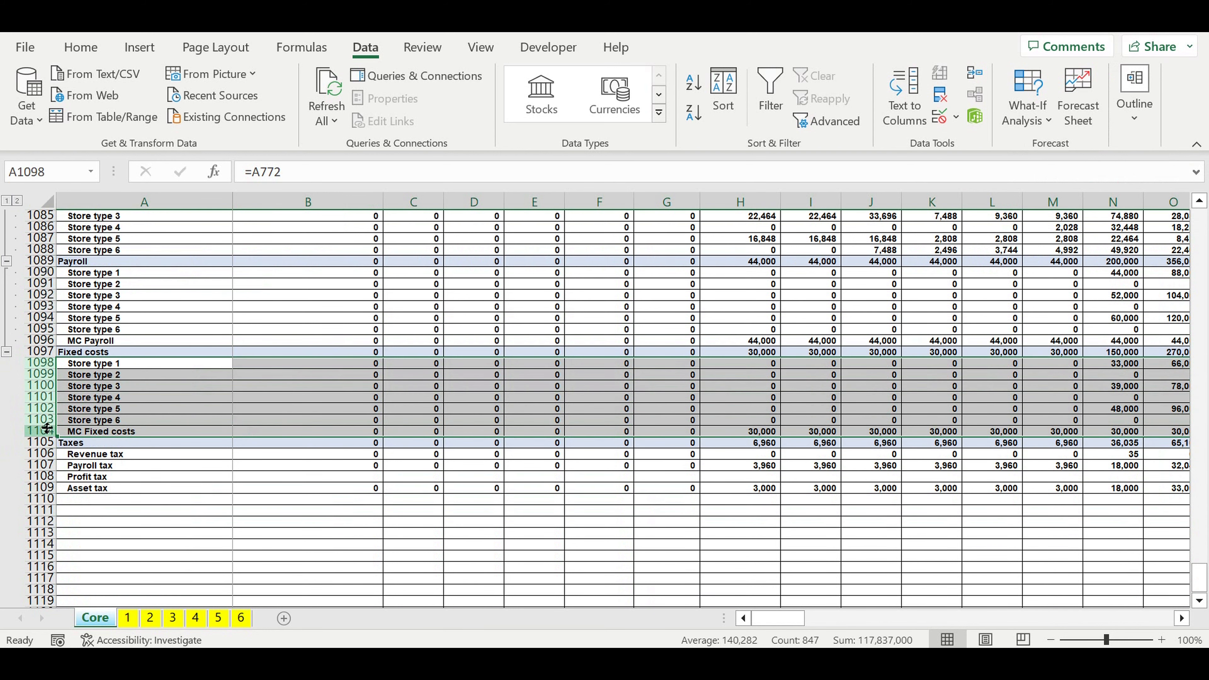
left_click(1135, 96)
left_click(998, 209)
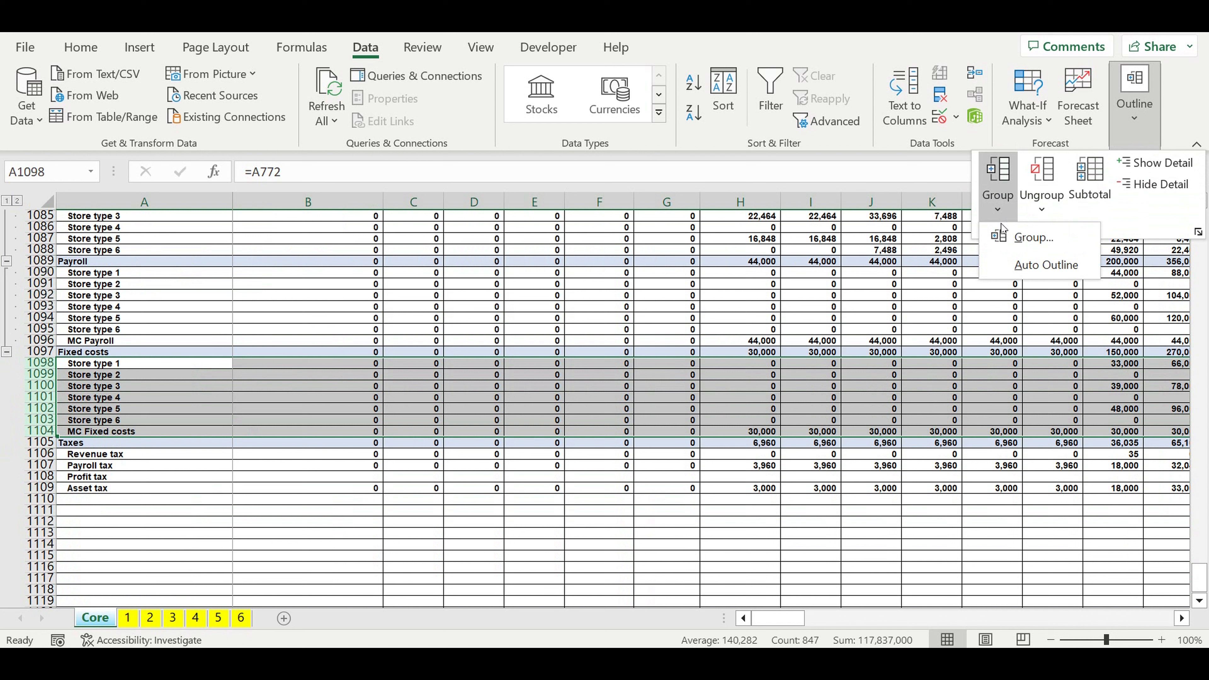
left_click(1005, 235)
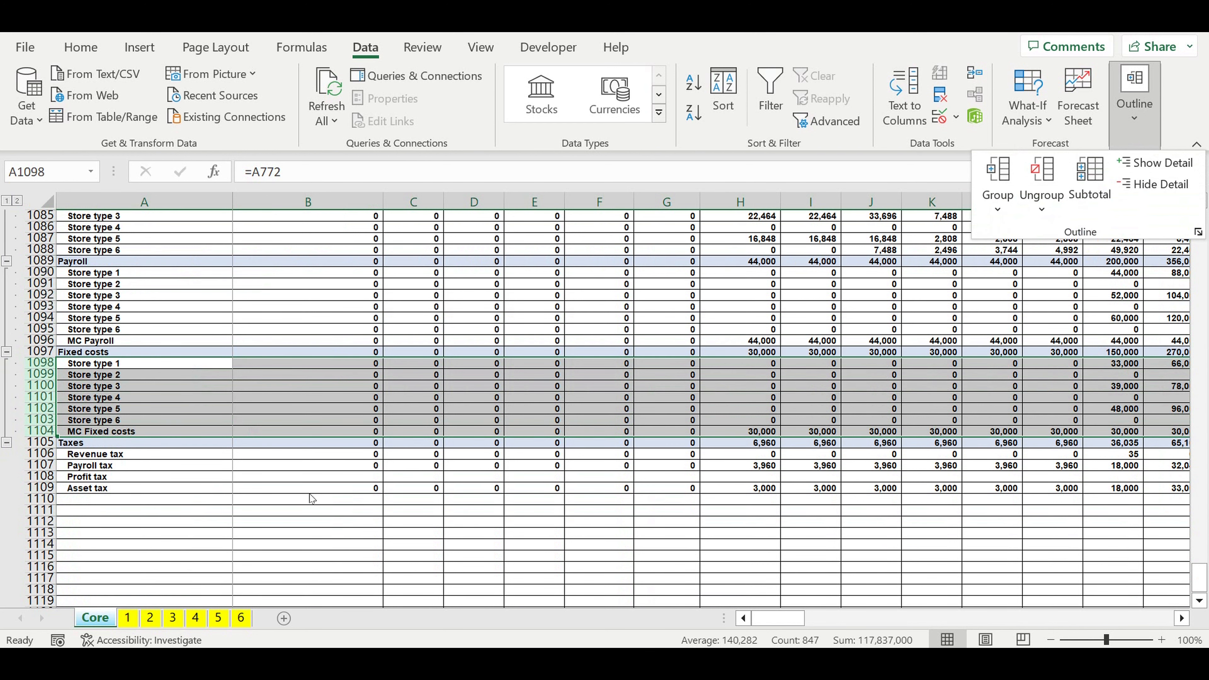
Step: Label cell A1110, below the Asset tax row, as "Result from operating activity"
left_click(216, 499)
type("R")
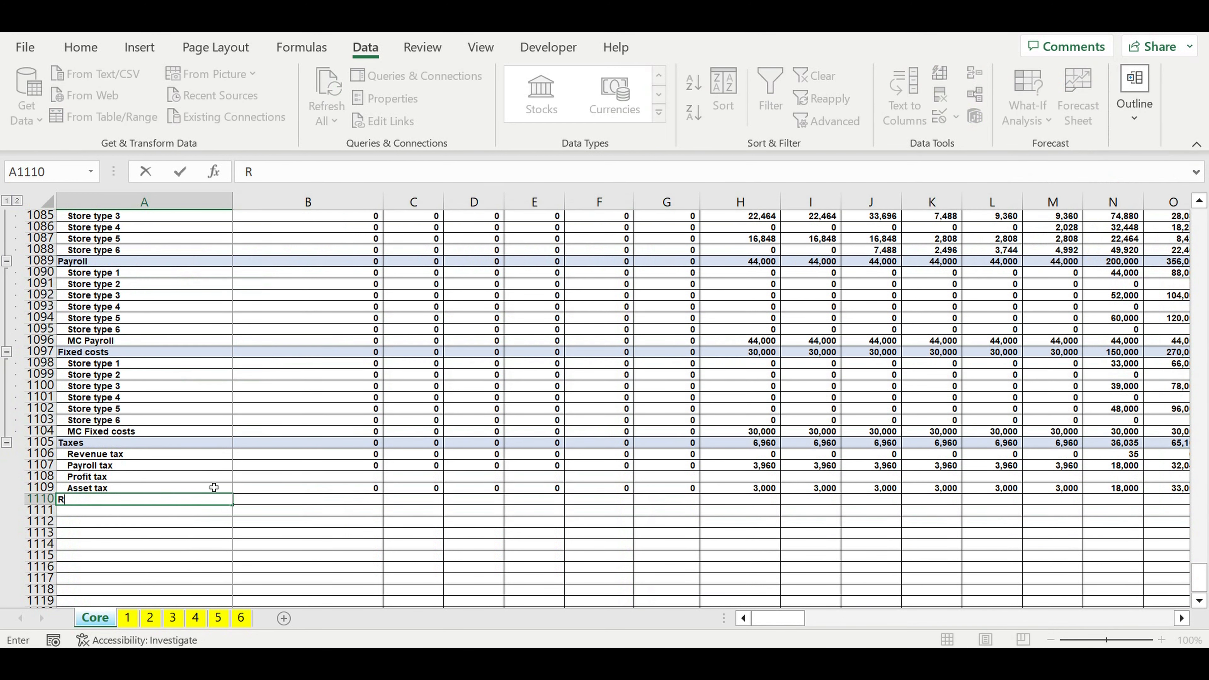
type("esult from op")
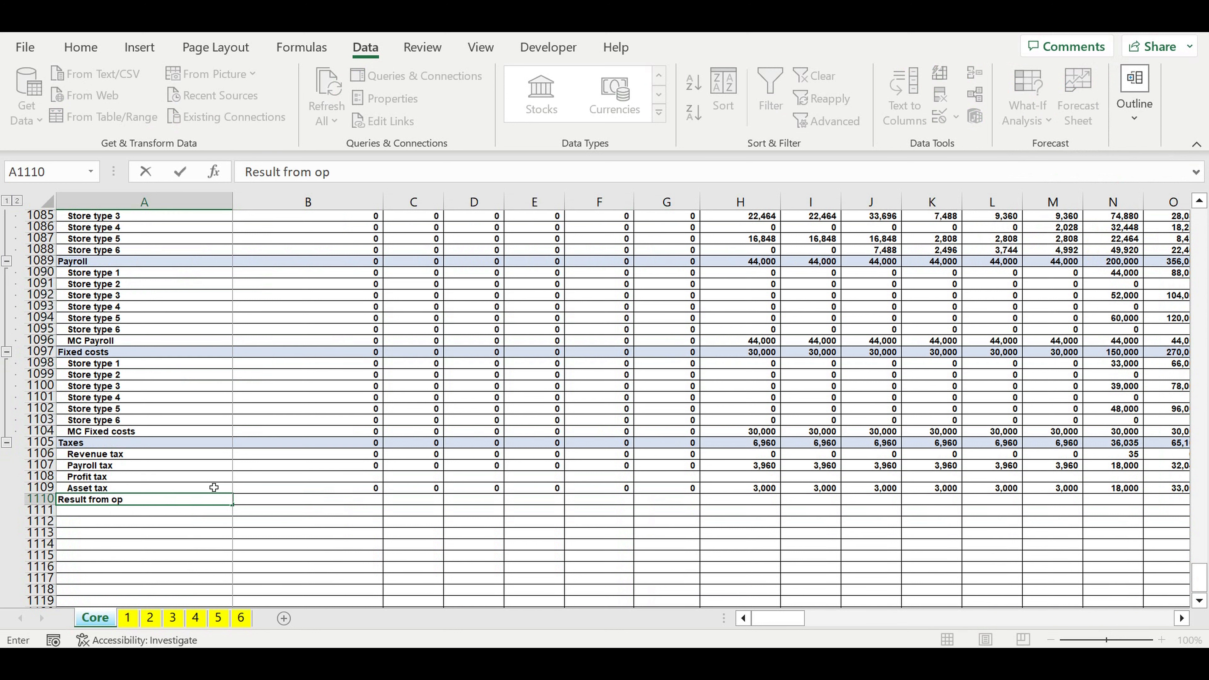
type("erating activi")
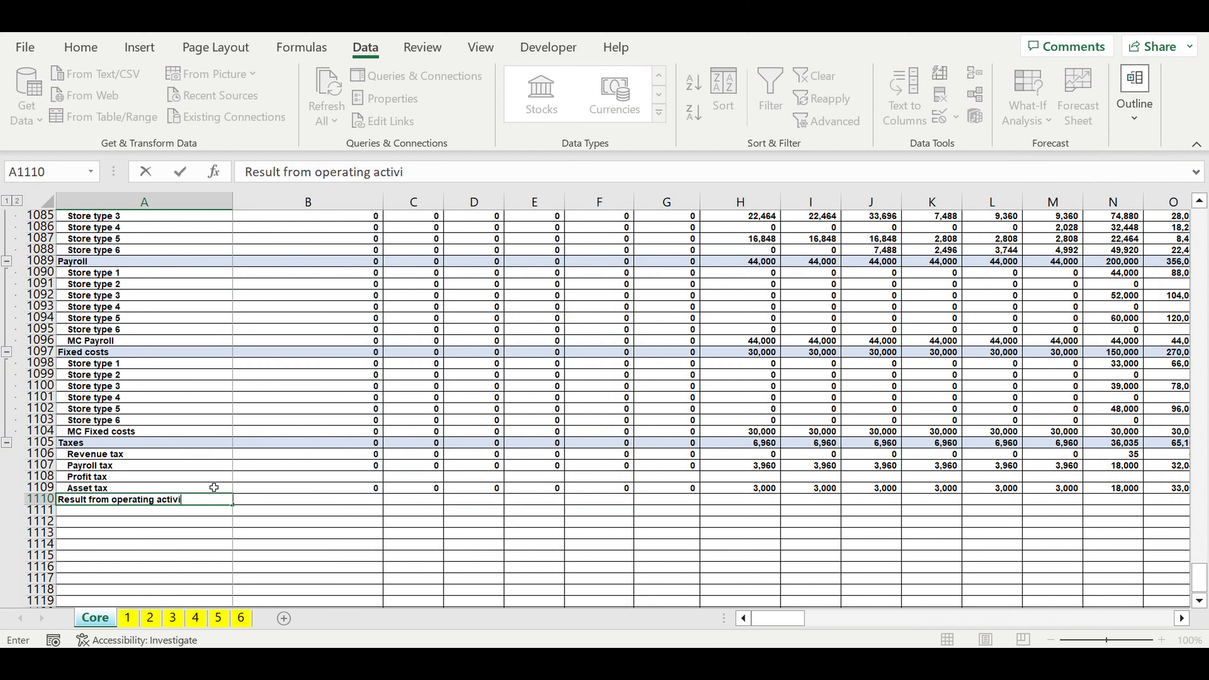
type("ty")
key("Return")
key("Return")
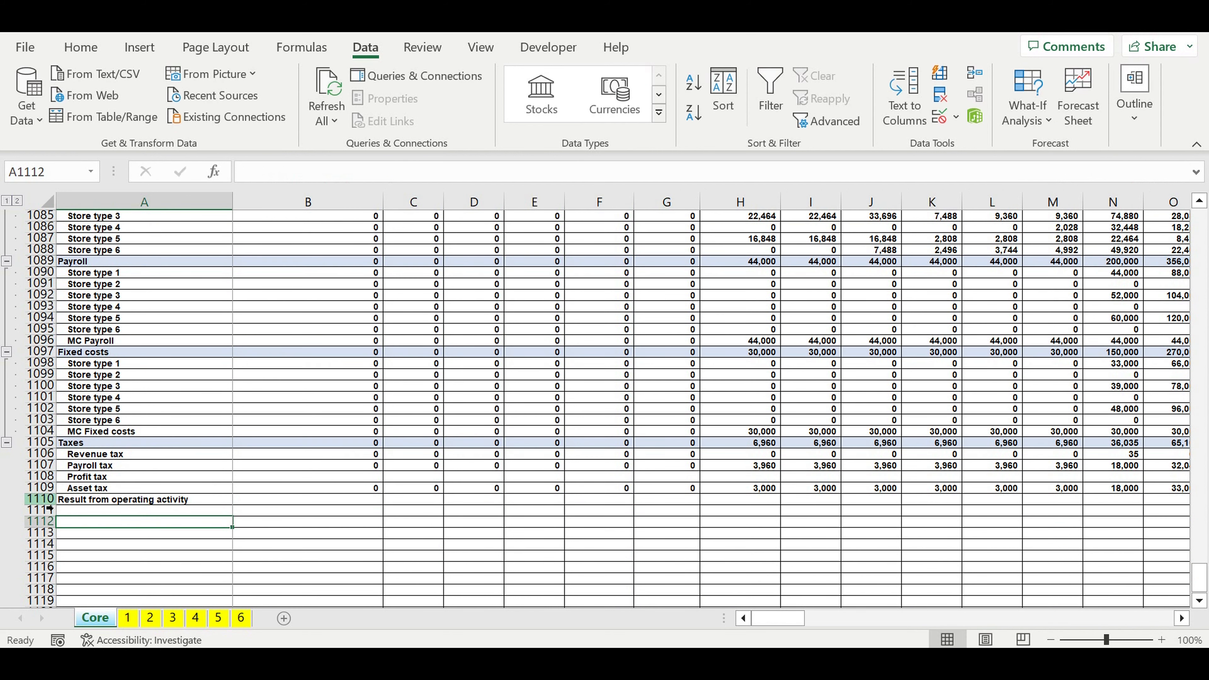
Step: Fill the whole Result from operating activity row 1110 with standard yellow
left_click(46, 500)
left_click(80, 46)
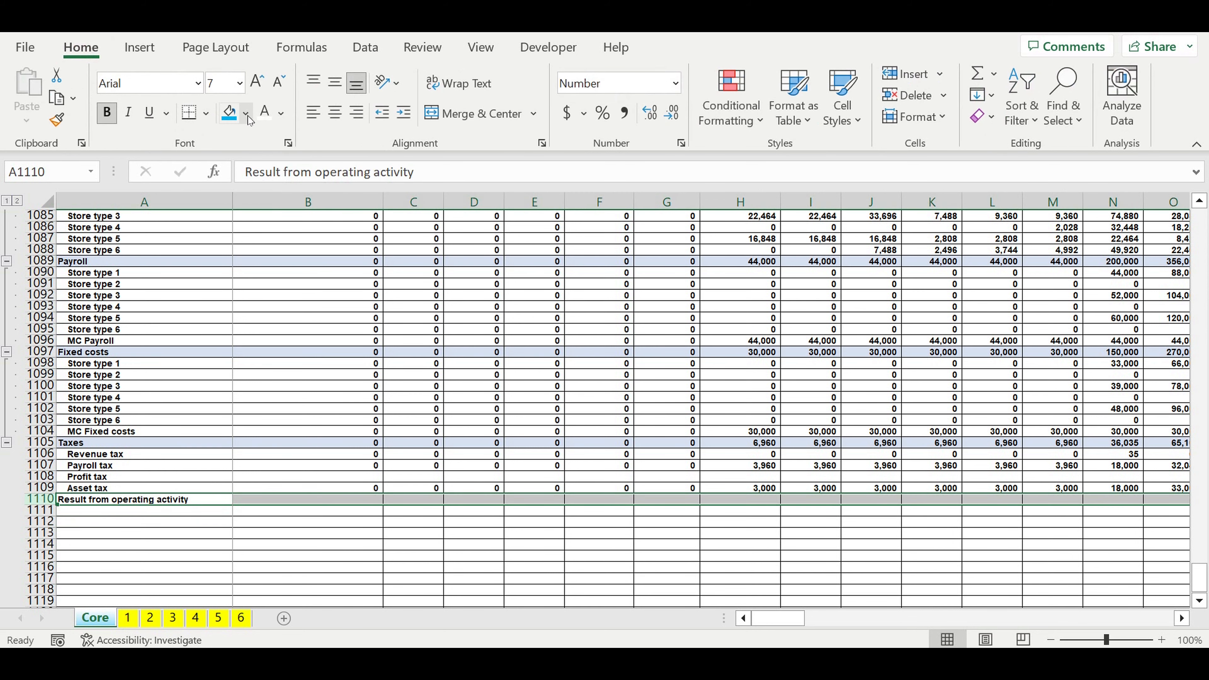
left_click(245, 114)
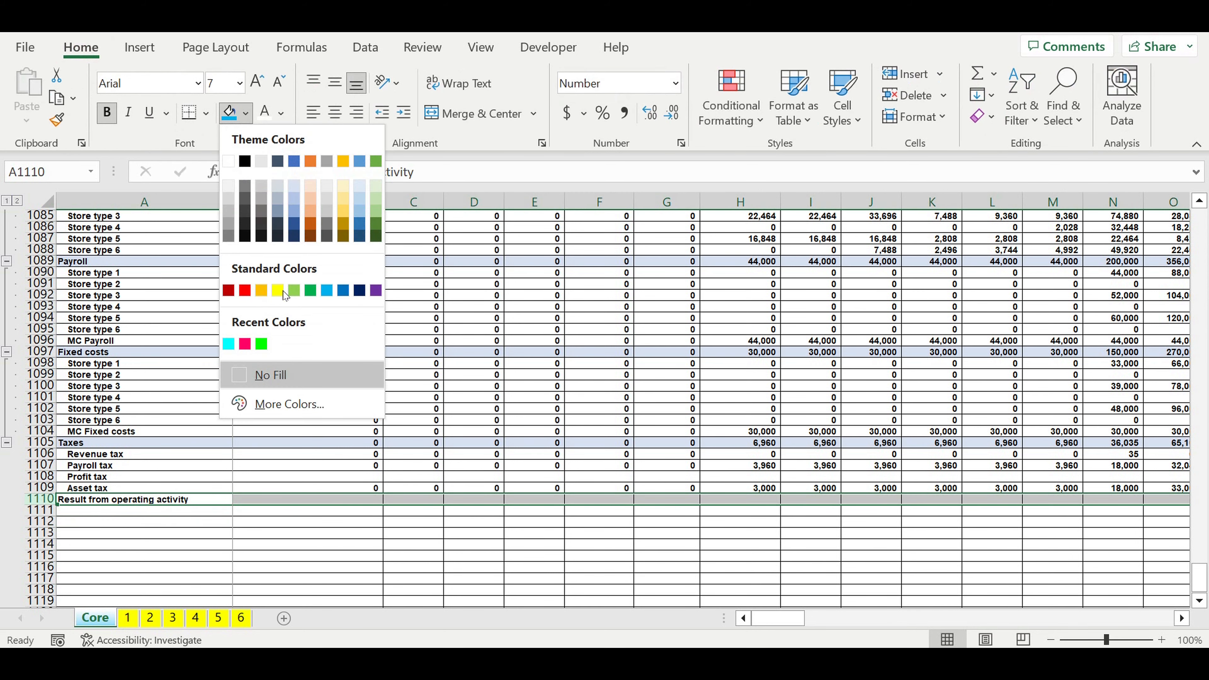
left_click(281, 293)
left_click(373, 569)
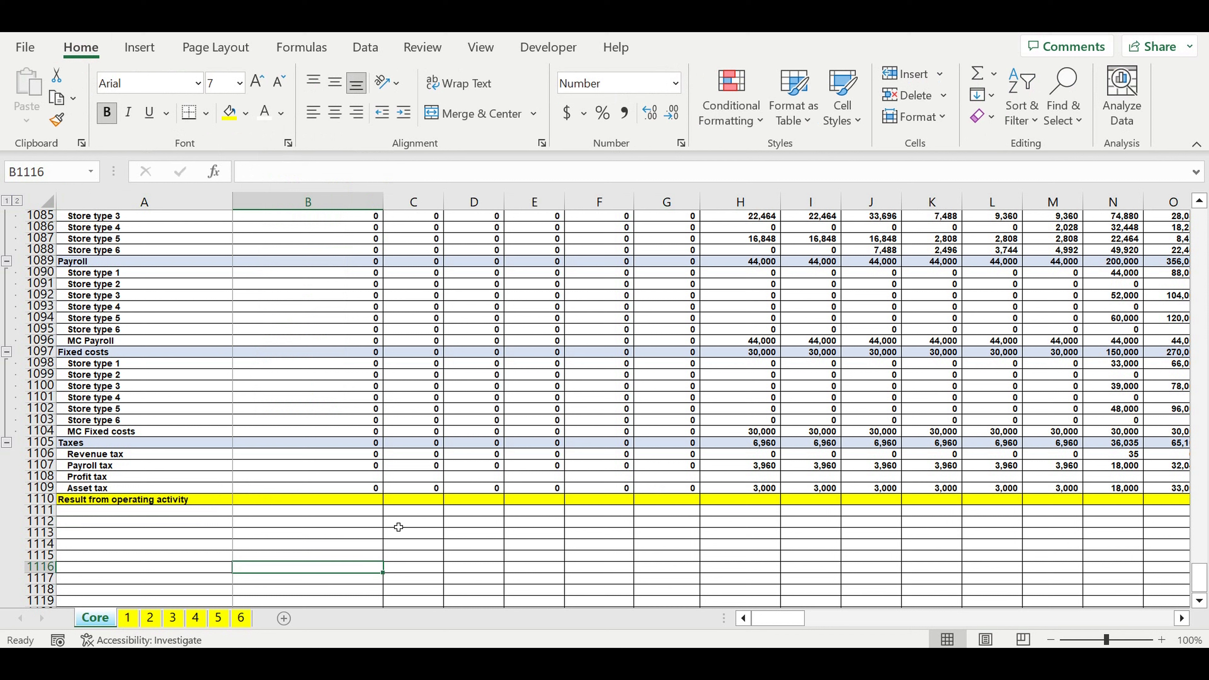
left_click(358, 526)
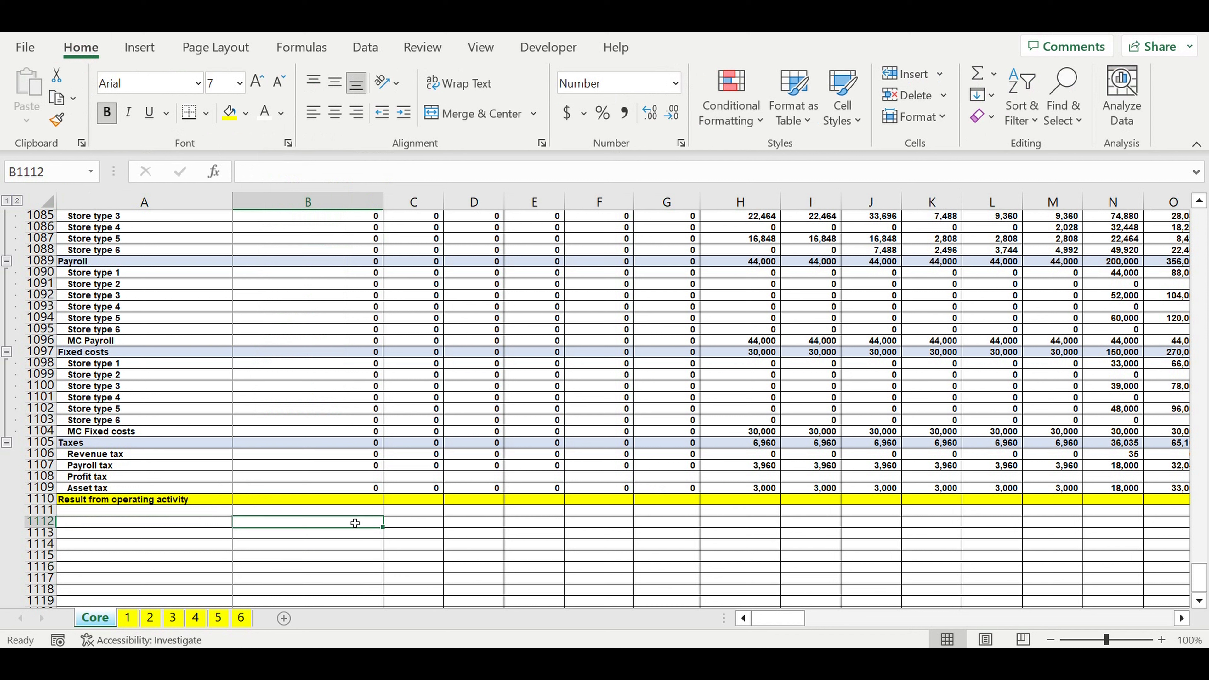
Step: Enter in B1110 the revenues minus direct costs, payroll, fixed costs and taxes: =B1075-B1082-B1089-B1097-B1105
left_click(349, 500)
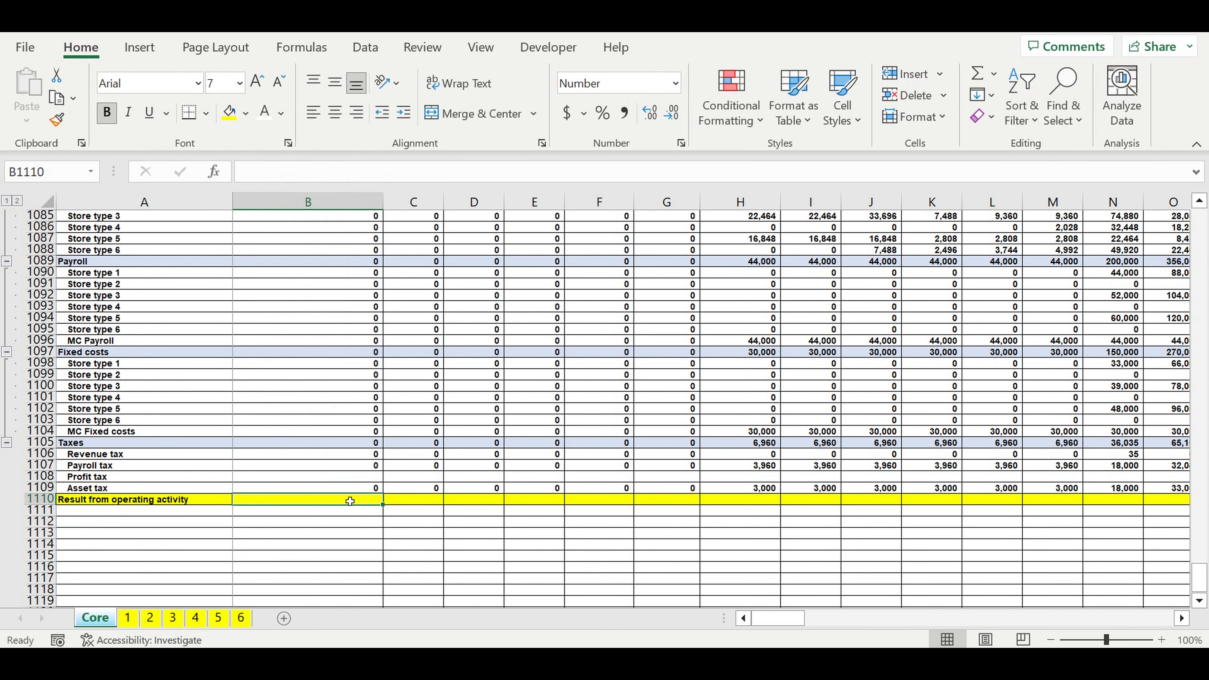
type("=")
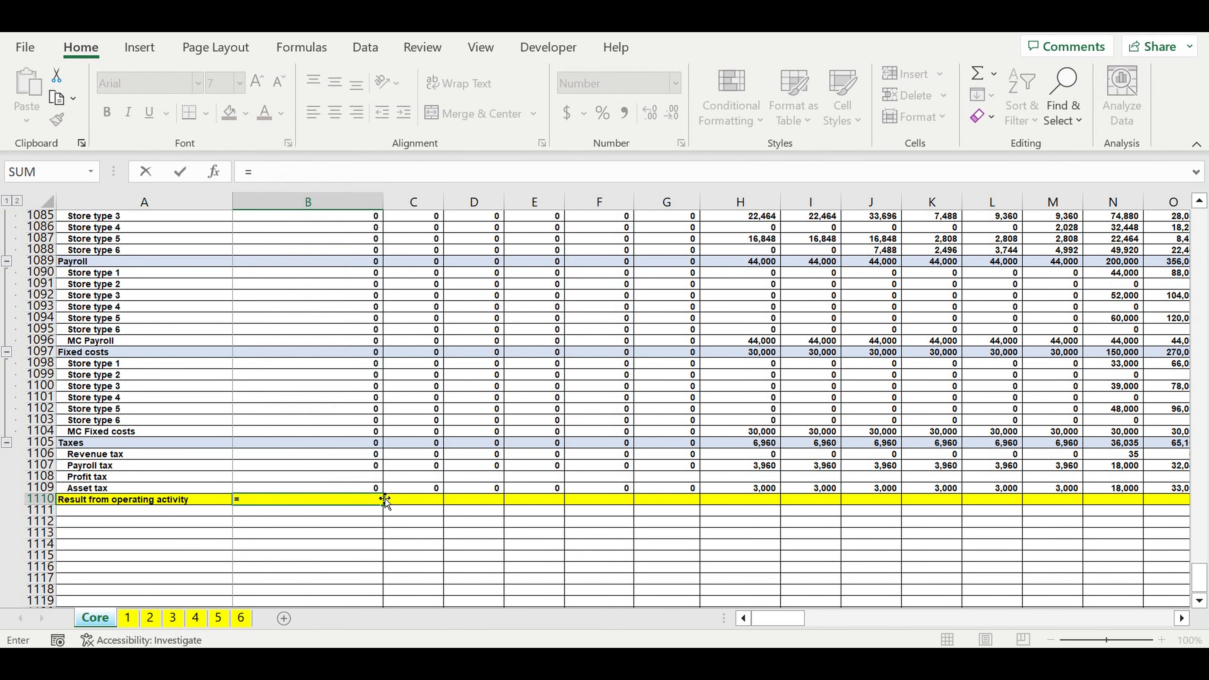
scroll(333, 381, "up", 4)
left_click(285, 240)
type("-")
left_click(279, 322)
type("-")
left_click(293, 393)
type("-")
left_click(270, 490)
type("-")
left_click(290, 579)
scroll(361, 545, "down", 3)
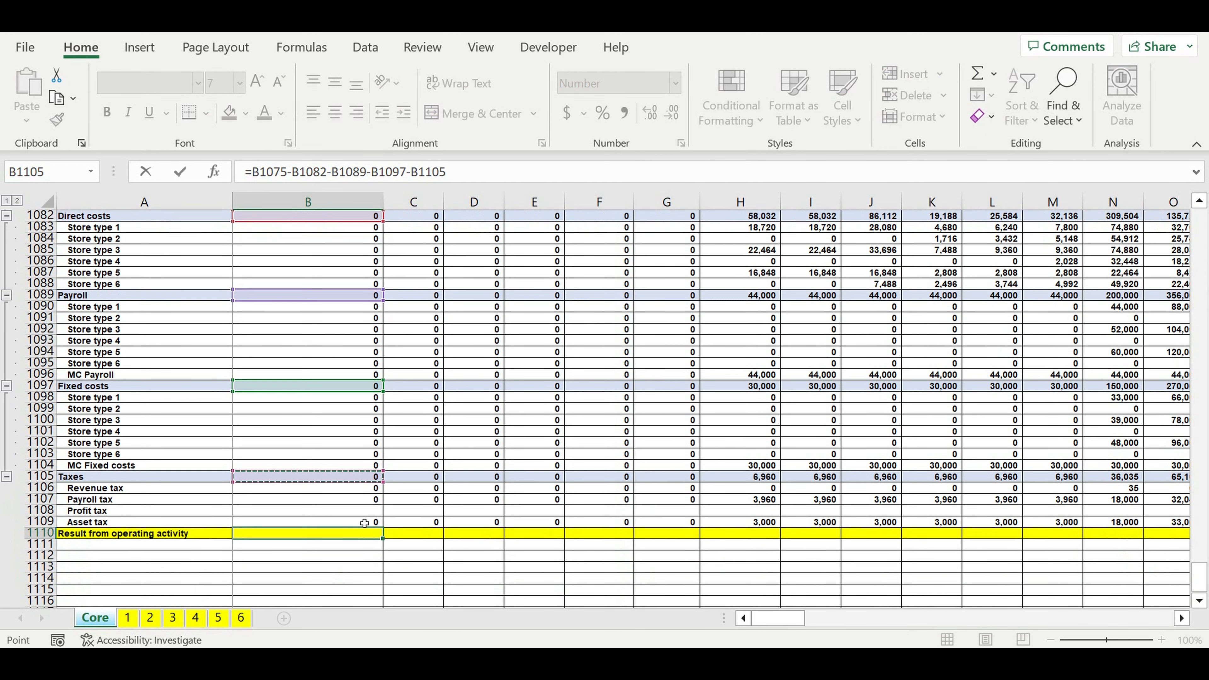
scroll(363, 520, "down", 2)
key("Return")
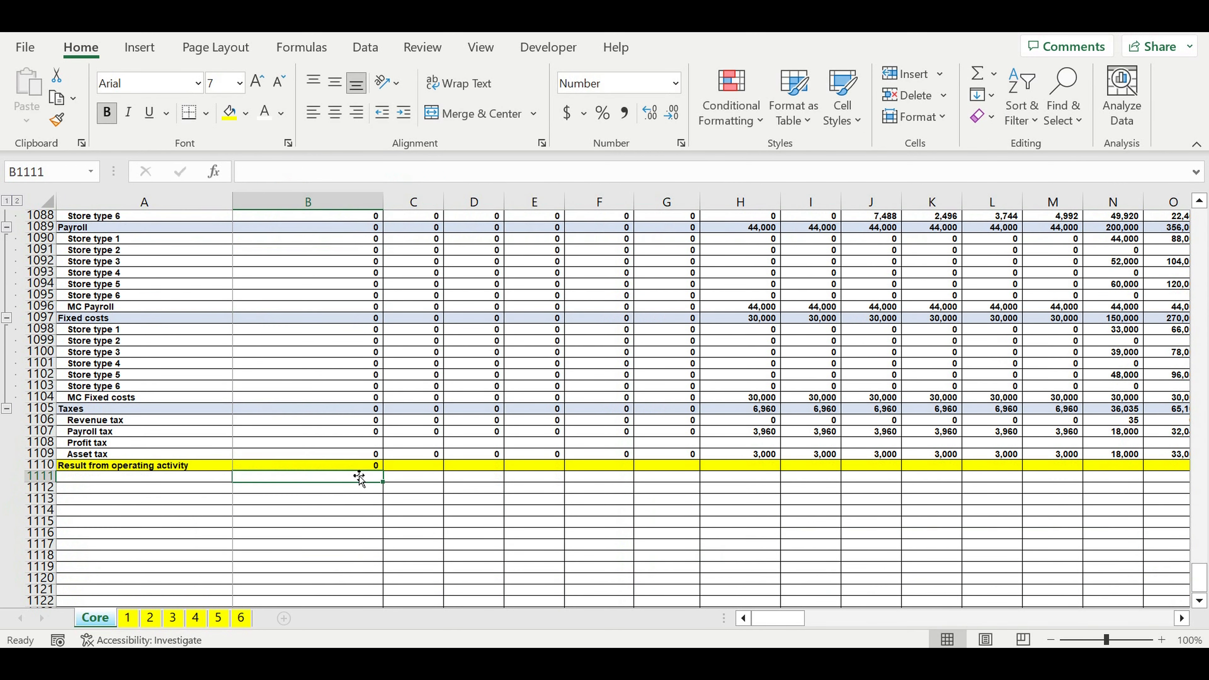
Step: Fill the B1110 operating result formula across the months to column DQ and return to the first months
left_click(378, 469)
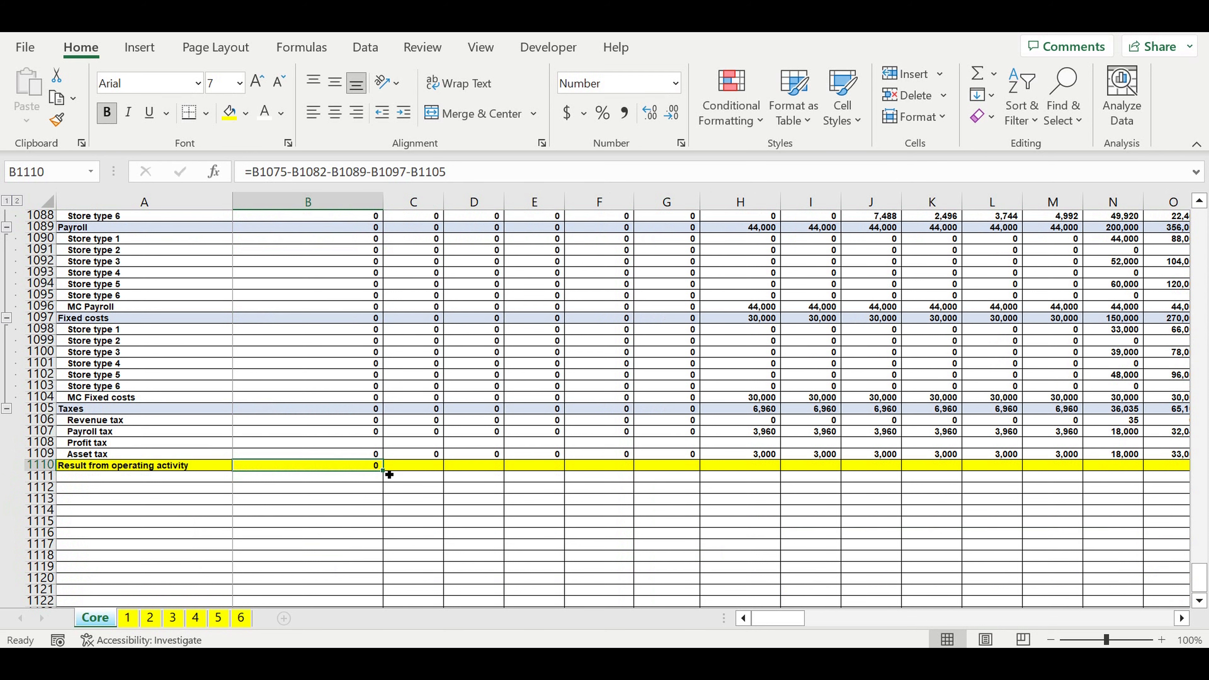
left_click_drag(390, 474, 967, 496)
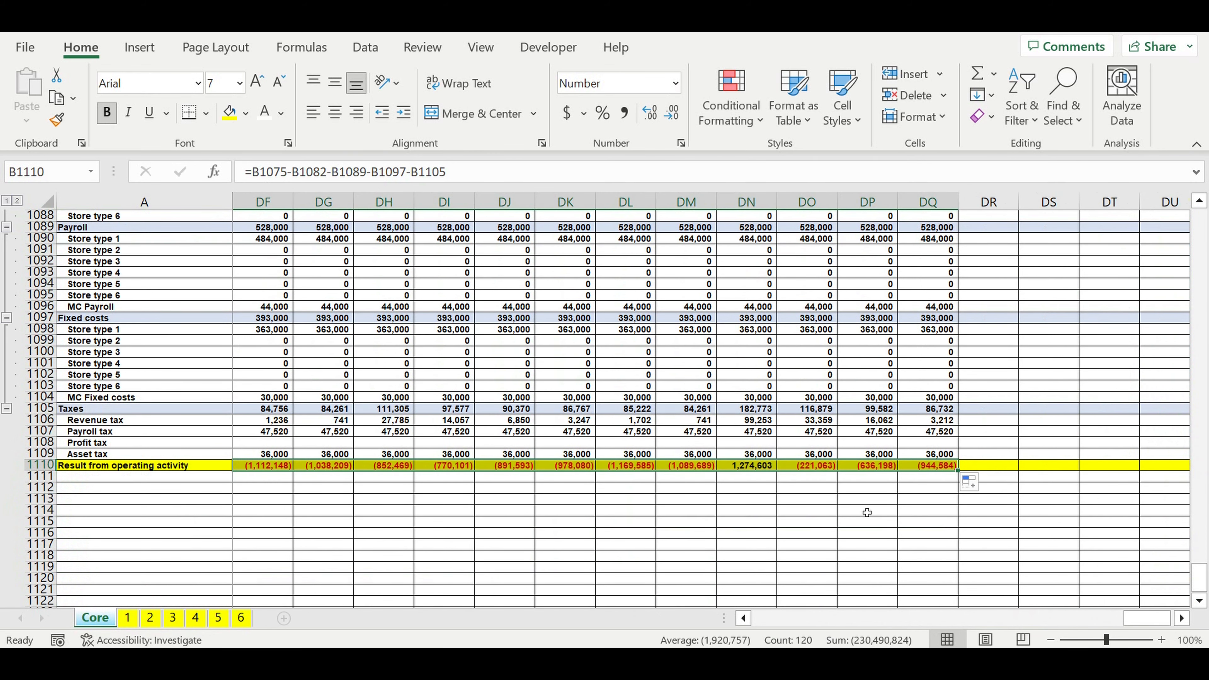
left_click(867, 510)
left_click_drag(1147, 618, 645, 605)
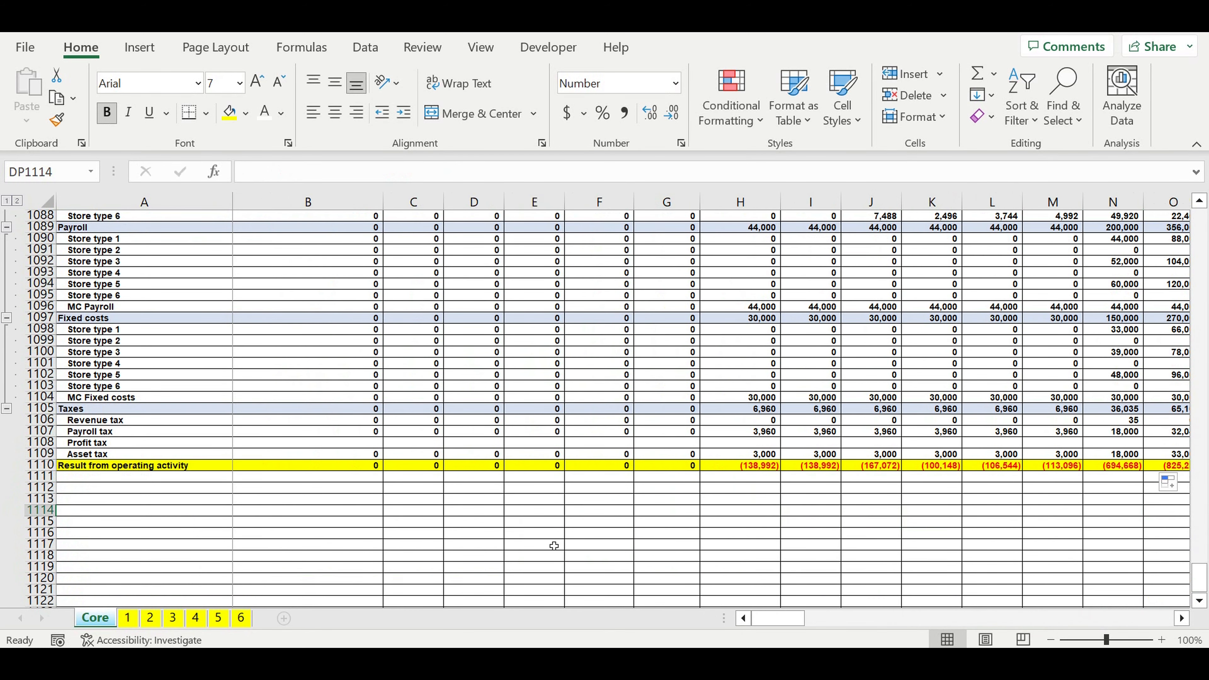
Step: Group the tax rows 1106 to 1109 under Taxes and collapse all row groups to outline level 1
left_click_drag(40, 420, 40, 454)
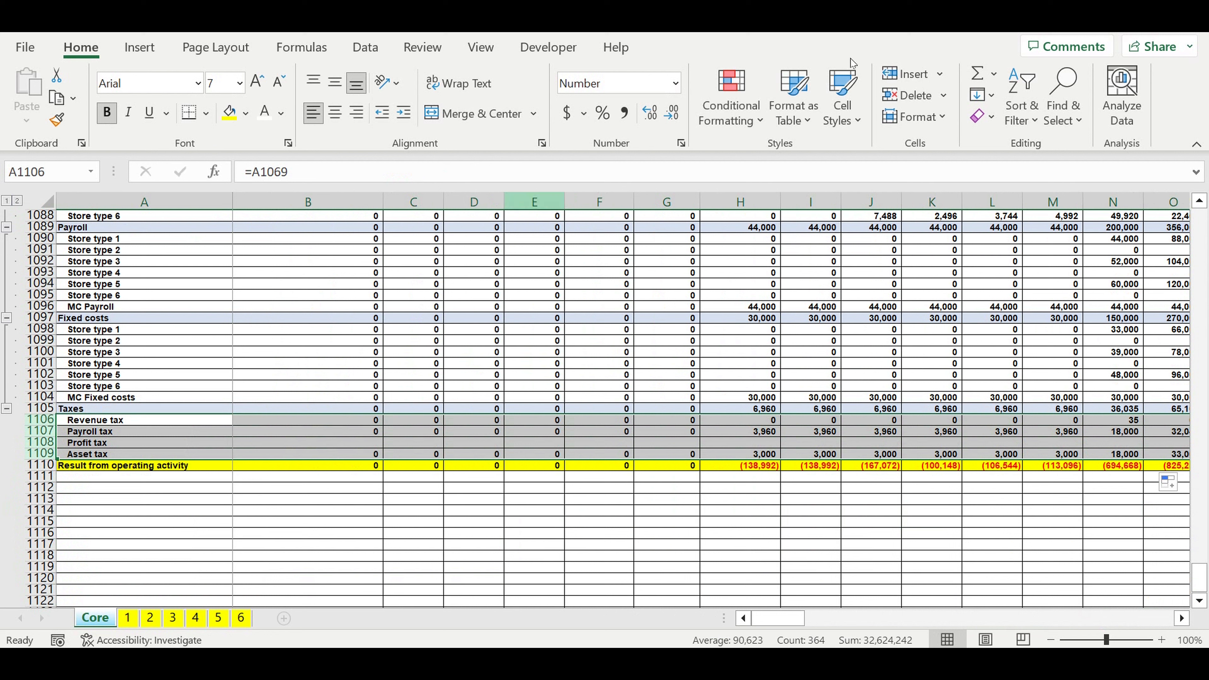
left_click(366, 46)
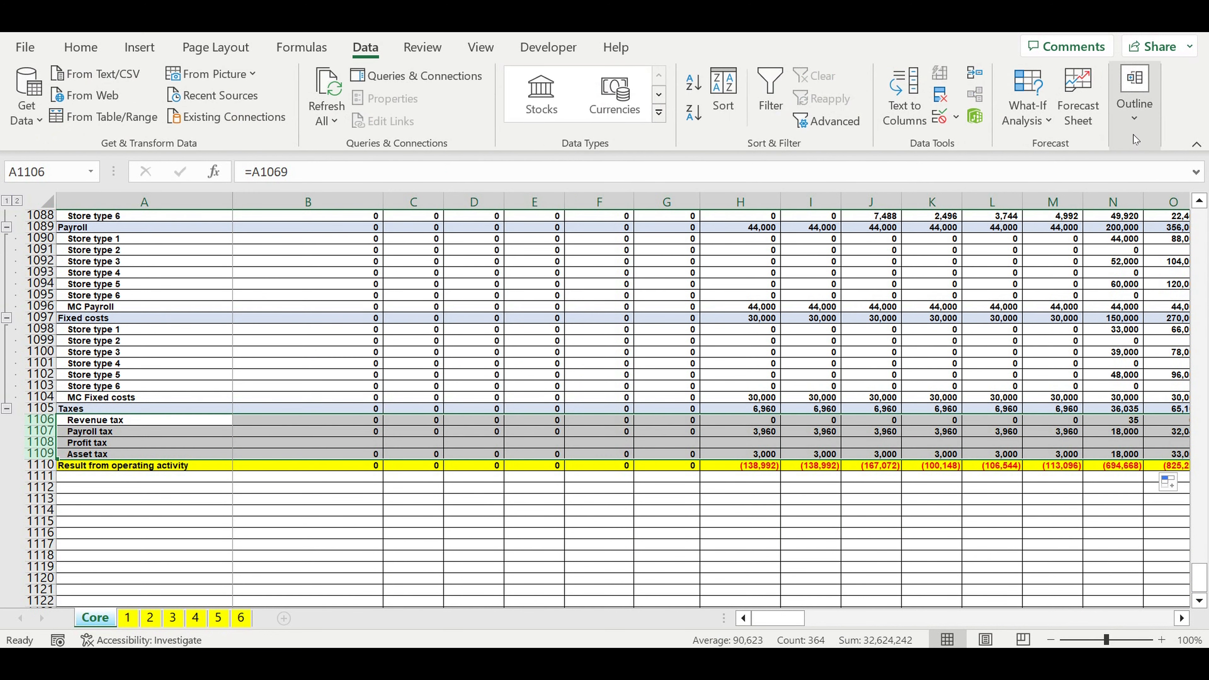
left_click(1136, 96)
left_click(998, 204)
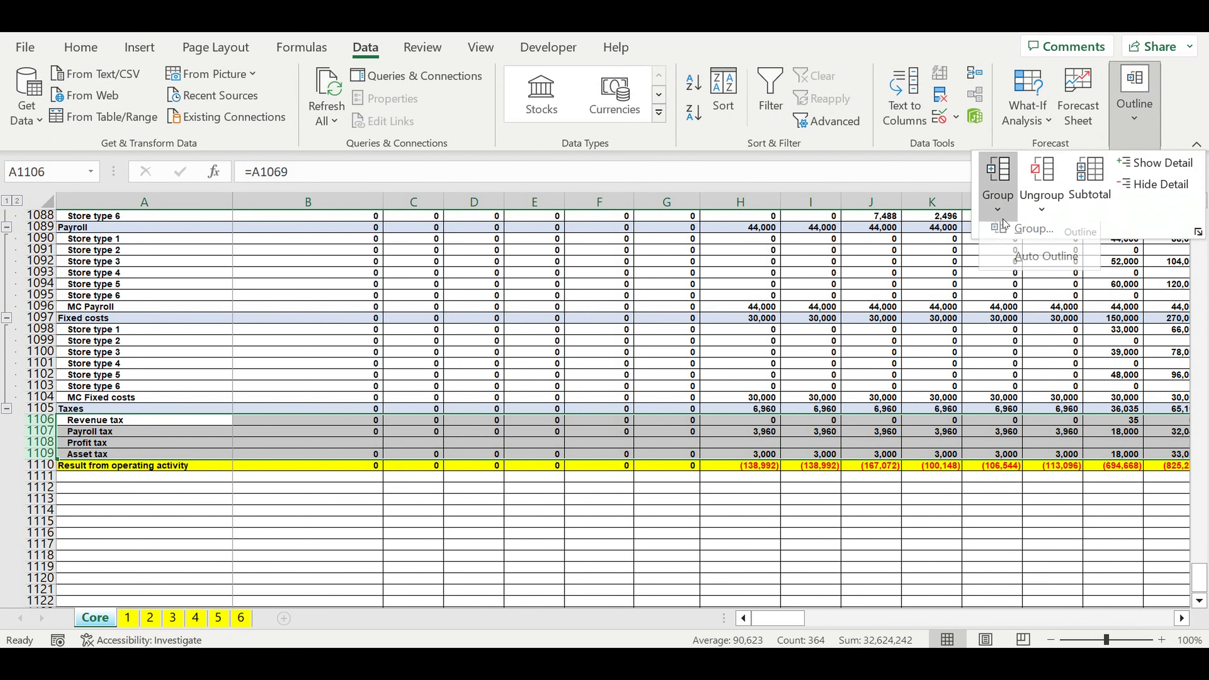
left_click(1006, 227)
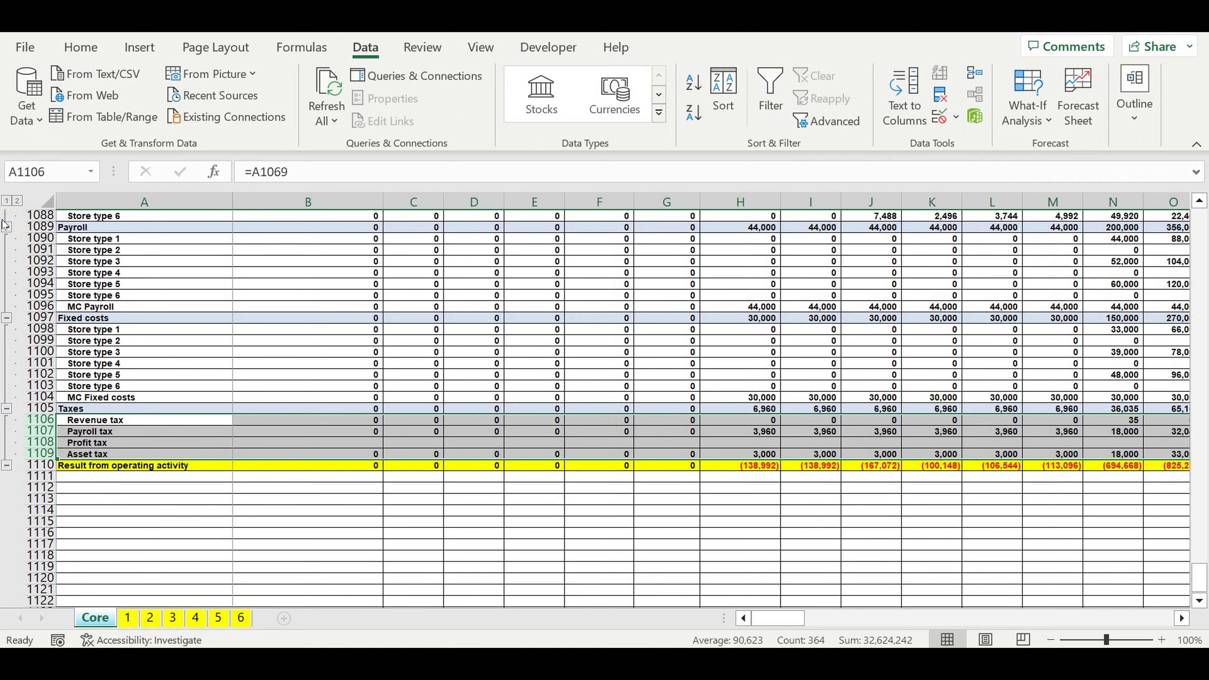
left_click(9, 201)
Step: Label cell A1111, below the operating result row, as "Investment plan"
left_click(98, 328)
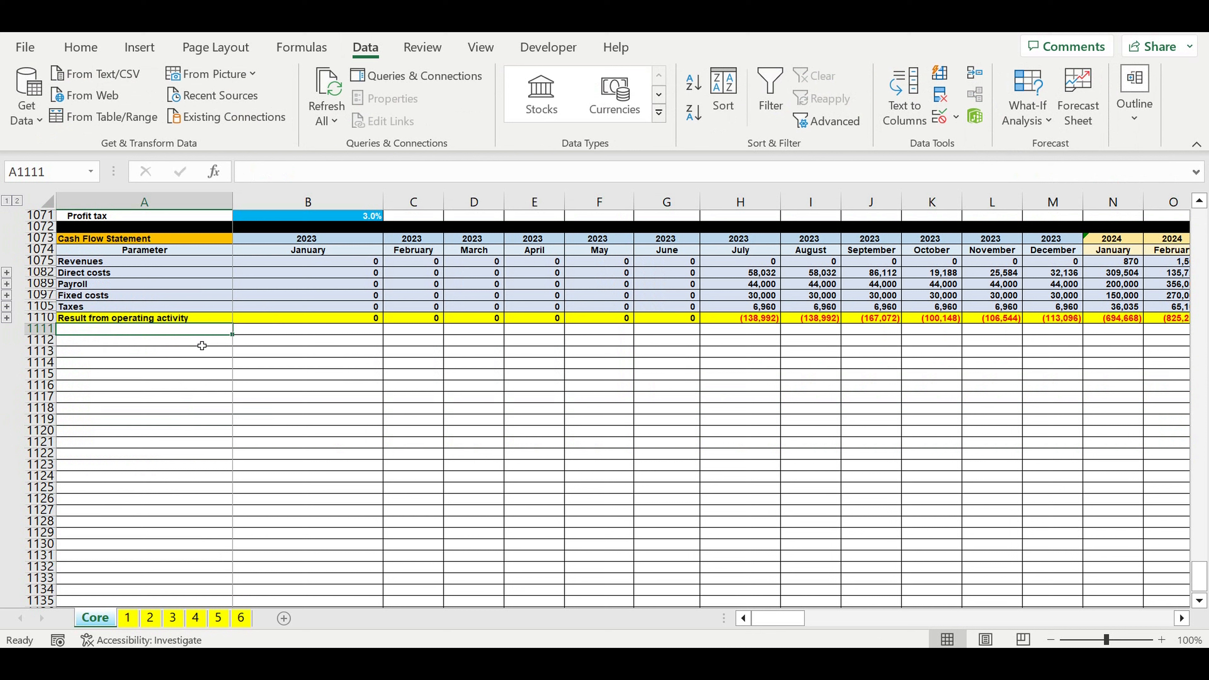
type("I")
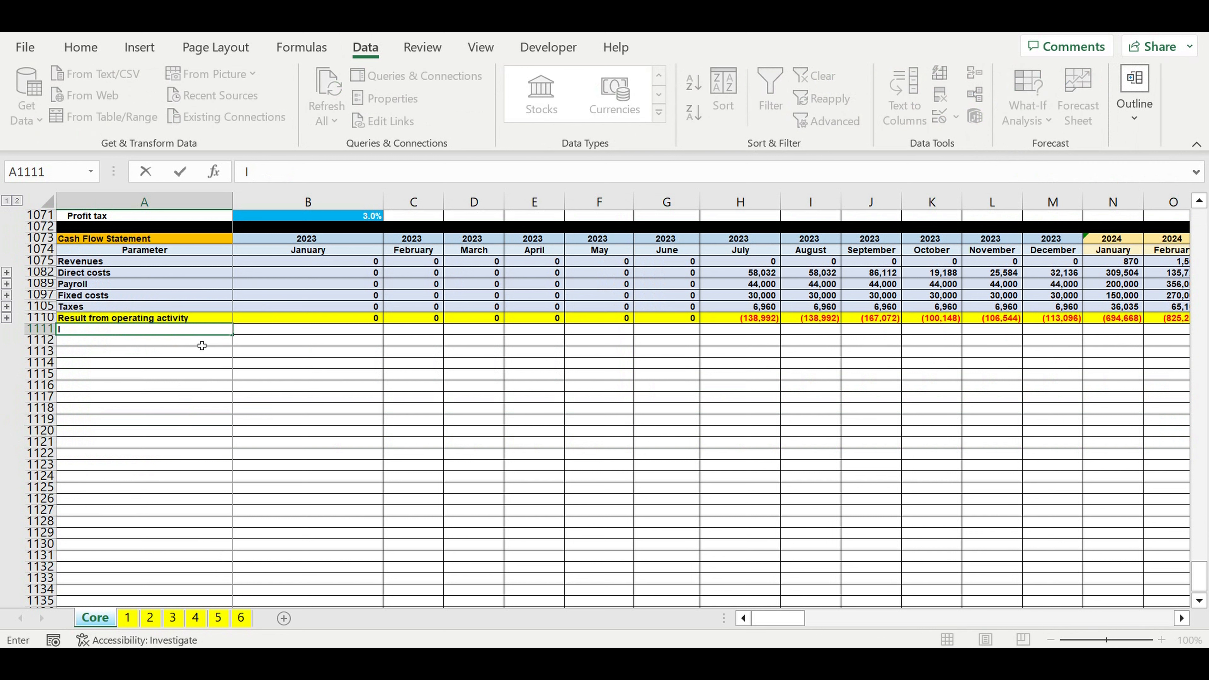
type("nvestment plan")
key("Return")
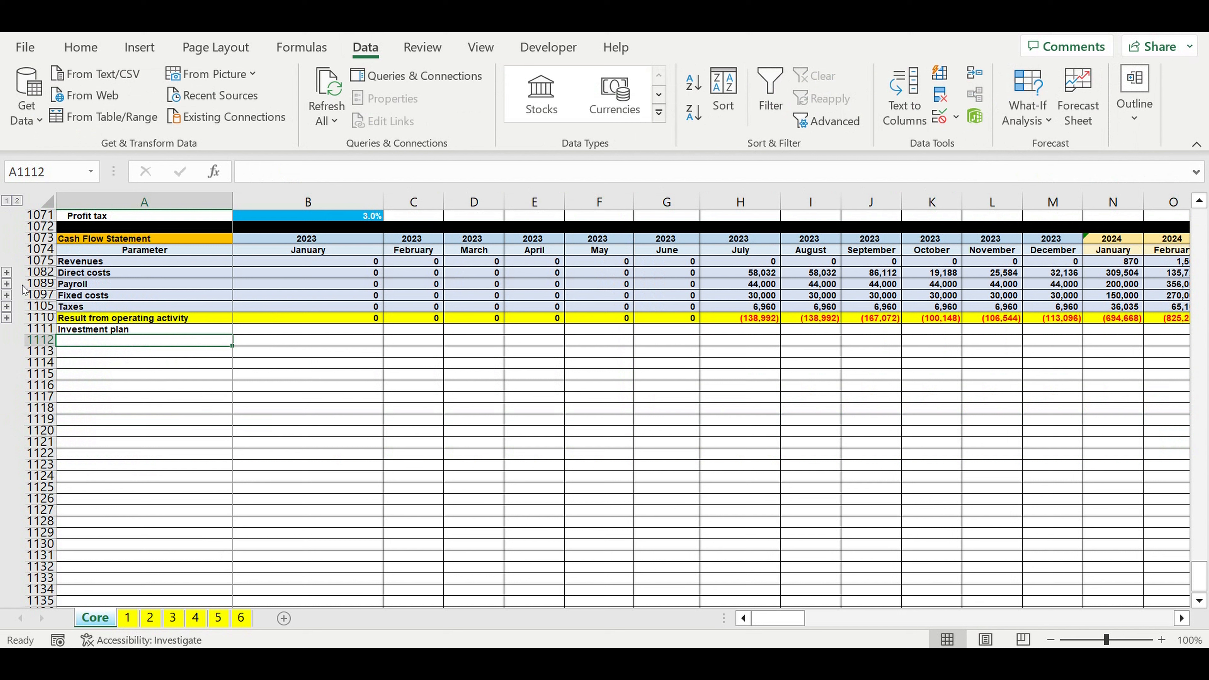
Step: Fill the whole Investment plan row 1111 with the light blue used for the other category rows
left_click(41, 329)
left_click(80, 47)
left_click(245, 112)
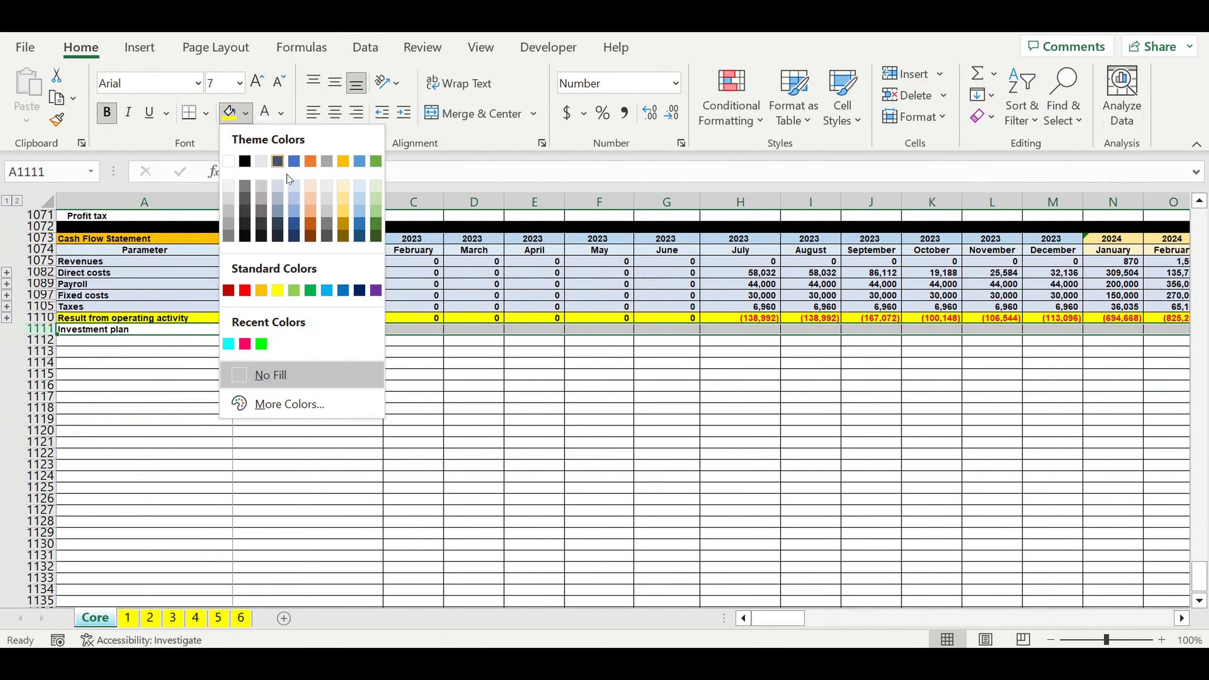
left_click(292, 185)
Step: Link A1112 to the first store name in Investment plan step 2 (=A928) and fill it down to A1117 for all six store types
left_click(189, 339)
type("=")
scroll(259, 369, "up", 2)
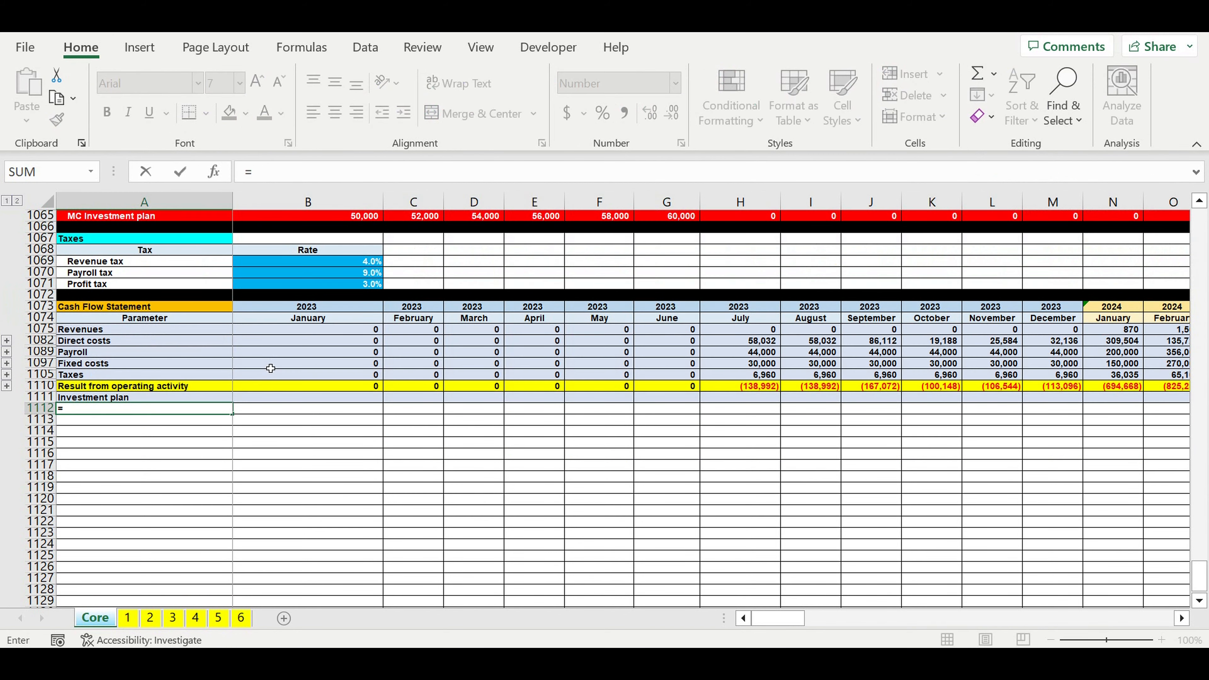
scroll(270, 368, "up", 20)
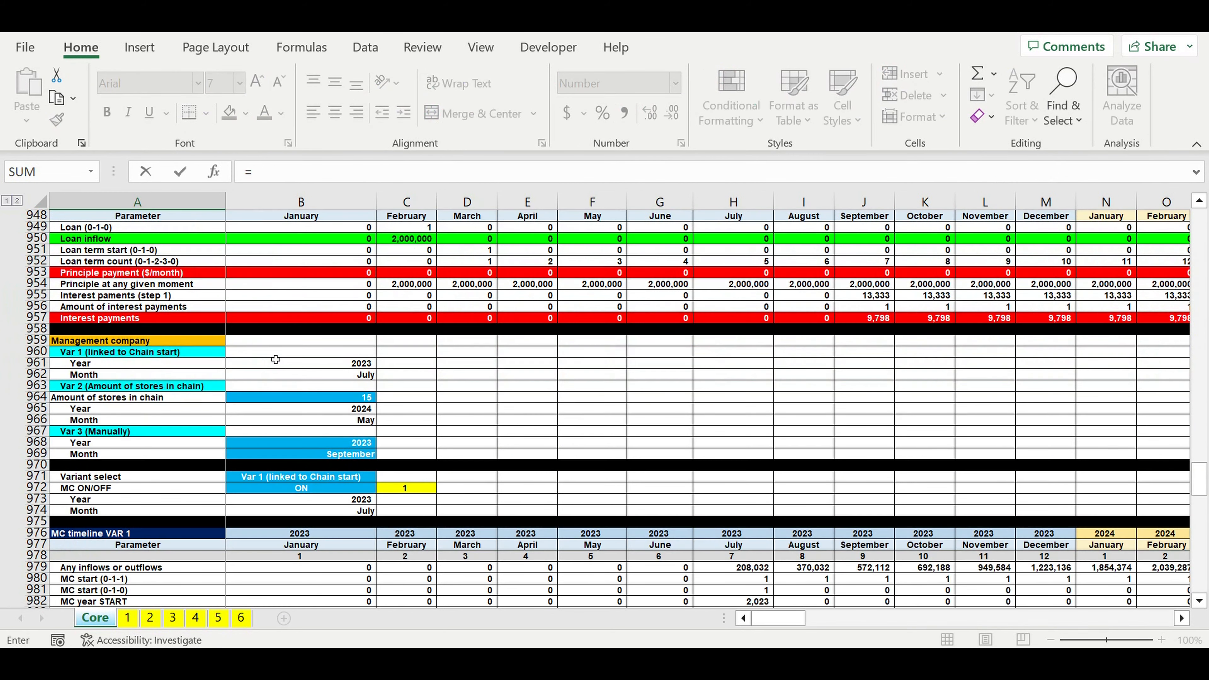
scroll(276, 360, "up", 5)
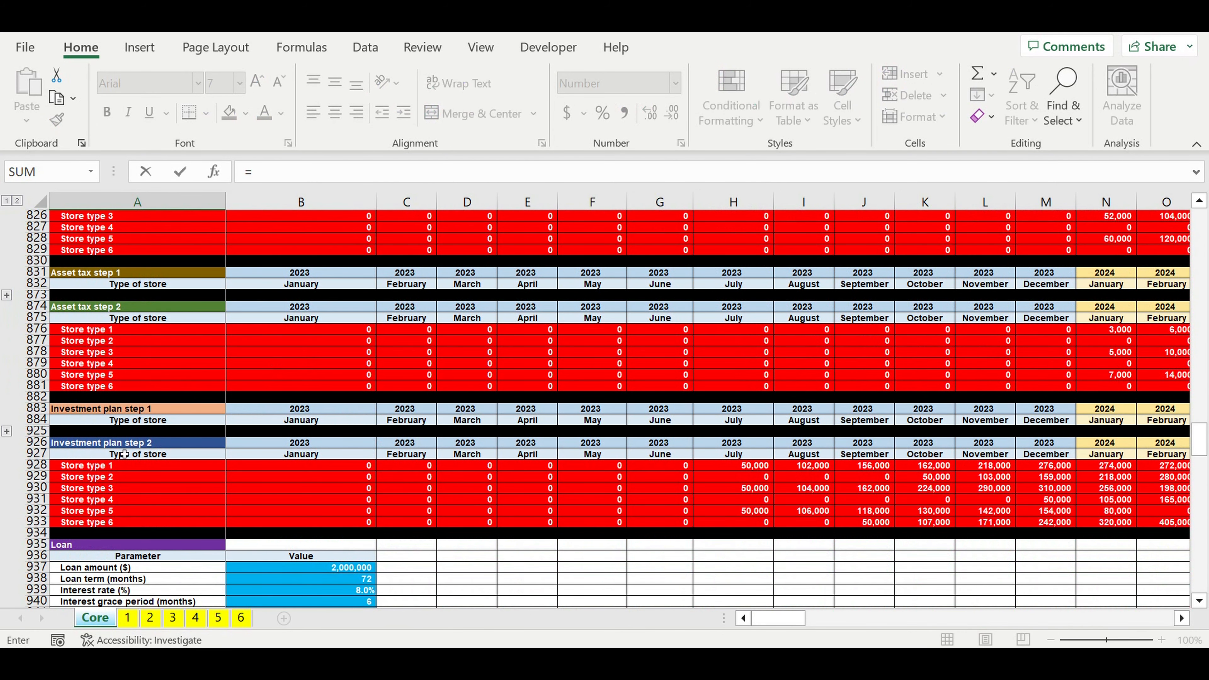
left_click(80, 469)
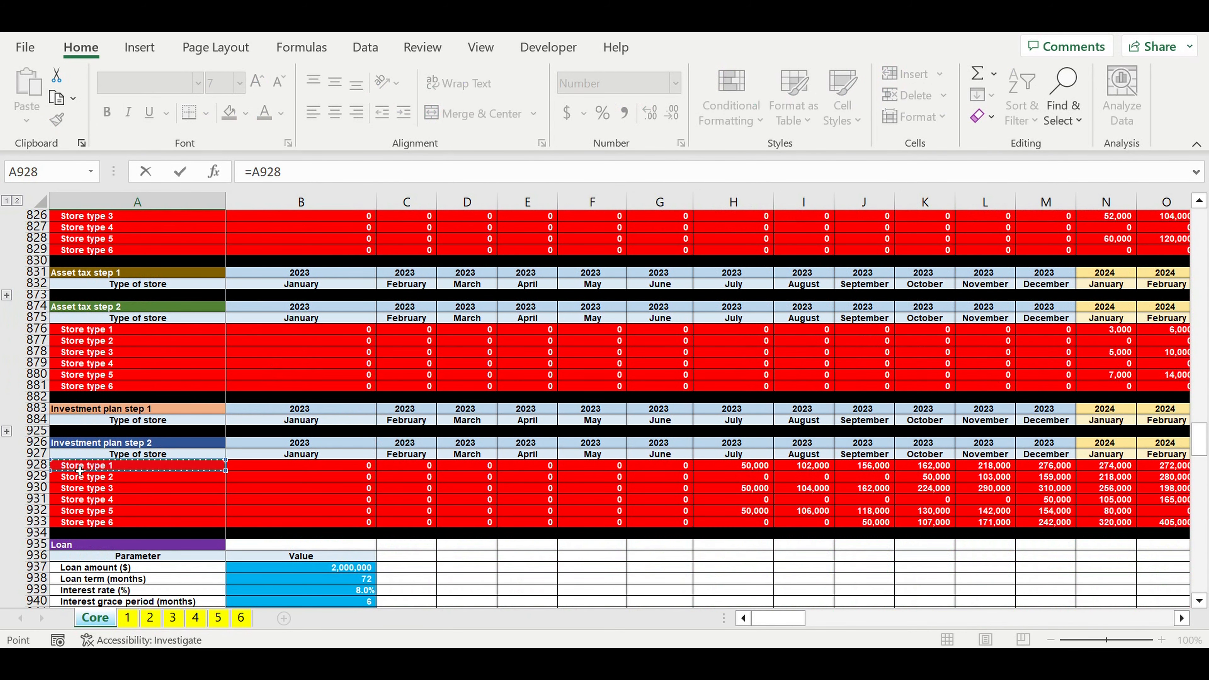
key("Return")
left_click(99, 456)
left_click_drag(236, 468, 240, 517)
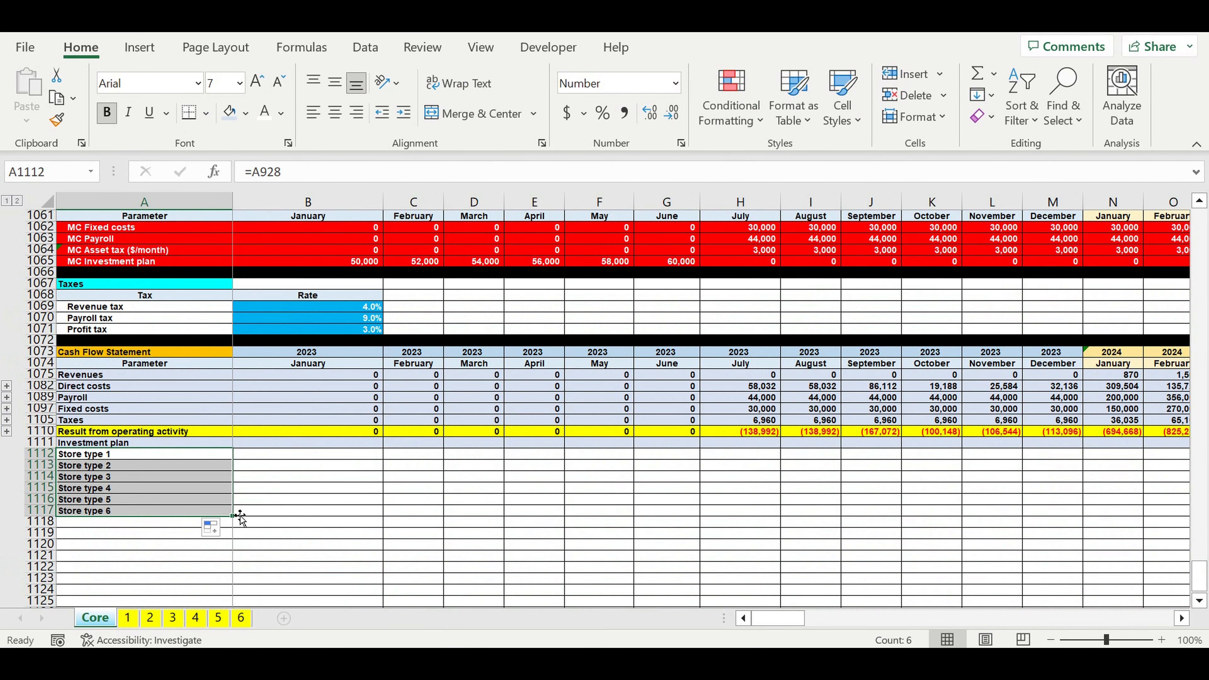
left_click(111, 524)
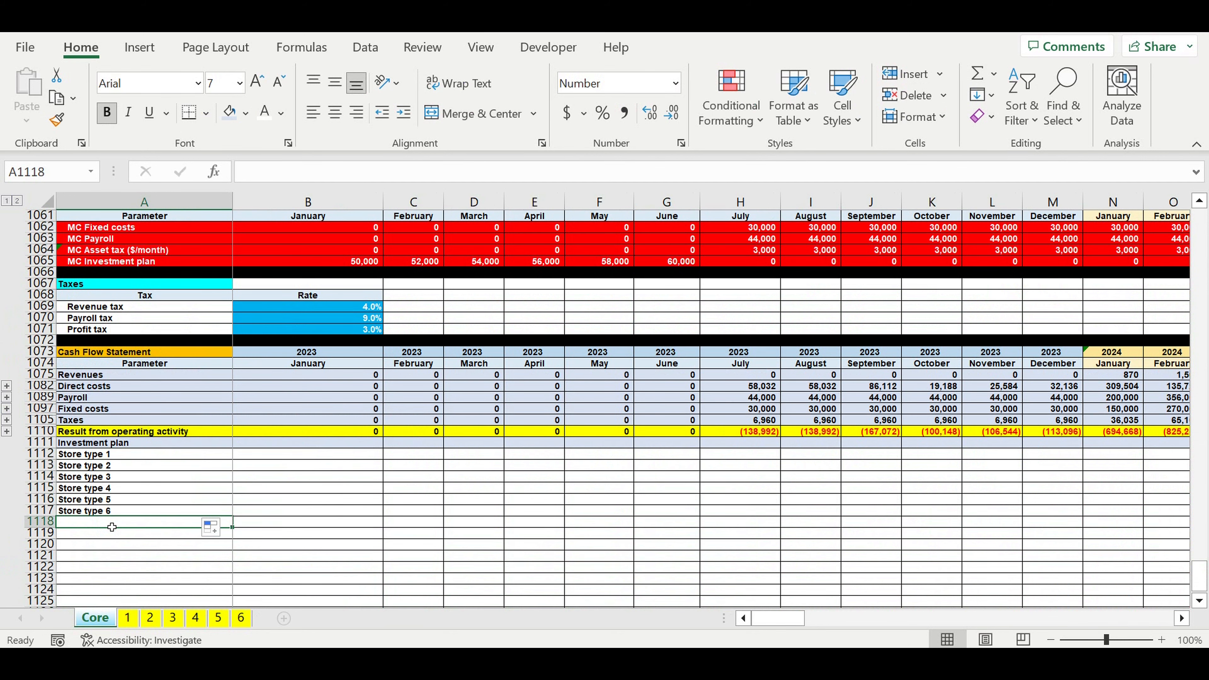
Step: Link A1118, below the store types, to the MC Investment plan label in the MC costs section (=A1065)
type("=")
scroll(112, 526, "up", 4)
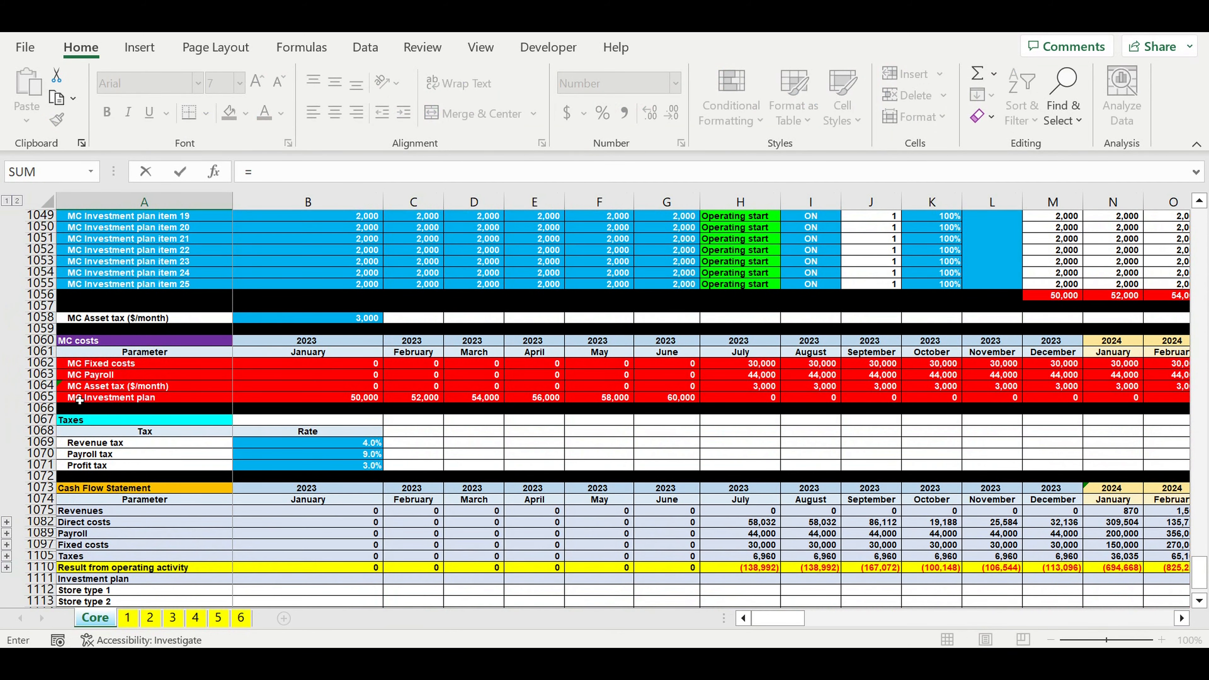
left_click(97, 401)
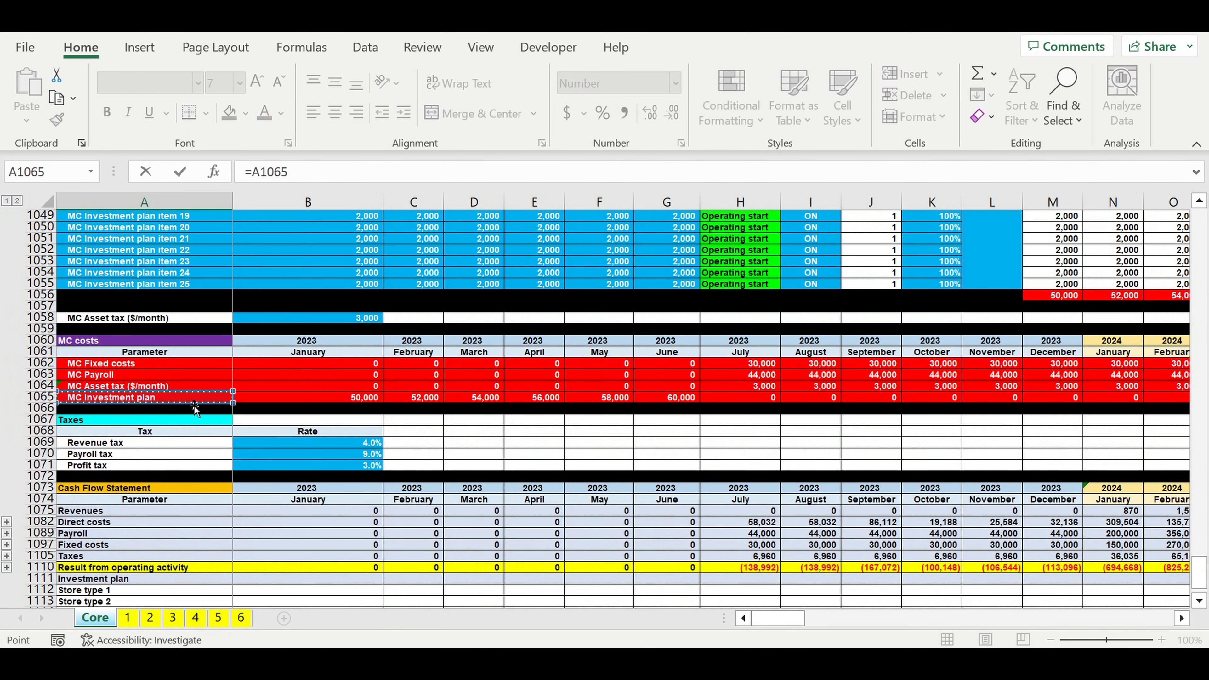
key("Return")
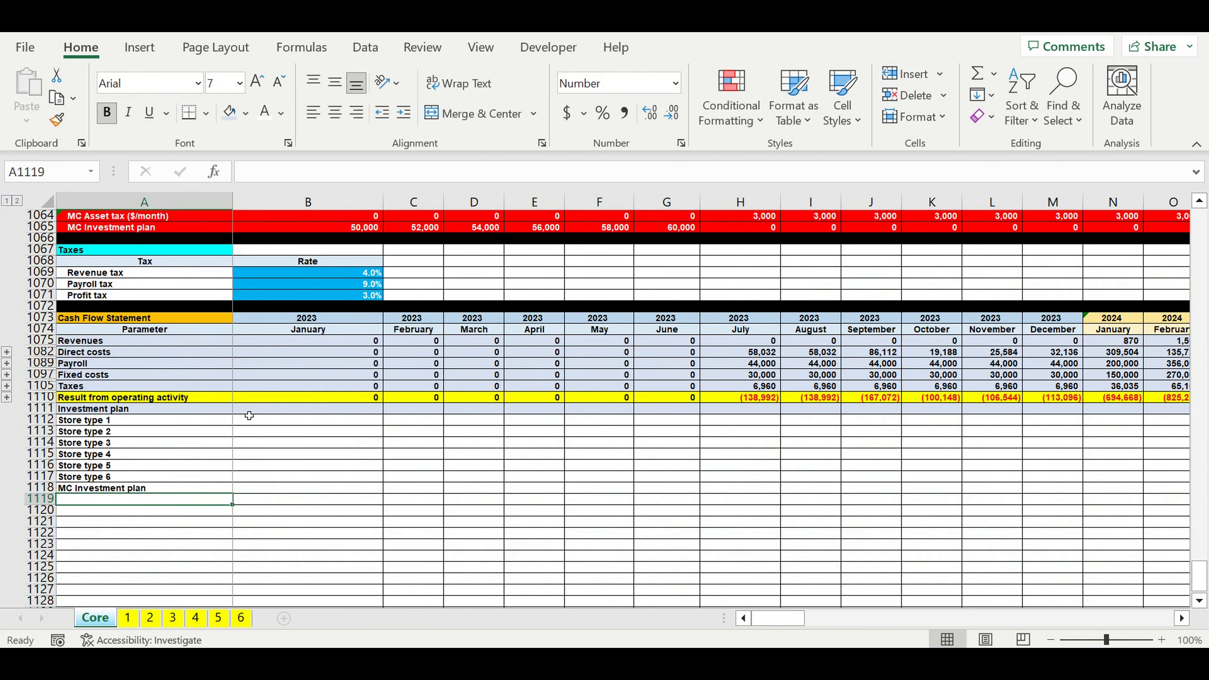
Step: Fill the links in A1112:A1118 across into column B to bring in the January 2023 investment values
left_click(291, 409)
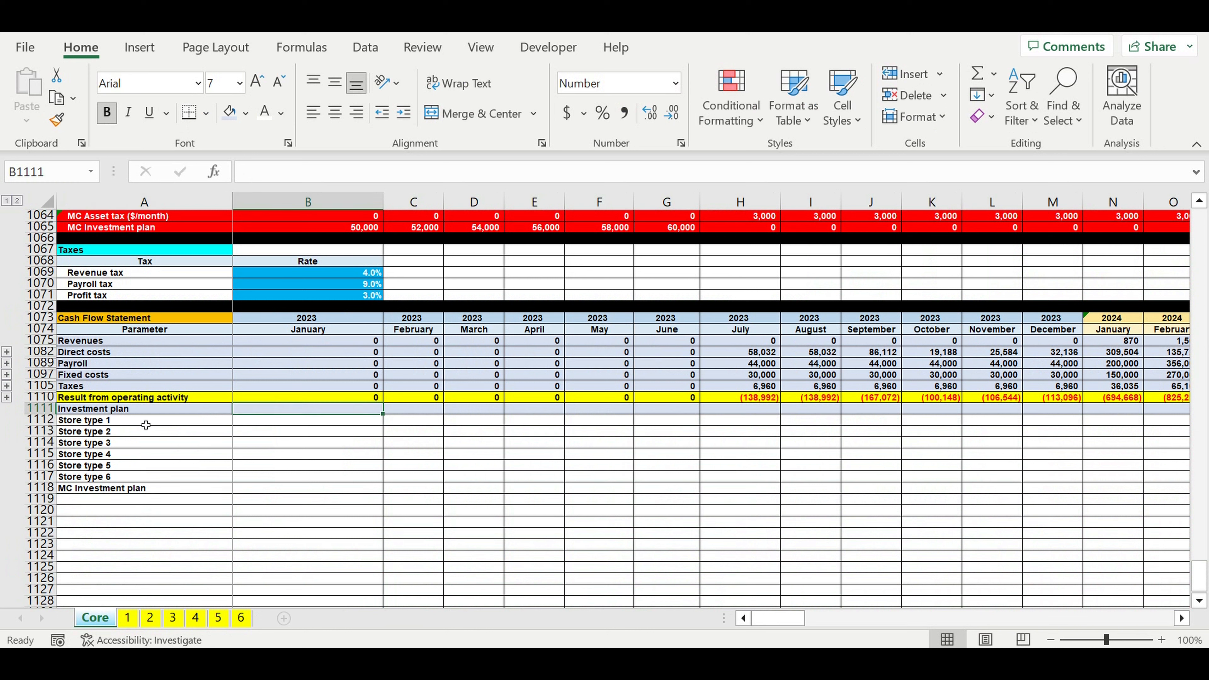
left_click_drag(146, 425, 146, 488)
left_click_drag(233, 492, 325, 489)
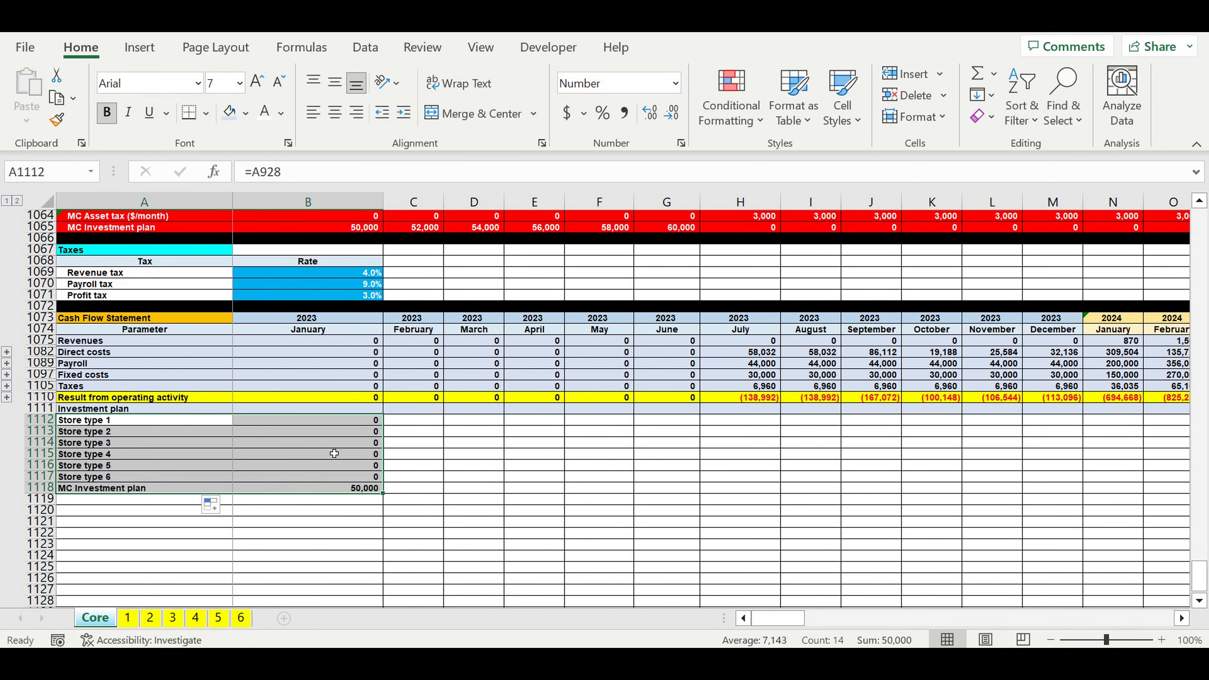
Step: Total the January investment plan in B1111 with =SUM(B1112:B1118)
left_click(333, 408)
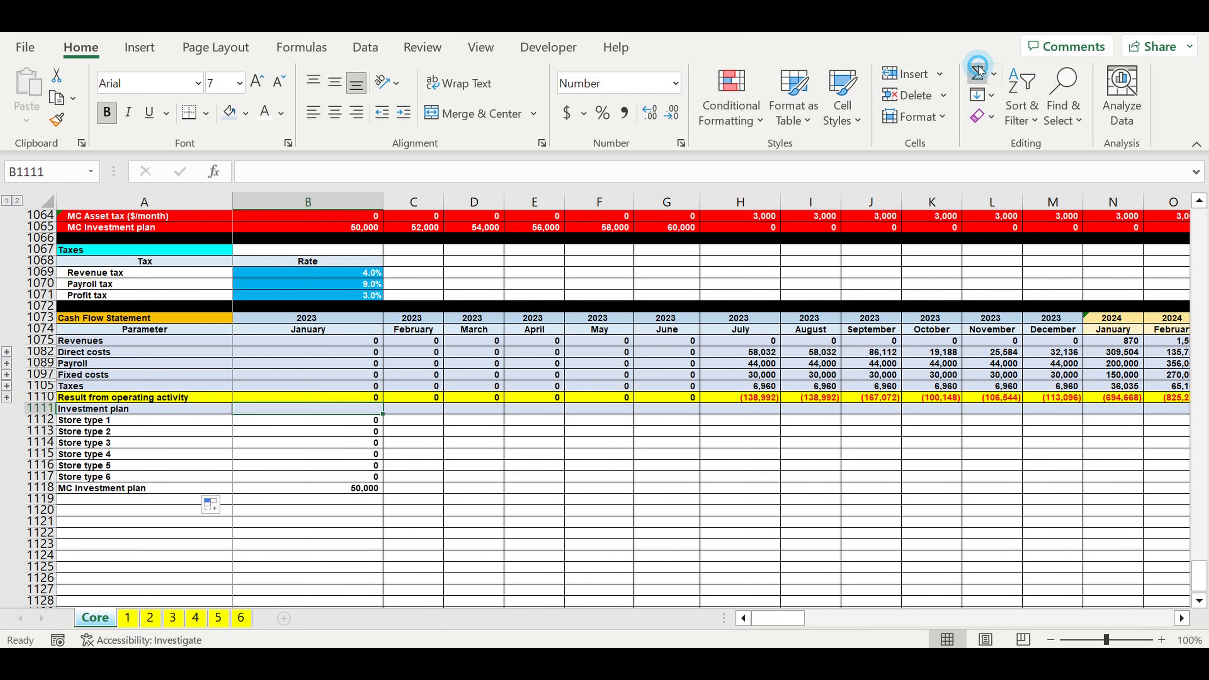
left_click(977, 73)
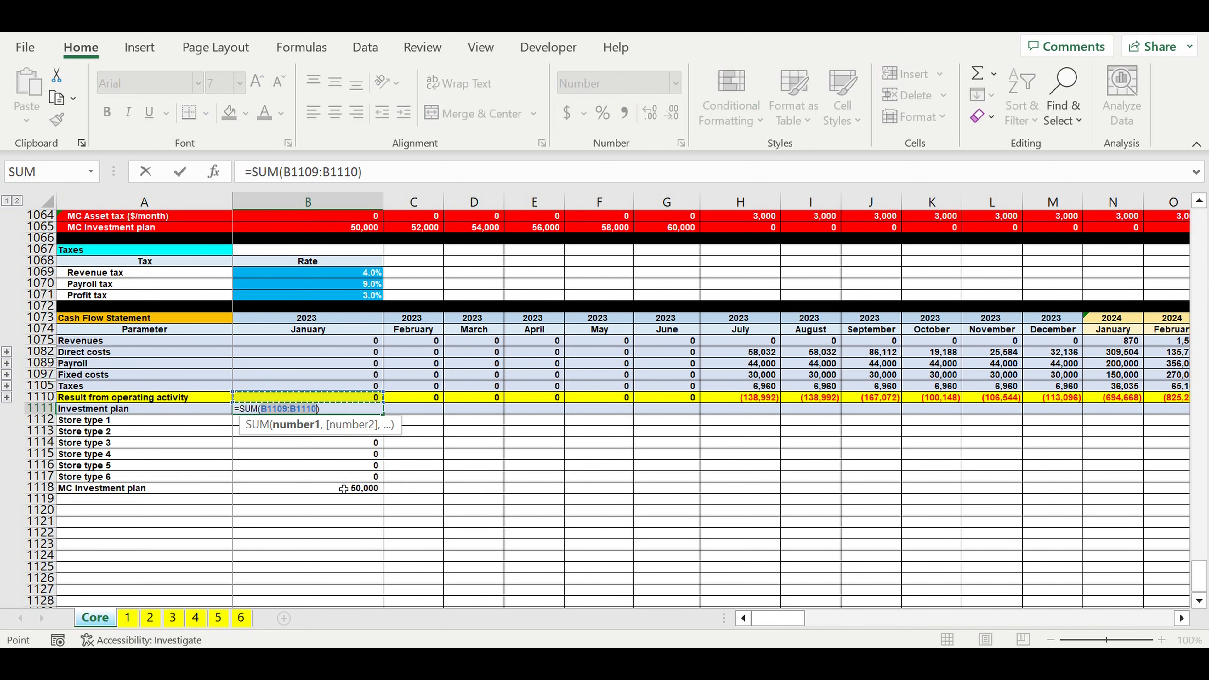
left_click_drag(343, 489, 352, 426)
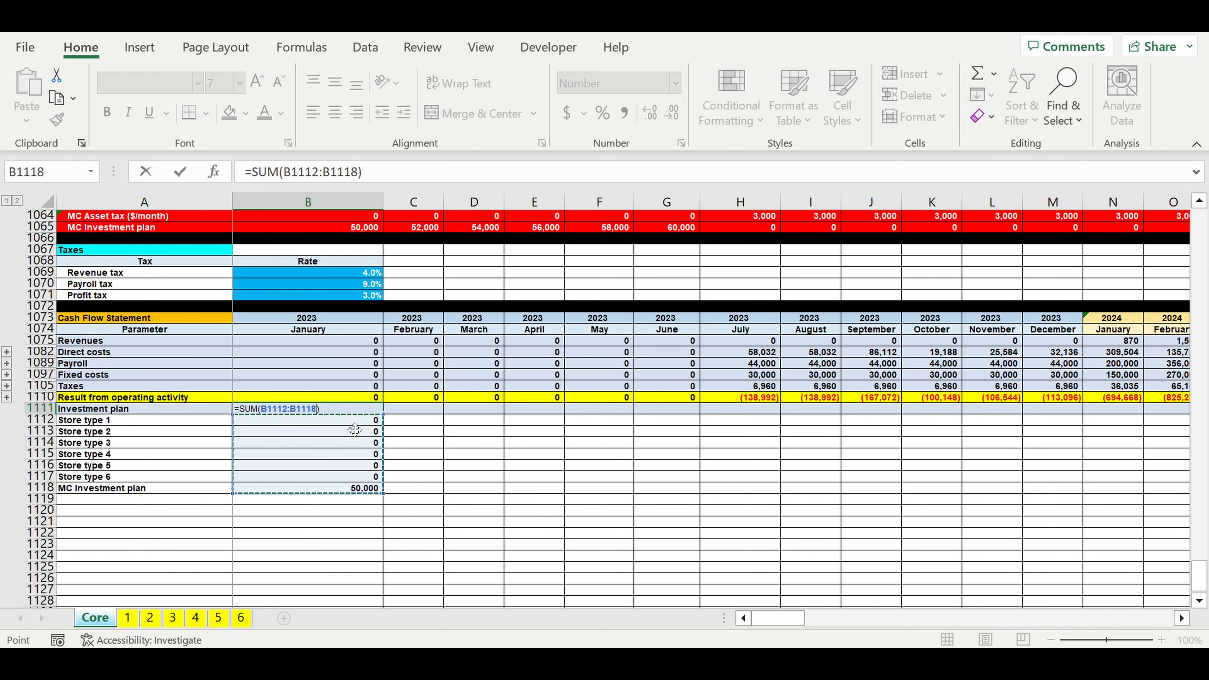
key("Return")
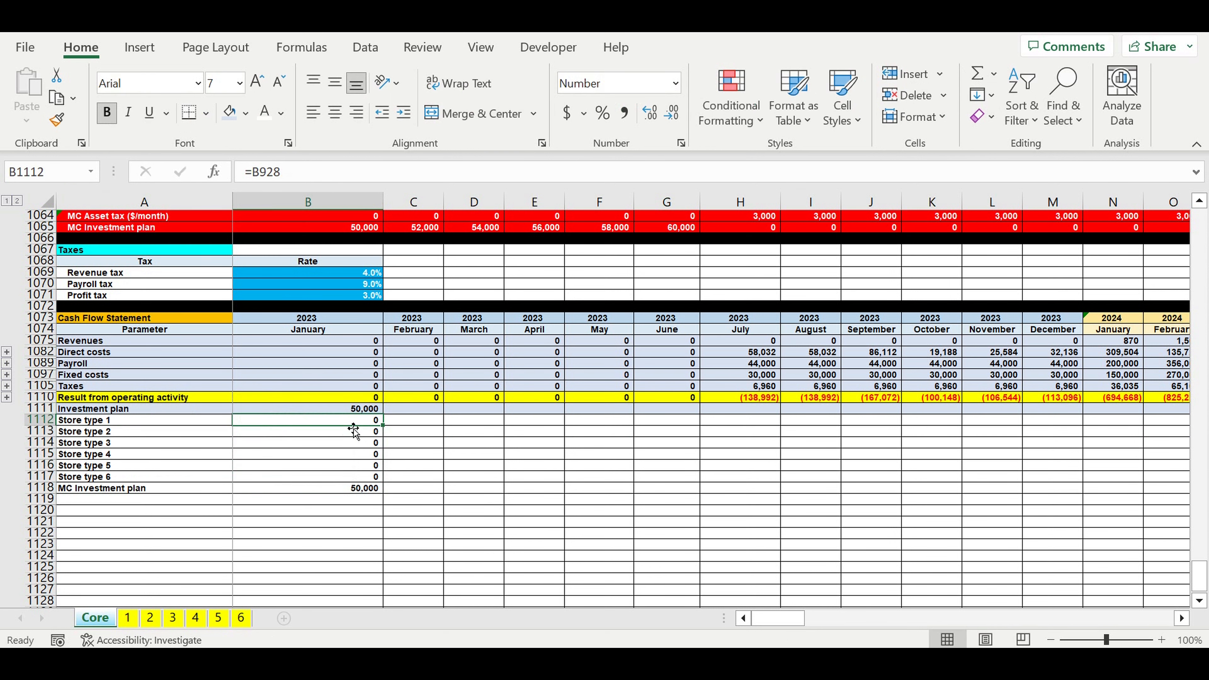
Step: Indent the store type and MC Investment plan labels in A1112:A1118 by one level
left_click(86, 420)
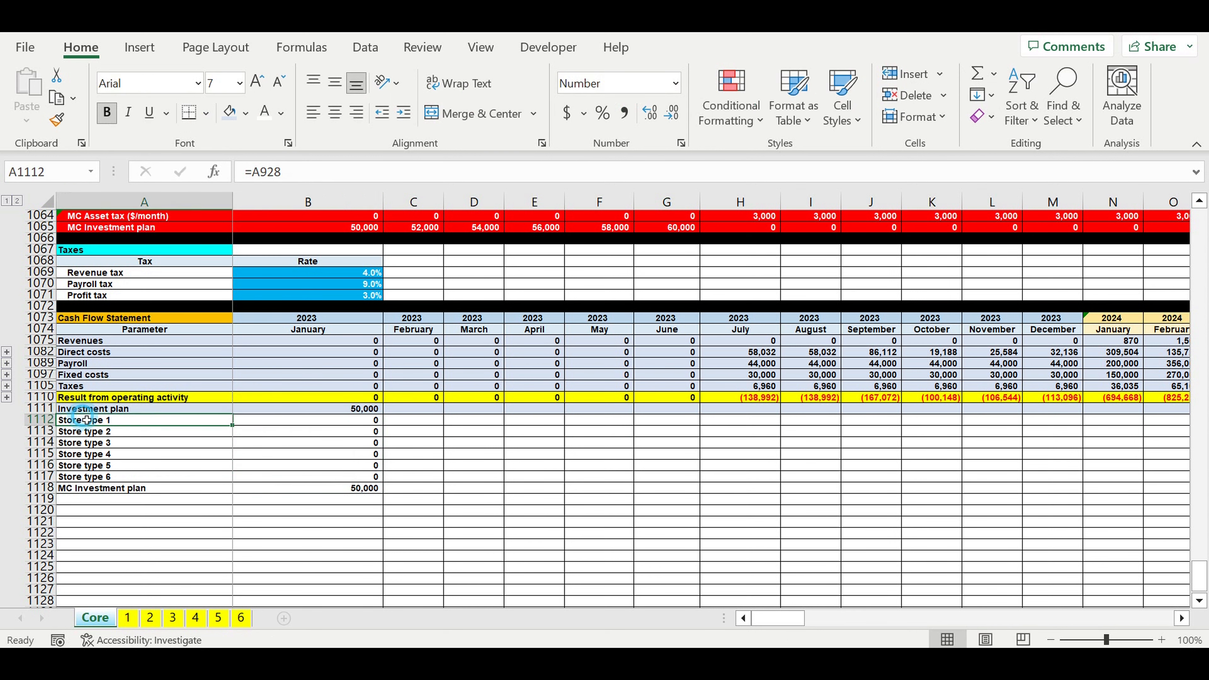
key("ctrl+shift+Down")
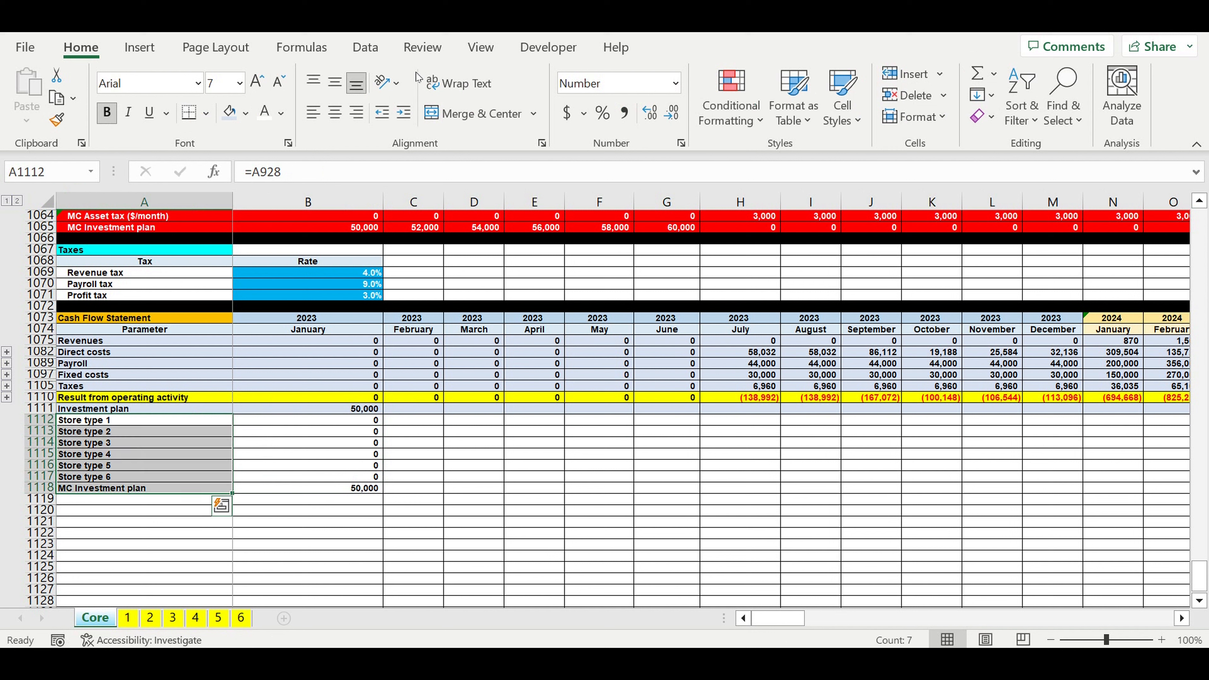
left_click(406, 115)
left_click(95, 556)
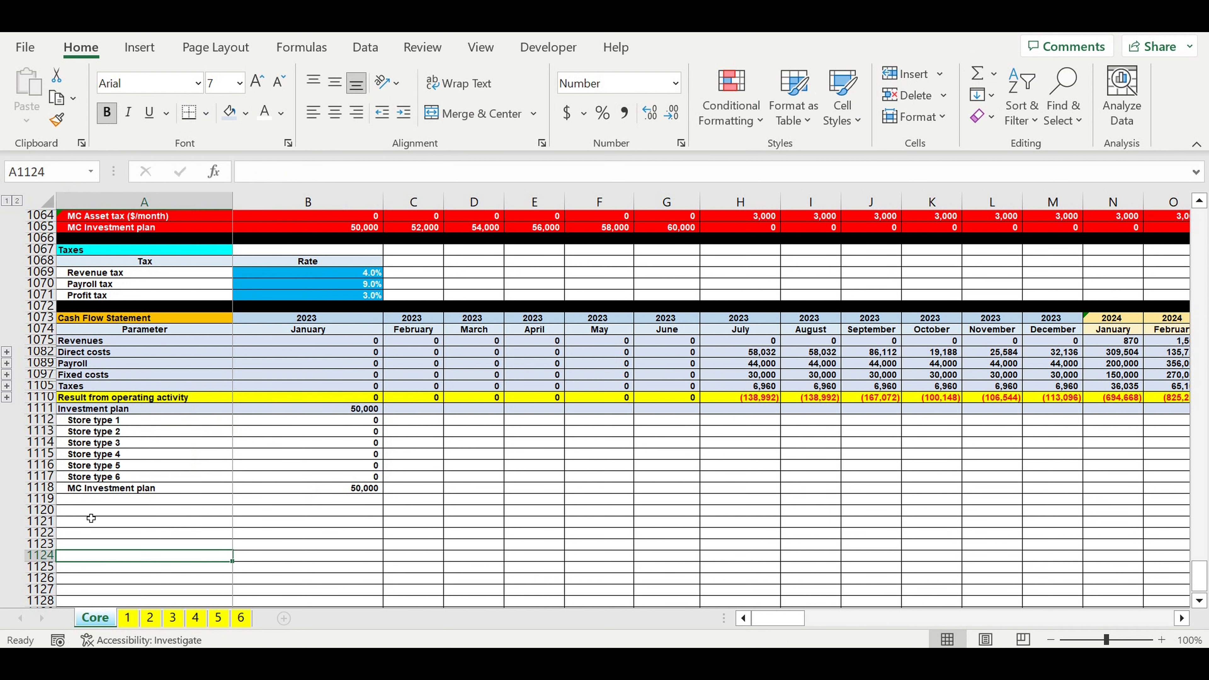
Step: Label cell A1119, below the MC Investment plan row, as "Result from investment activity"
left_click(191, 499)
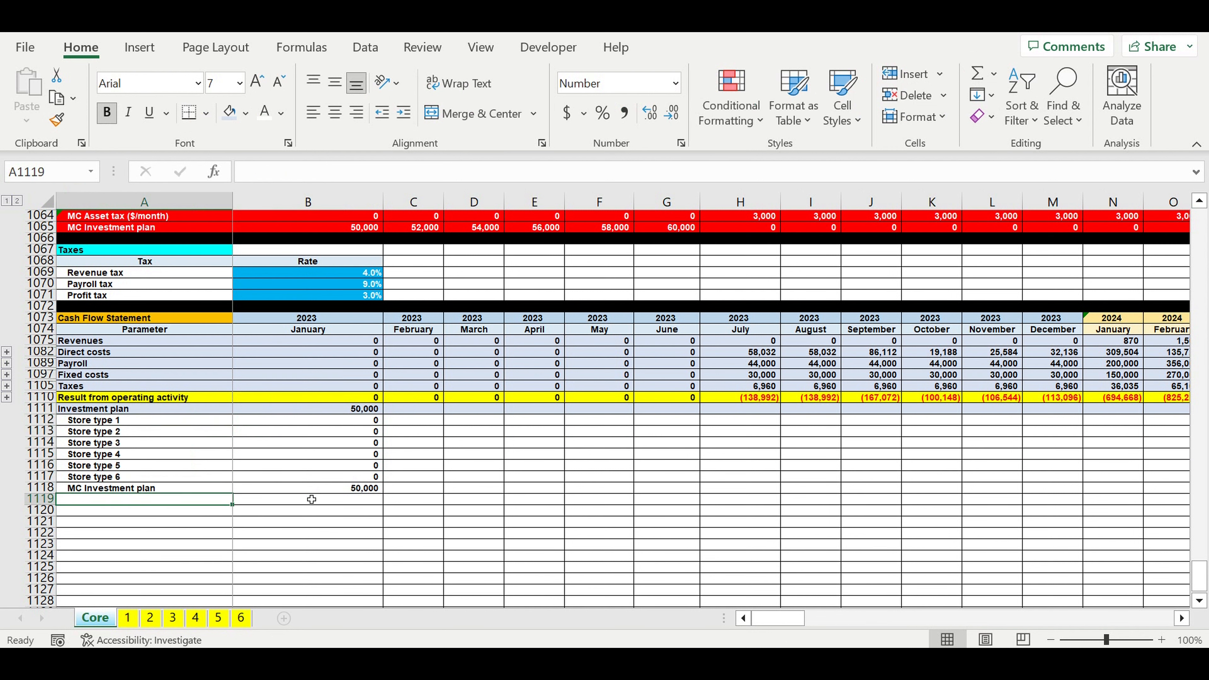
type("R")
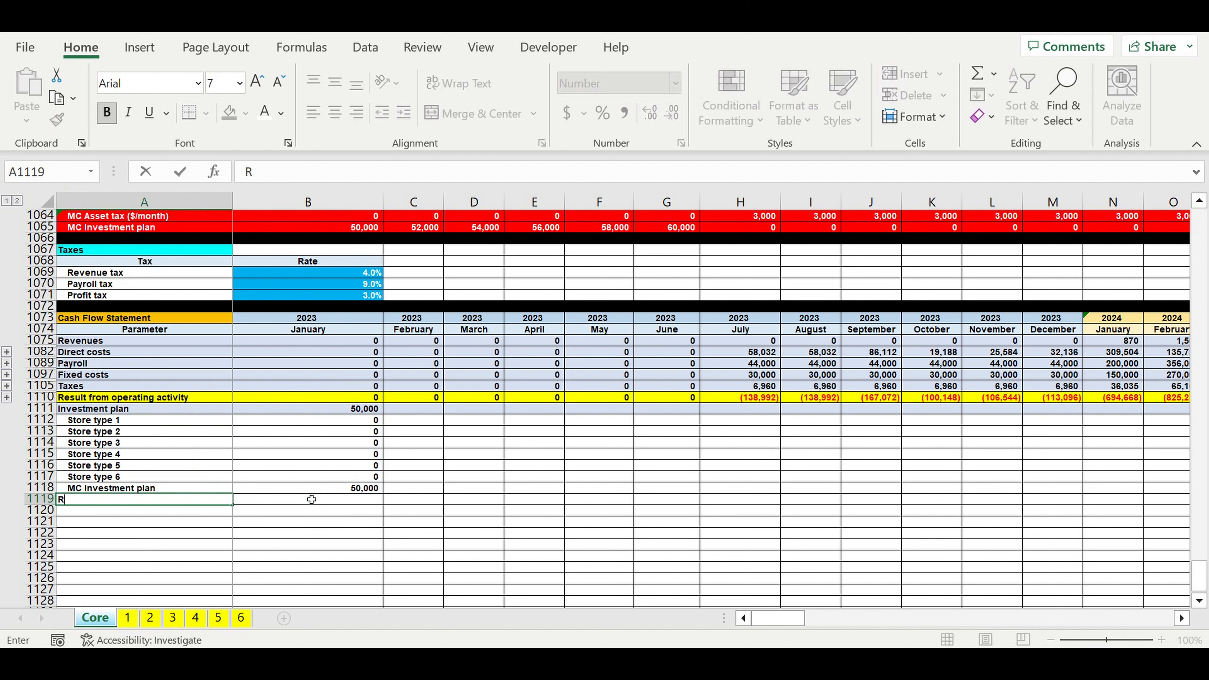
type("esult")
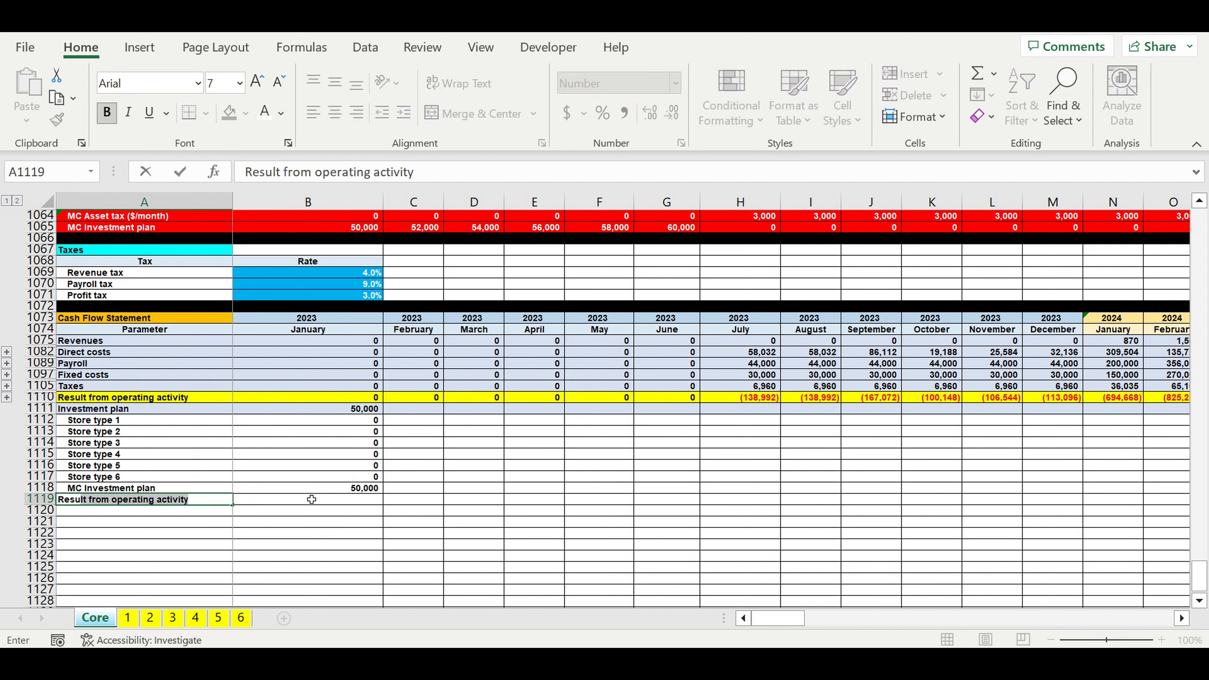
type(" from investent activity")
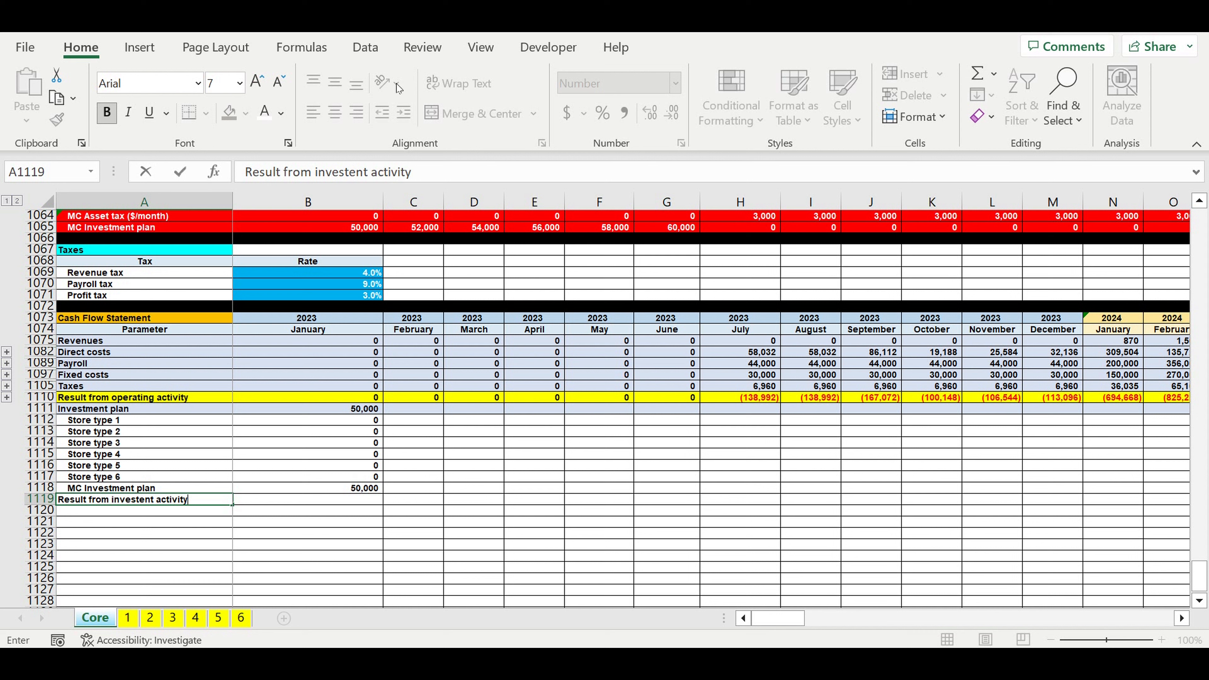
left_click(352, 172)
type("m")
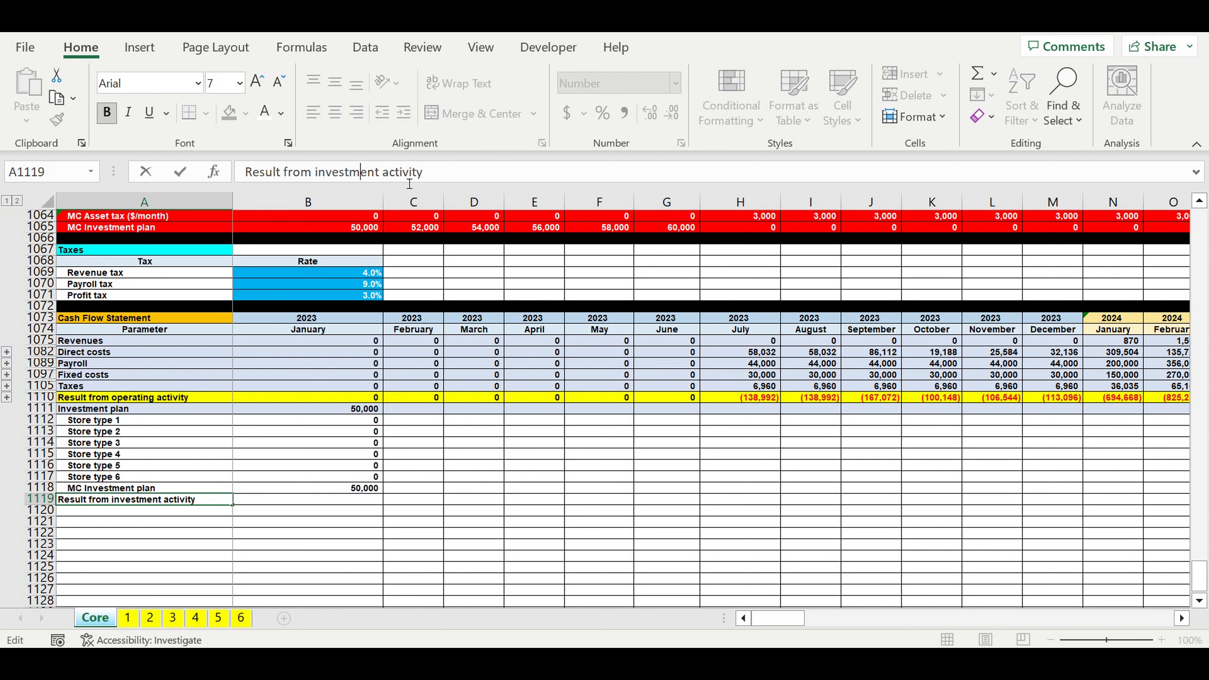
key("Return")
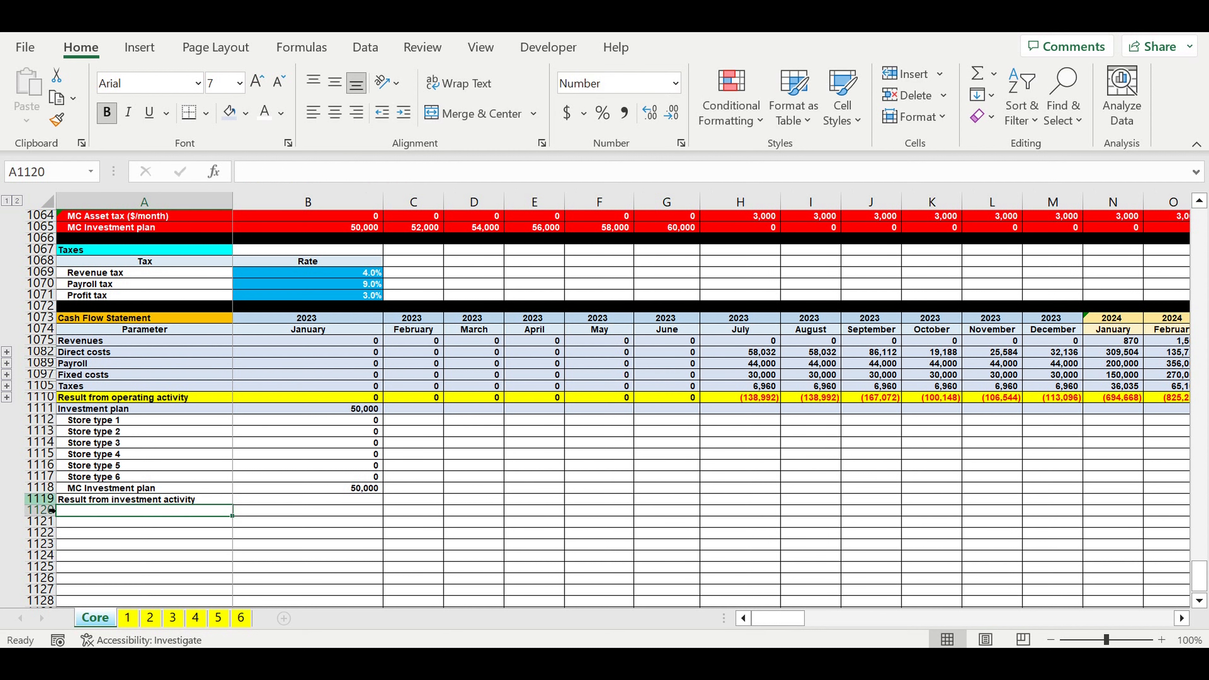
Step: Fill the whole Result from investment activity row 1119 with yellow
left_click(41, 499)
left_click(245, 112)
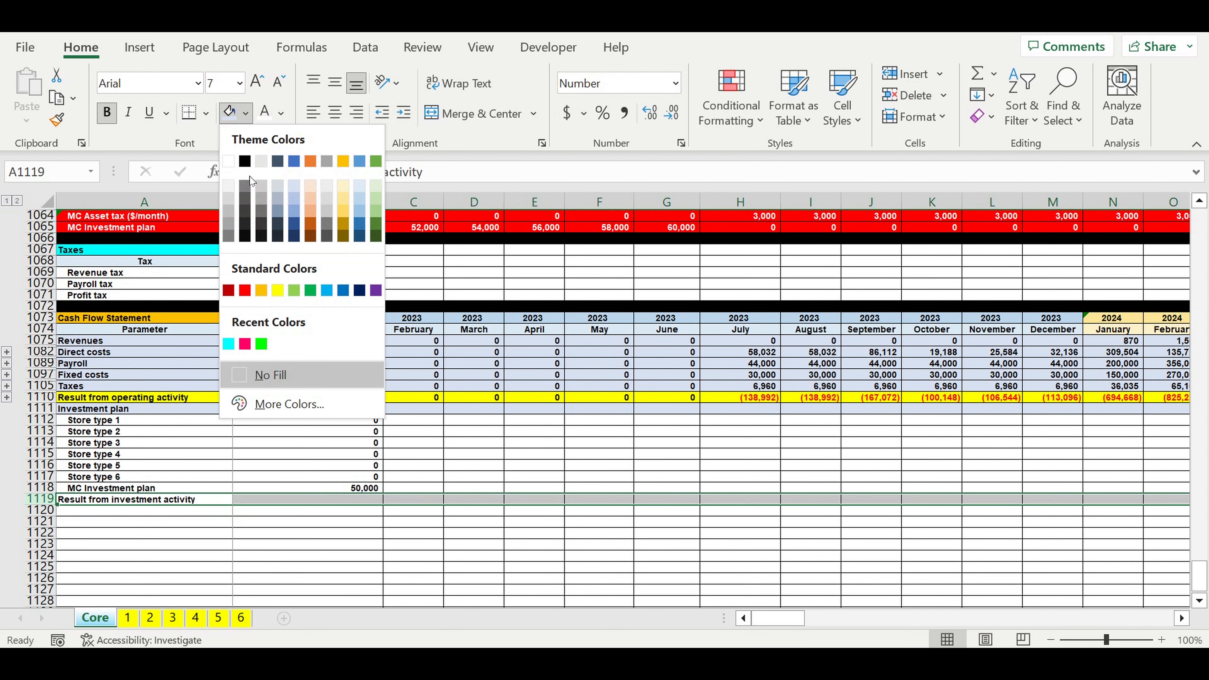
left_click(277, 290)
Step: Calculate the January result from investment activity in B1119 as the negative of the investment plan total (=-B1111)
left_click(336, 503)
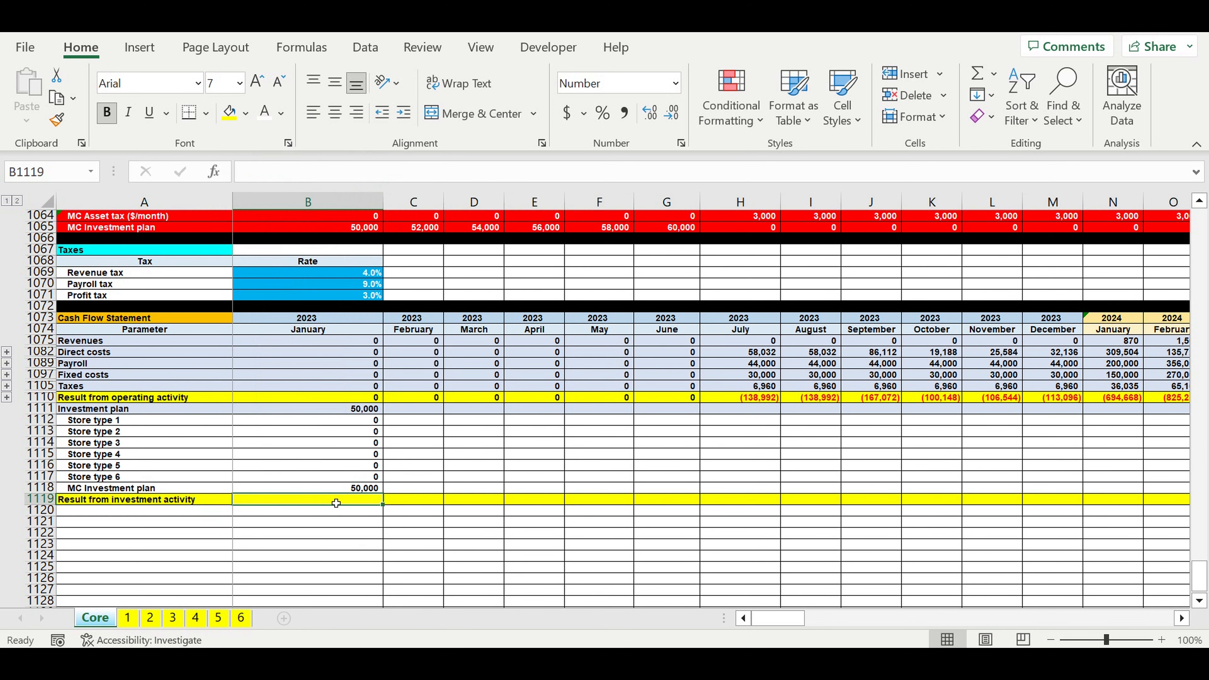
type("=")
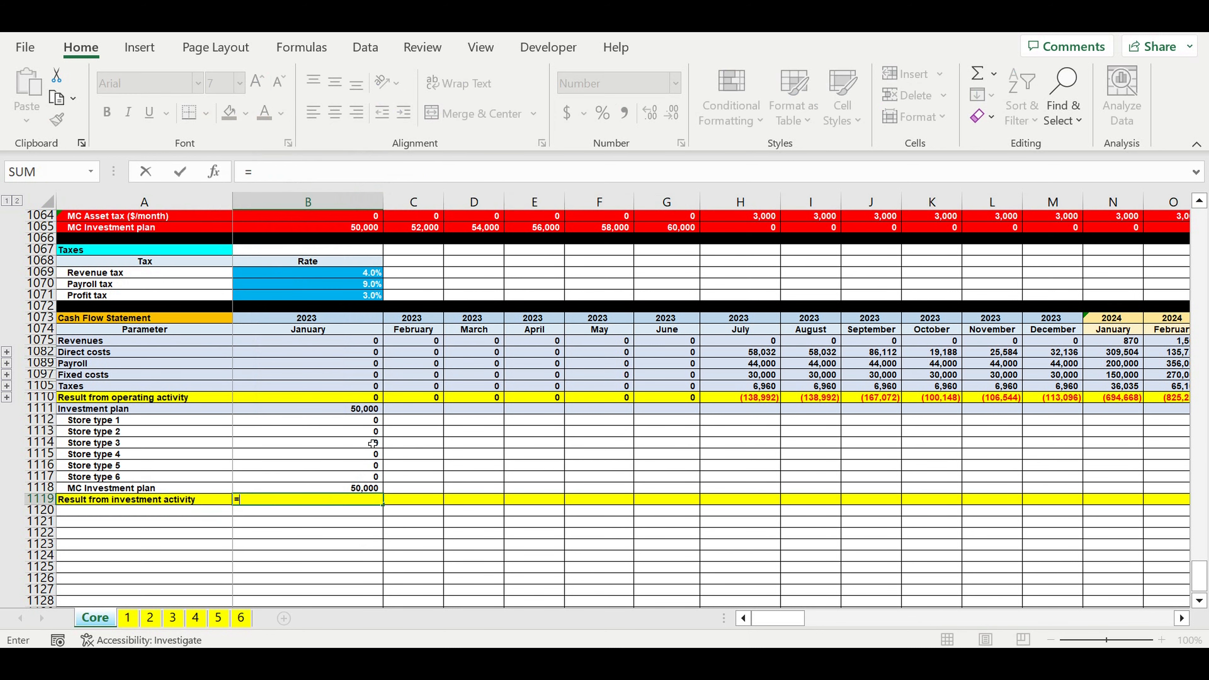
type("-")
left_click(341, 412)
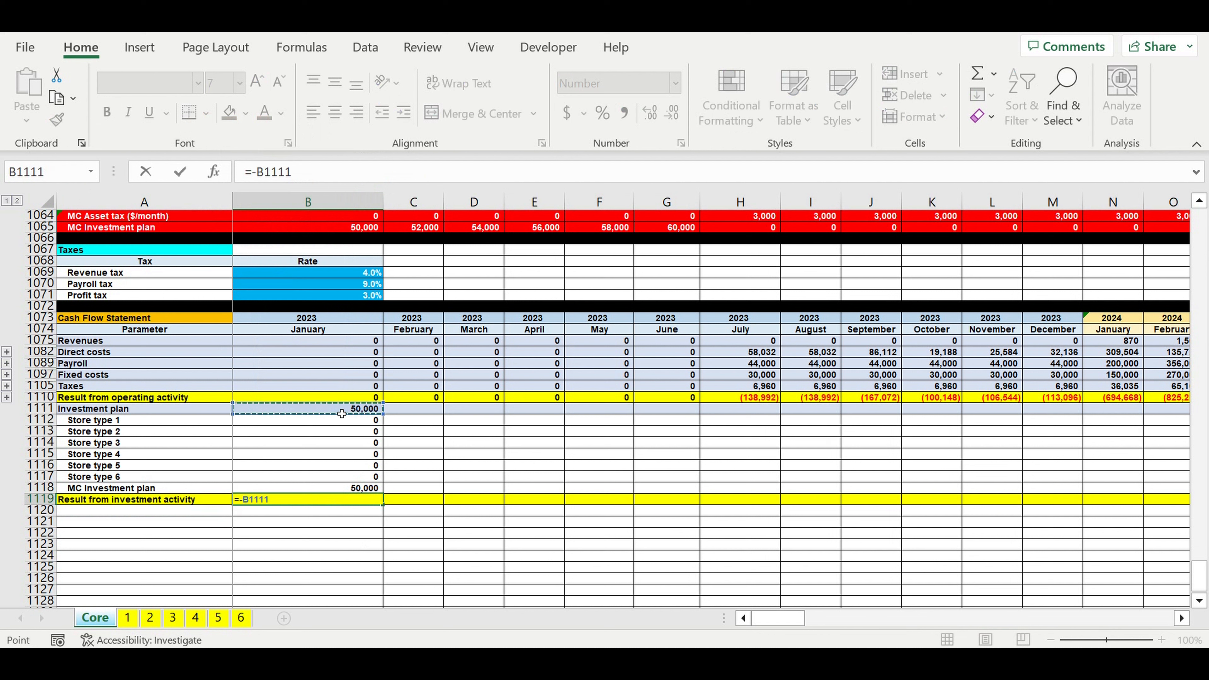
key("Return")
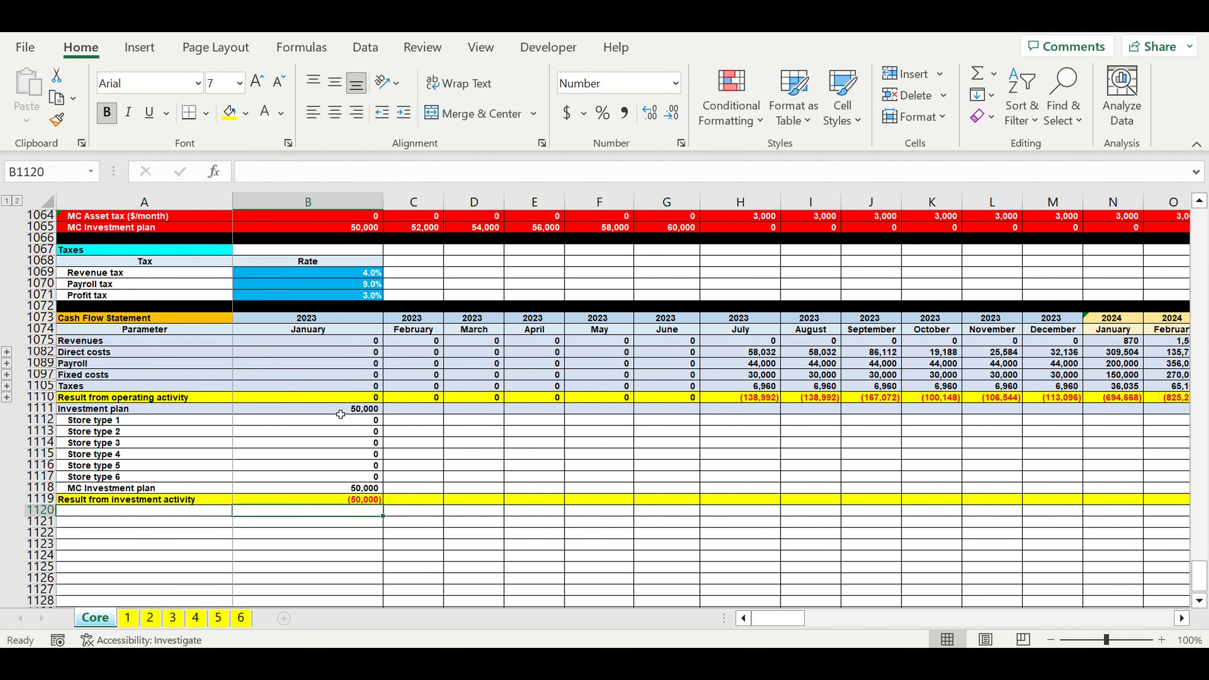
Step: Copy the investment plan formulas in B1111:B1119 across all months through December 2032
left_click_drag(353, 415, 1005, 443)
left_click(808, 544)
left_click_drag(1124, 627, 732, 626)
left_click(588, 558)
scroll(587, 561, "down", 1)
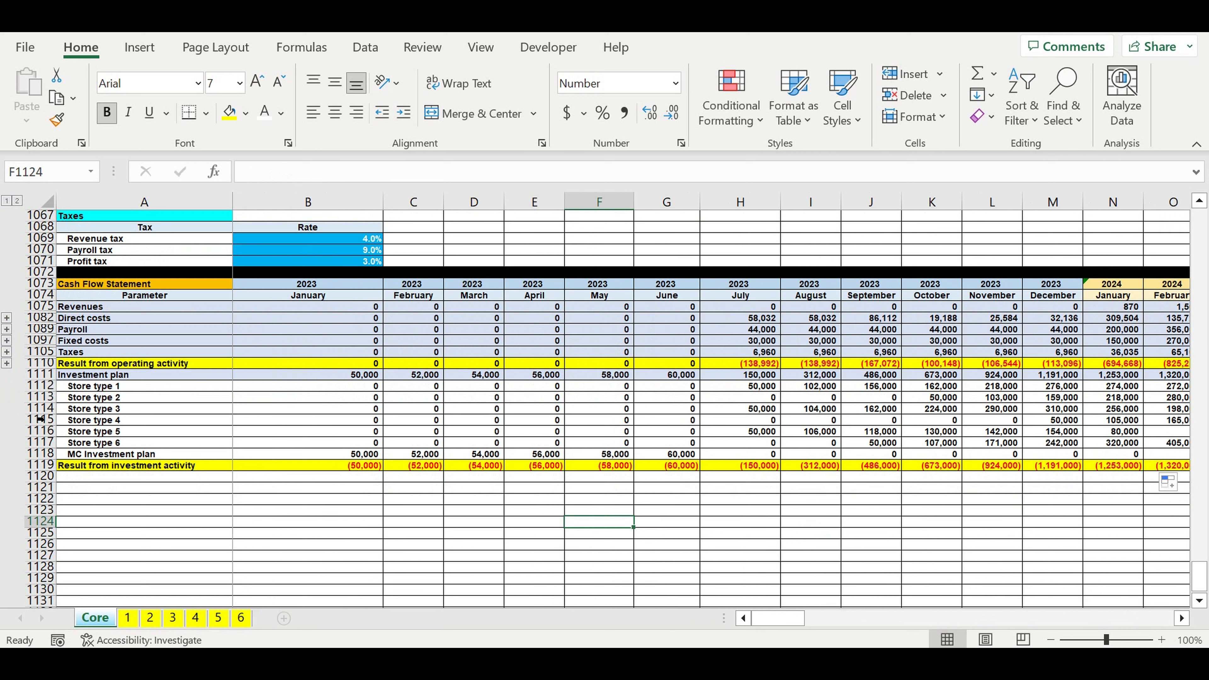
Step: Group rows 1112 to 1118 under the Investment plan and collapse the new group
left_click(32, 386)
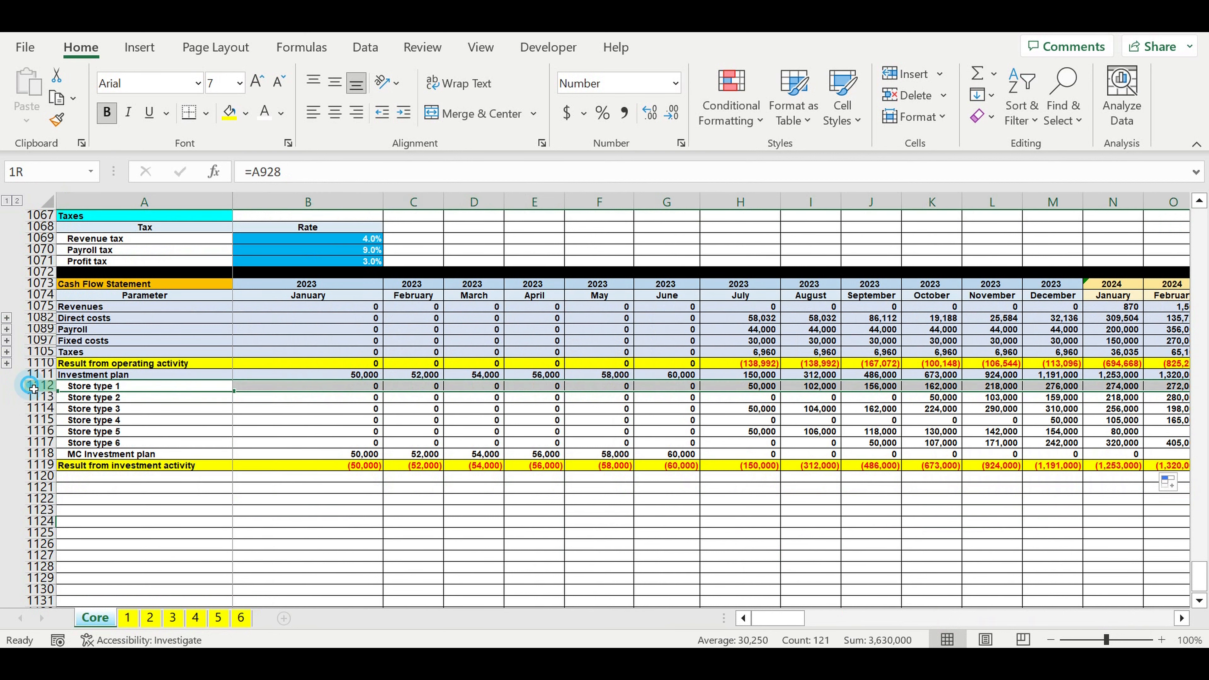
left_click_drag(33, 388, 33, 454)
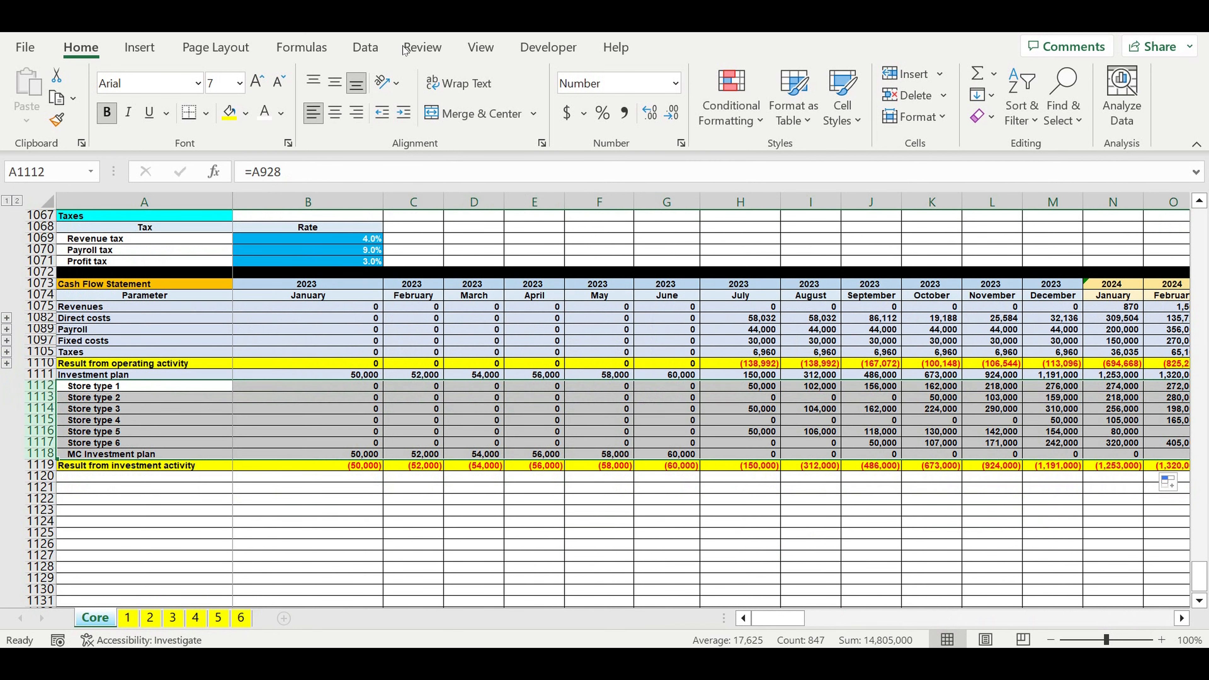
left_click(367, 47)
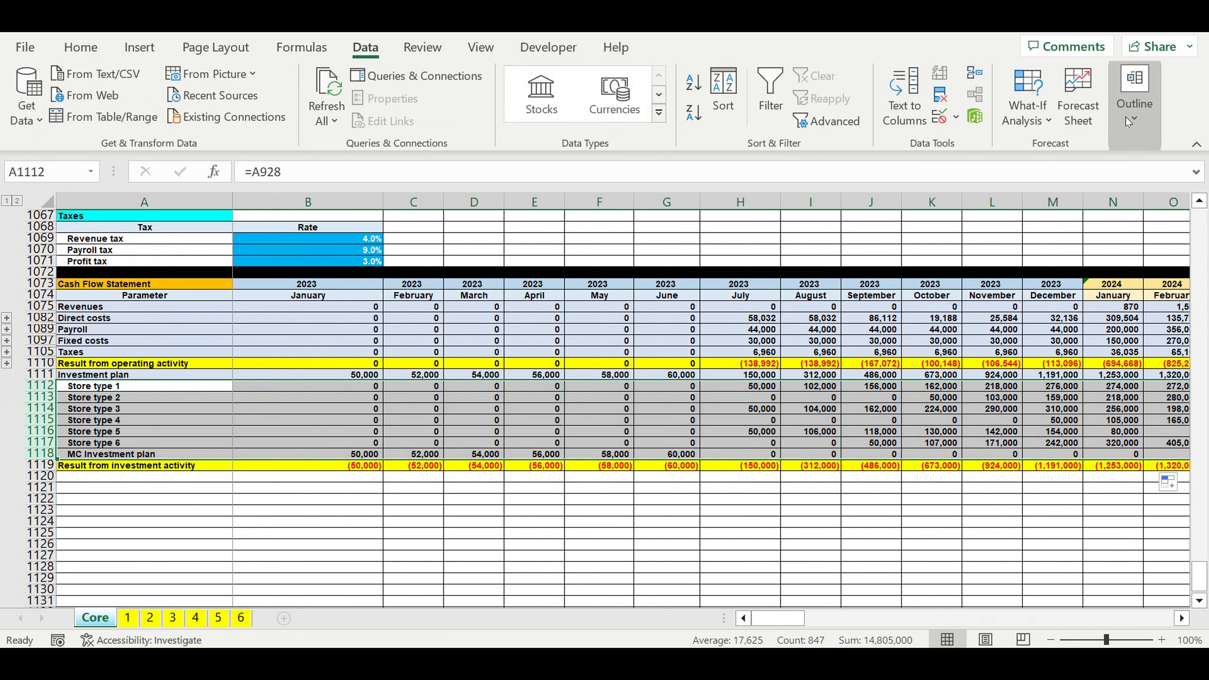
left_click(1135, 104)
left_click(998, 199)
left_click(1029, 237)
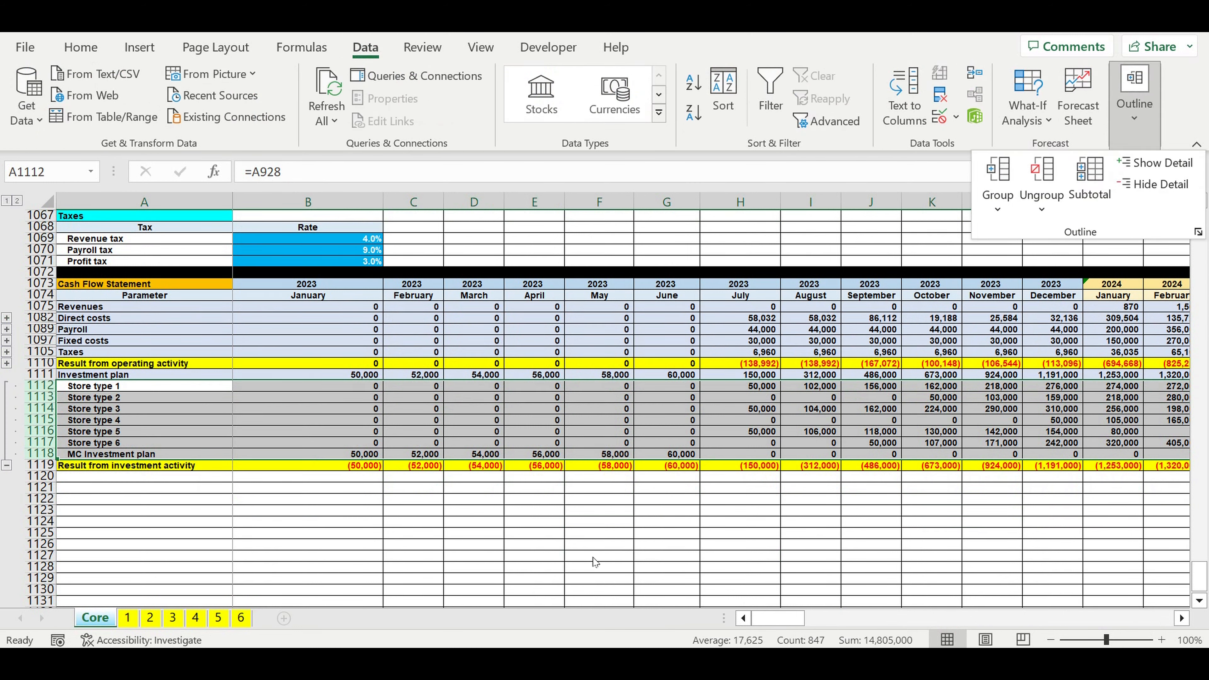
left_click(546, 535)
left_click(546, 534)
left_click(200, 476)
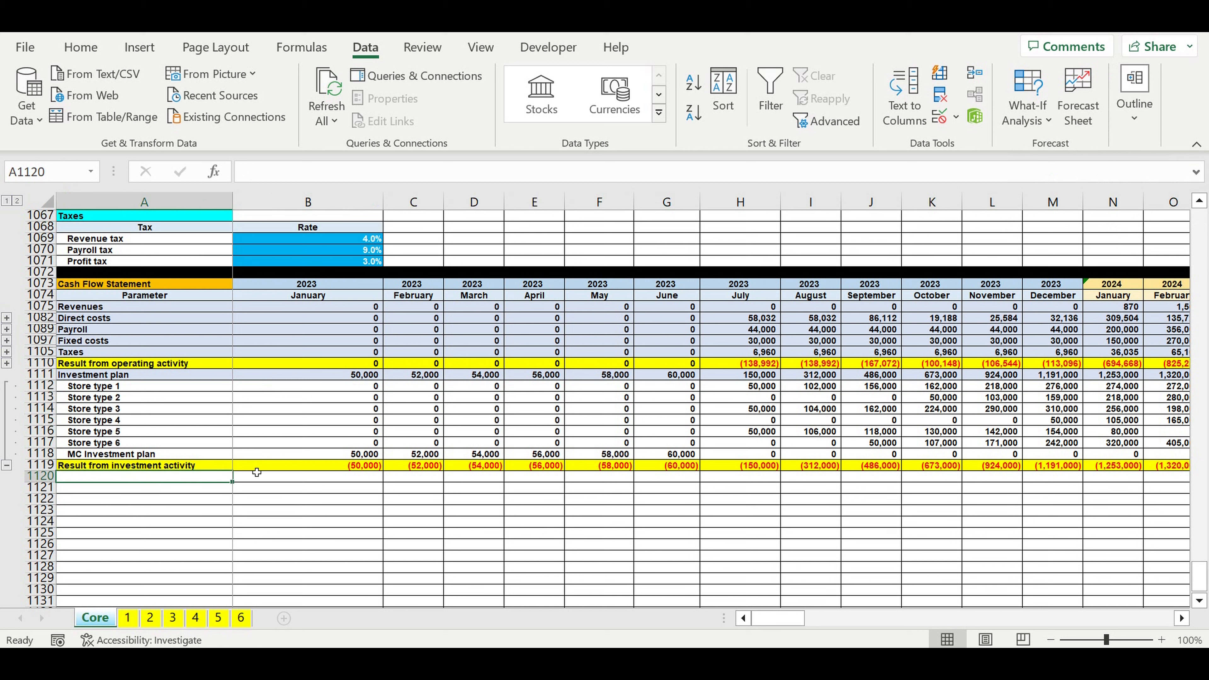
left_click(6, 465)
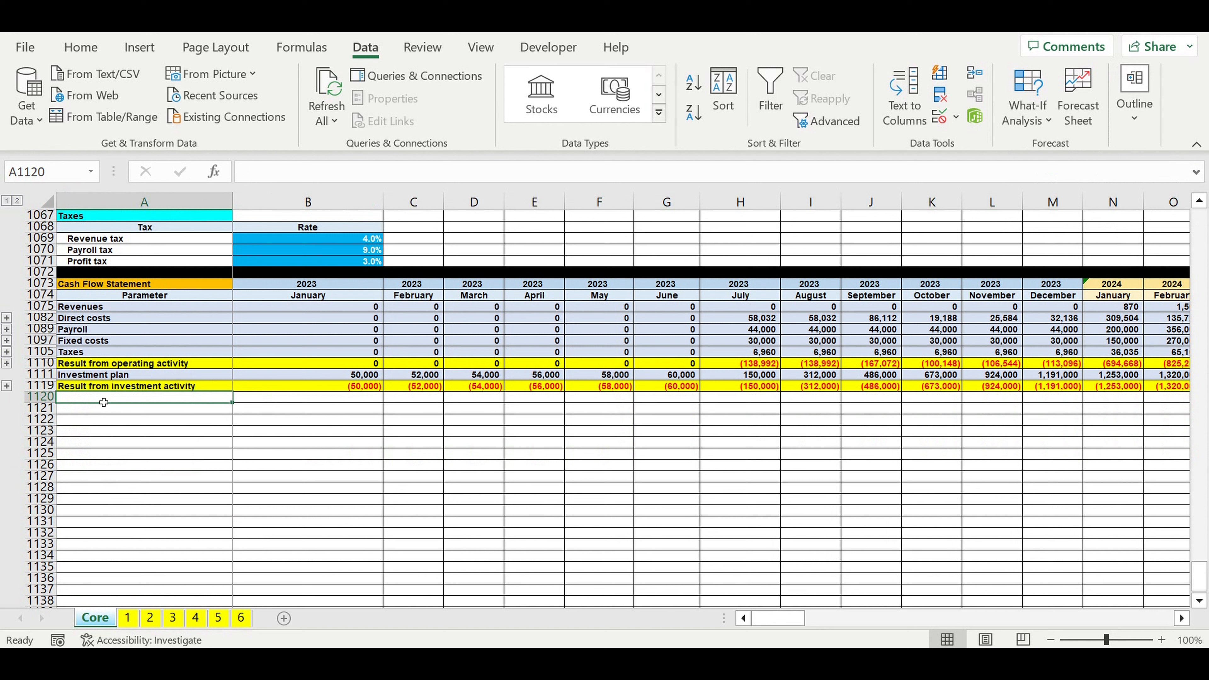
Step: Label cell A1120, below the investment result row, as "Equity"
type("Equ")
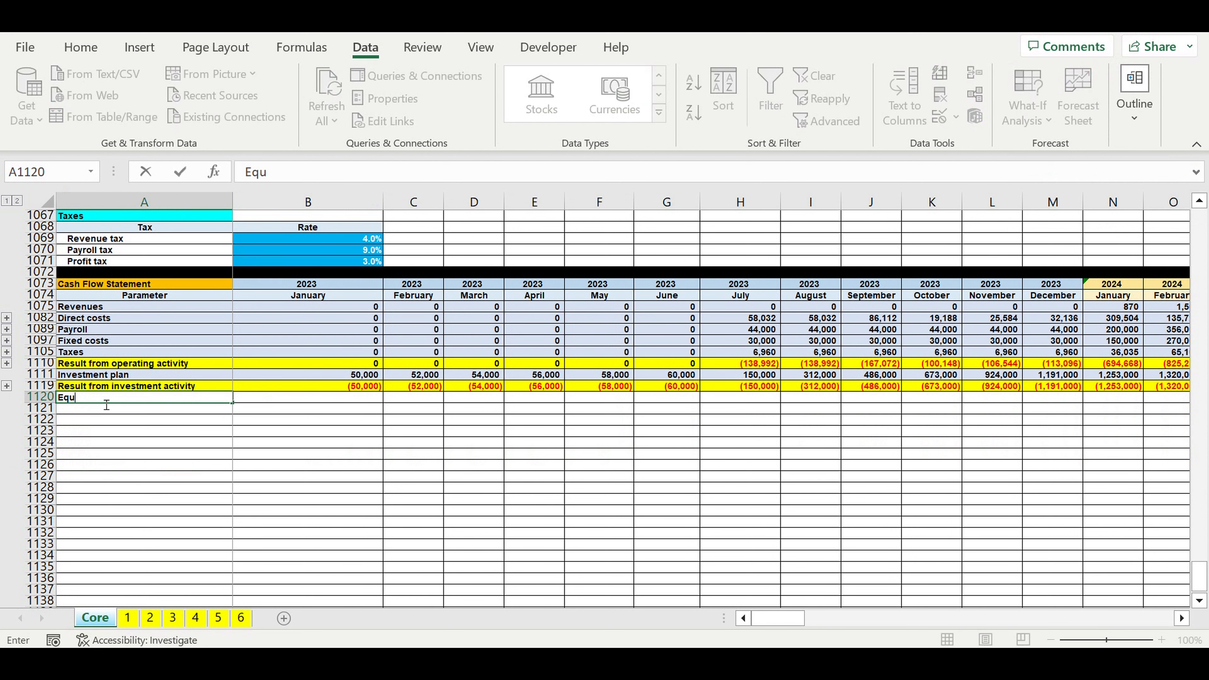
type("ity")
key("Return")
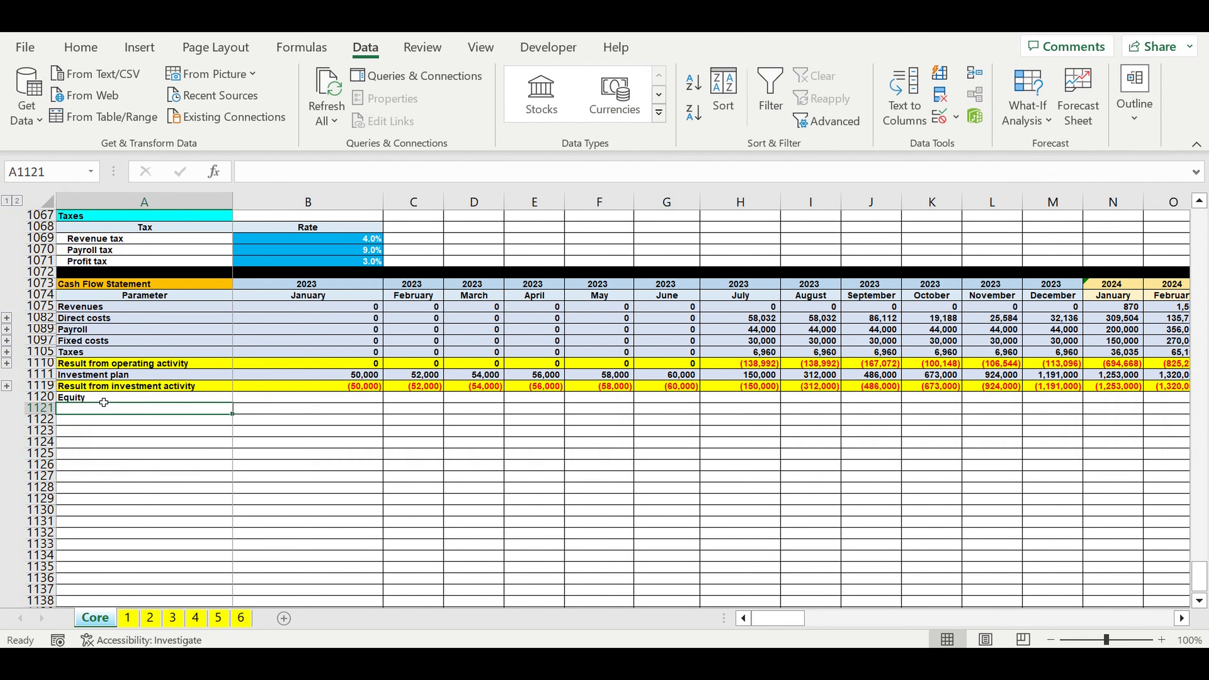
Step: Fill the Equity row from January 2023 through December 2032 with 0, formatted as white text on light blue
left_click(301, 400)
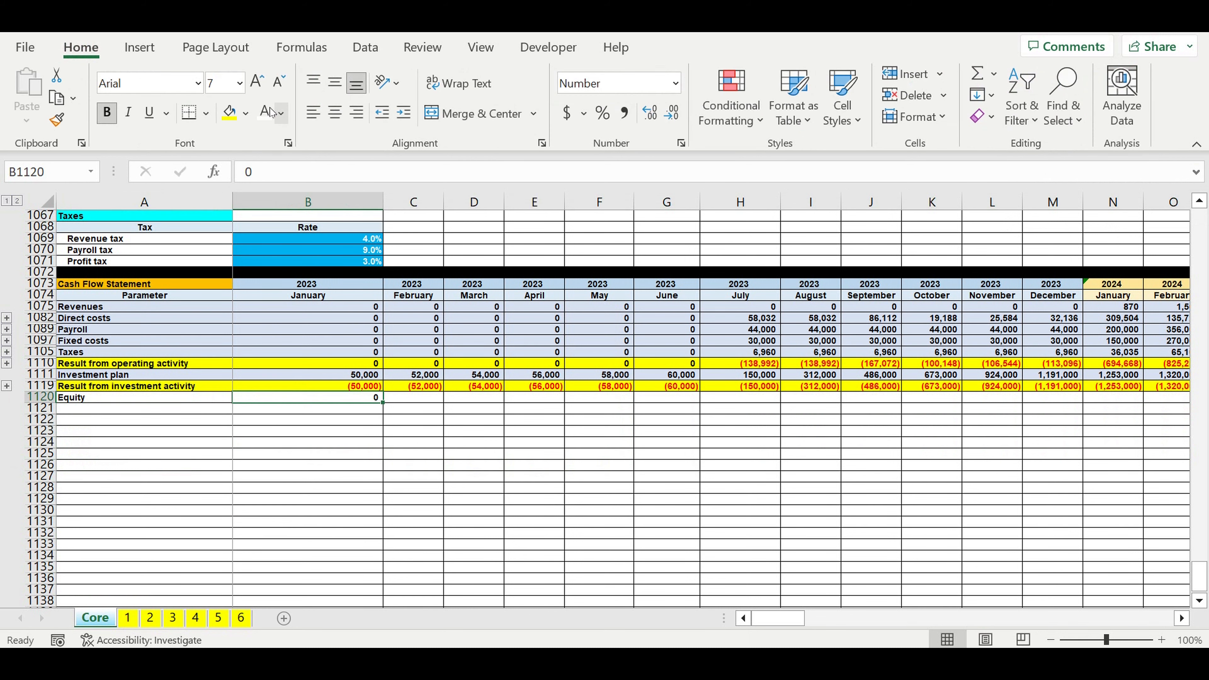
left_click(264, 112)
left_click(246, 114)
left_click(327, 290)
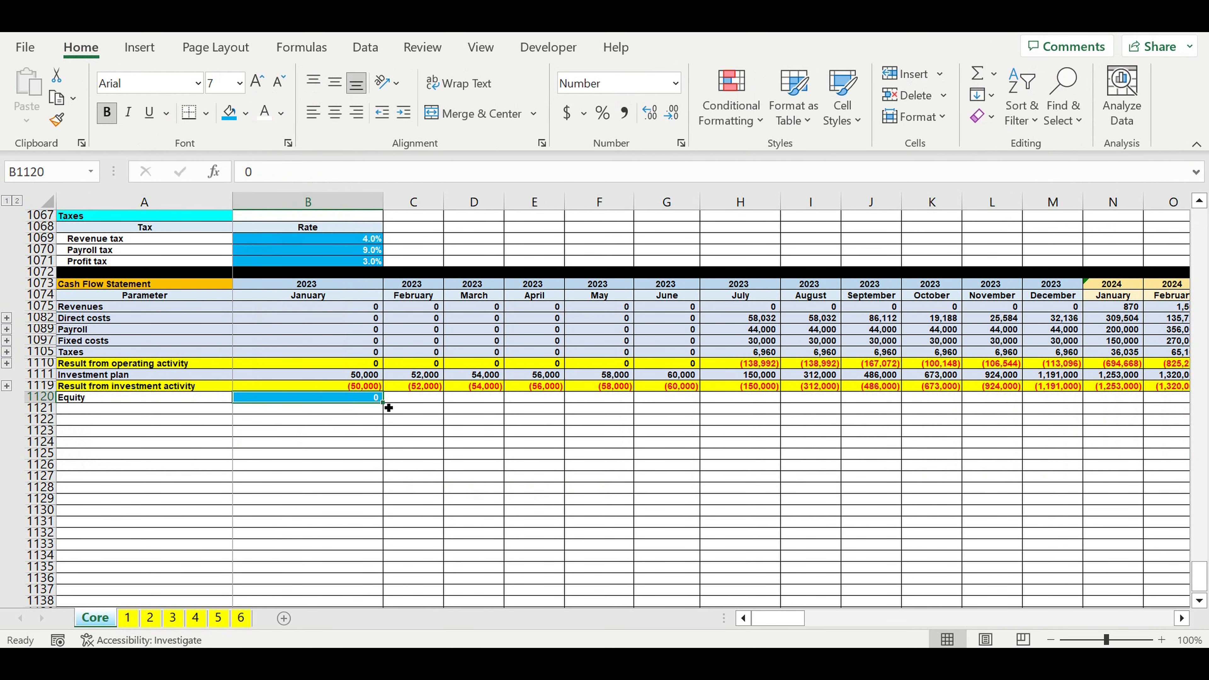
left_click_drag(389, 407, 930, 394)
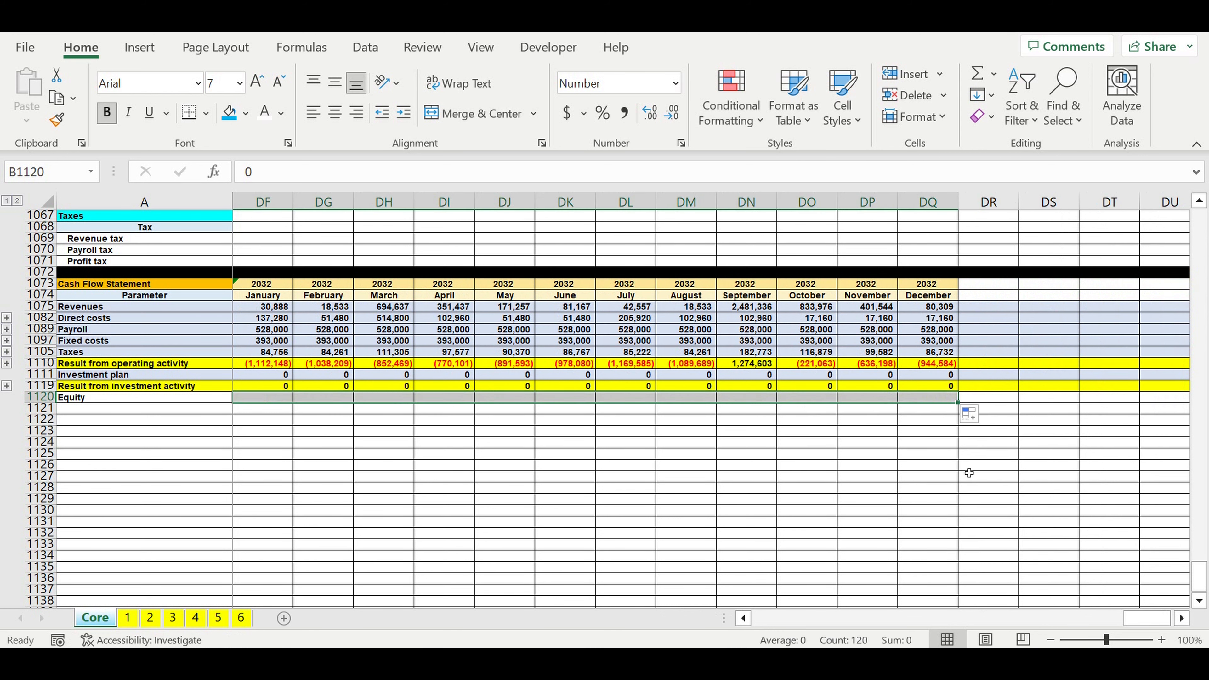
Step: Link cell A1121, below Equity, to the Loan inflow label in A950 of the Loan Timeline
left_click(896, 480)
left_click_drag(1141, 620, 638, 643)
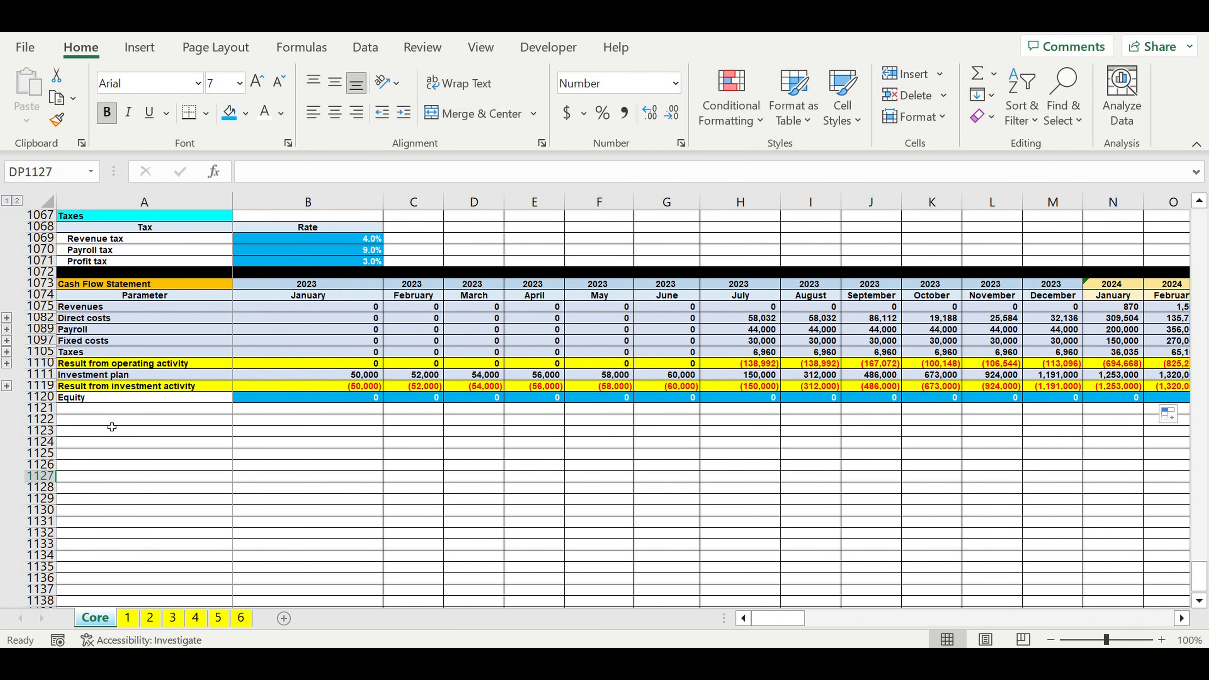
left_click(89, 413)
type("=")
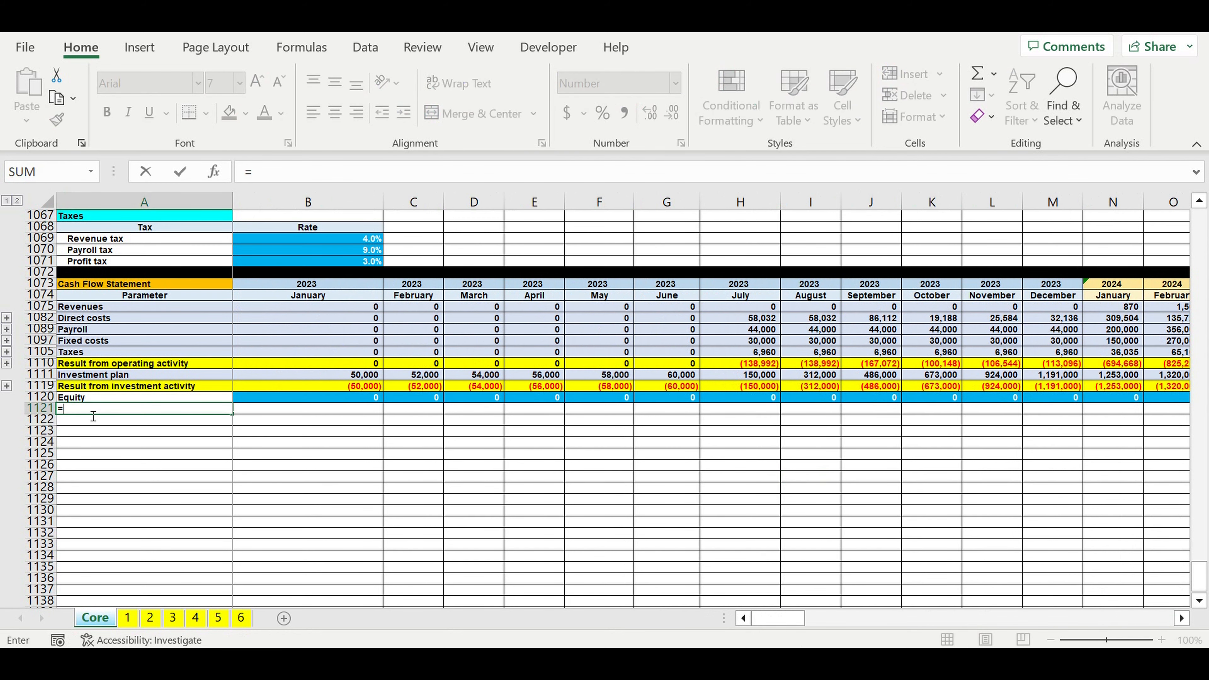
scroll(94, 414, "up", 7)
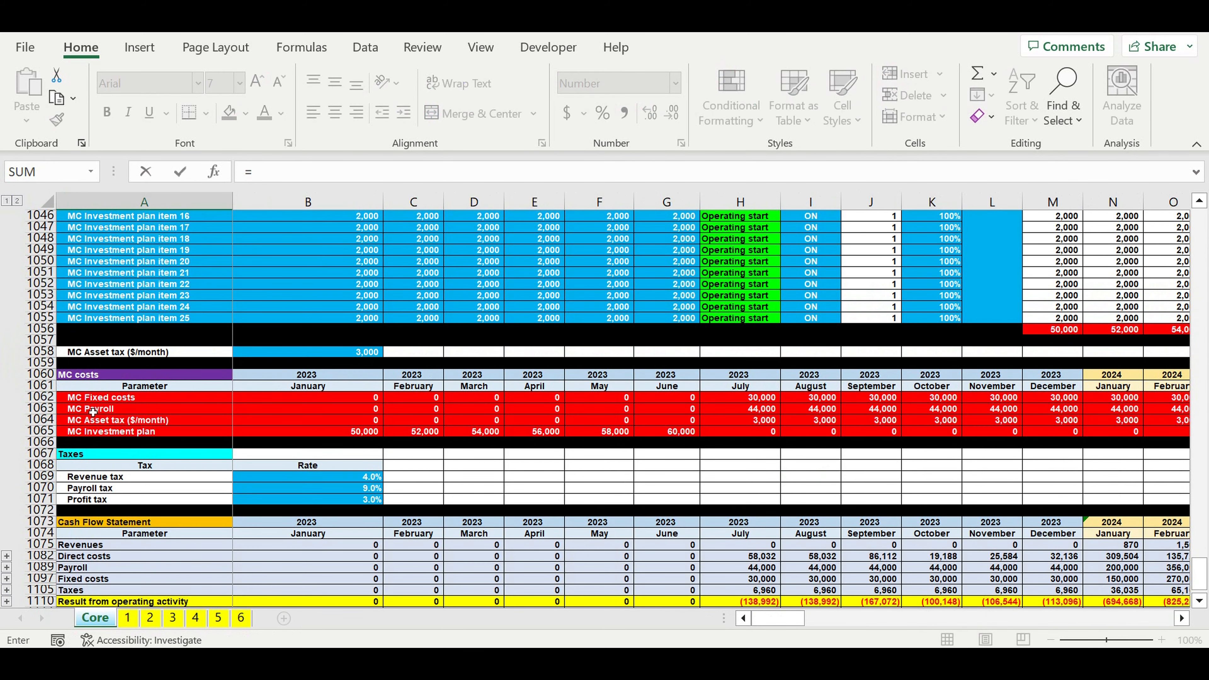
scroll(93, 413, "up", 11)
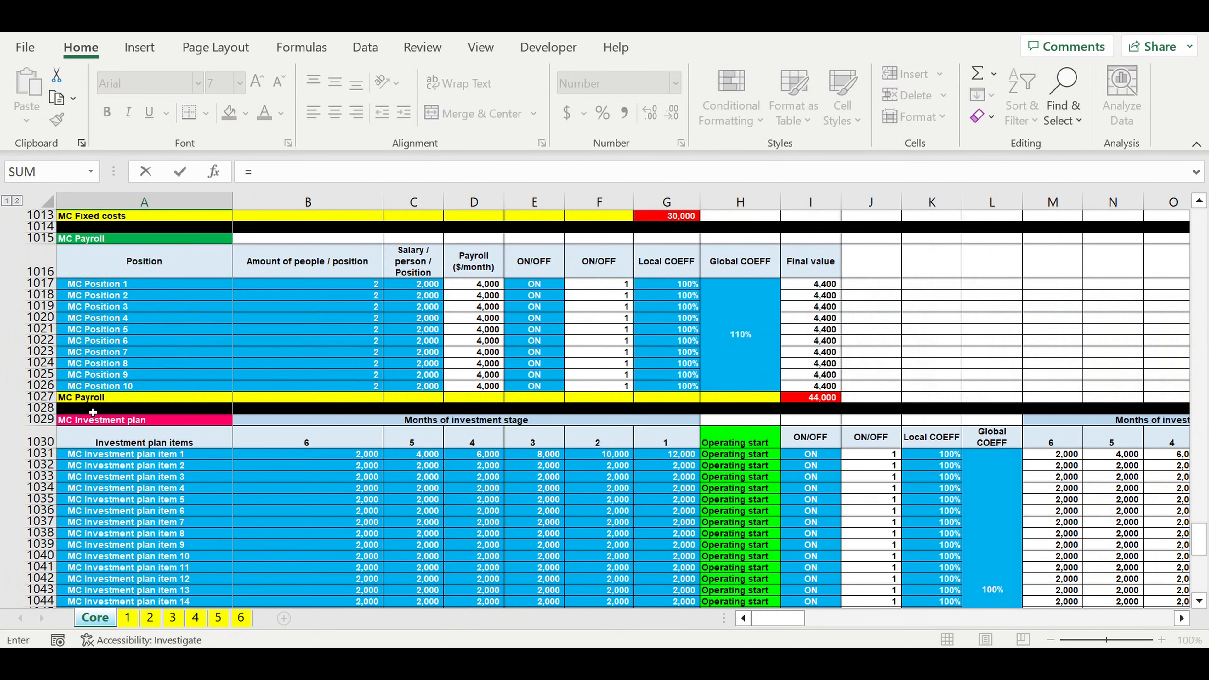
scroll(92, 412, "up", 13)
scroll(93, 412, "up", 7)
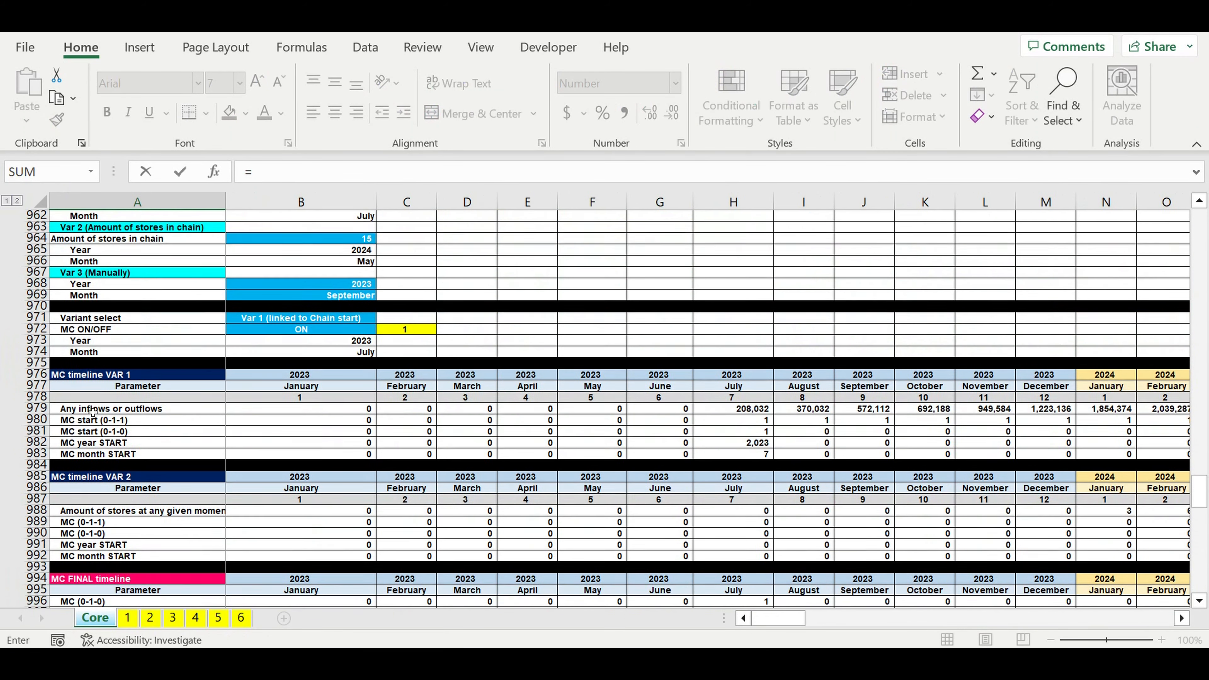
scroll(93, 413, "up", 3)
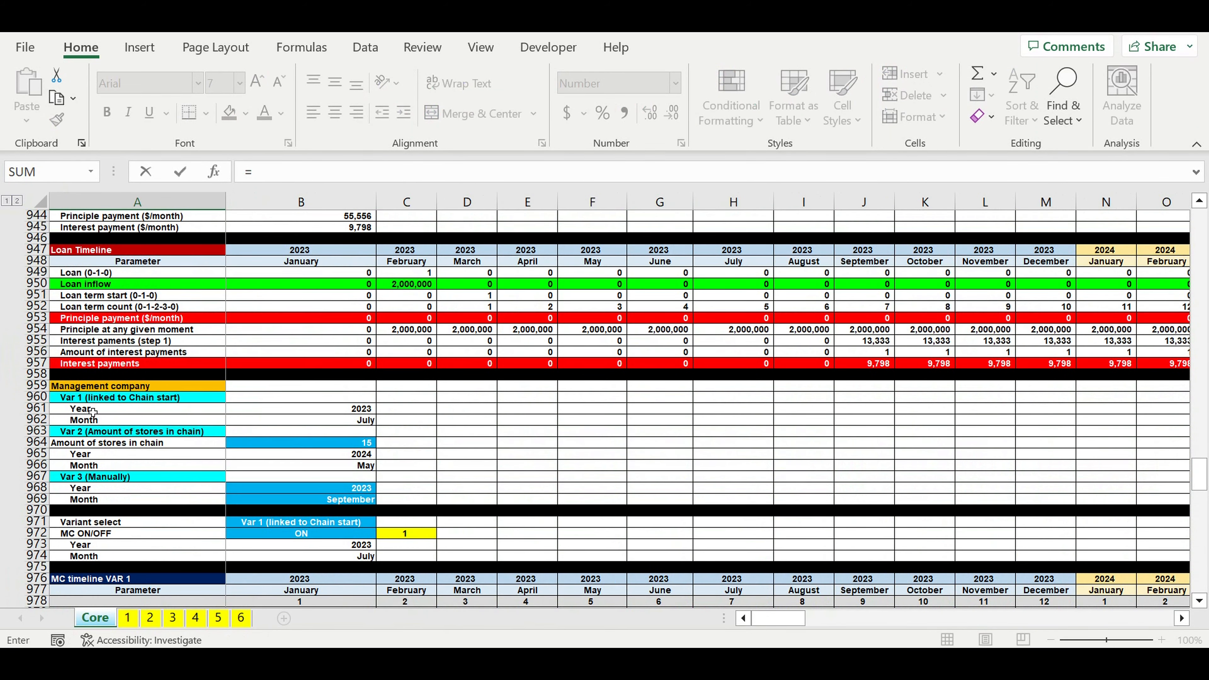
left_click(74, 283)
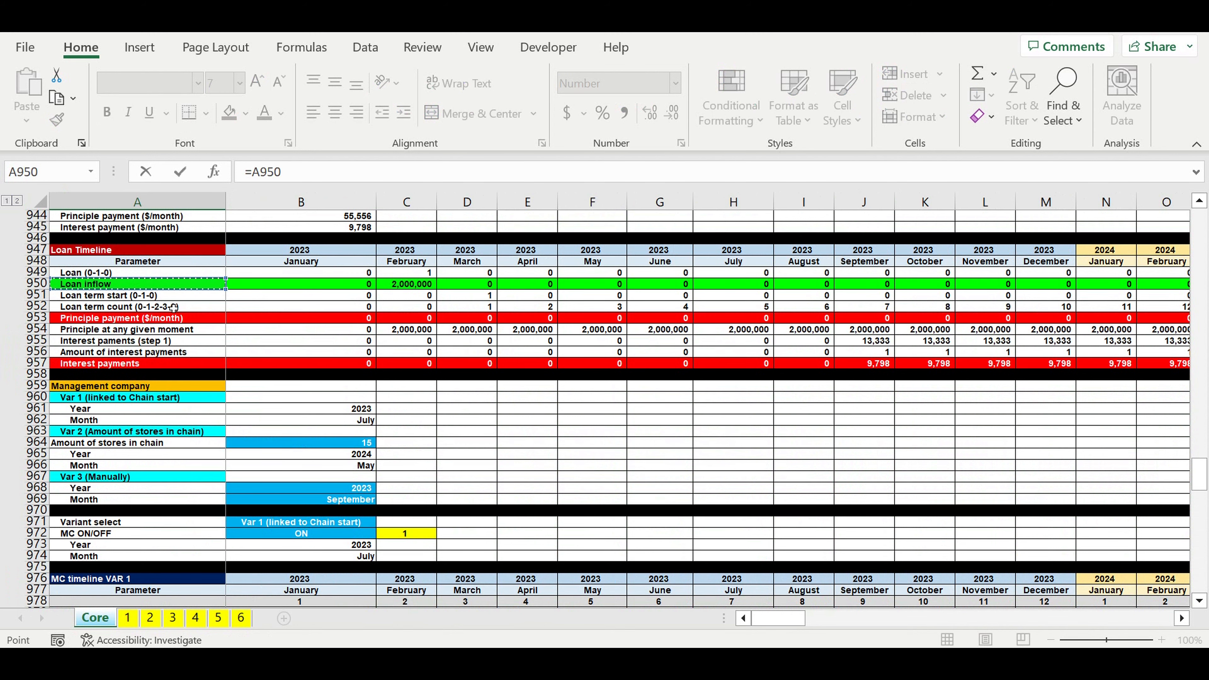
key("Return")
Step: Link cell A1122 to the Principle payment ($/month) label in A953 of the Loan Timeline
type("=")
scroll(211, 329, "up", 3)
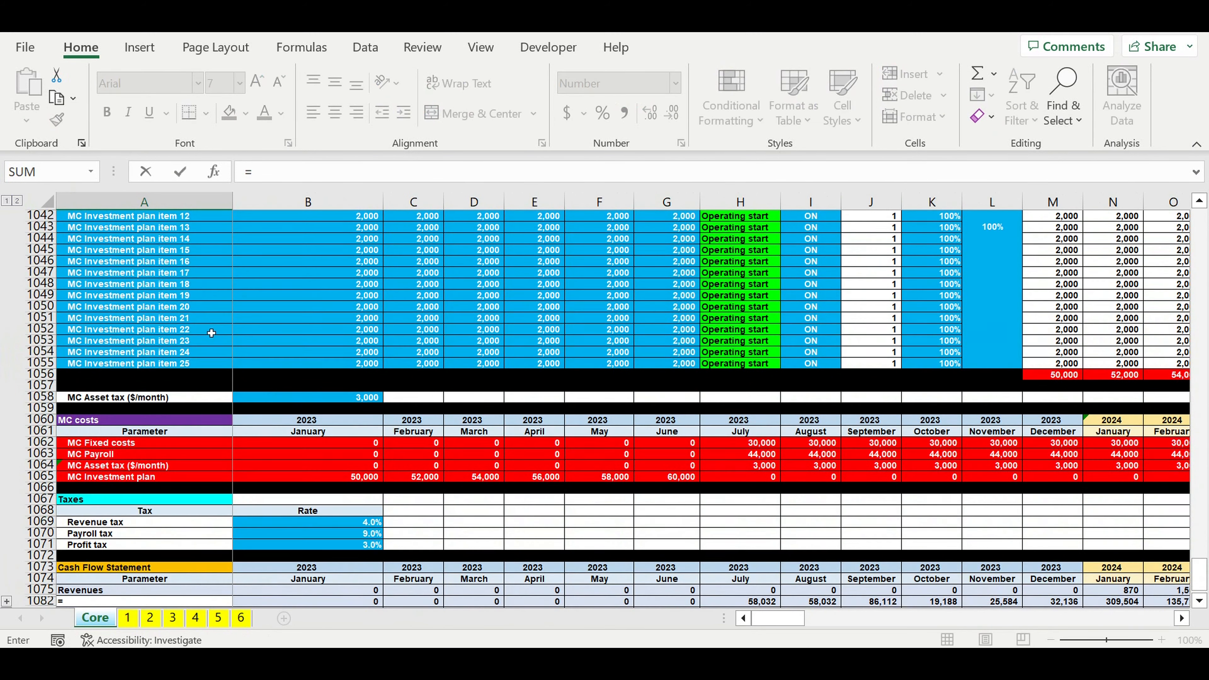
scroll(211, 327, "up", 20)
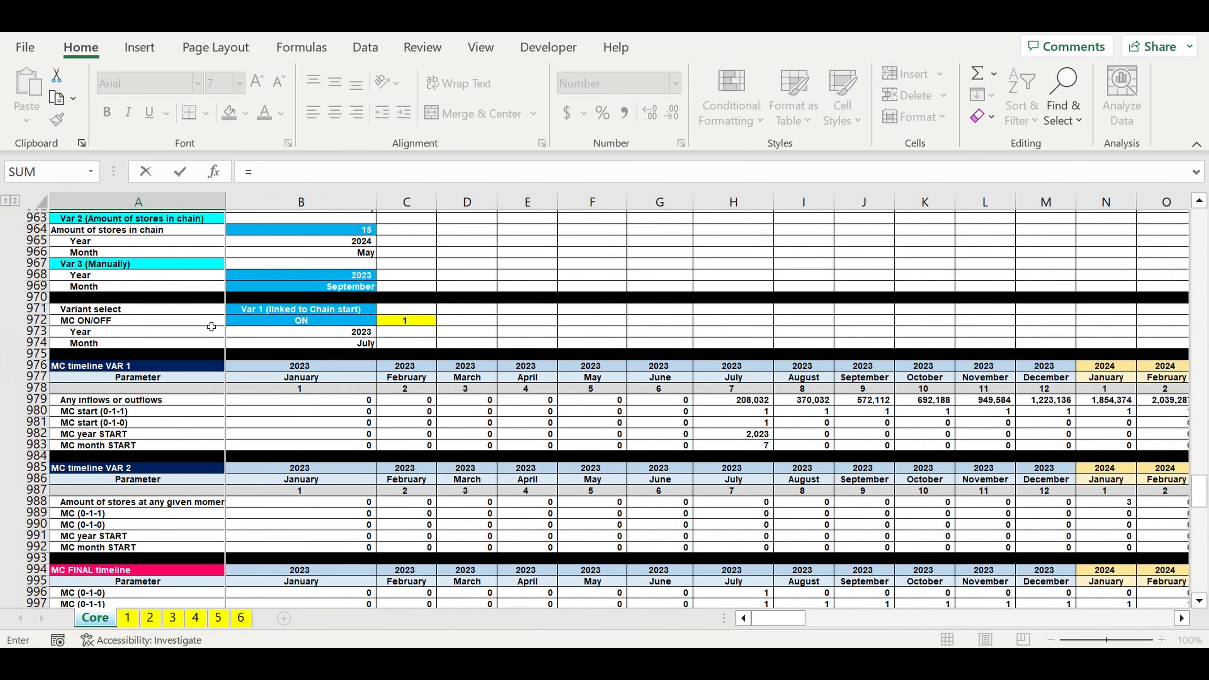
scroll(212, 327, "up", 3)
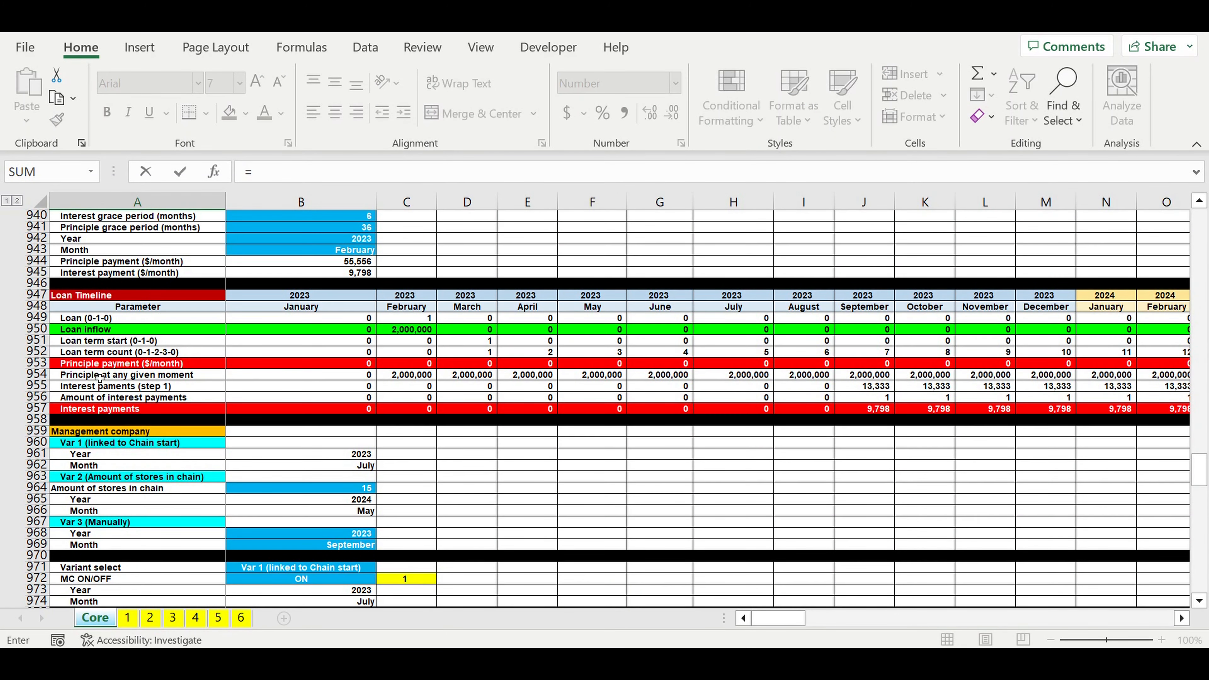
left_click(92, 364)
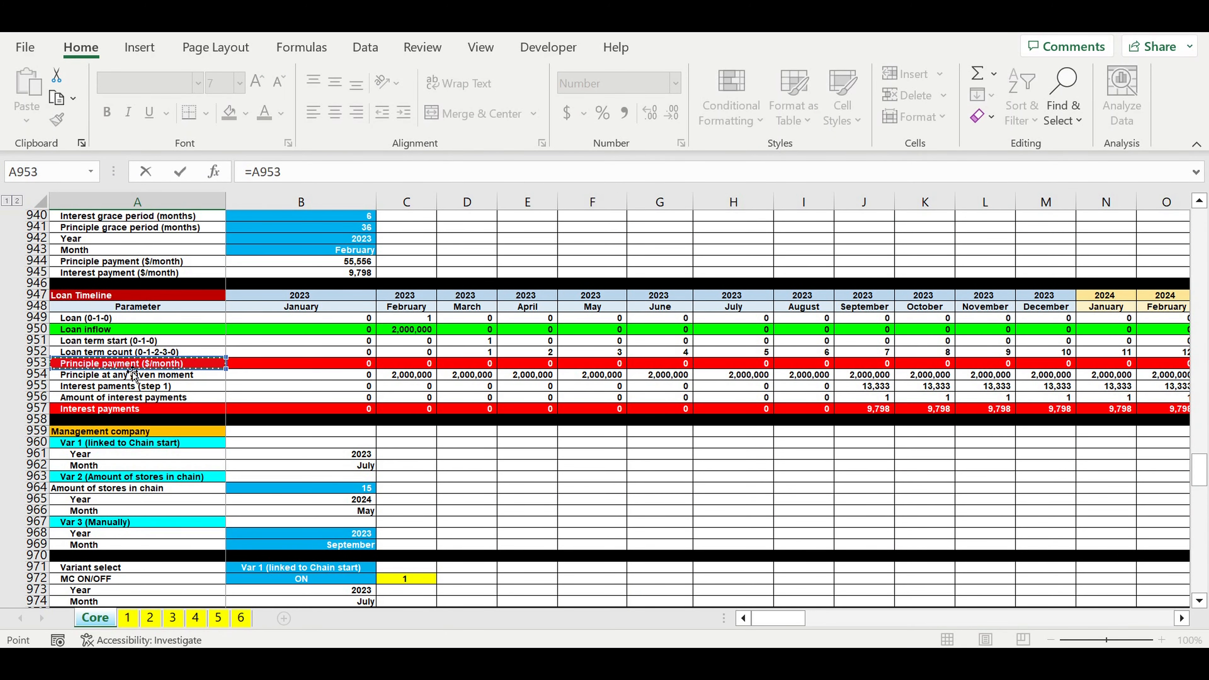
key("BackSpace")
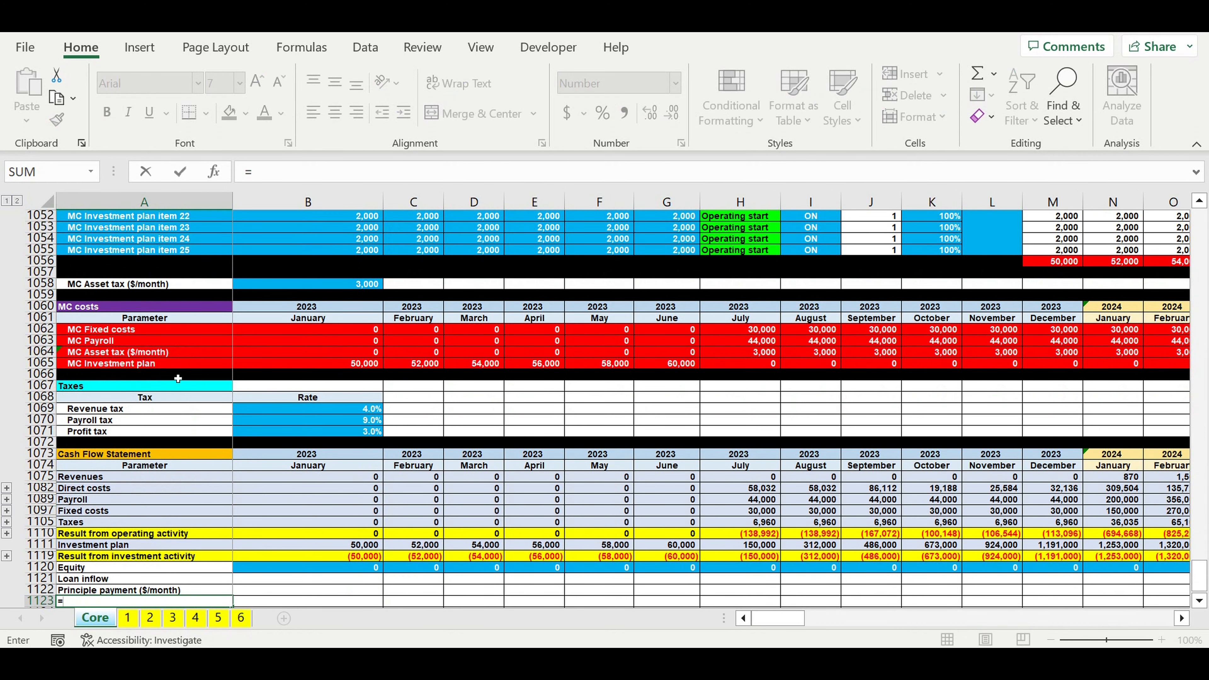
Step: Link cell A1123 to the Interest payments label in A957 and copy the A1121:A1123 links into column B for January 2023
scroll(178, 378, "up", 17)
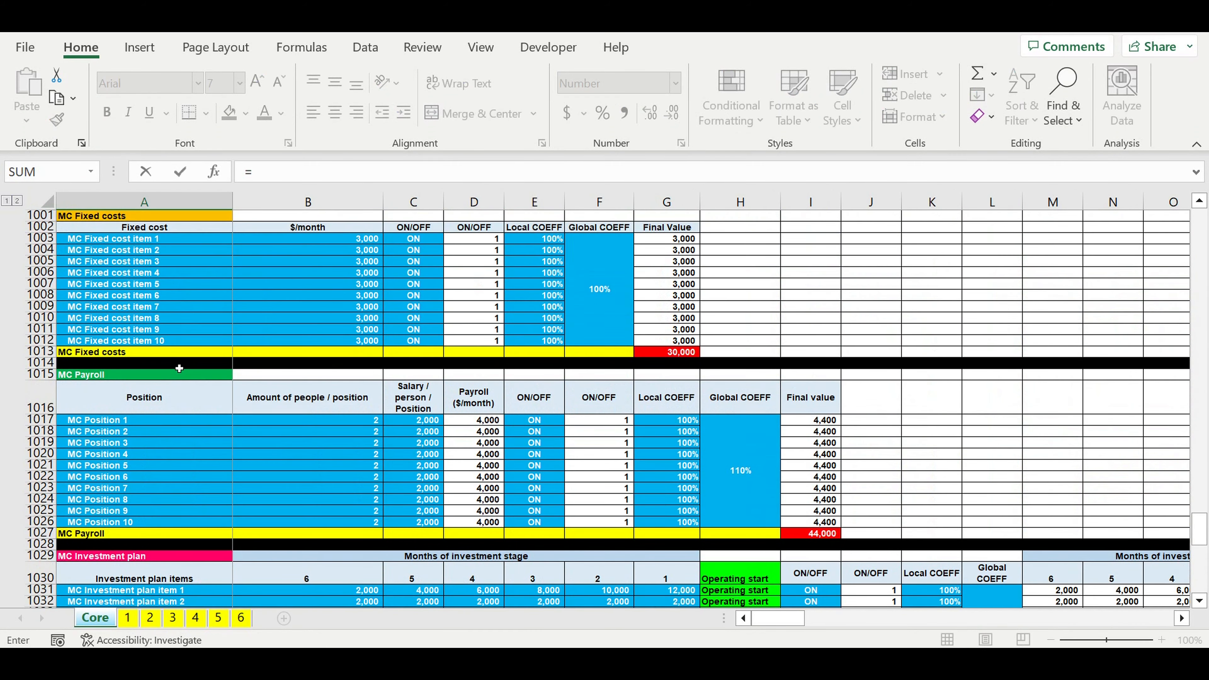
scroll(179, 368, "up", 20)
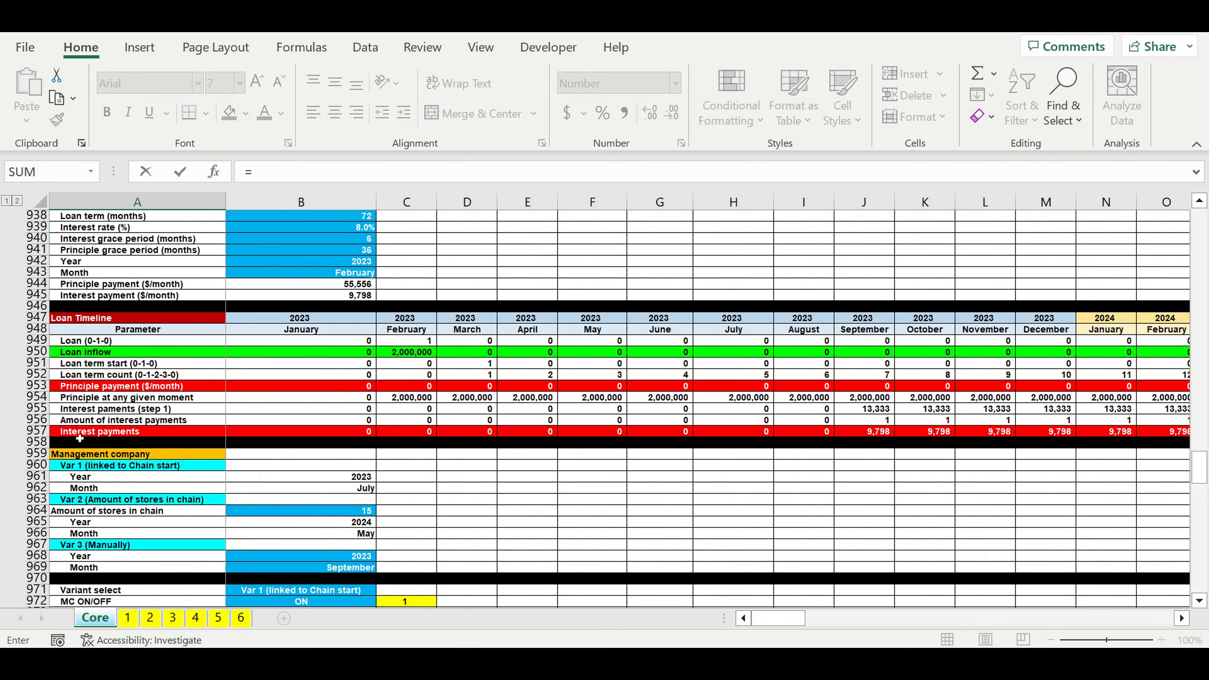
left_click(80, 436)
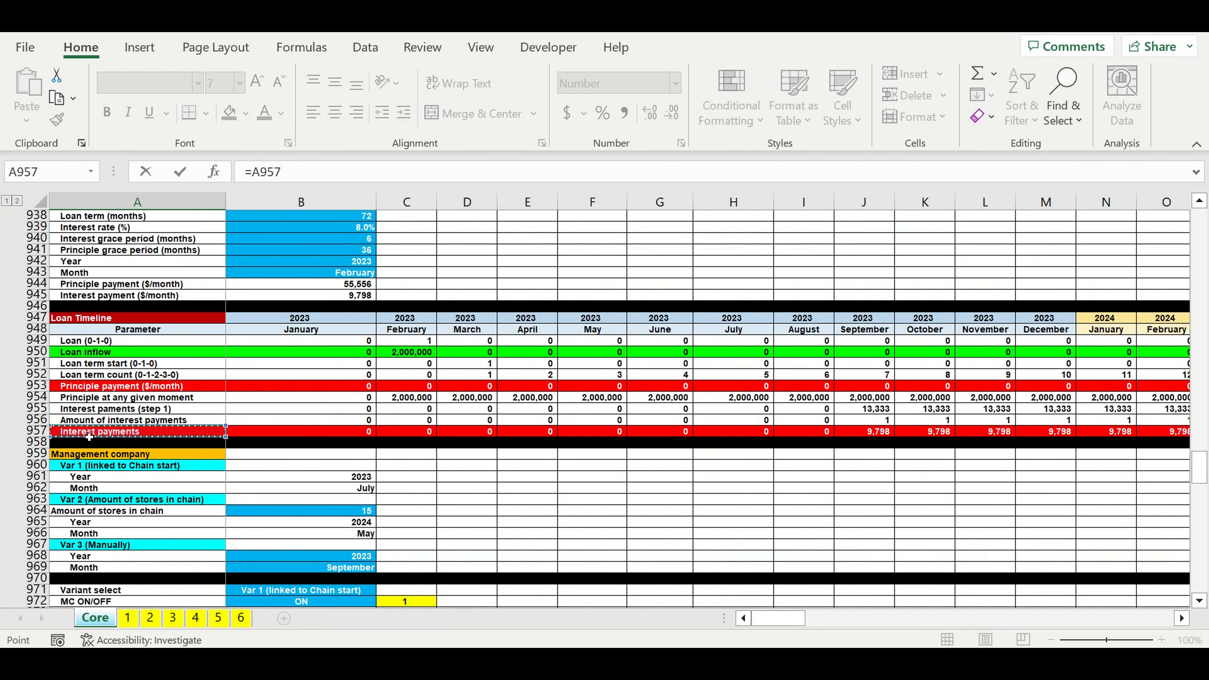
key("Return")
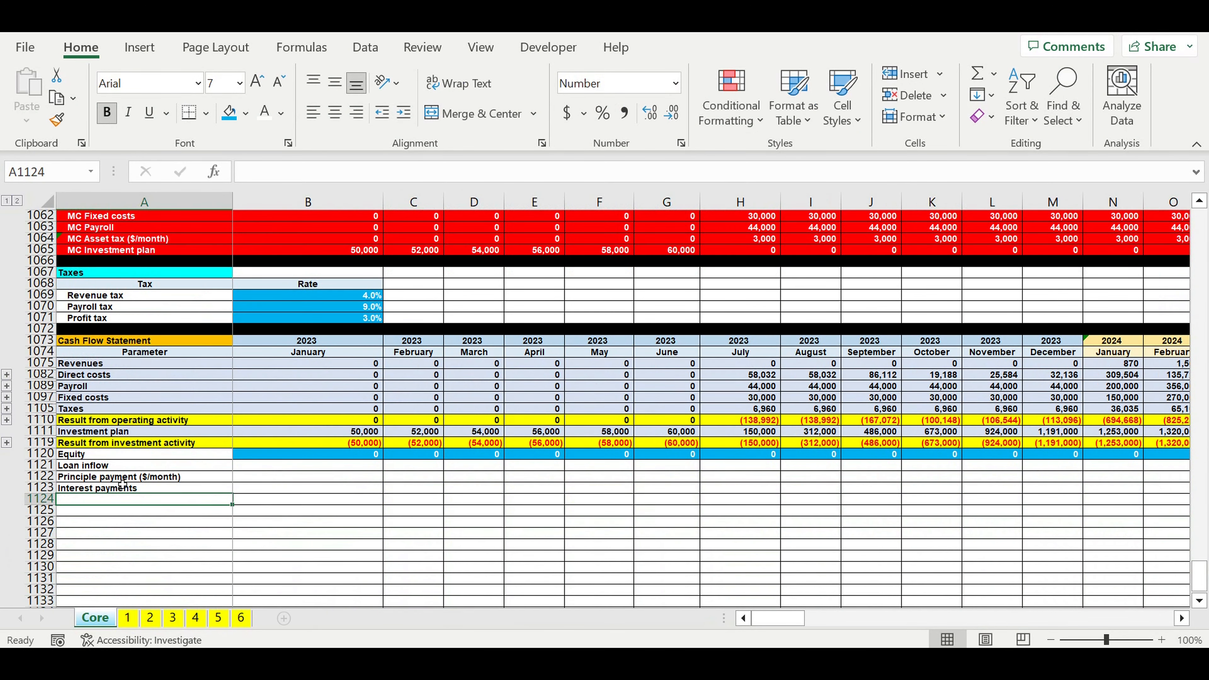
left_click_drag(120, 466, 111, 489)
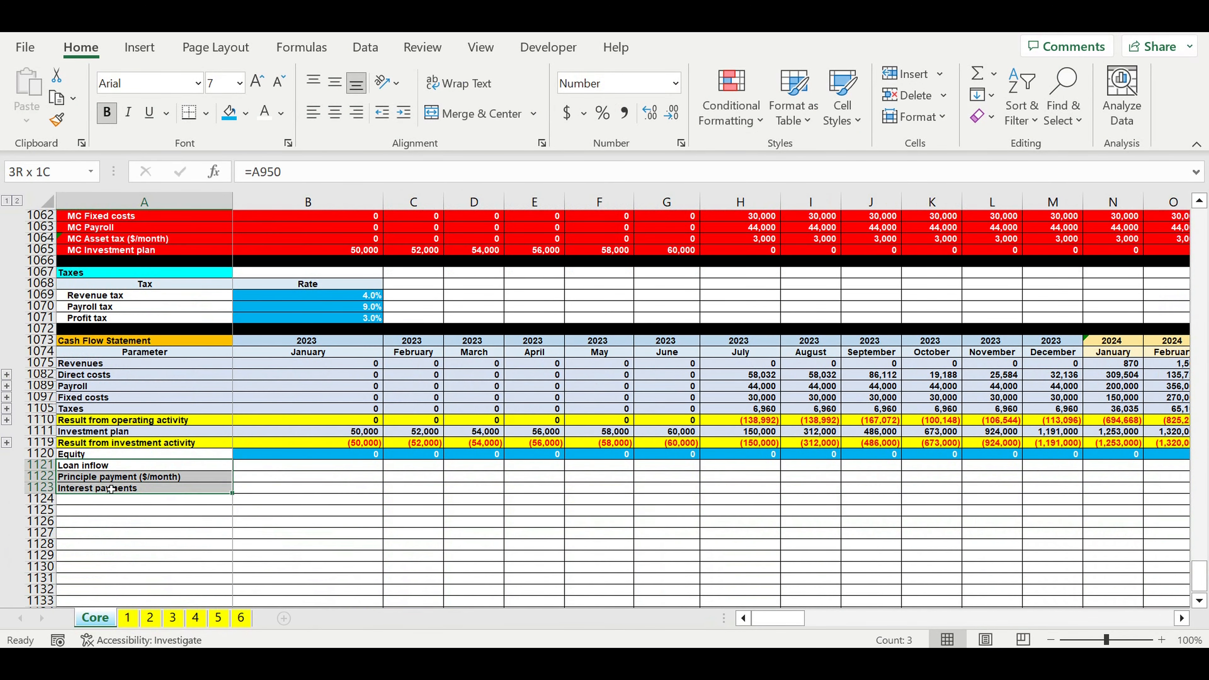
left_click_drag(233, 494, 346, 504)
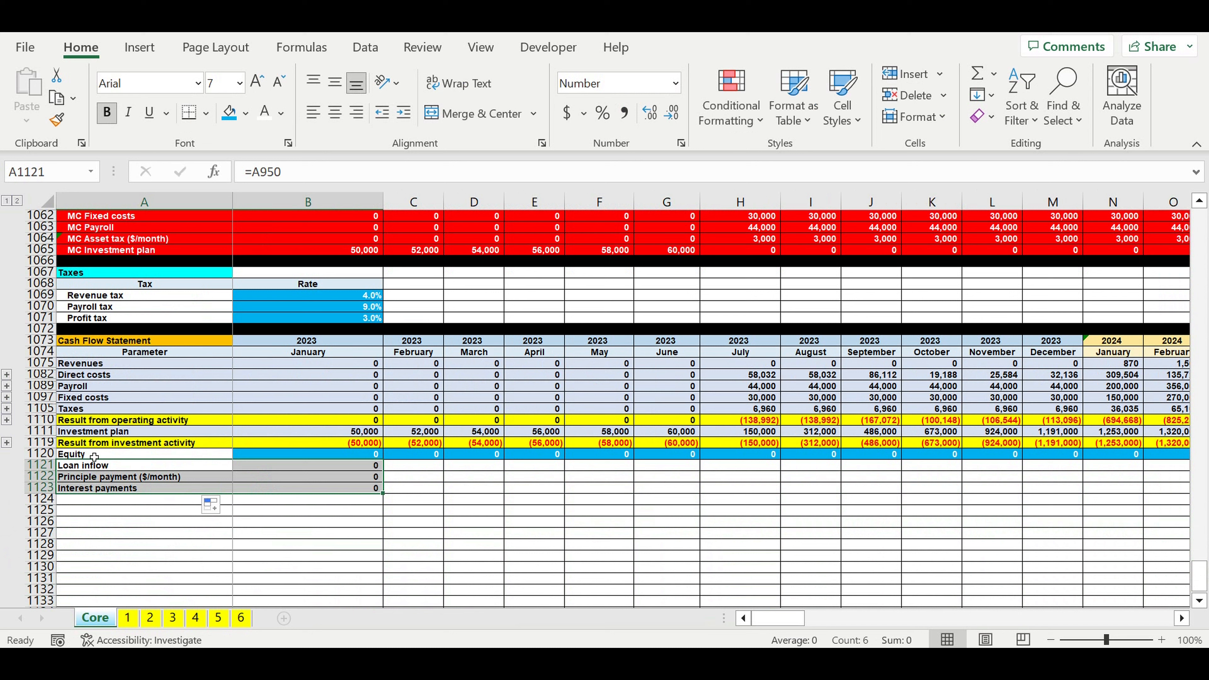
Step: Label cell A1124, below the interest payments row, as "Result from financing activity"
left_click(88, 500)
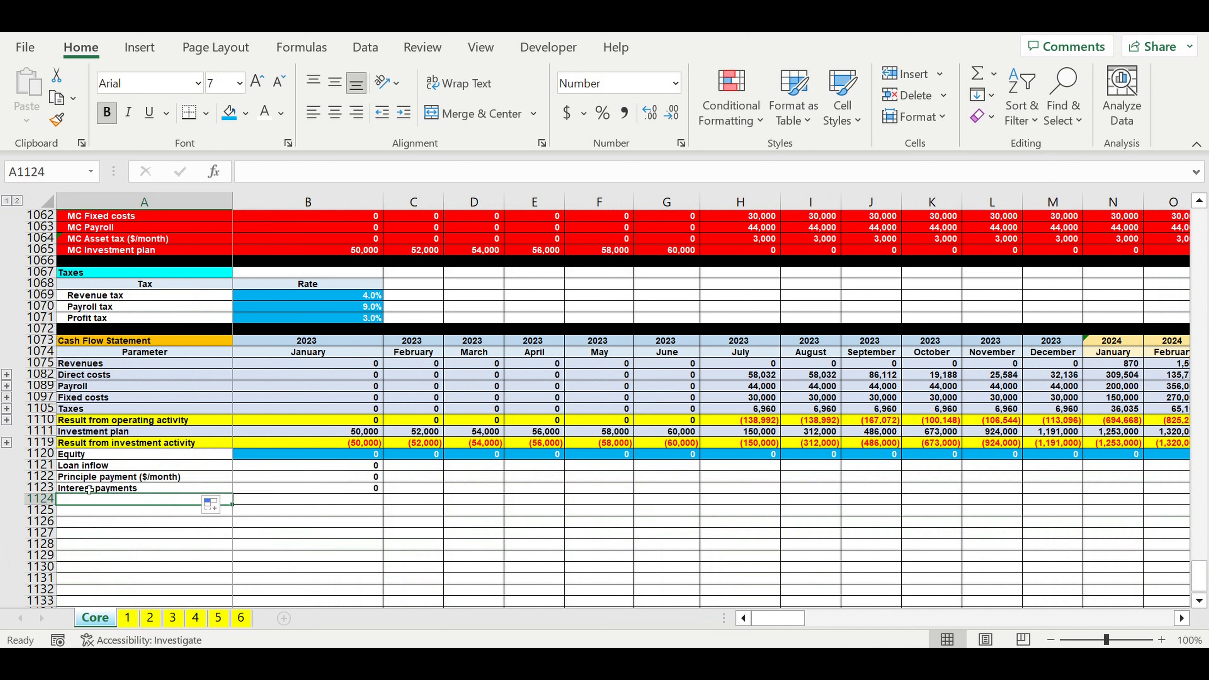
type("Result from")
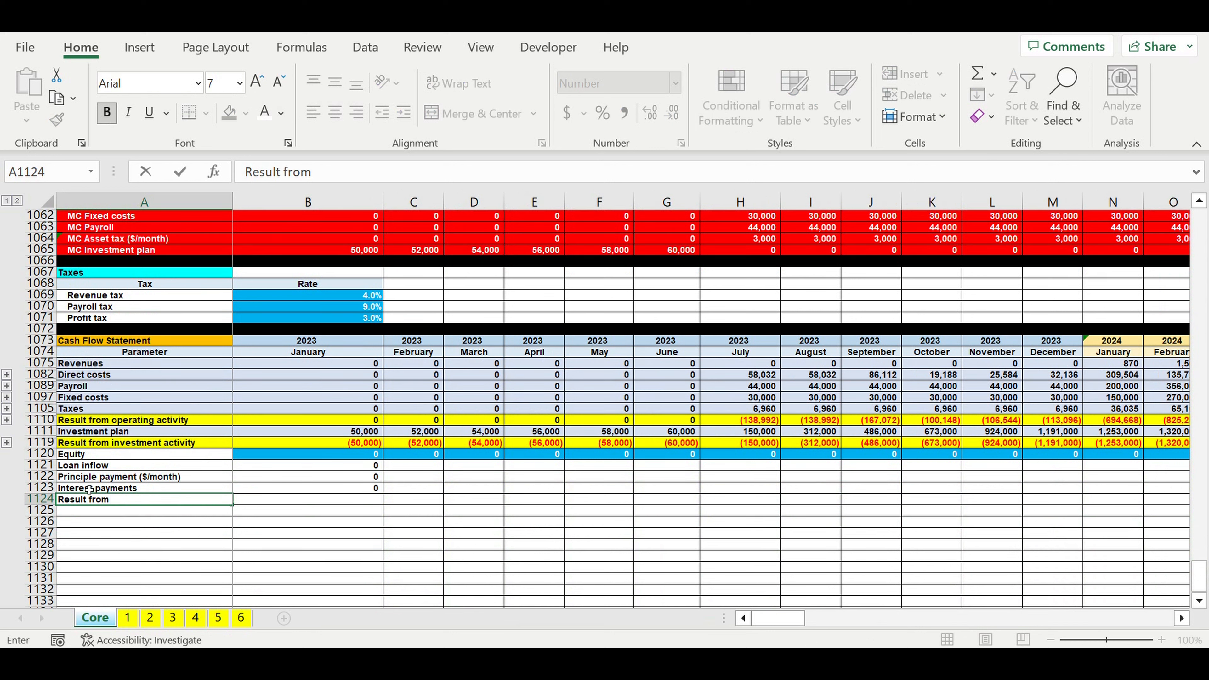
type(" financing activi")
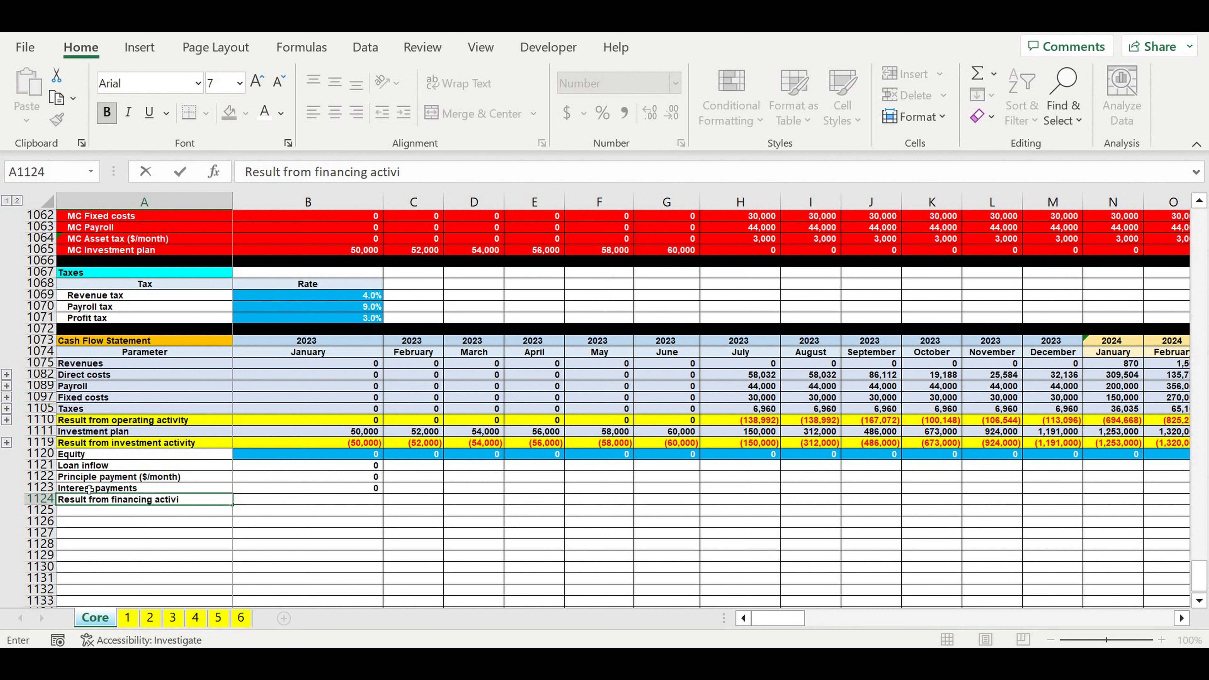
type("ty")
key("Return")
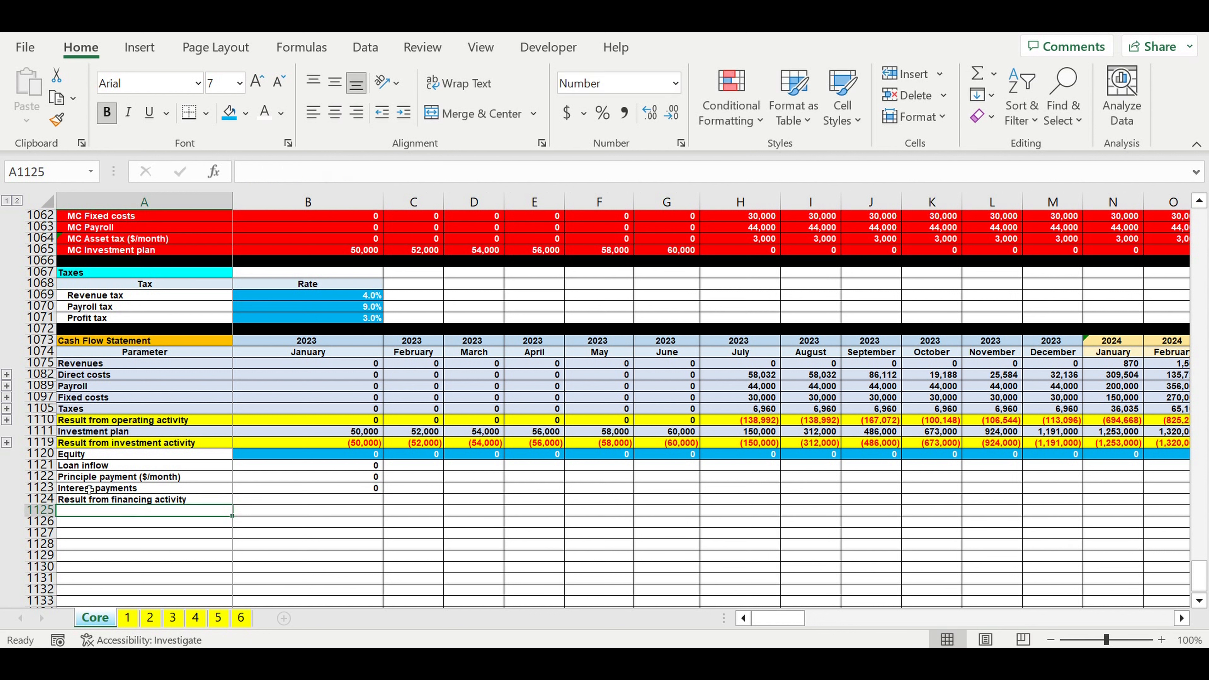
Step: Fill the entire financing result row 1124 with yellow
left_click(47, 500)
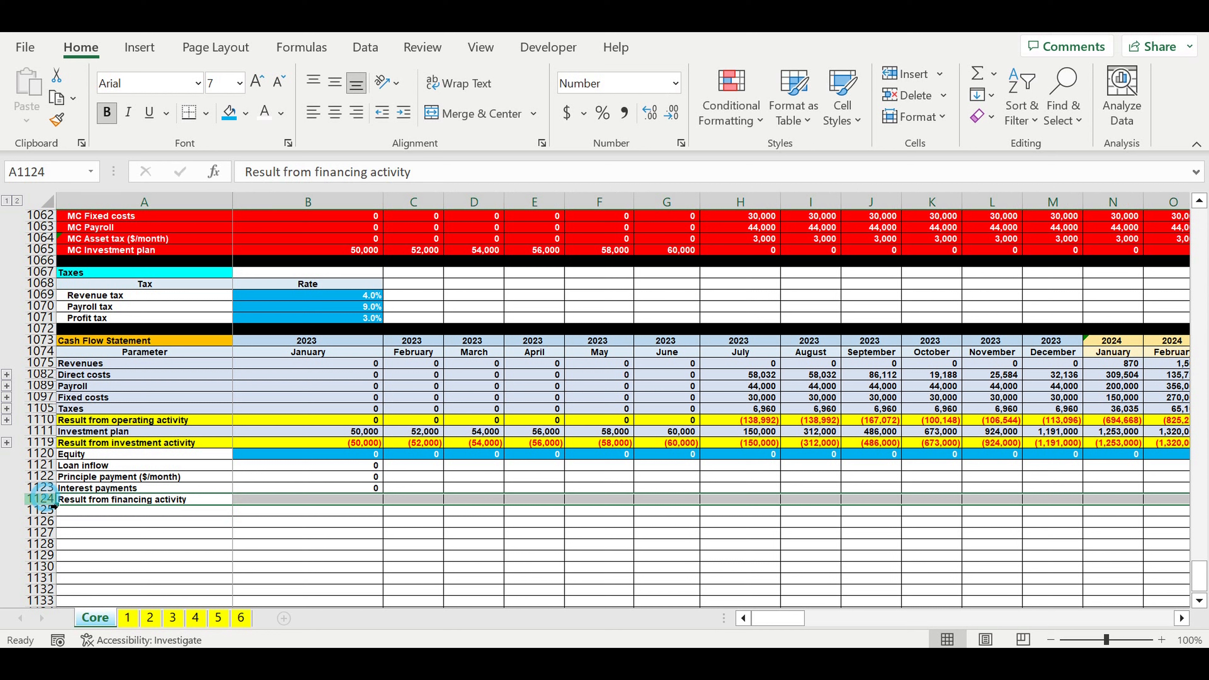
left_click(245, 114)
left_click(288, 294)
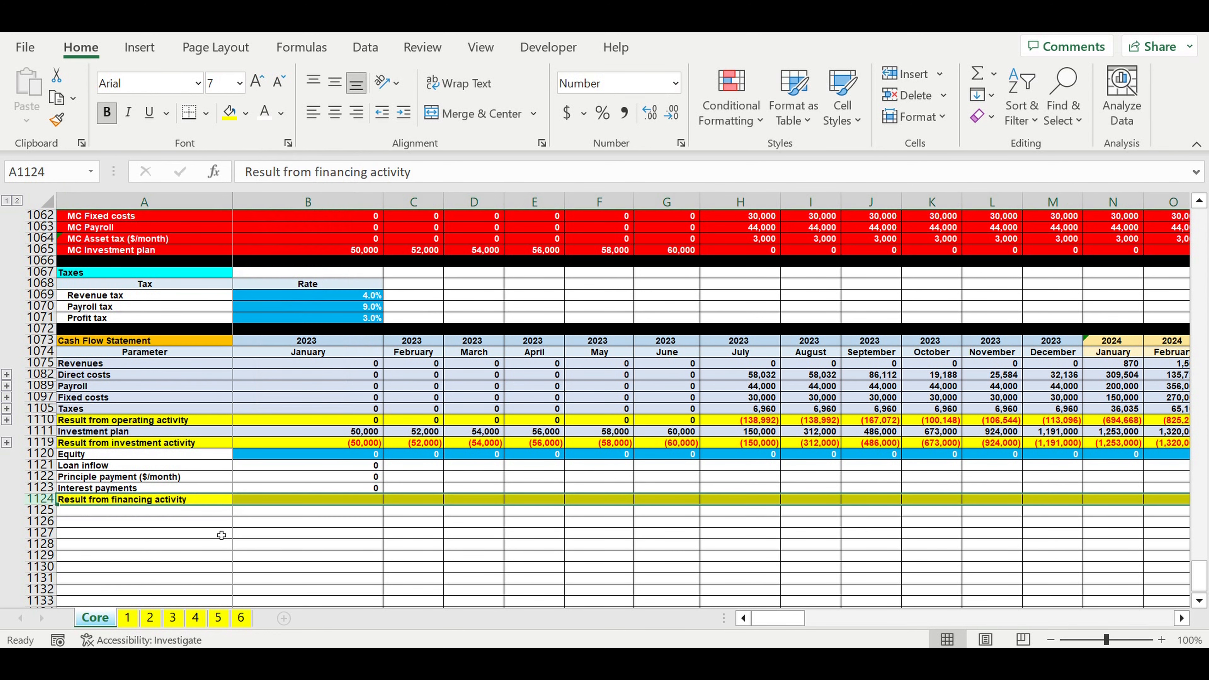
left_click(221, 535)
Step: Indent the labels in A1120:A1123, from Equity to Interest payments, by one level
left_click(89, 455)
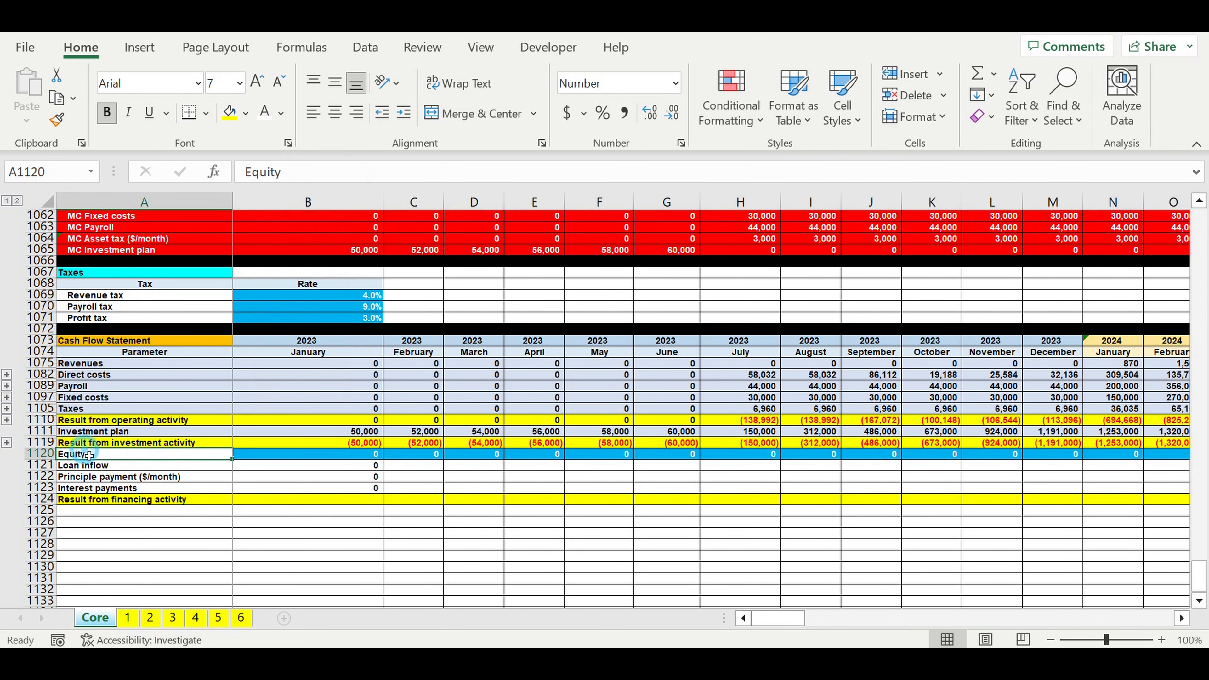
left_click_drag(88, 455, 90, 488)
left_click(404, 113)
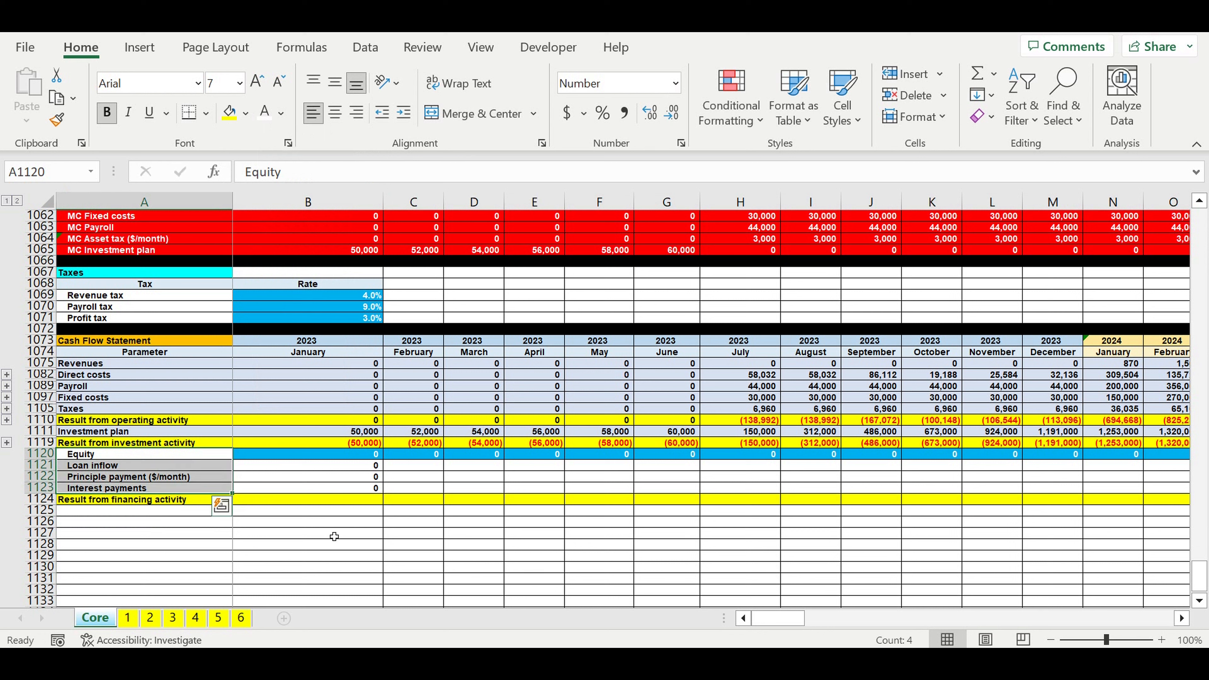
Step: Calculate the January 2023 financing result in B1124 as =B1120+B1121-B1122-B1123
left_click(348, 500)
type("=")
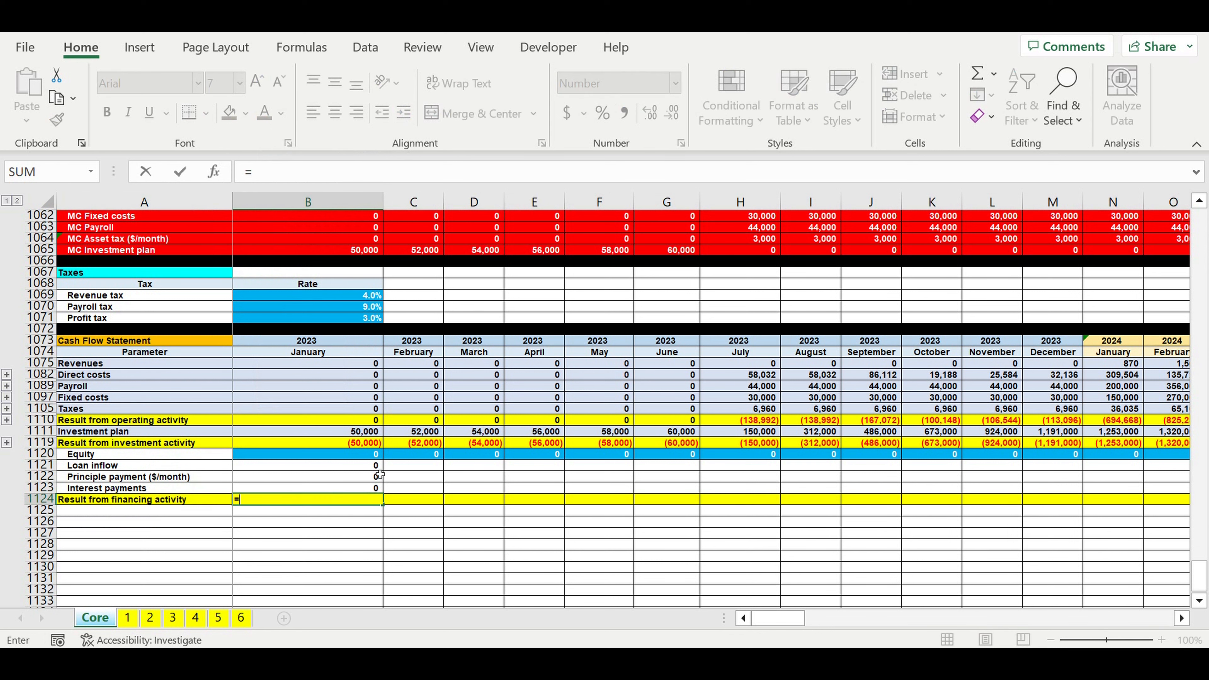
left_click(337, 455)
type("+")
left_click(320, 466)
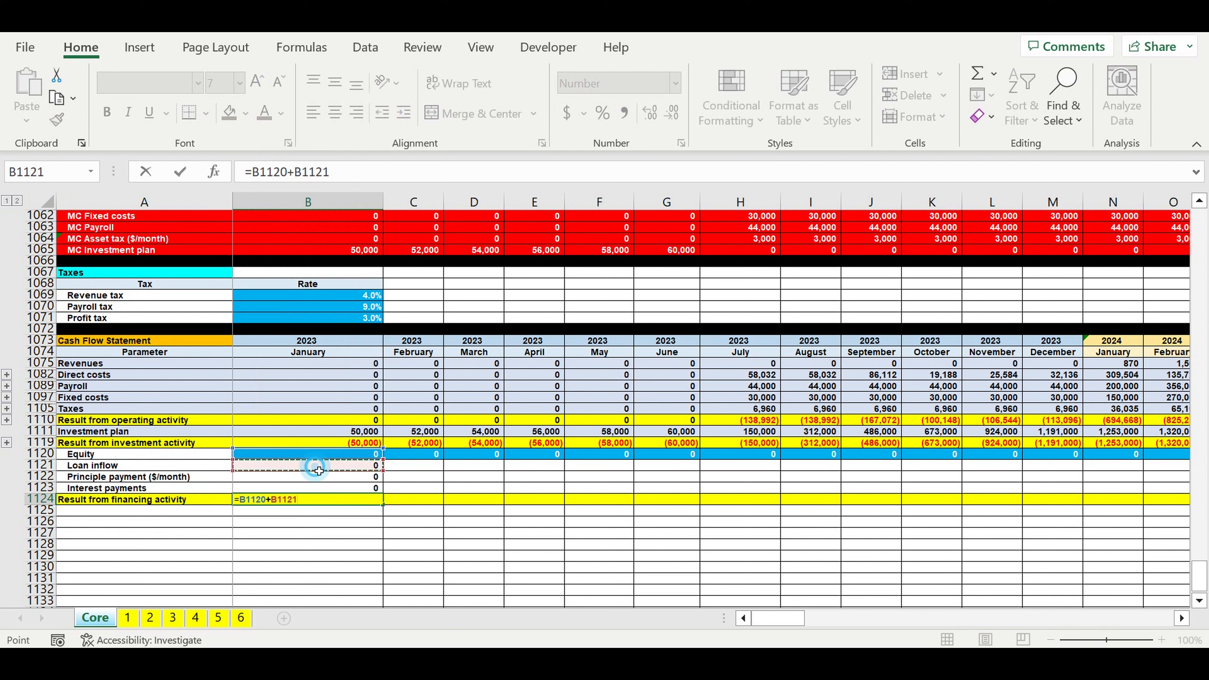
type("-")
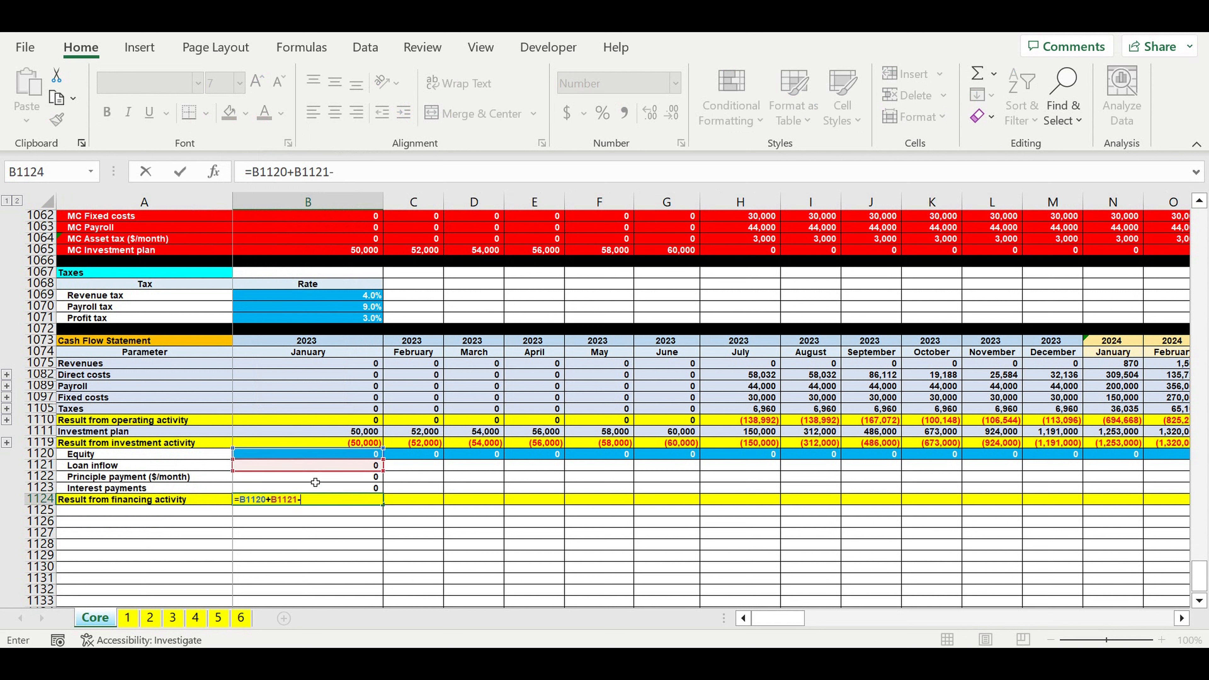
left_click(333, 476)
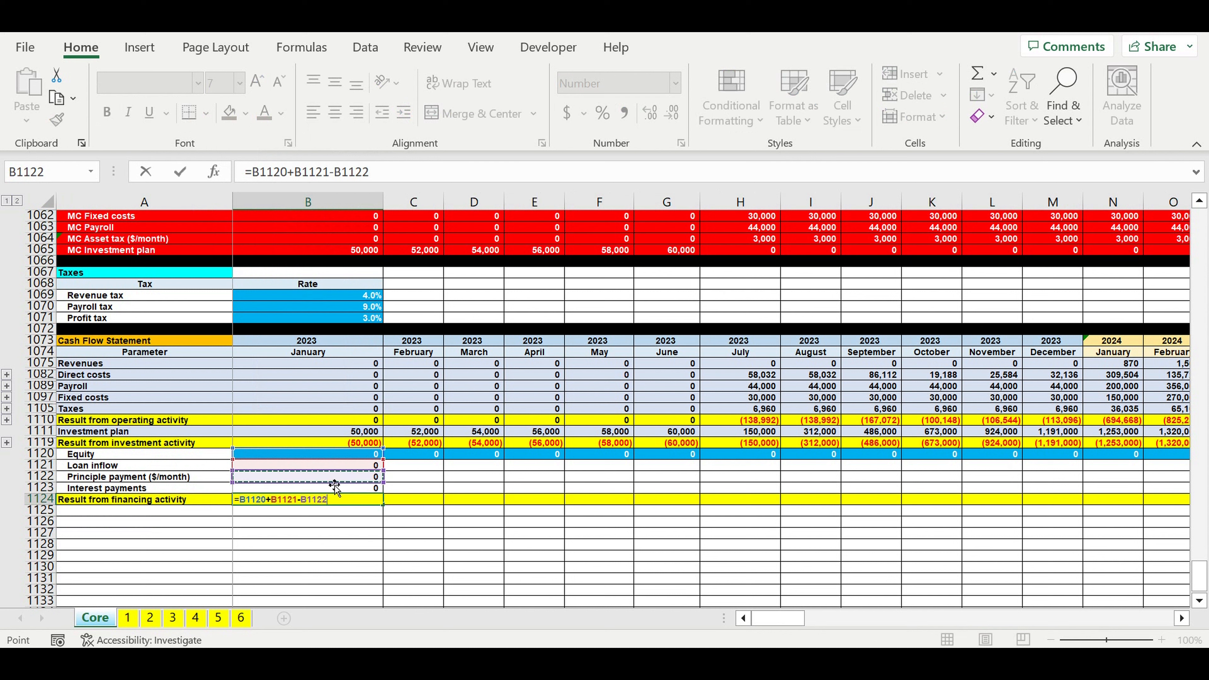
type("-")
left_click(310, 490)
key("Return")
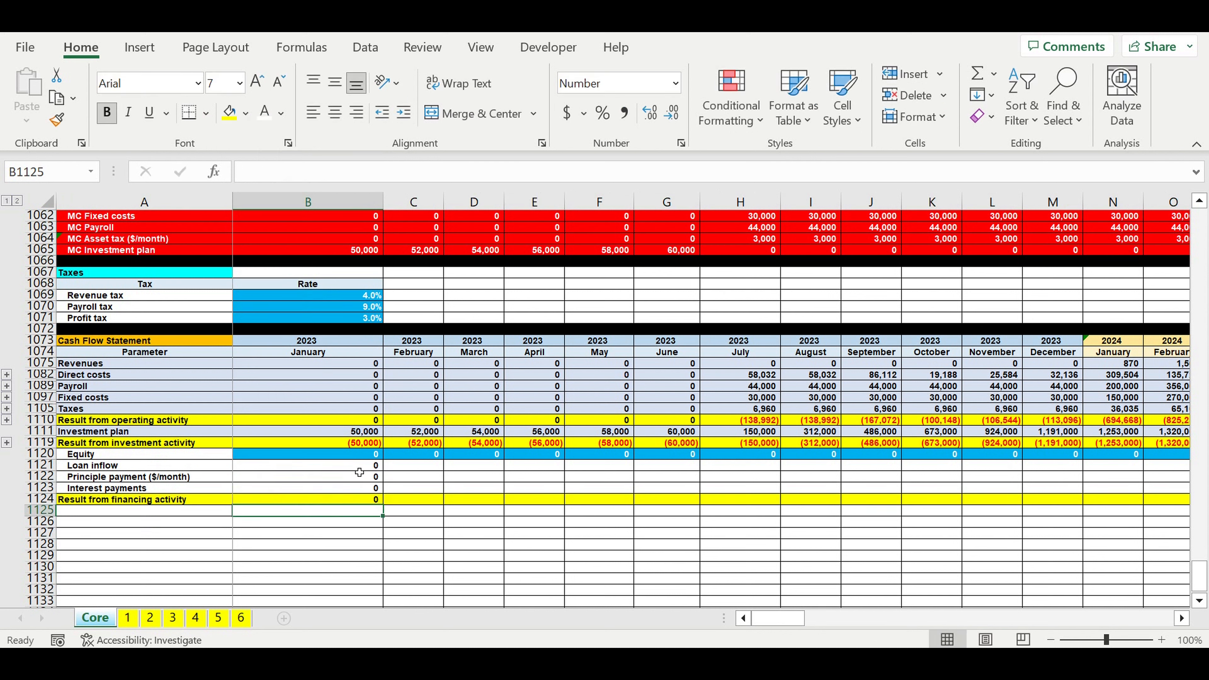
Step: Copy the financing formulas in B1121:B1124 across all months through December 2032
left_click_drag(359, 466, 1031, 438)
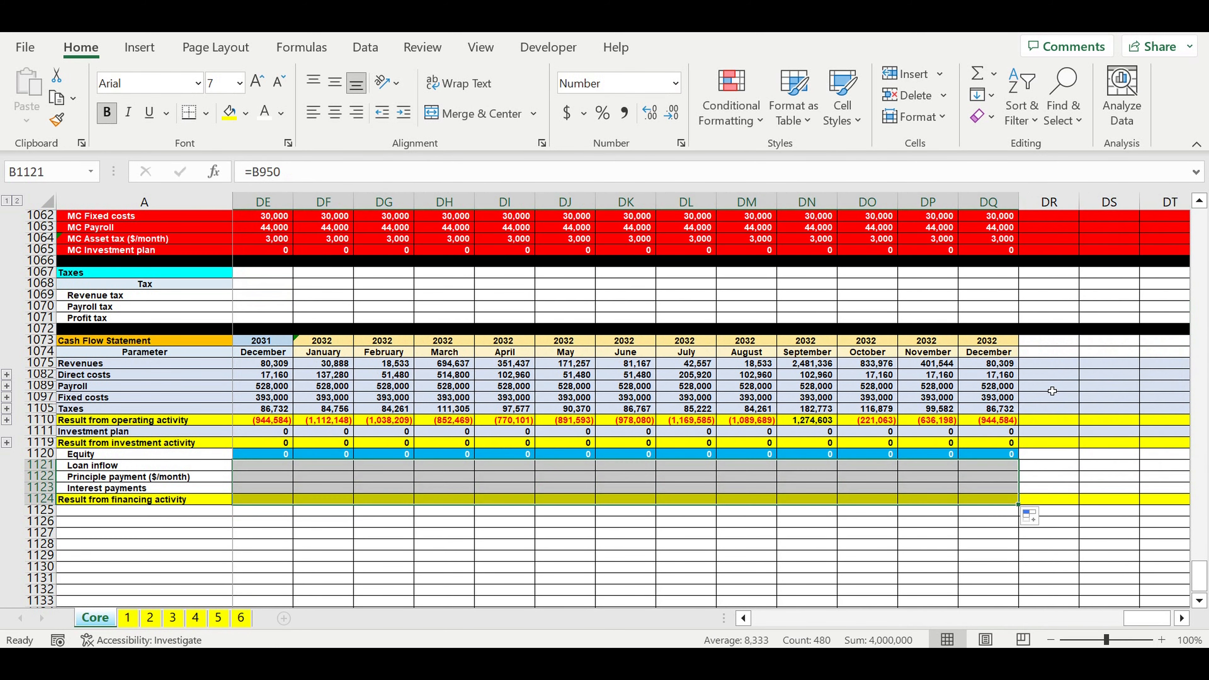
left_click(1049, 465)
left_click_drag(1140, 619, 542, 639)
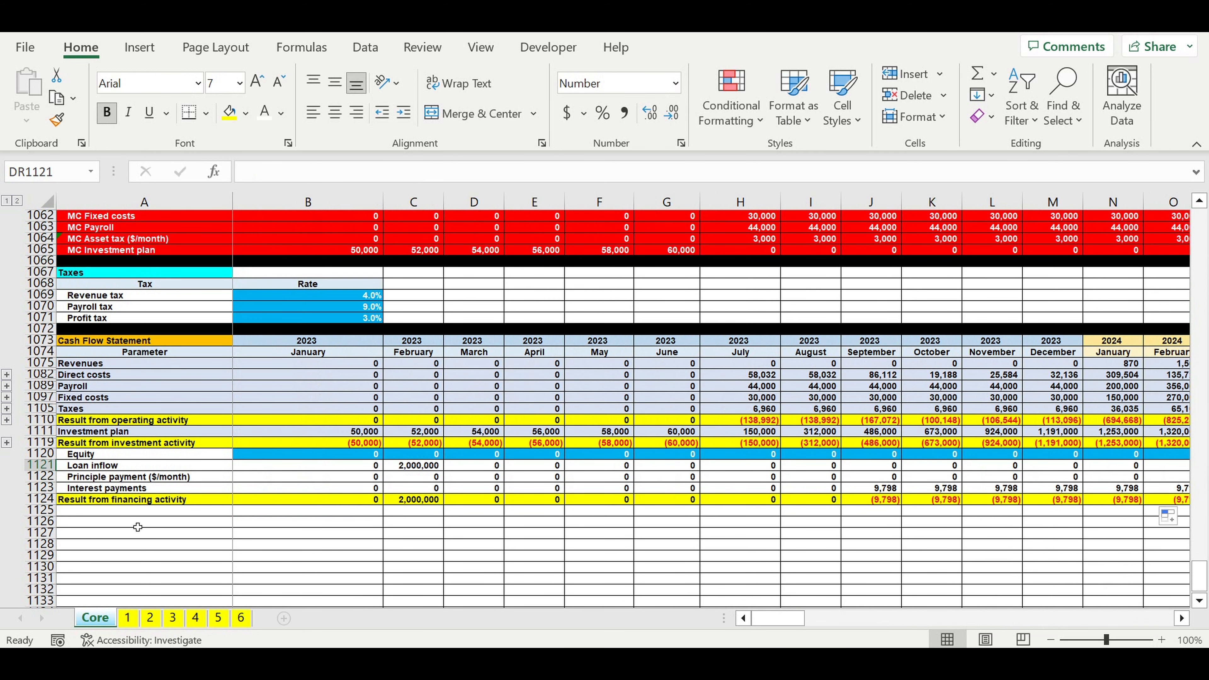
Step: Expand the grouped tax rows 1106 to 1109 under Taxes in the cash flow statement
left_click(172, 544)
left_click(101, 512)
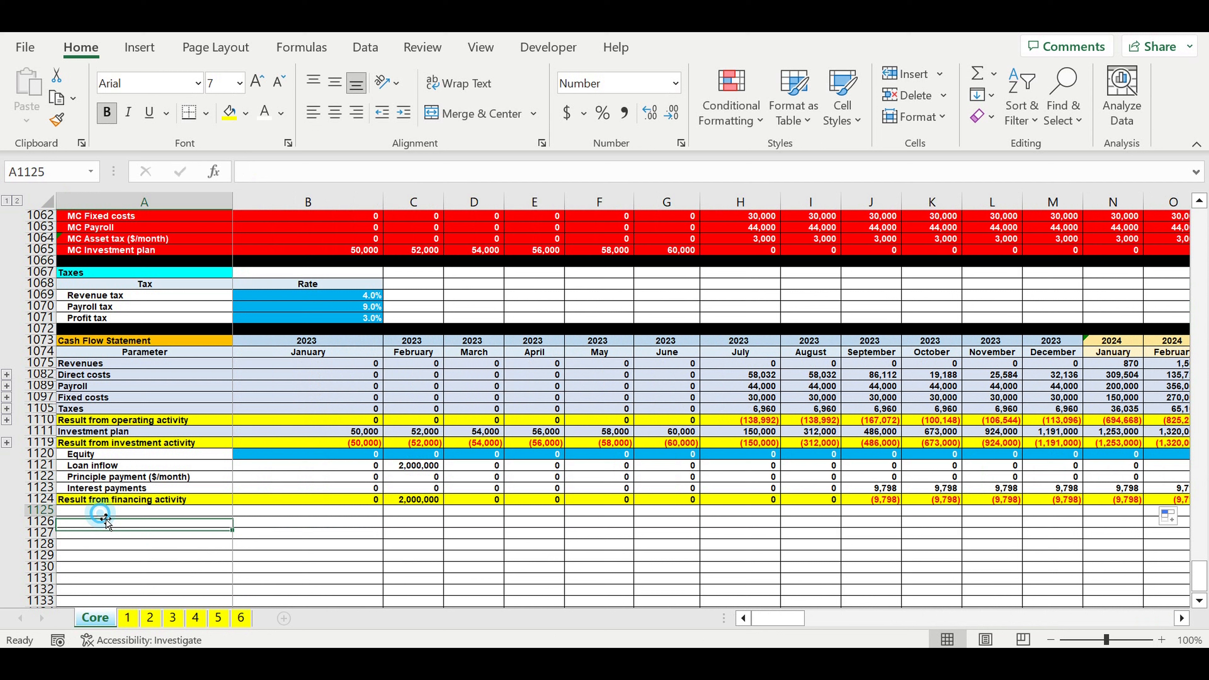
left_click(93, 402)
left_click(94, 409)
left_click(7, 420)
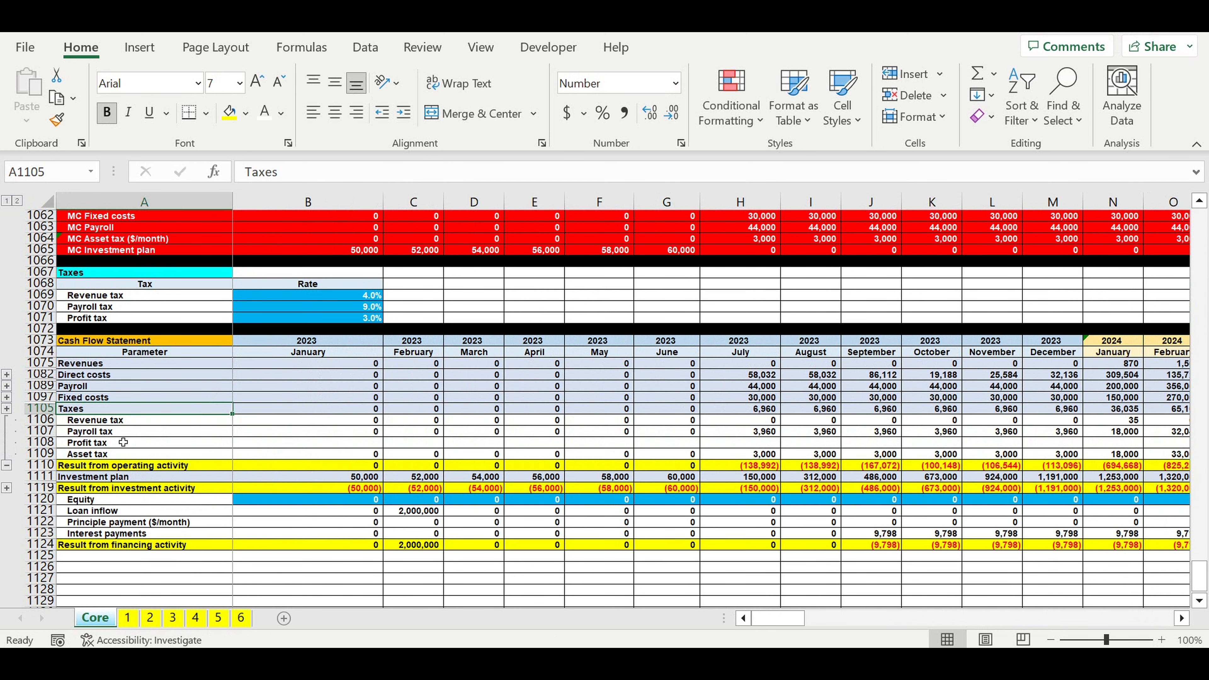
Step: Calculate the January 2023 profit tax in B1108 as =IF(B1075-B1082-B1089-B1097-B1106-B1107-B1109-B1122-B1123<0,0,(B1075-B1082-B1089-B1097-B1106-B1107-B1109-B1122-B1123)*$B$1071)
left_click(95, 442)
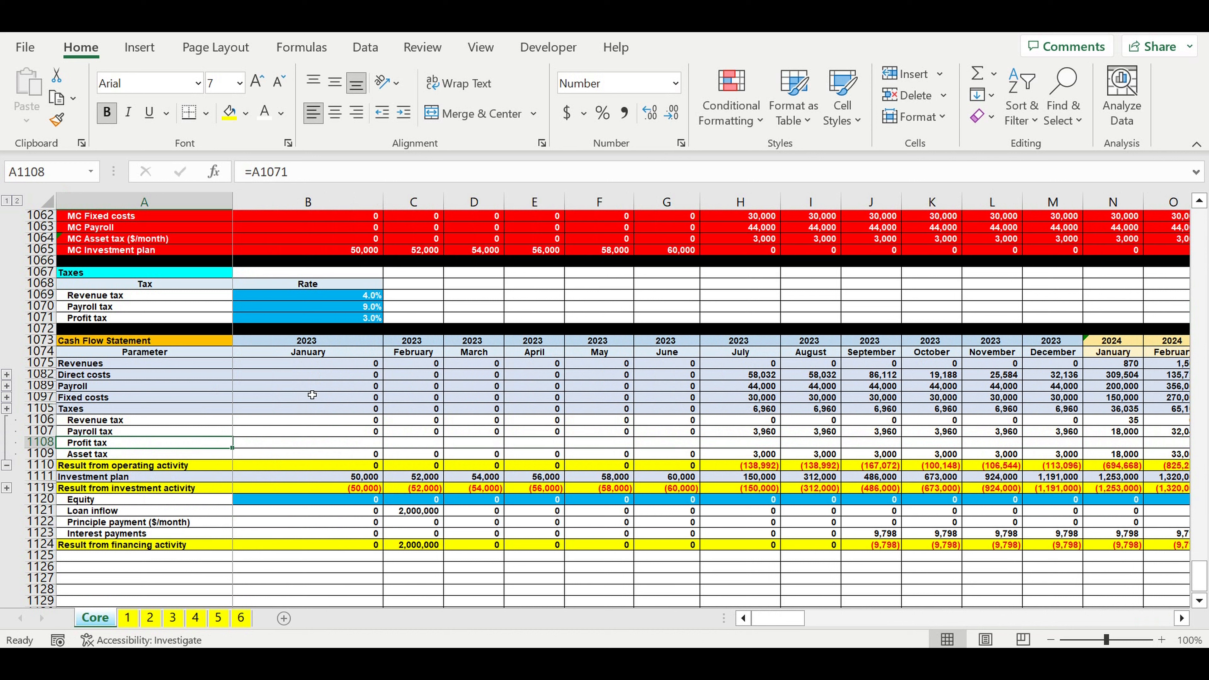
left_click(338, 446)
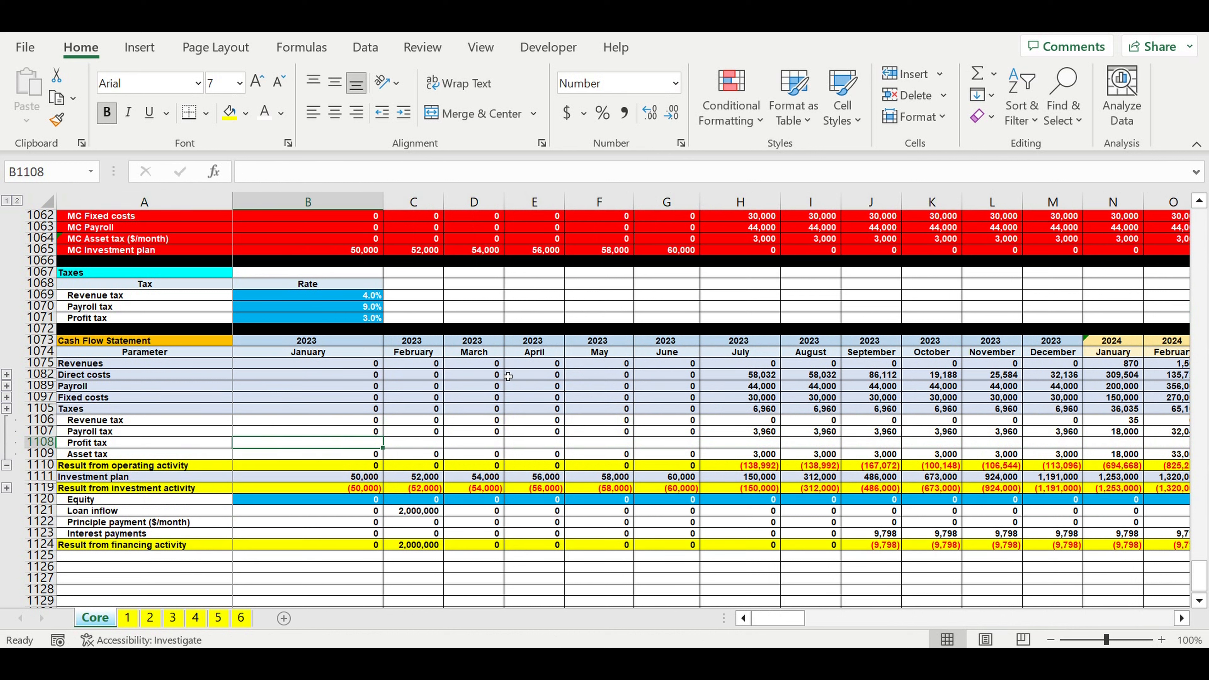
type("=")
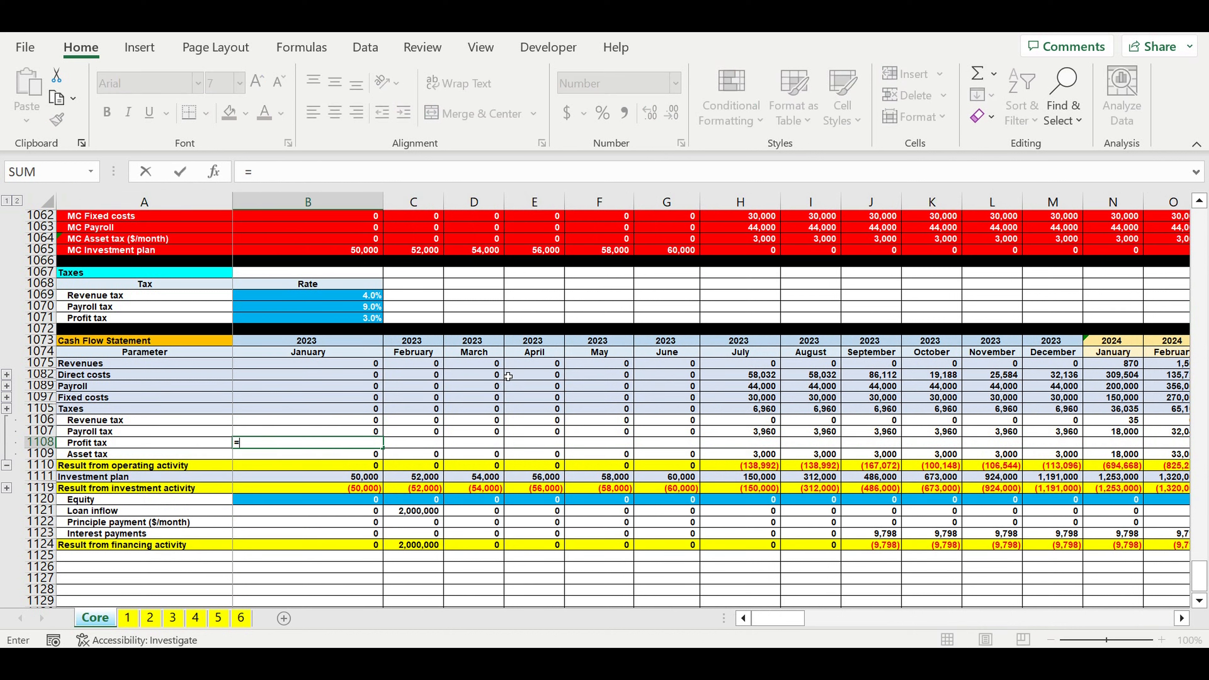
type("if(")
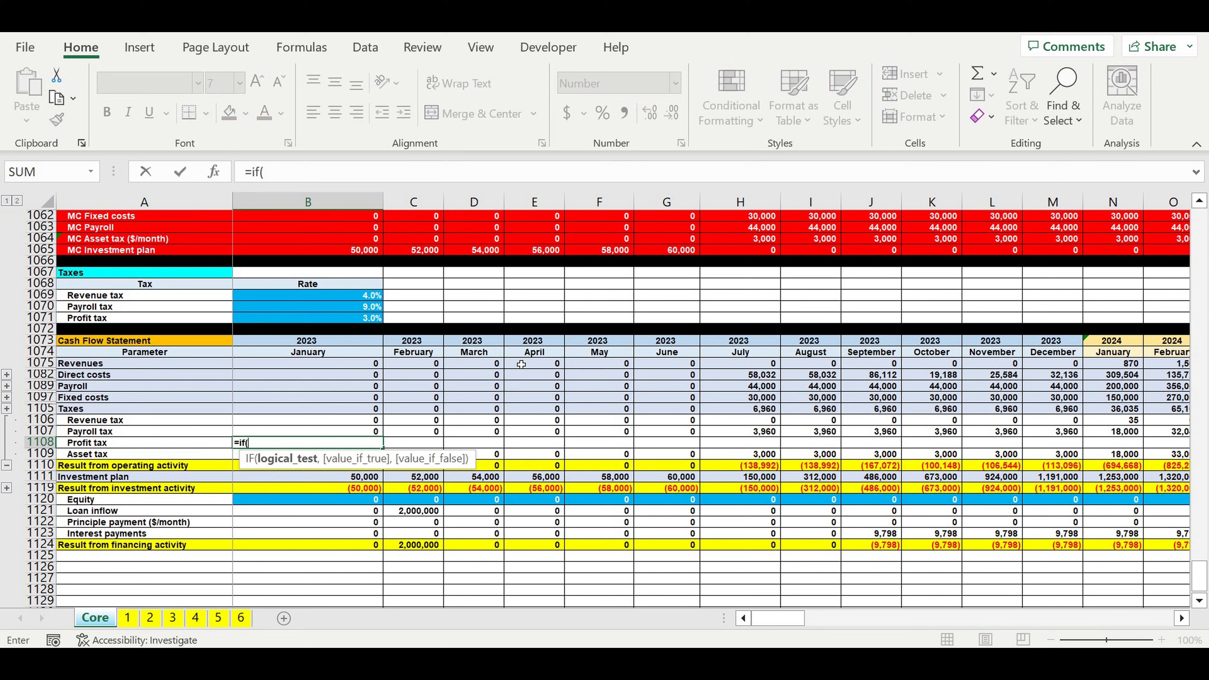
left_click(306, 367)
type("-")
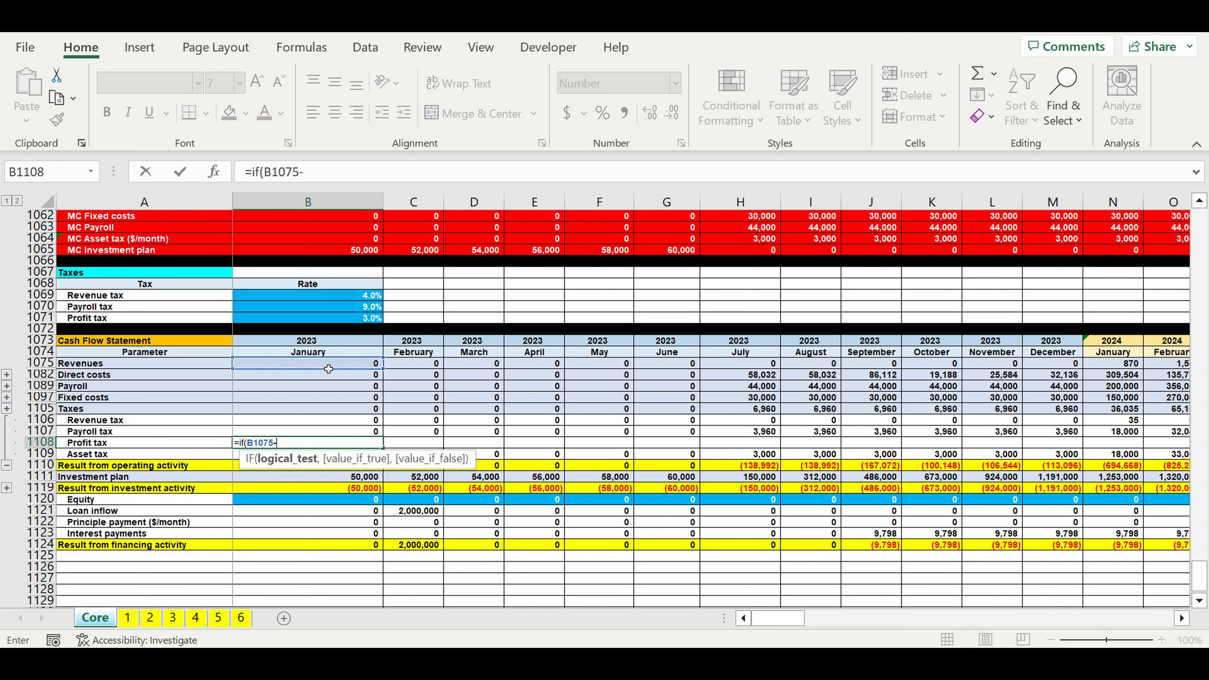
left_click(325, 379)
type("-")
left_click(268, 390)
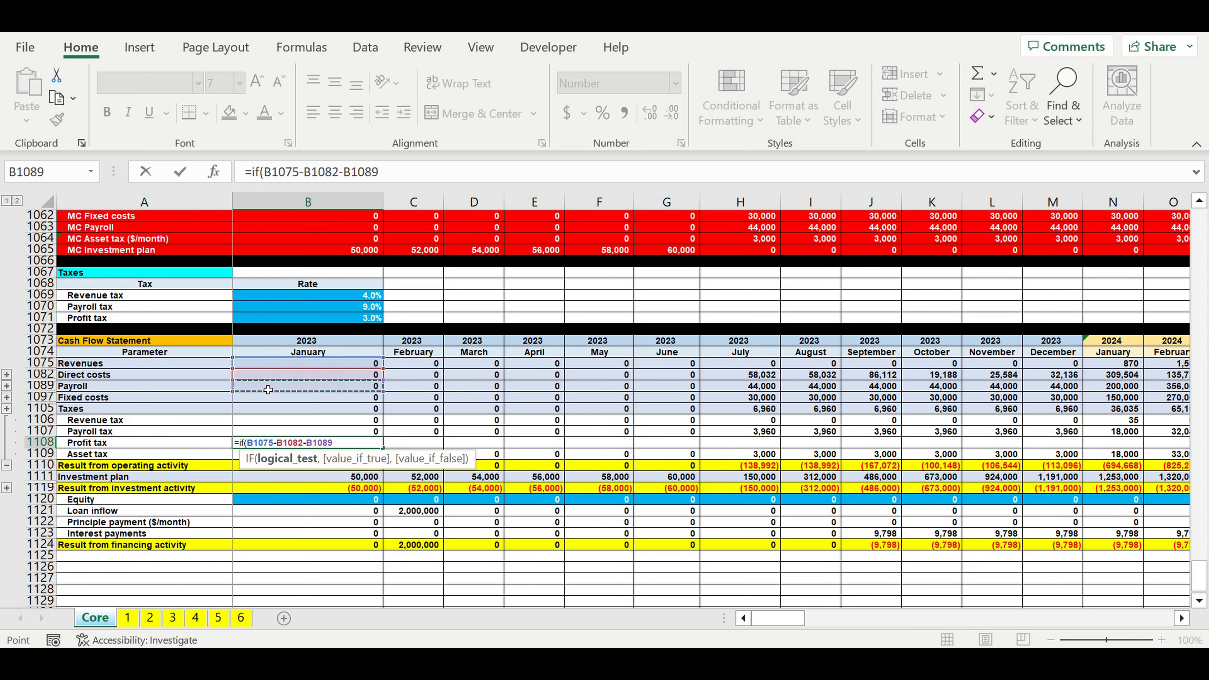
type("-")
left_click(263, 400)
type("-")
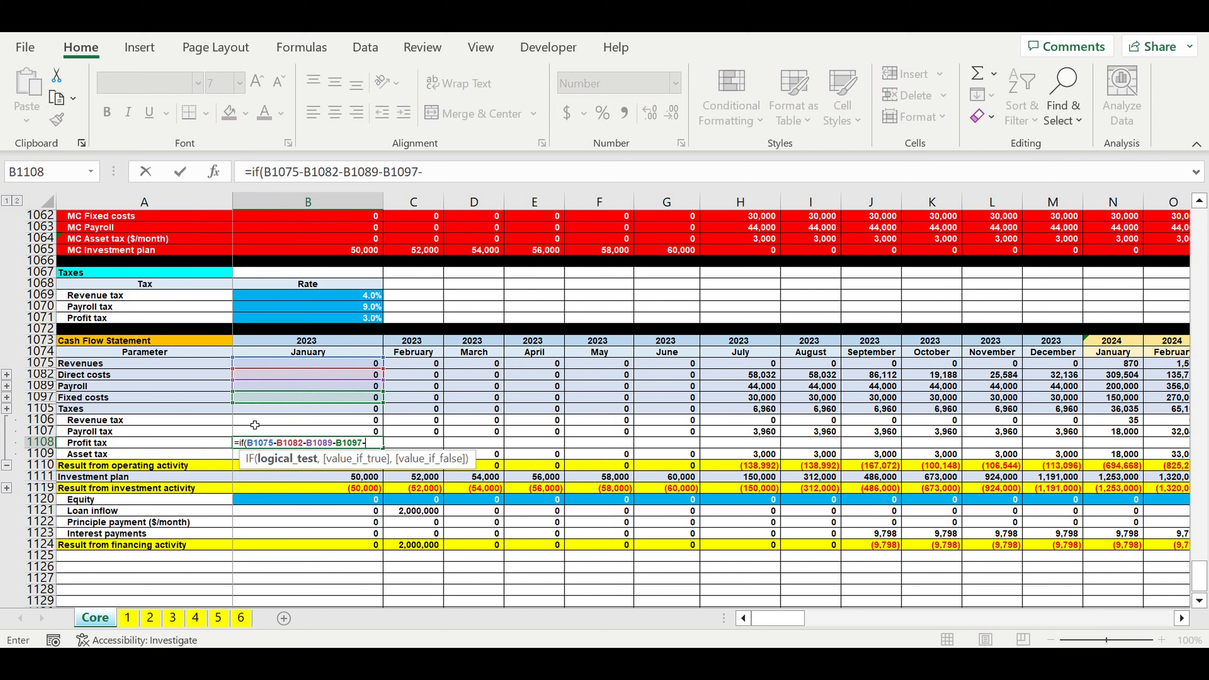
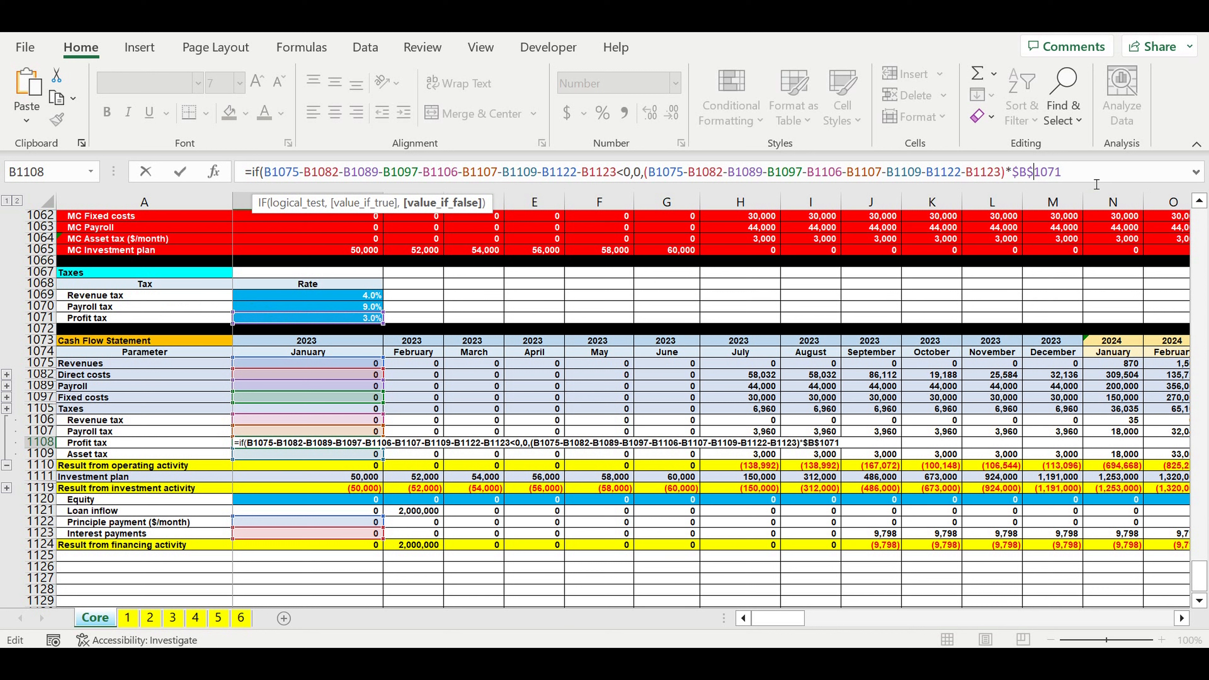
type(")")
key("Return")
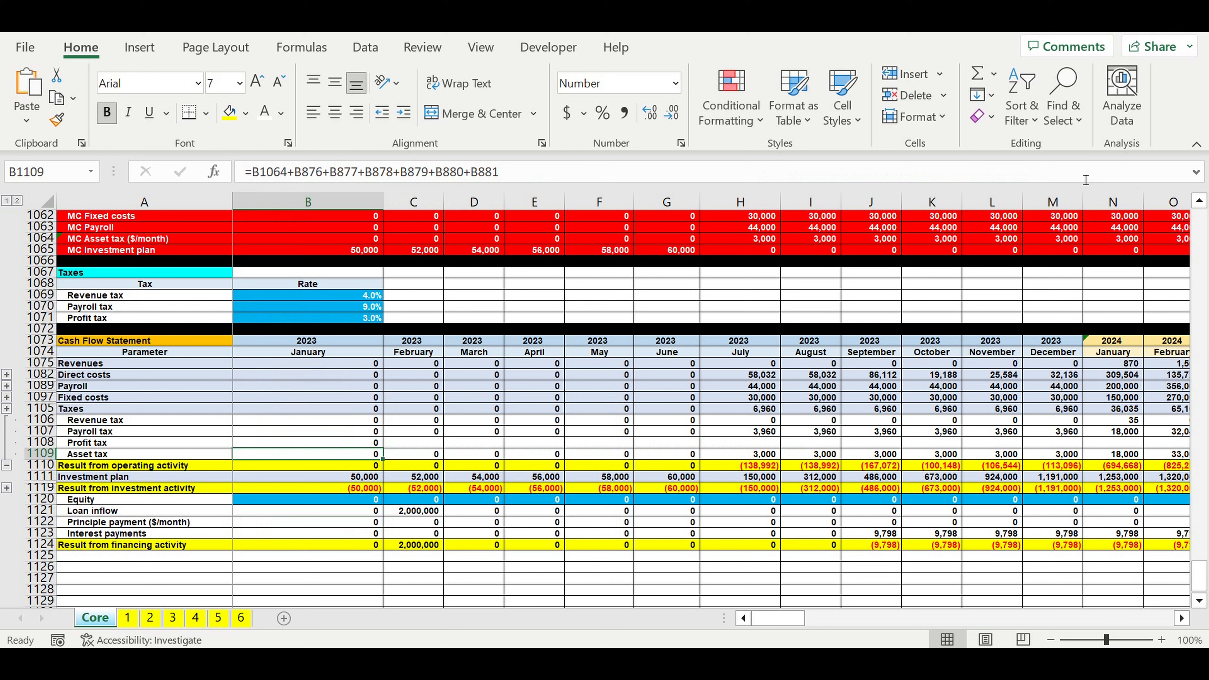
left_click_drag(391, 463, 1079, 456)
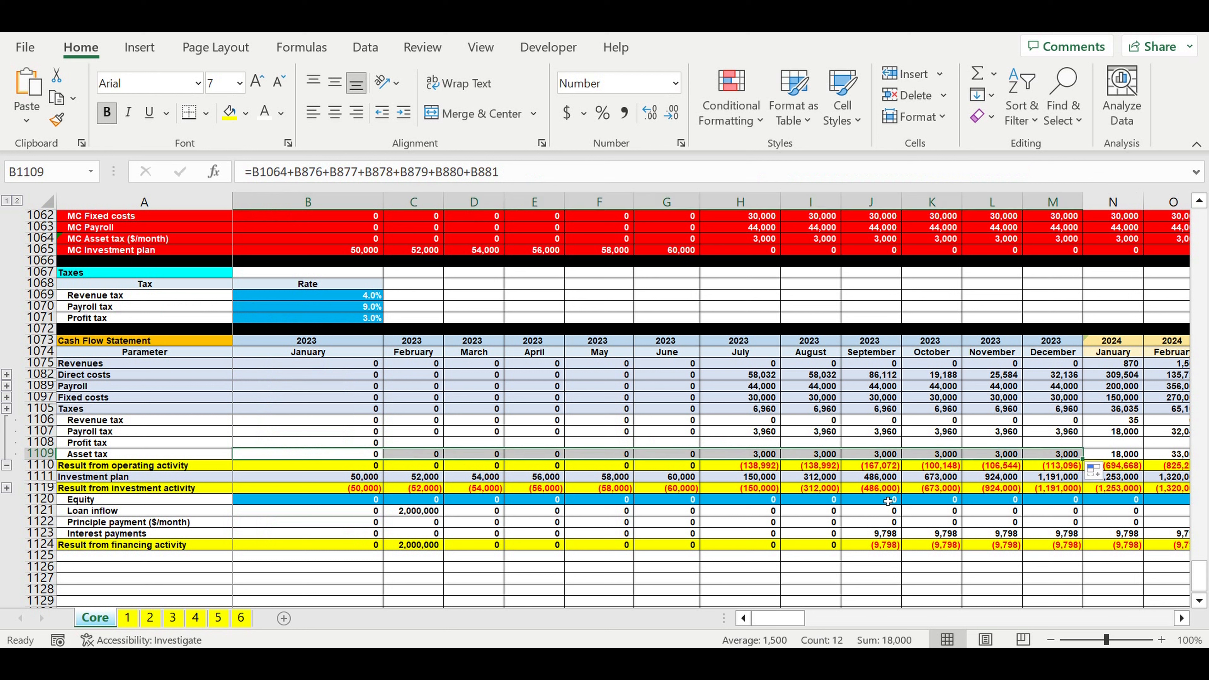
left_click(473, 488)
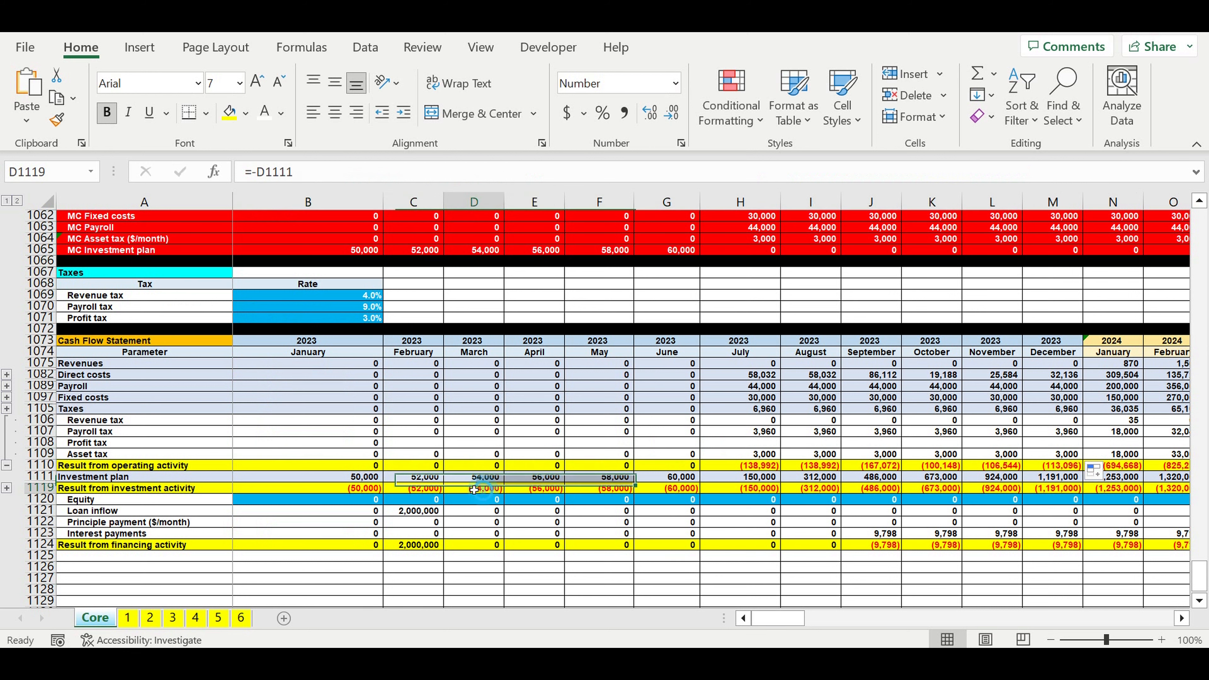
left_click(361, 456)
Step: Copy the January 2023 profit tax formula in B1108 across the following months and collapse the grouped tax rows
left_click(354, 444)
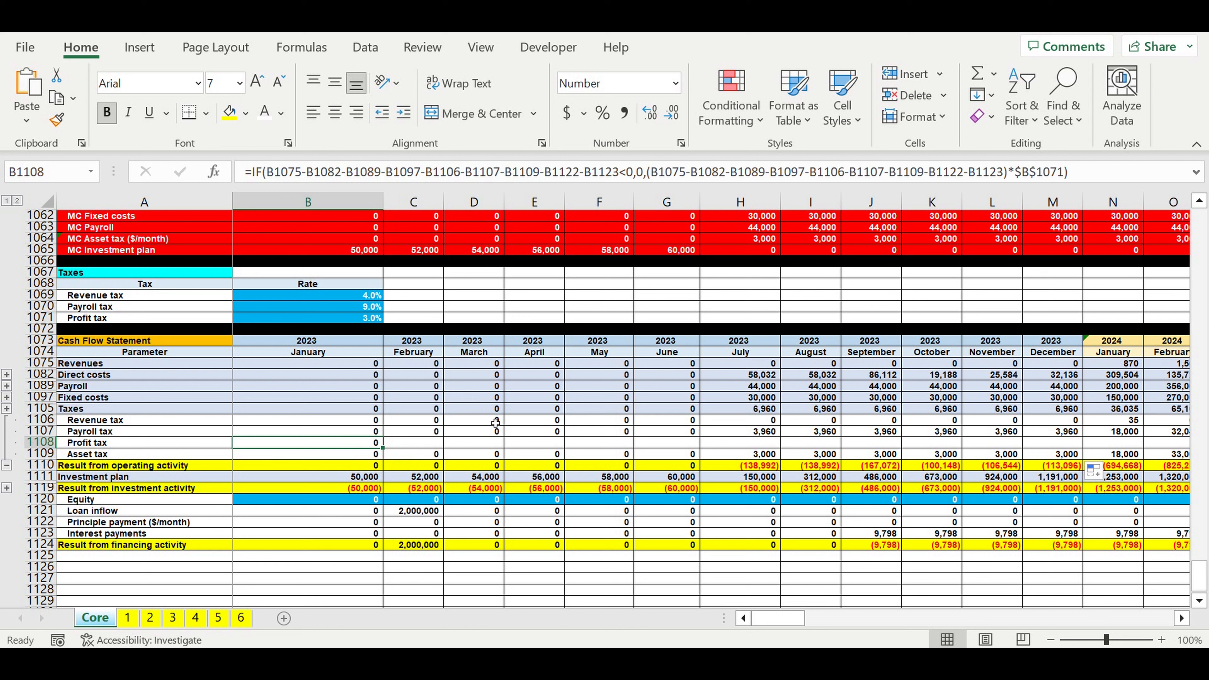
left_click(337, 171)
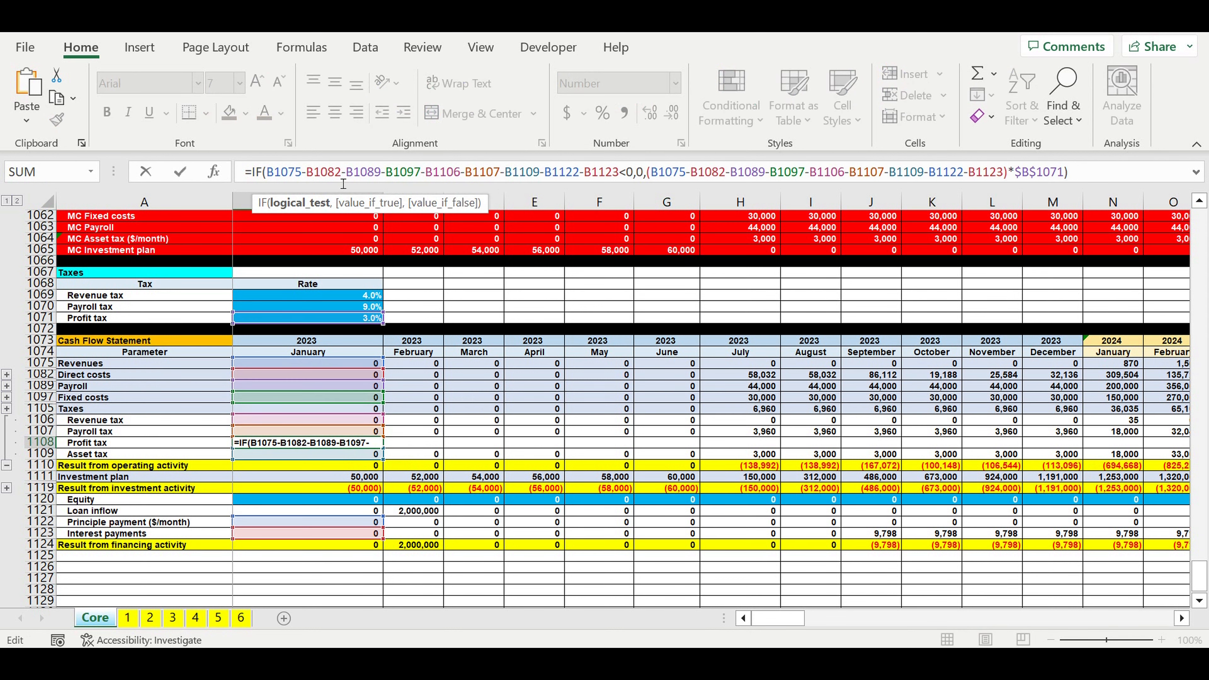
key("Escape")
left_click_drag(383, 448, 1202, 443)
left_click_drag(1082, 448, 1112, 444)
left_click(7, 465)
Step: Enter the label "Cash balance at the biginning of period" in A1125, directly below the financing result
left_click(144, 511)
type("Cash balance at the biginning of period")
key("Return")
Step: Clear the copies of the label from the month columns of row 1125, keeping only the one in column A
left_click_drag(598, 516, 137, 508)
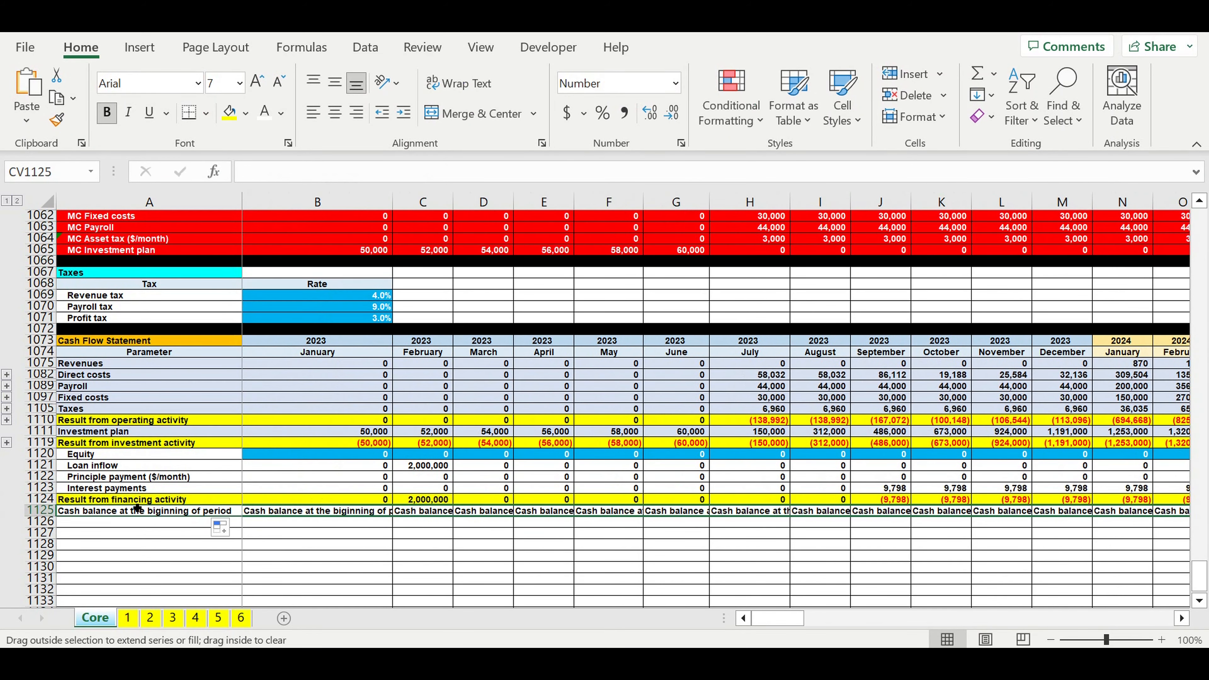
left_click_drag(268, 511, 269, 512)
left_click(281, 541)
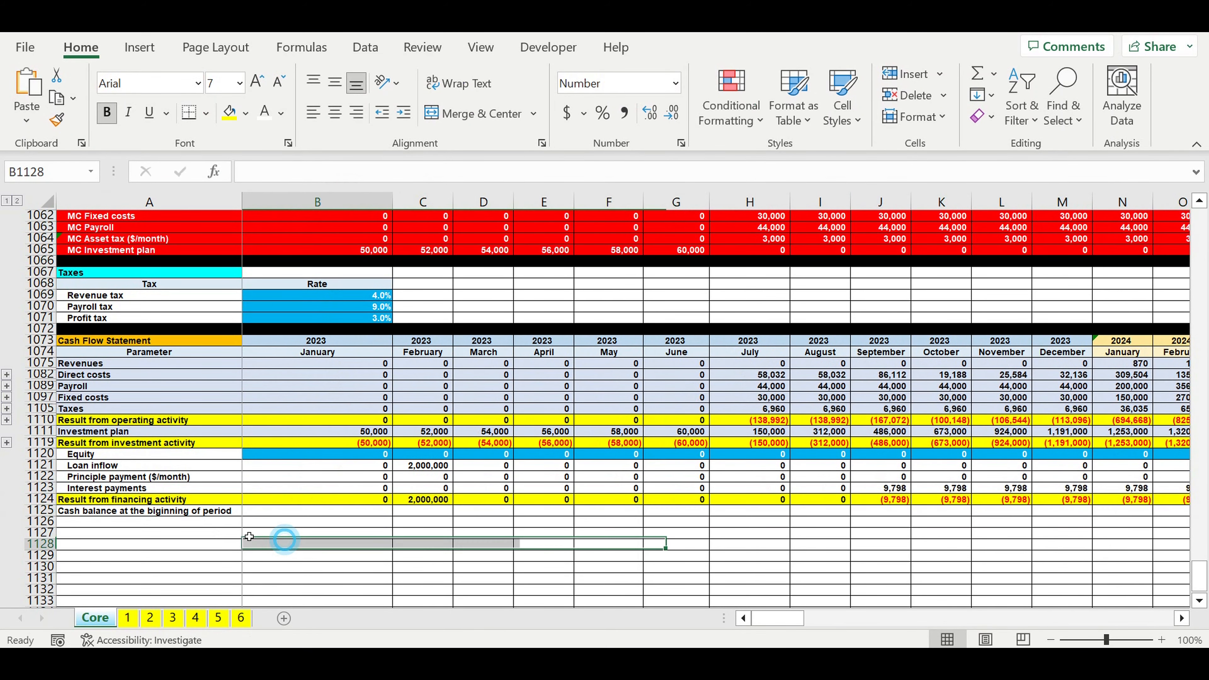
Step: Copy the label from A1125 to A1126 and change it to "Cash balance at the end of period"
left_click(221, 511)
left_click_drag(247, 523, 245, 525)
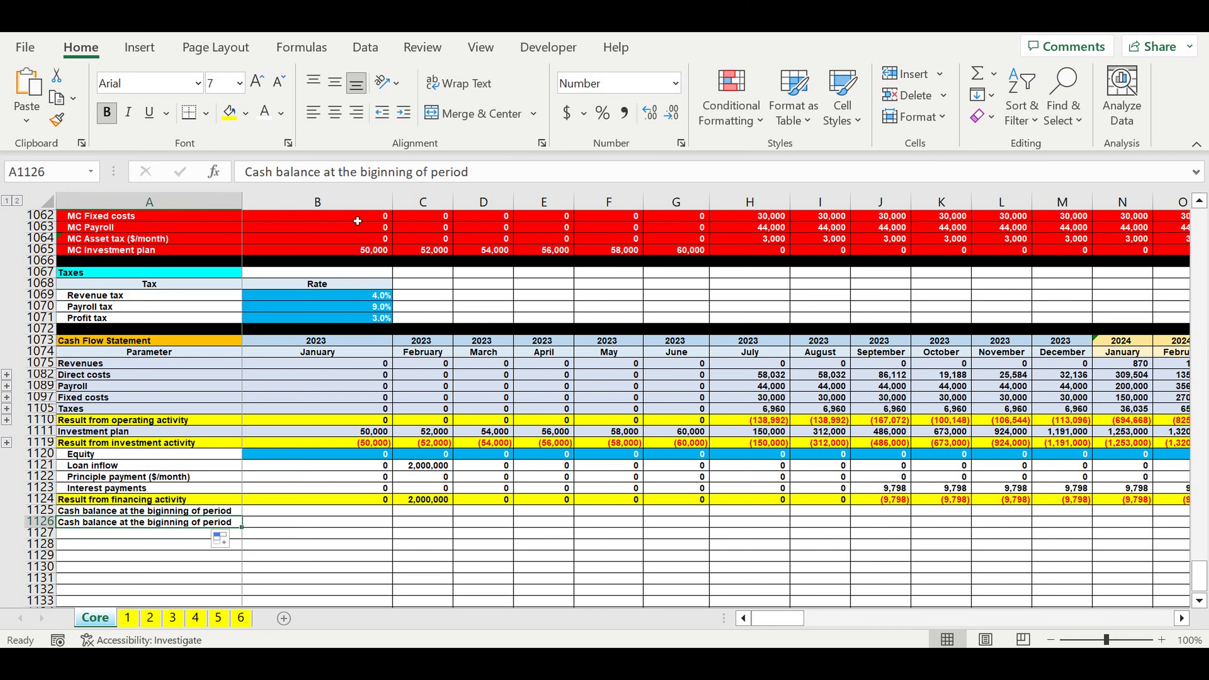
left_click(362, 172)
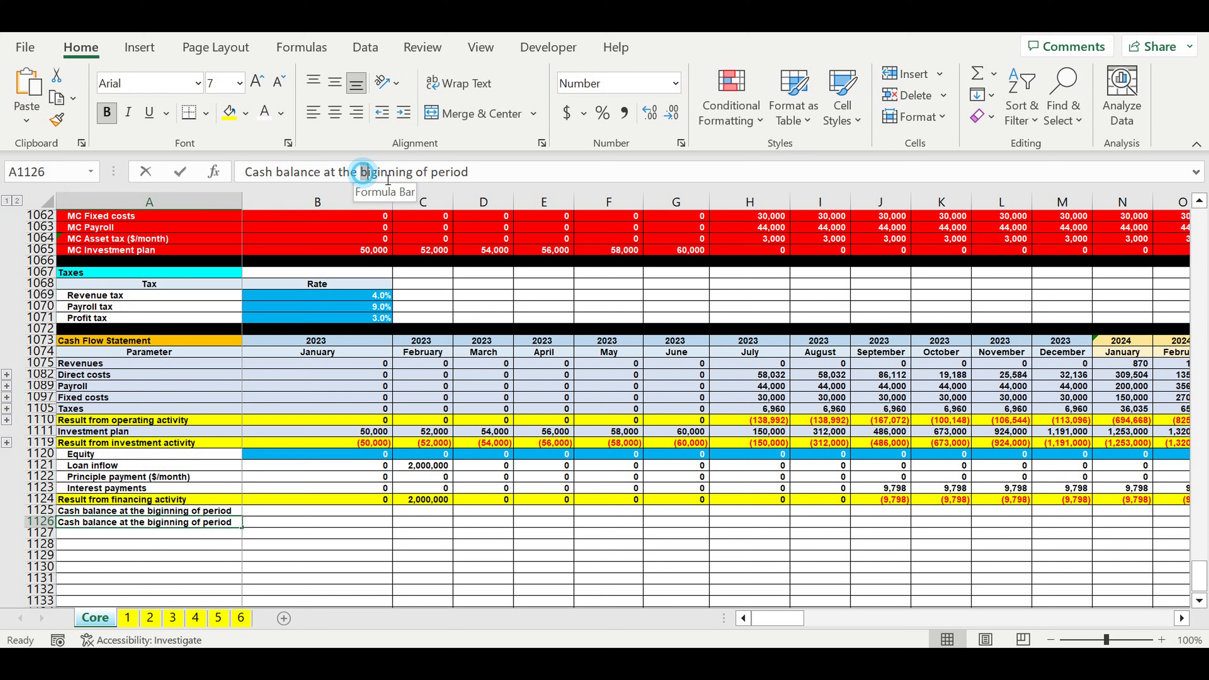
double_click(388, 177)
type("end")
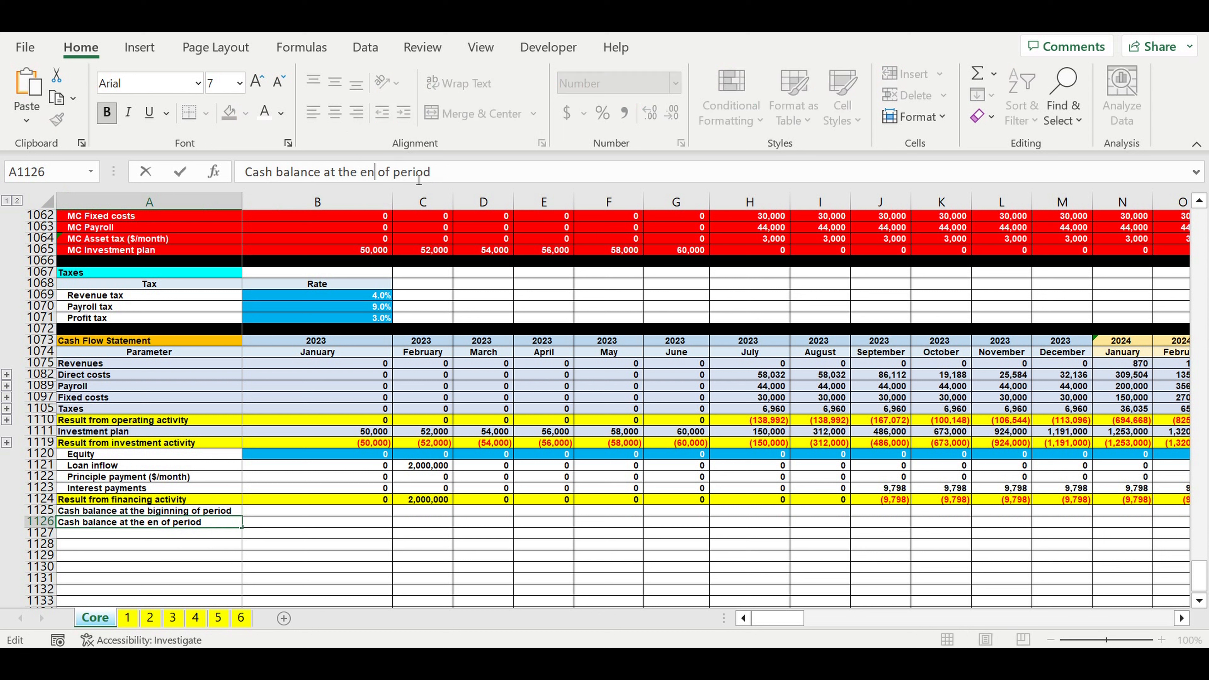
key("Return")
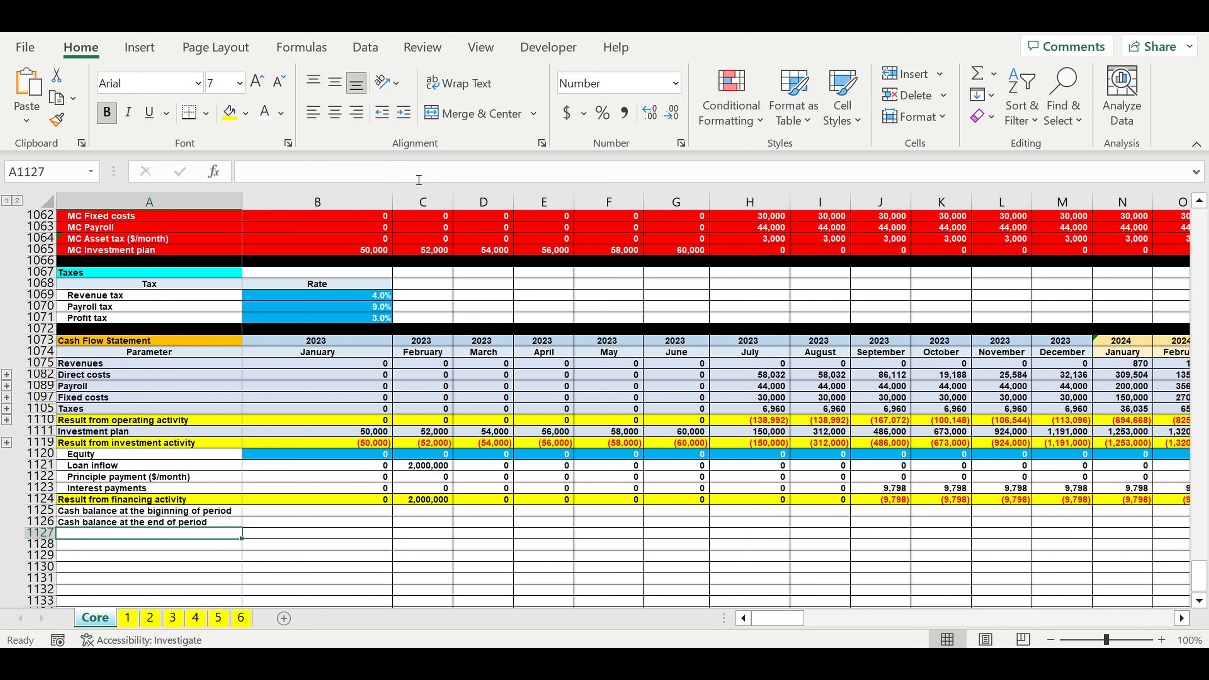
Step: Set the January 2023 opening cash balance in B1125 to 0
left_click(377, 550)
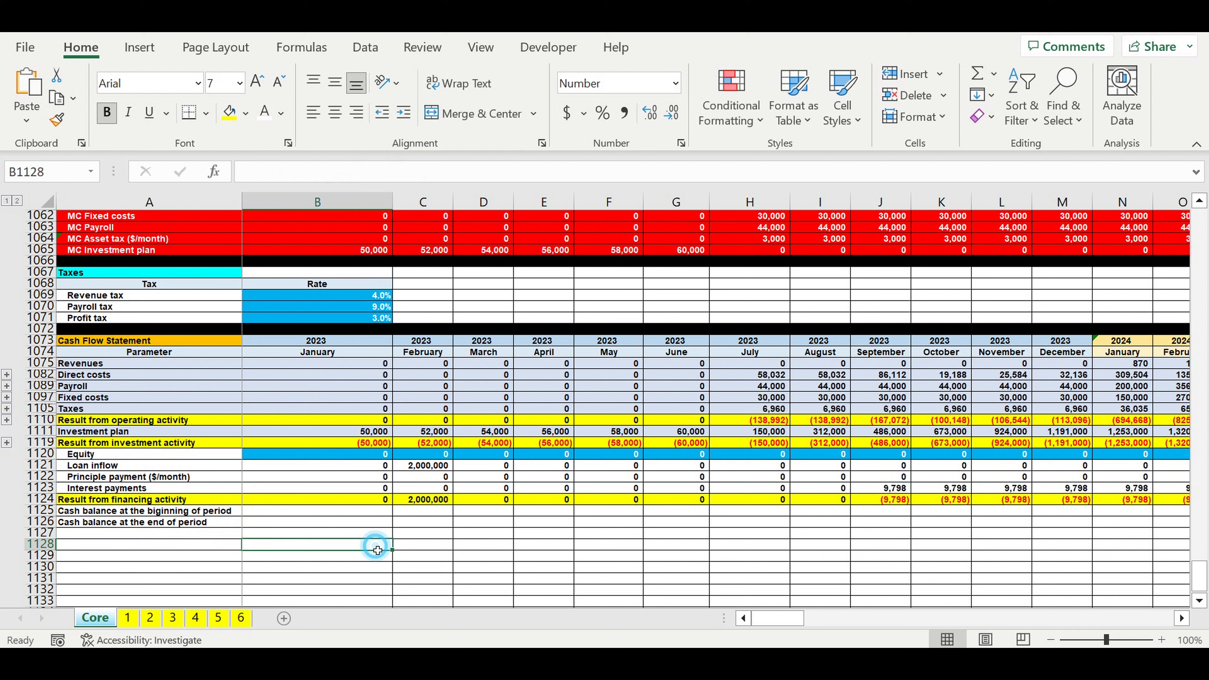
left_click(276, 512)
type("0")
key("Return")
left_click(362, 514)
Step: Calculate the January 2023 closing cash balance in B1126 as =B1110+B1119+B1124+B1125
left_click(271, 524)
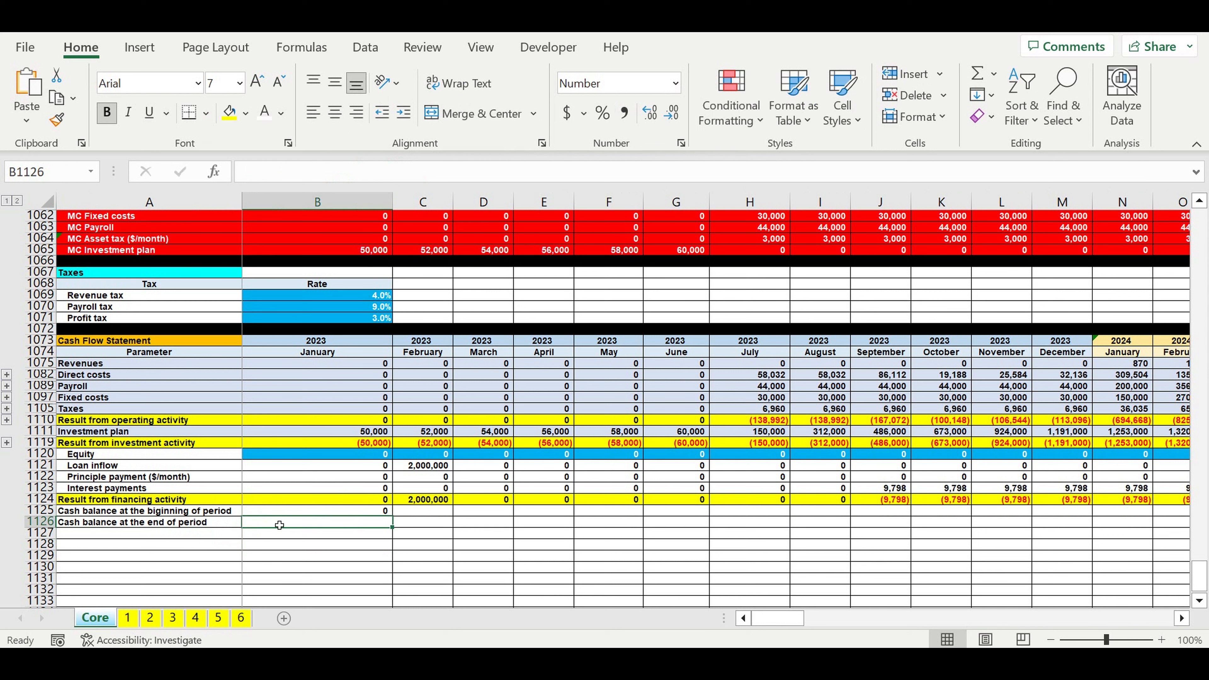
type("=")
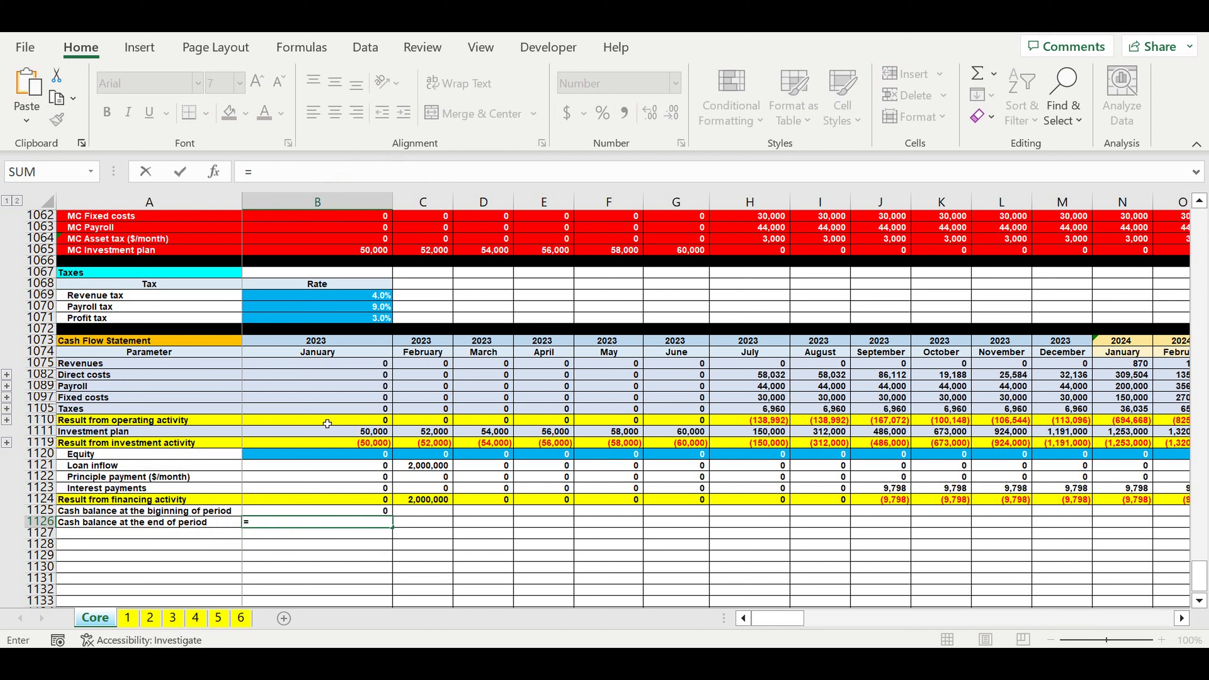
left_click(327, 423)
type("+")
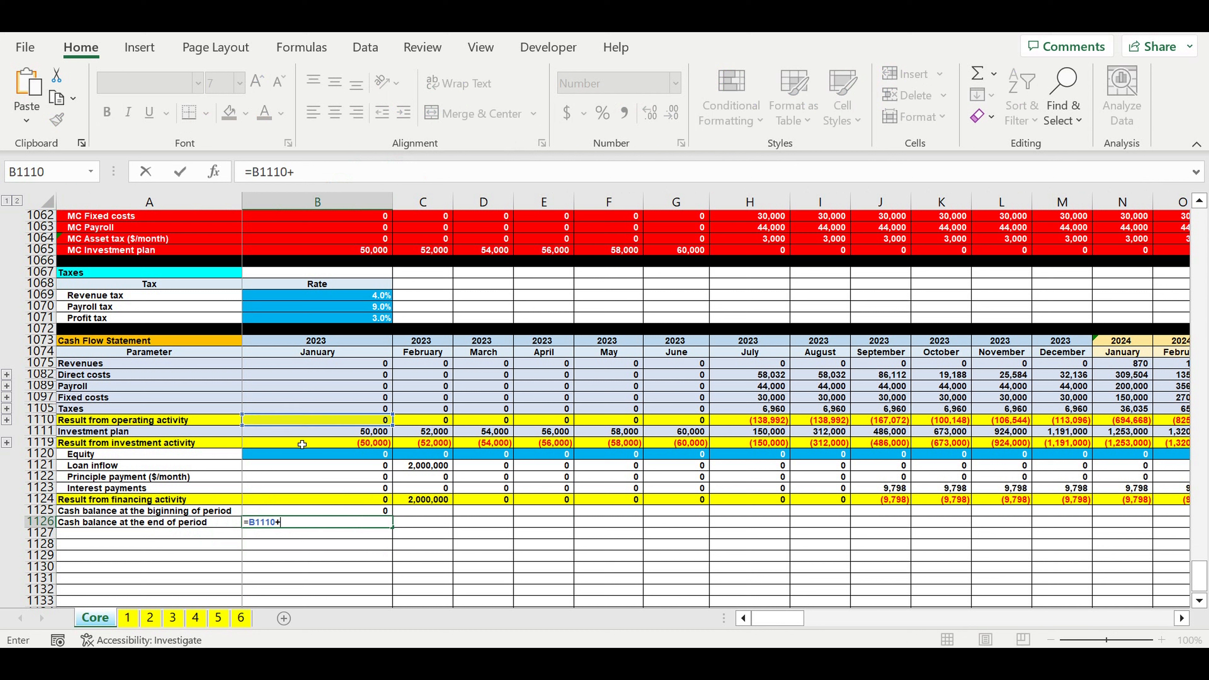
left_click(302, 445)
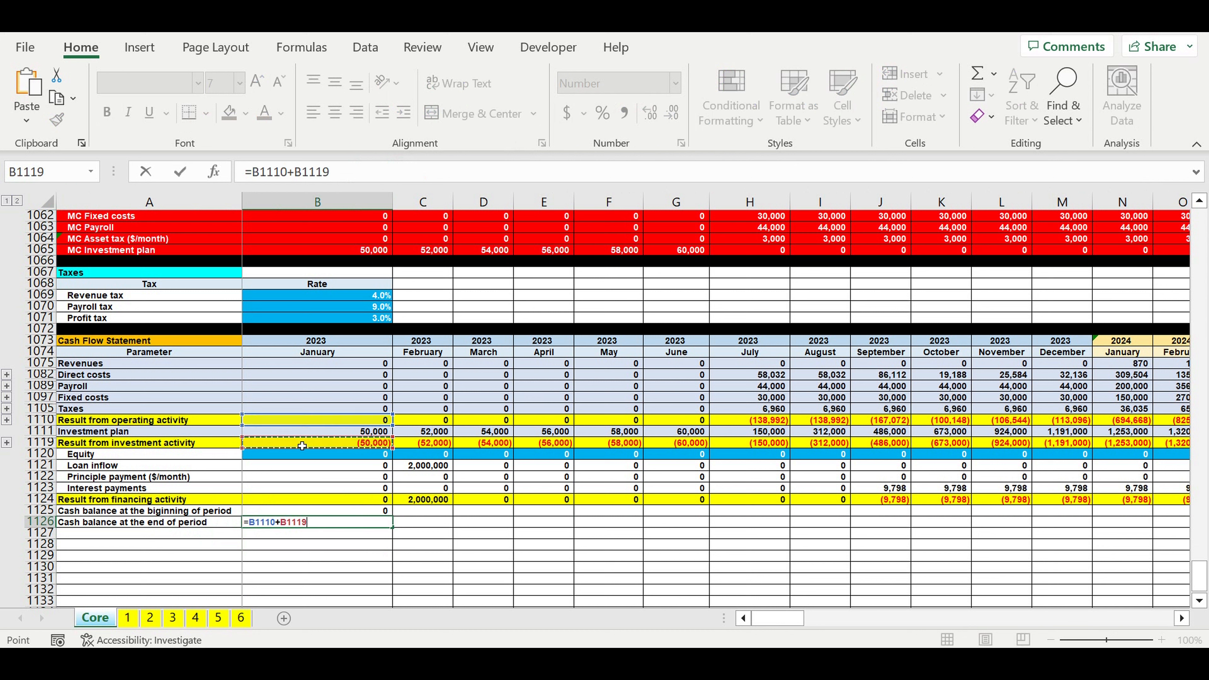
type("+")
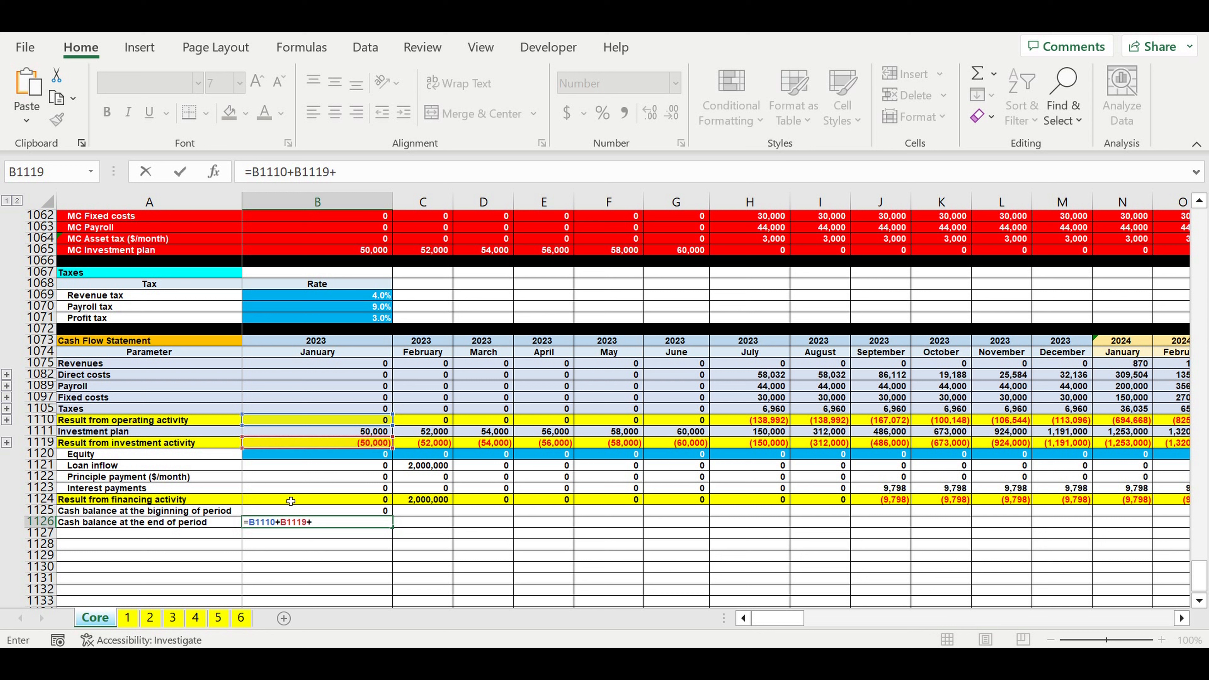
left_click(289, 502)
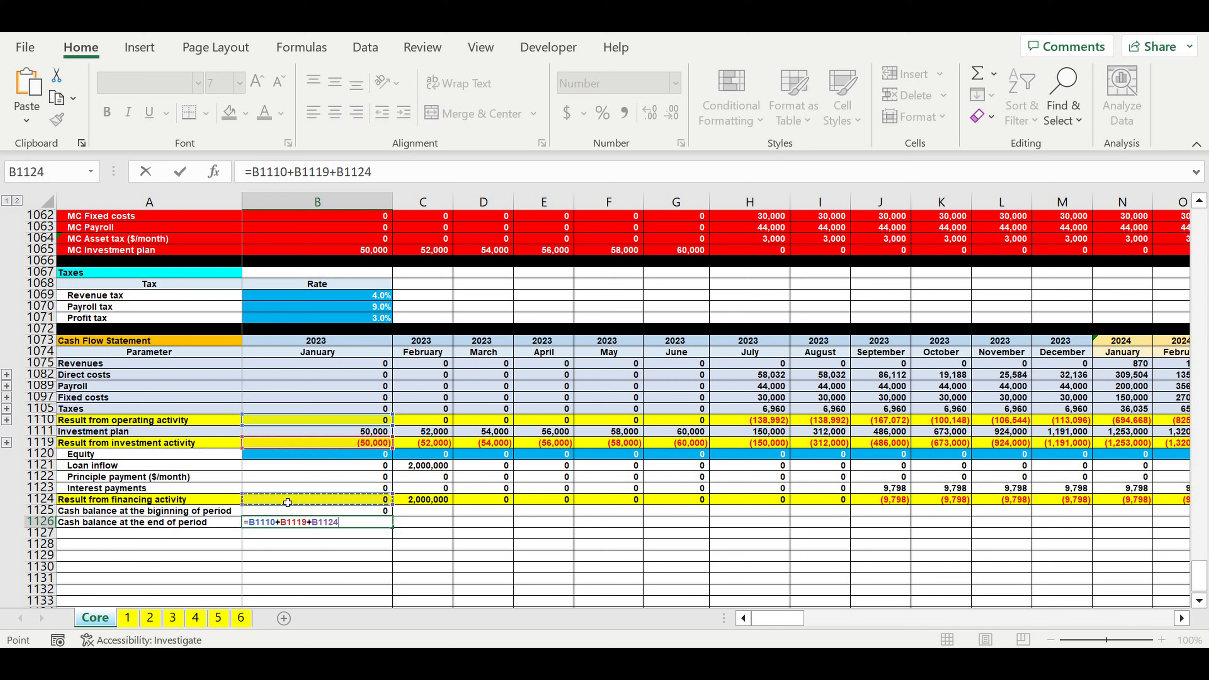
type("+")
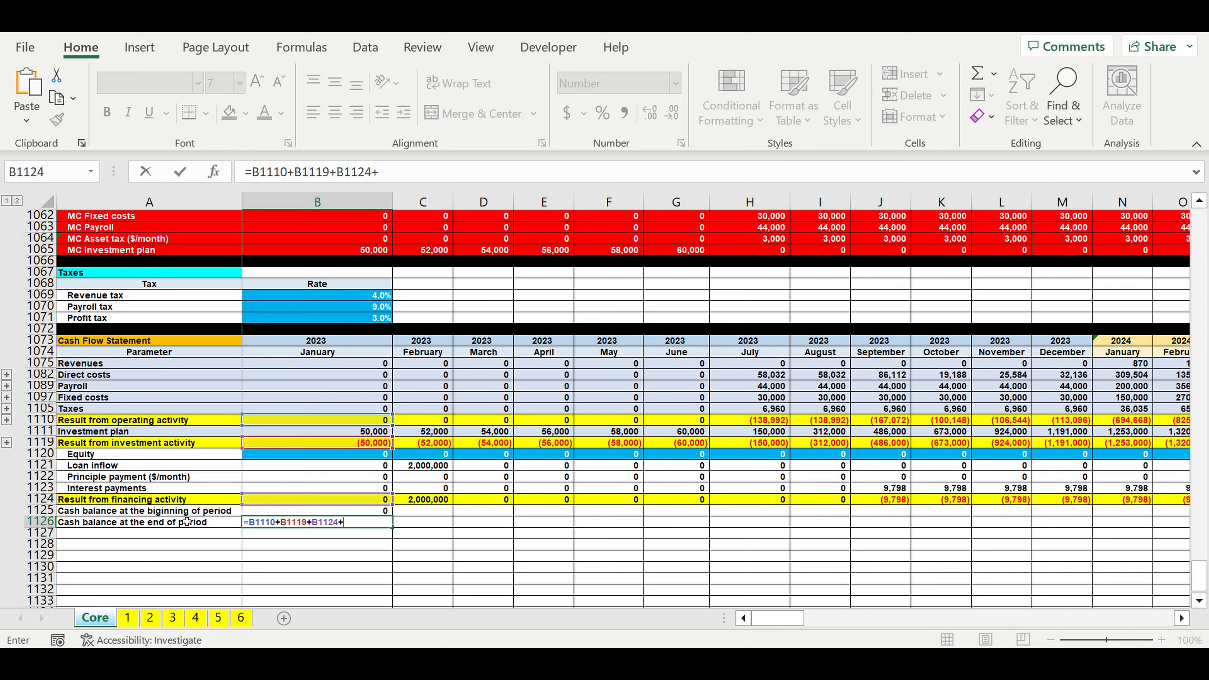
left_click(288, 514)
key("Return")
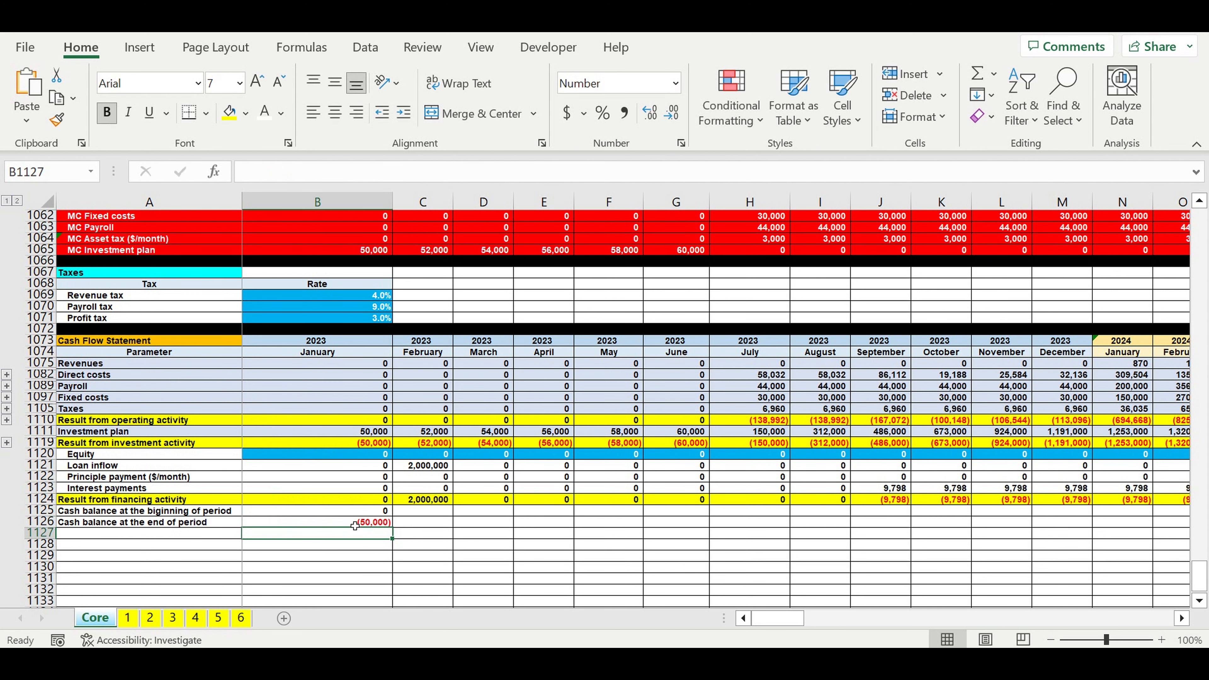
Step: Link the February 2023 opening cash balance in C1125 to January's closing balance with =B1126
left_click(351, 525)
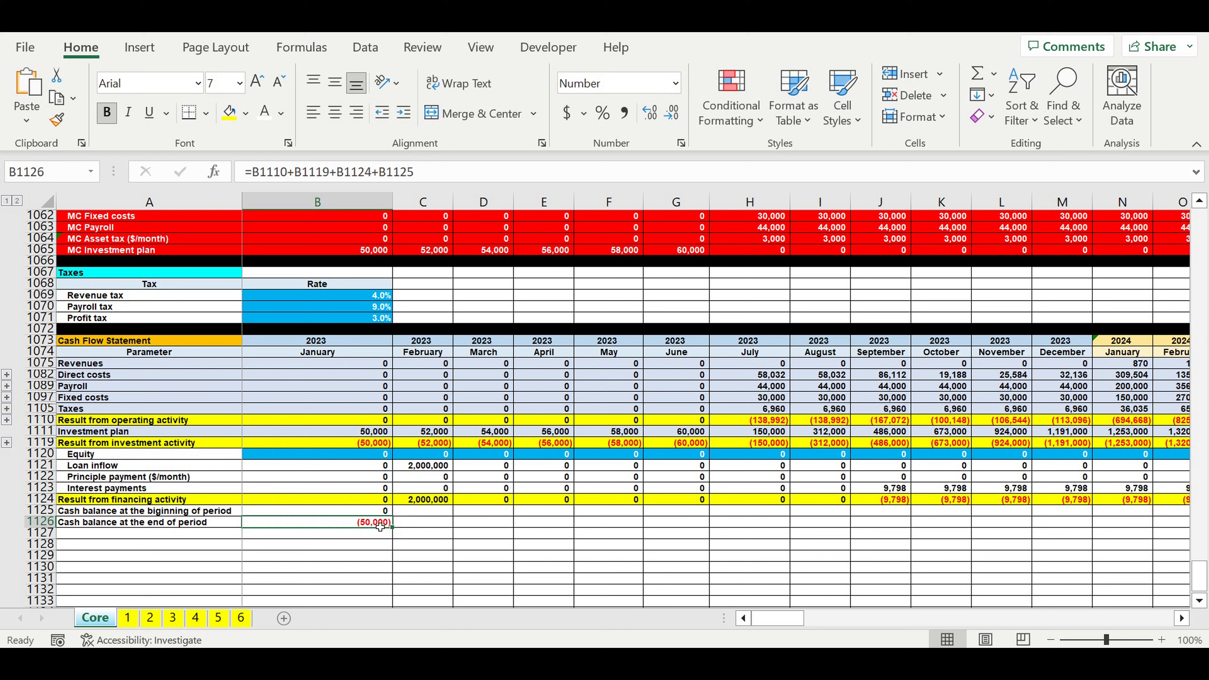
left_click(421, 514)
type("=")
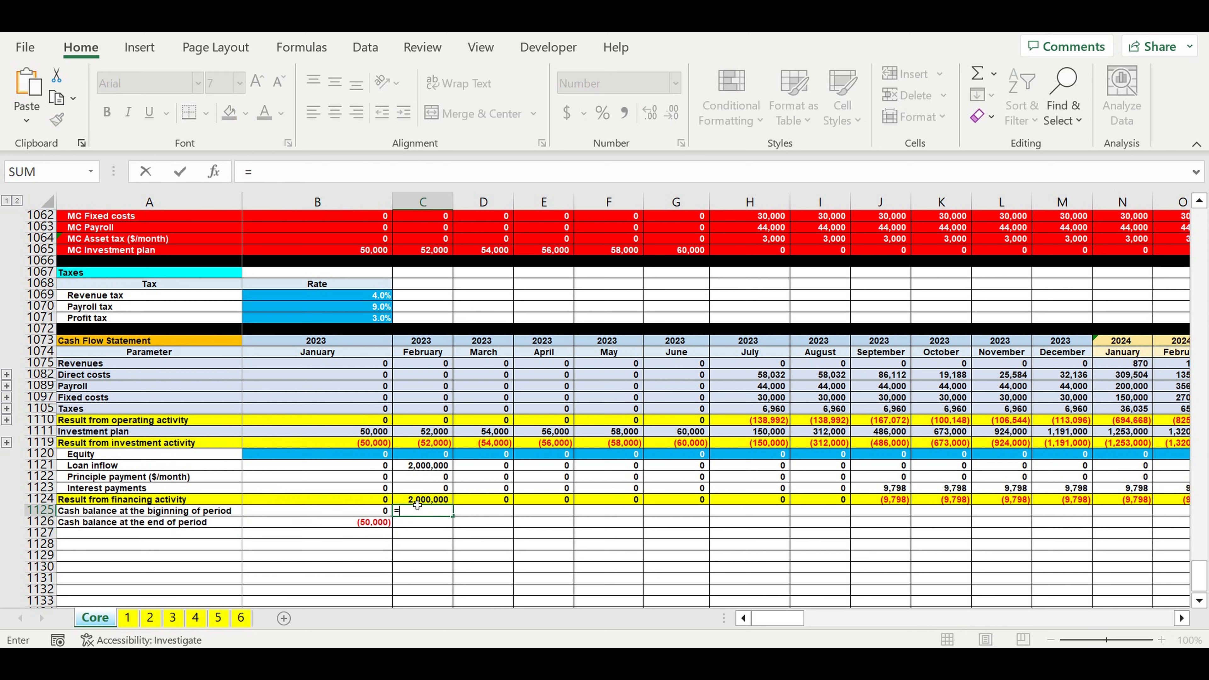
left_click(359, 524)
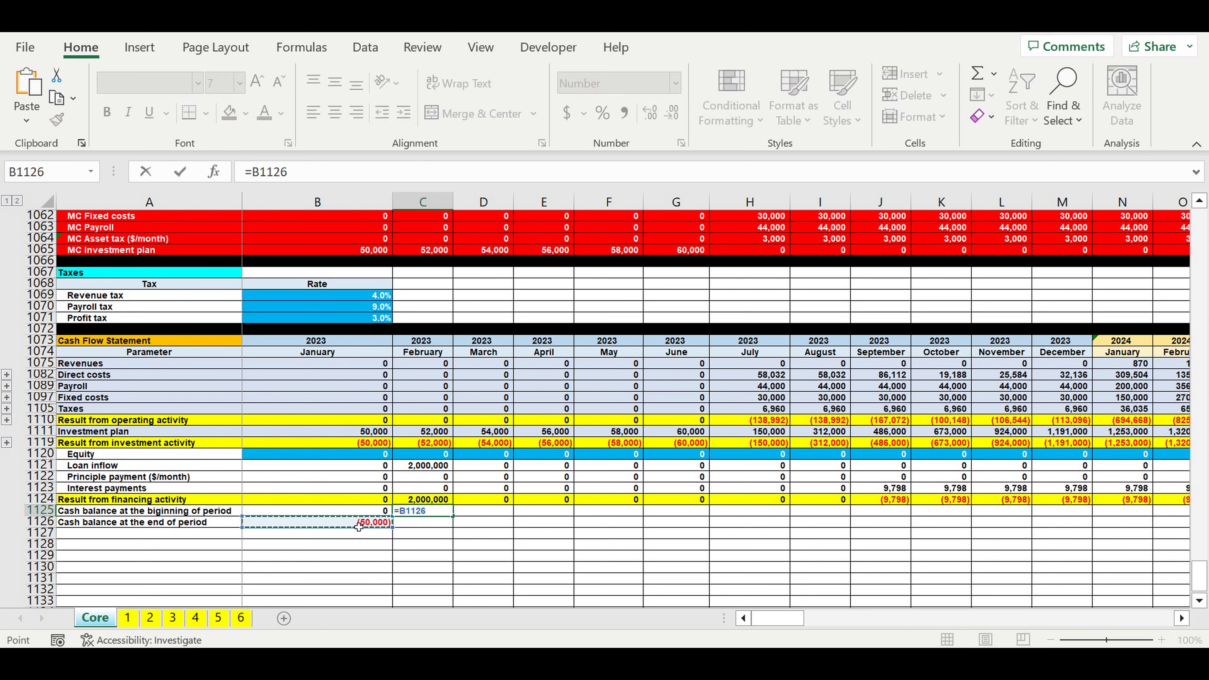
key("Return")
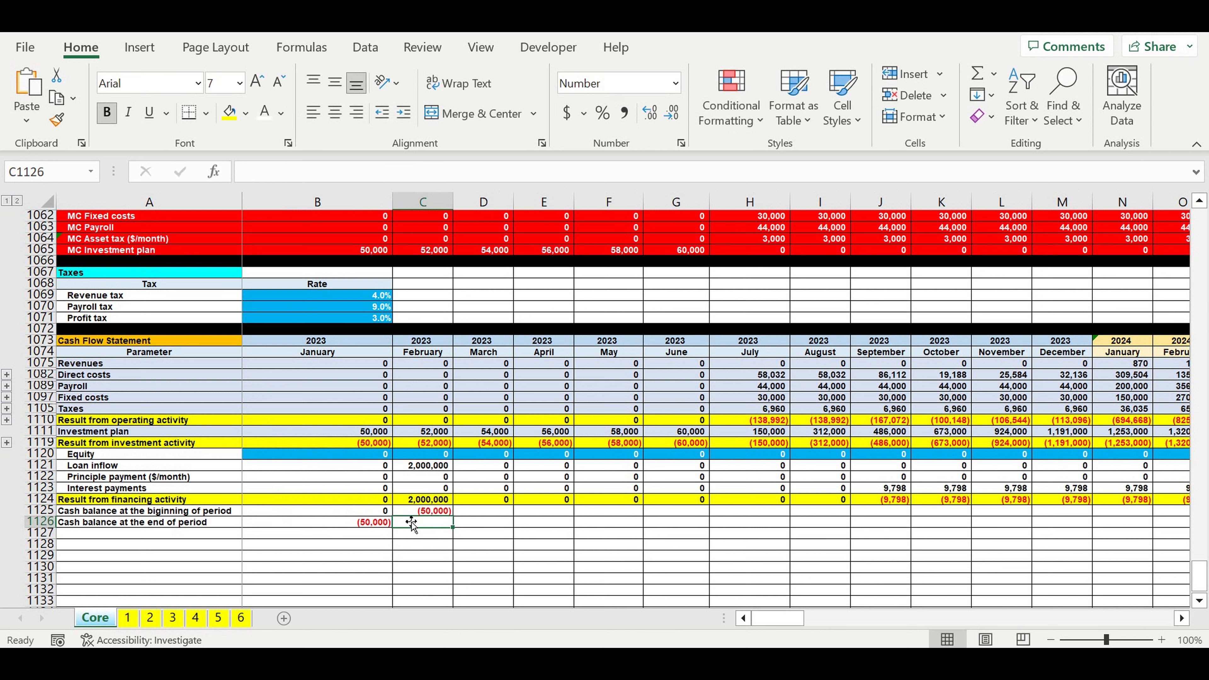
Step: Copy the closing cash balance formula from B1126 to February 2023 in C1126 and check its cell references
left_click(384, 523)
left_click_drag(395, 532, 440, 531)
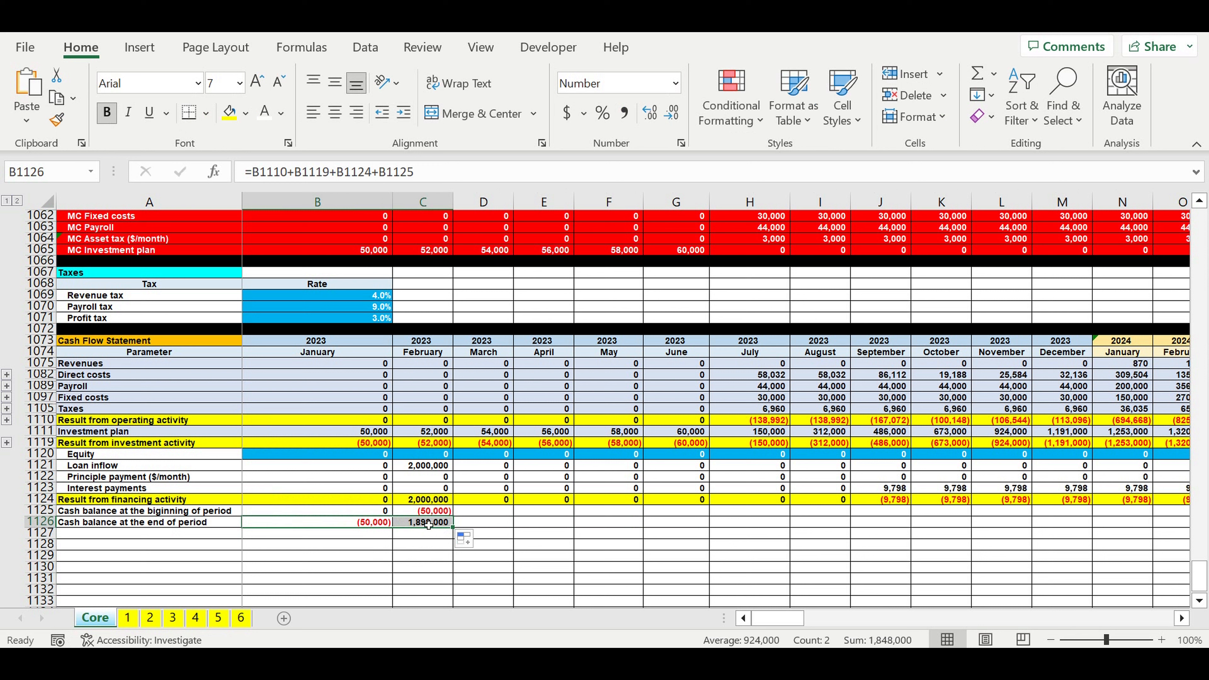
double_click(428, 524)
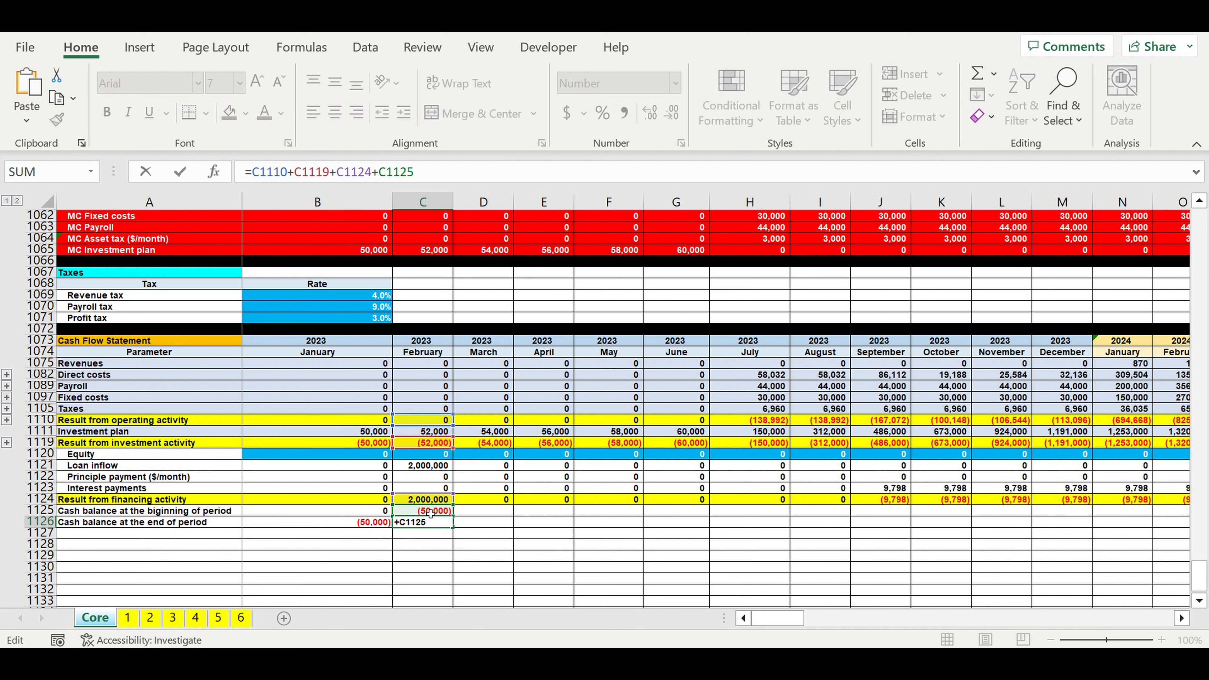
key("ctrl+Return")
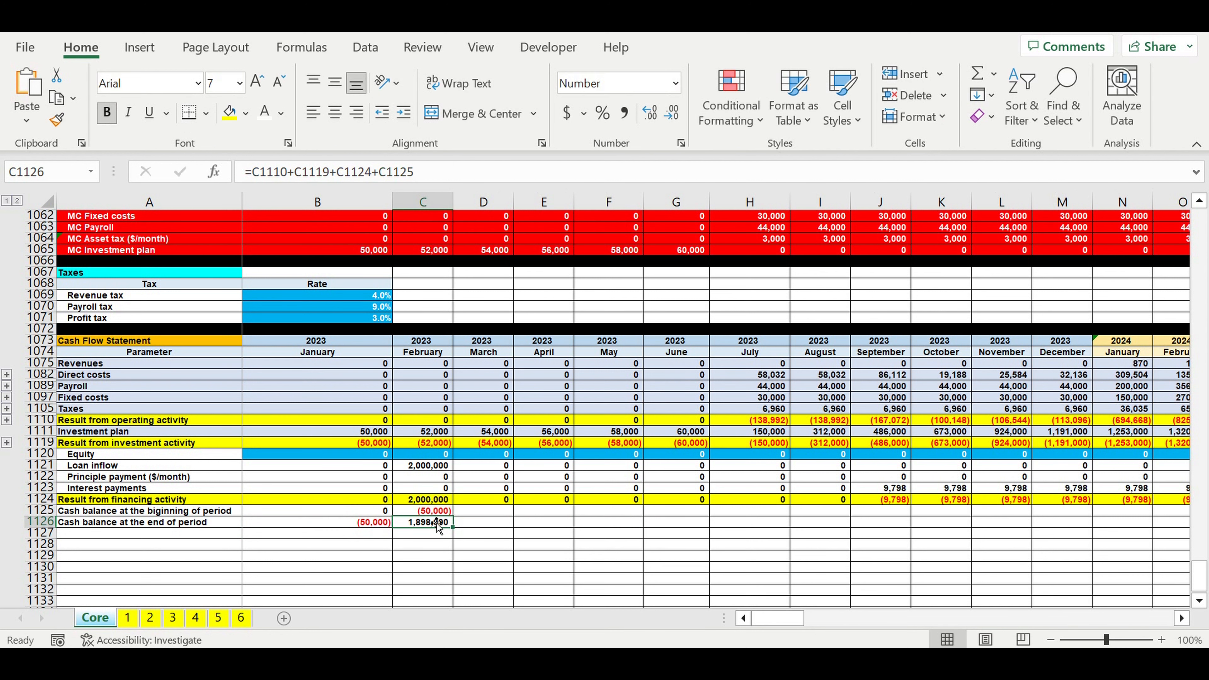
Step: Fill the February 2023 opening and closing cash balance formulas in C1125:C1126 across every month through December 2032 in column DQ
left_click_drag(428, 511, 431, 523)
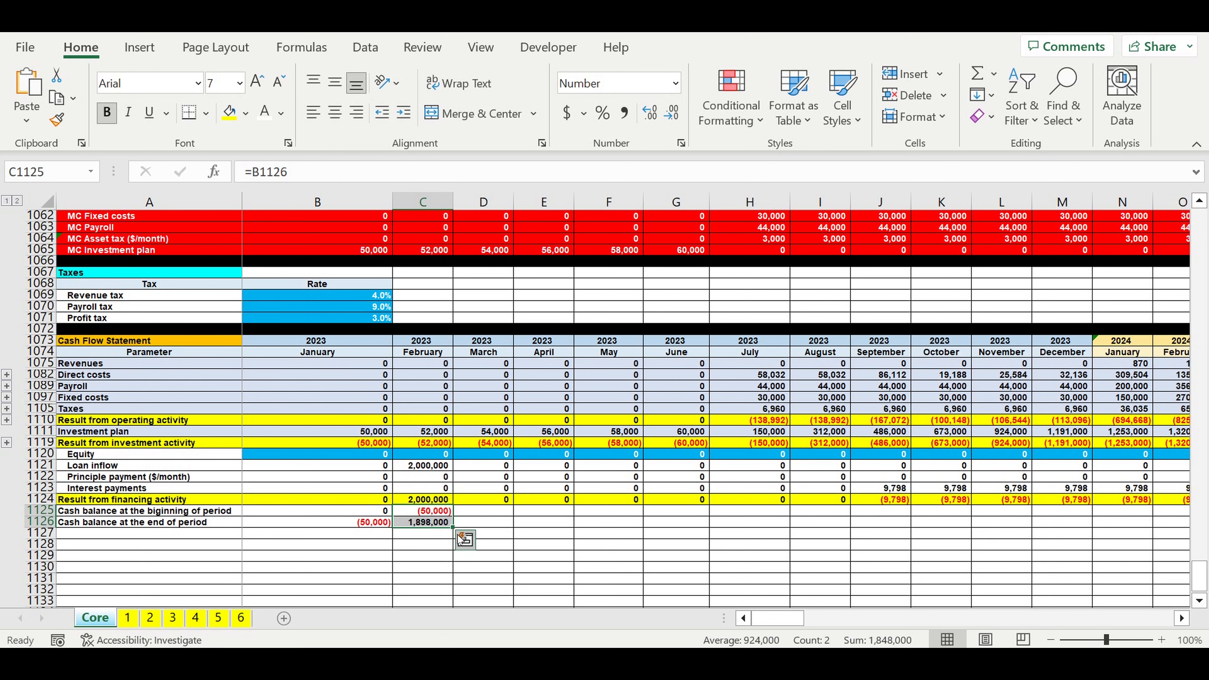
left_click_drag(453, 526, 978, 548)
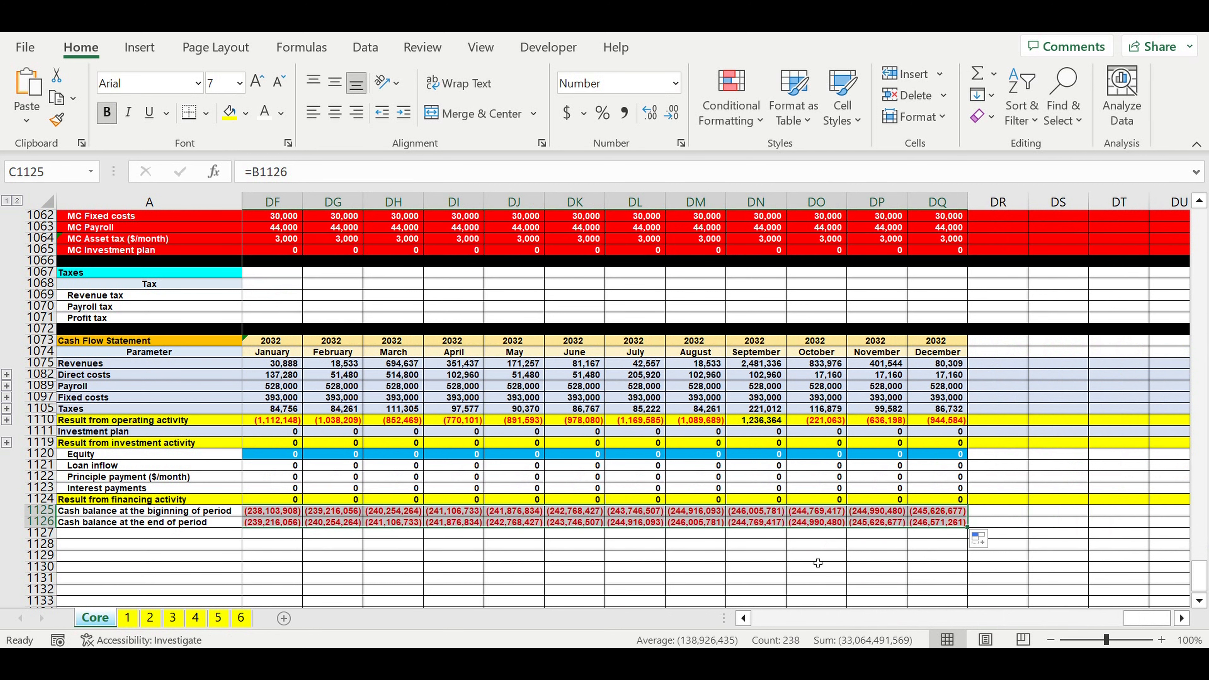
left_click(816, 557)
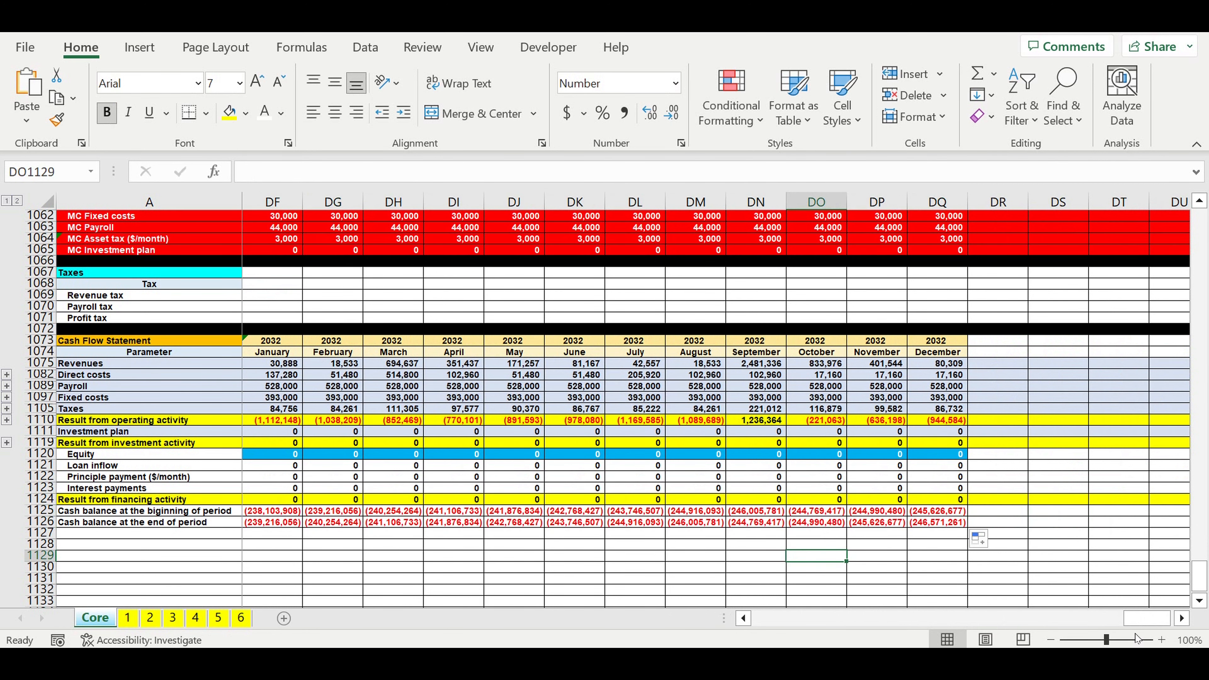
Step: Shade the whole end-of-period cash balance row 1126 with the lightest gold theme fill
left_click_drag(1145, 618, 575, 625)
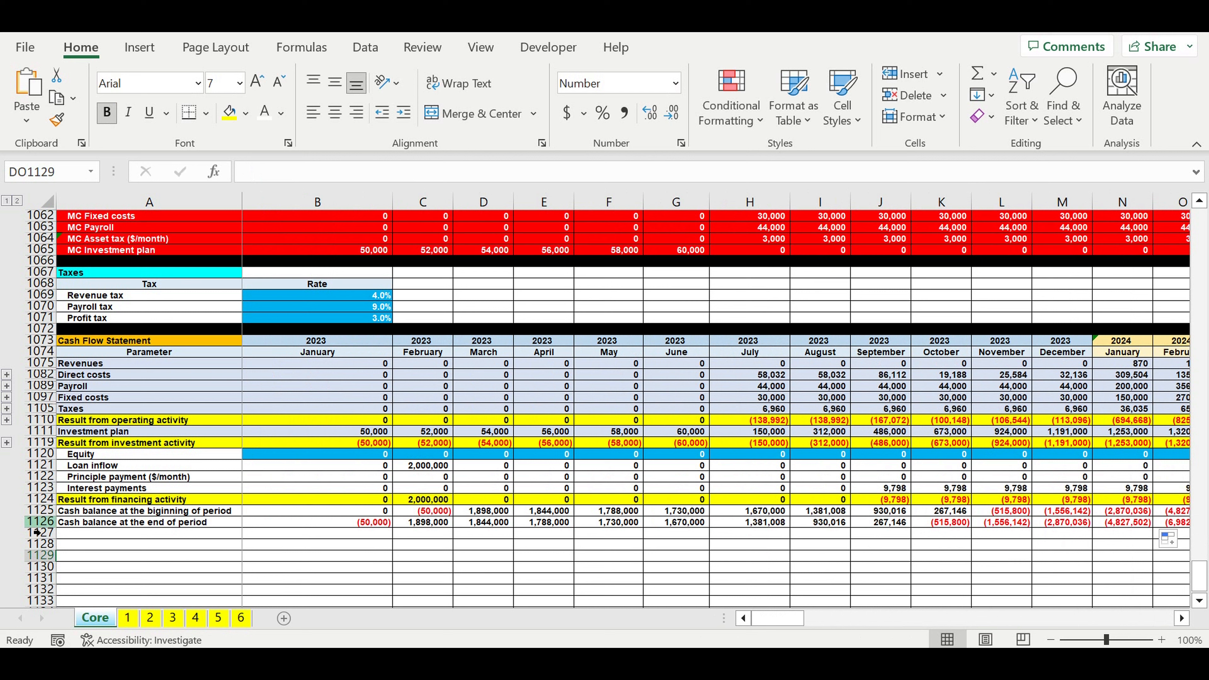
left_click(38, 526)
left_click(245, 113)
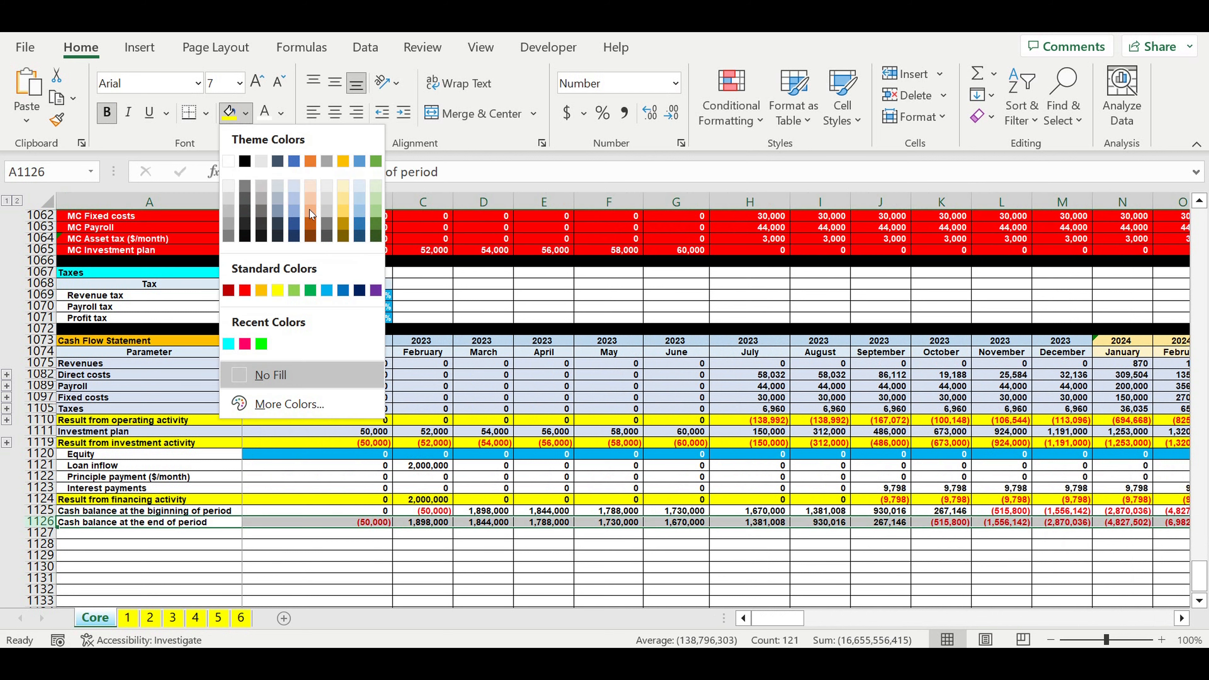
left_click(345, 190)
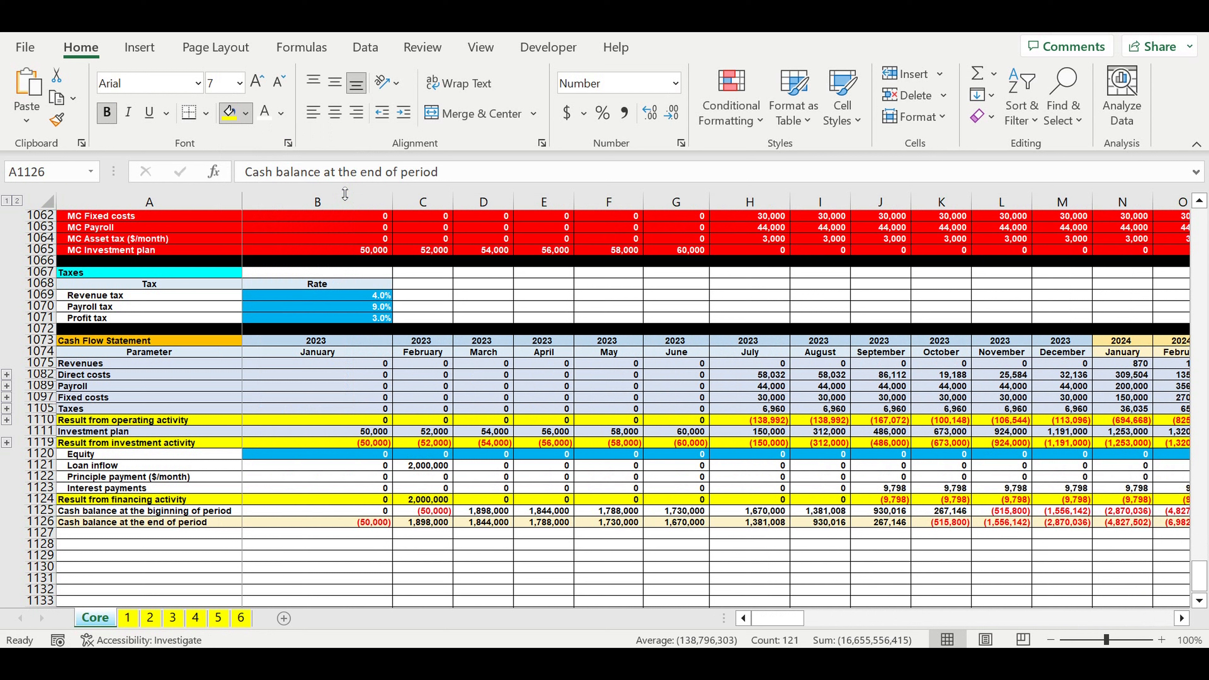
Step: Fill the entire row 1127 with black as a divider below the cash flow statement
left_click(40, 533)
left_click(248, 112)
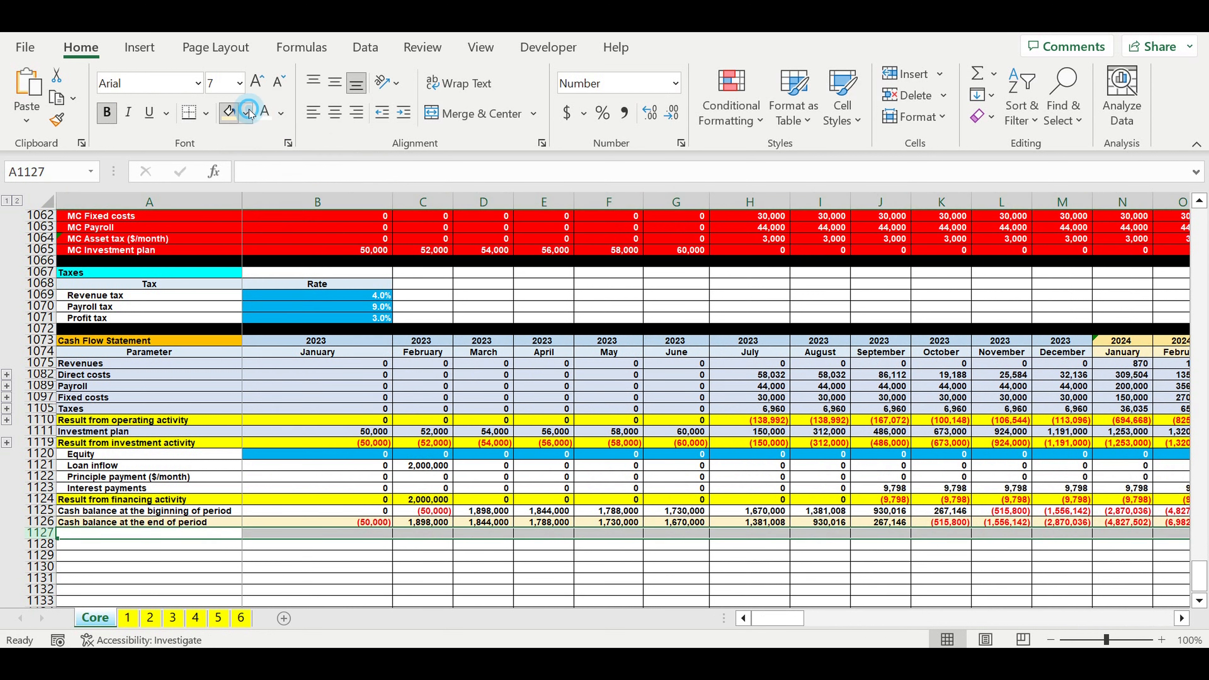
left_click(243, 161)
left_click(379, 555)
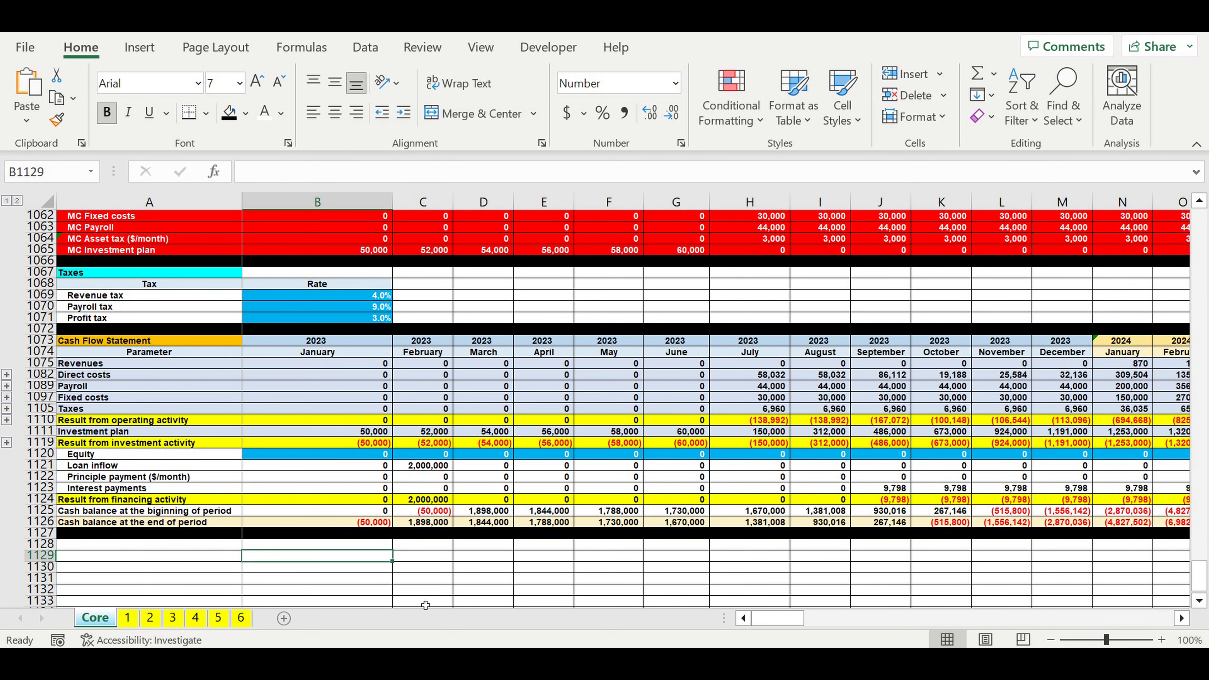
left_click(422, 591)
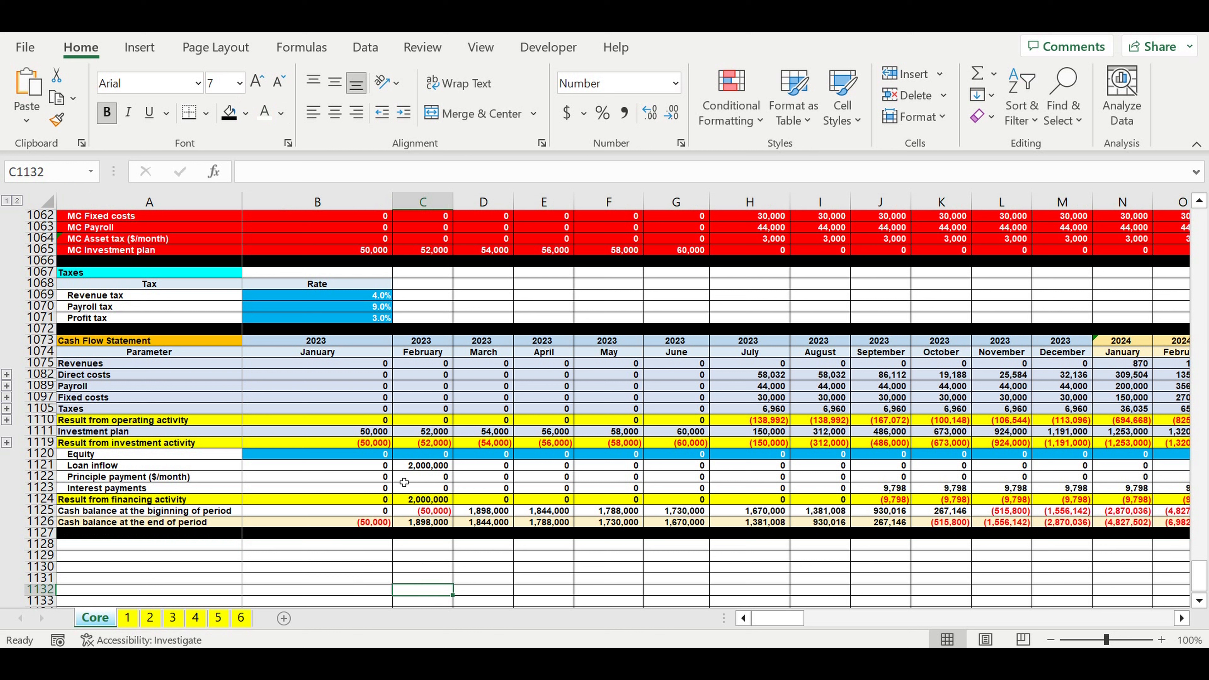